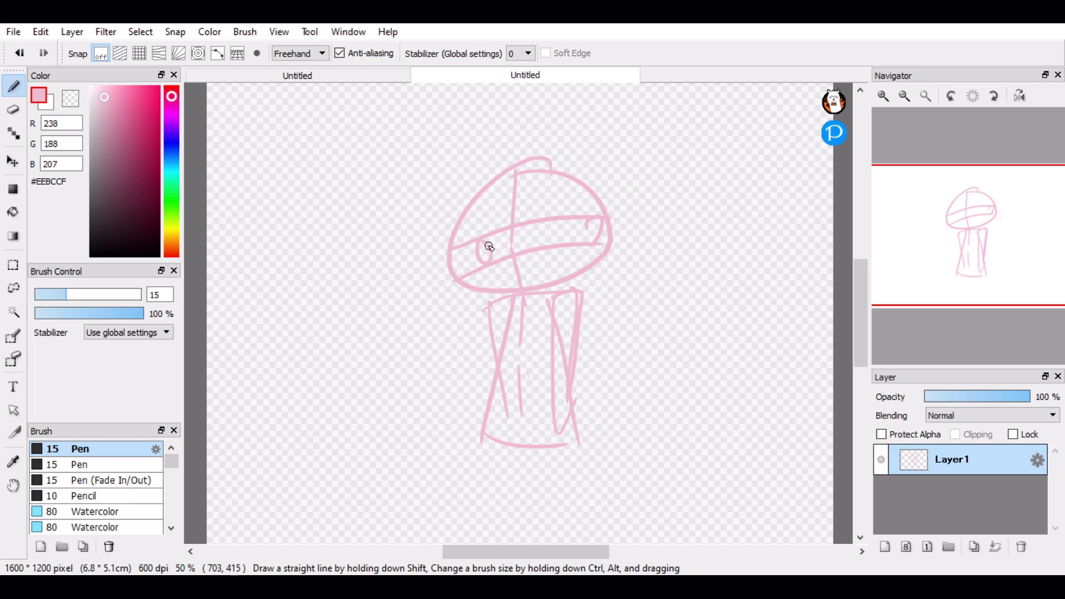
- Sketch the eye ovals on the face guide and the upper outline of the left arm, moving the sketch higher on the canvas
left_click_drag(545, 222, 539, 243)
key("ctrl+z")
mouse_move(479, 353)
left_mouse_down()
mouse_move(484, 298)
mouse_move(504, 352)
left_mouse_up()
key("ctrl+z")
mouse_move(485, 295)
left_mouse_down()
mouse_move(504, 355)
mouse_move(463, 346)
mouse_move(463, 334)
left_mouse_up()
left_click(13, 160)
left_click(12, 86)
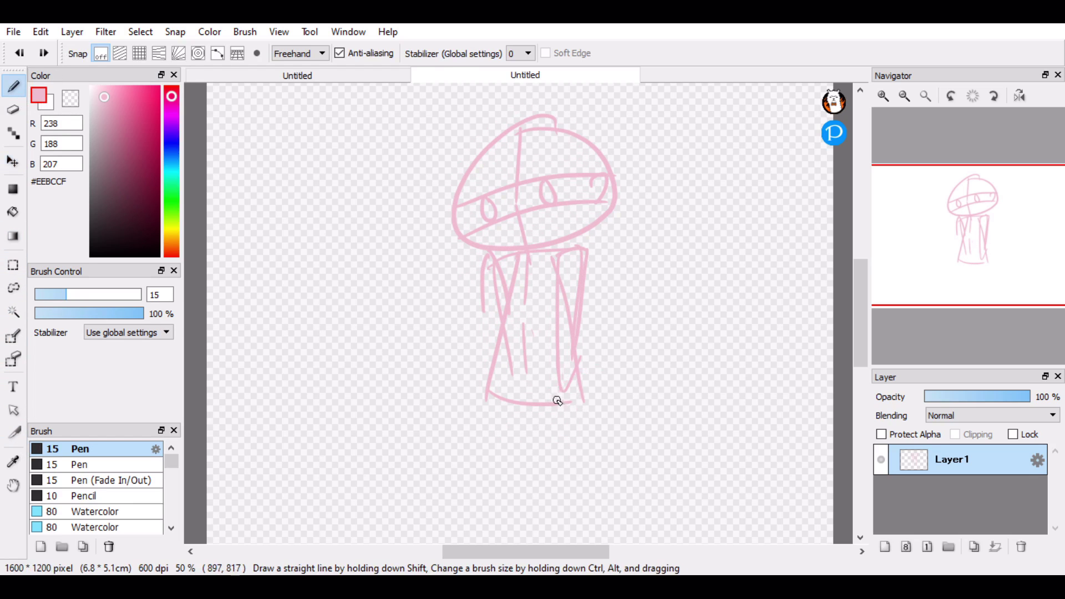
- Try to sketch both legs hanging from the hips below the torso
mouse_move(551, 400)
left_mouse_down()
mouse_move(585, 498)
mouse_move(570, 523)
left_mouse_up()
left_click_drag(489, 384, 515, 394)
mouse_move(516, 407)
left_mouse_down()
mouse_move(511, 524)
mouse_move(501, 492)
mouse_move(506, 506)
left_mouse_up()
key("ctrl+z")
key("ctrl+z")
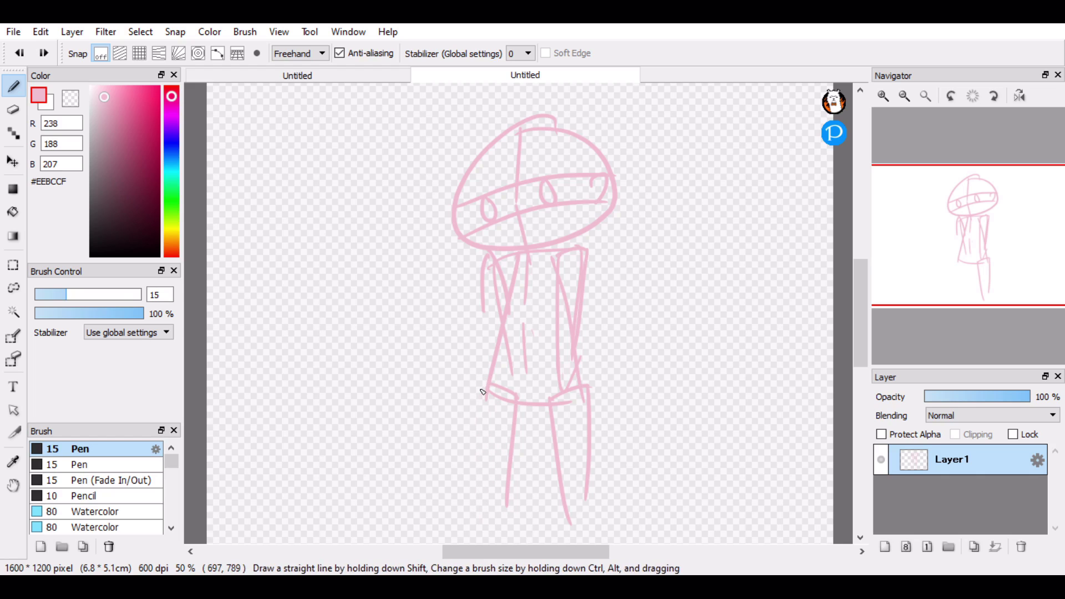
left_click_drag(481, 388, 483, 508)
key("ctrl+z")
key("ctrl+z")
key("ctrl+z")
key("ctrl+z")
key("ctrl+z")
key("ctrl+z")
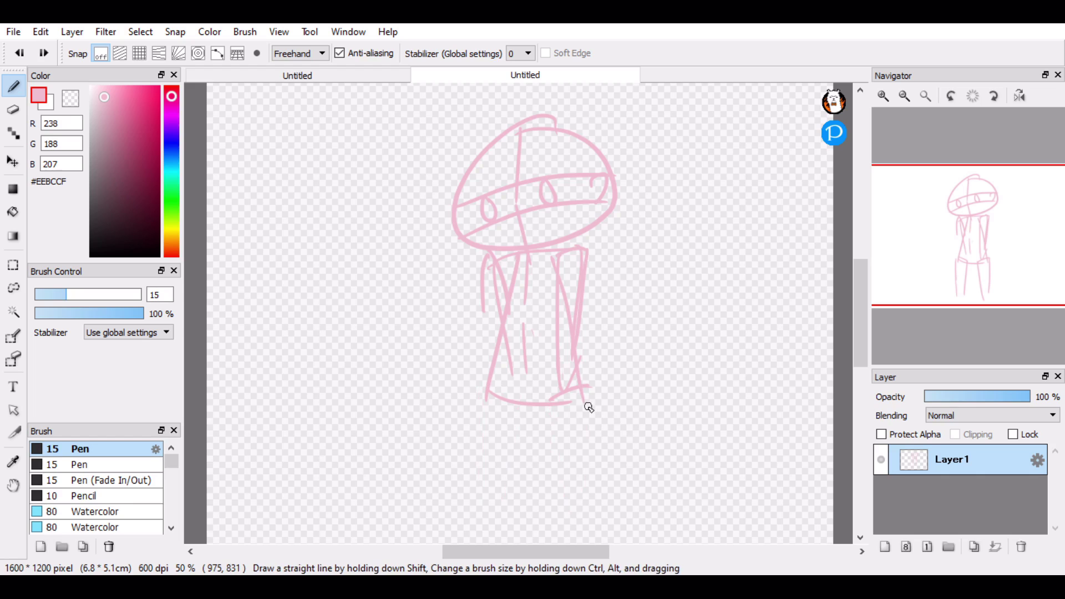
left_click_drag(581, 383, 596, 510)
key("ctrl+z")
key("ctrl+z")
key("ctrl+z")
- Sketch the inner and outer outlines of the right leg, reworking the strokes so that the leg tapers downward from the hip
left_click_drag(587, 388, 594, 513)
left_click_drag(554, 408, 576, 510)
key("ctrl+z")
left_click_drag(555, 404, 586, 524)
key("ctrl+z")
key("ctrl+z")
mouse_move(555, 404)
left_mouse_down()
mouse_move(569, 529)
mouse_move(581, 503)
left_mouse_up()
key("ctrl+z")
key("ctrl+z")
left_click_drag(588, 390, 578, 515)
key("ctrl+z")
left_click_drag(555, 403, 566, 510)
key("ctrl+z")
key("ctrl+z")
mouse_move(585, 388)
left_mouse_down()
mouse_move(580, 507)
mouse_move(589, 507)
left_mouse_up()
key("ctrl+z")
key("ctrl+z")
mouse_move(556, 409)
left_mouse_down()
mouse_move(575, 517)
mouse_move(584, 508)
left_mouse_up()
- Sketch the left leg's two outlines and close the lower ends of both legs with small feet
mouse_move(519, 401)
left_mouse_down()
mouse_move(488, 391)
mouse_move(499, 510)
left_mouse_up()
key("ctrl+z")
left_click_drag(487, 391, 497, 520)
key("ctrl+z")
mouse_move(519, 408)
left_mouse_down()
mouse_move(523, 515)
mouse_move(511, 521)
left_mouse_up()
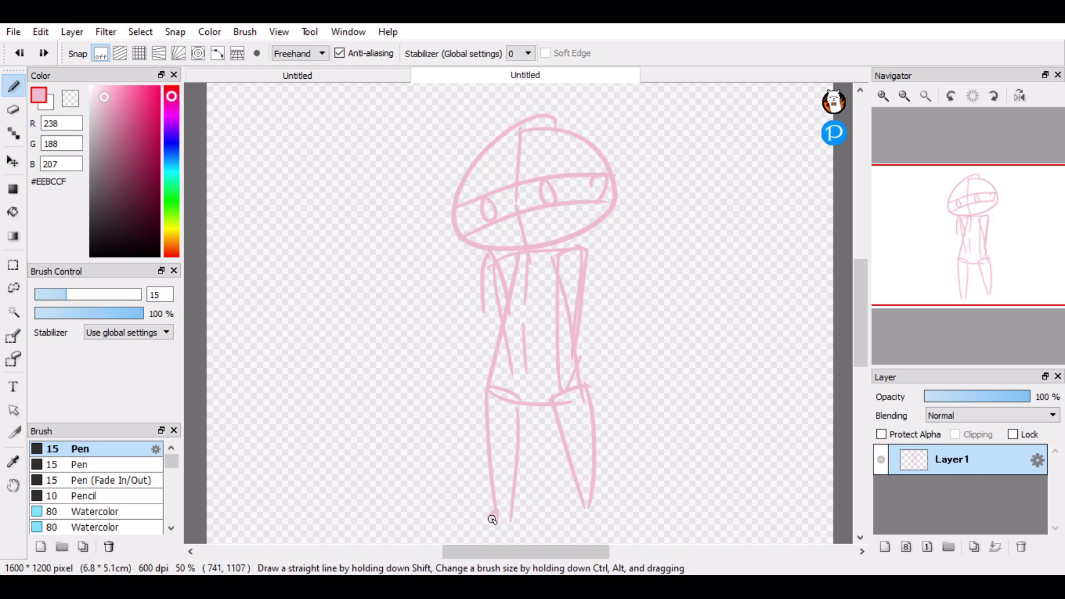
key("ctrl+z")
left_click_drag(576, 511, 588, 511)
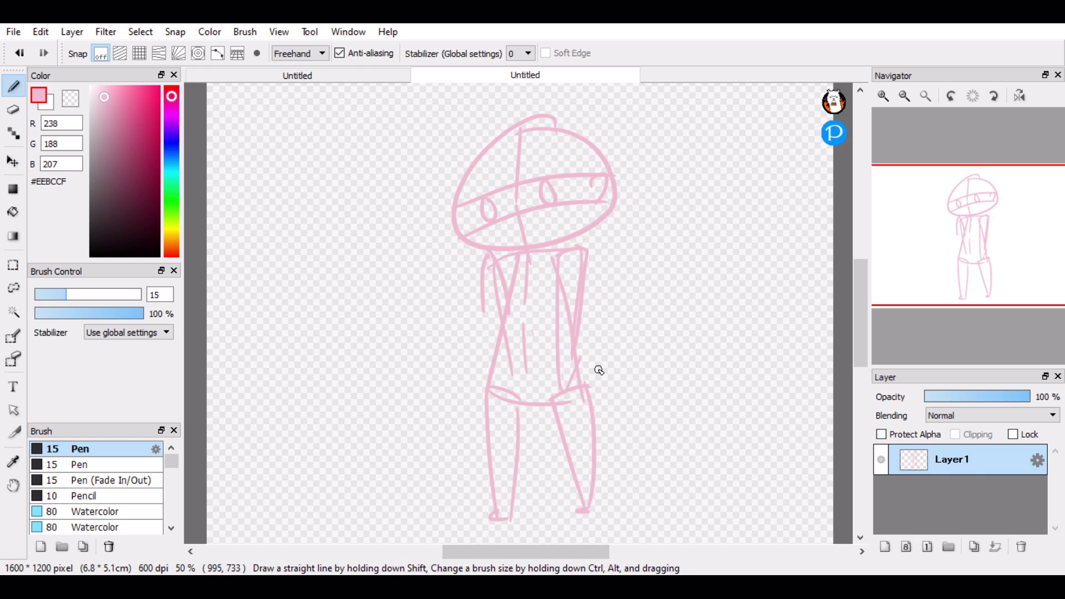
- Extend the left arm's outline down toward the waist and shift the whole sketch slightly lower on the canvas
left_click_drag(484, 315, 495, 354)
left_click(16, 189)
left_click(13, 161)
left_click_drag(451, 322, 447, 332)
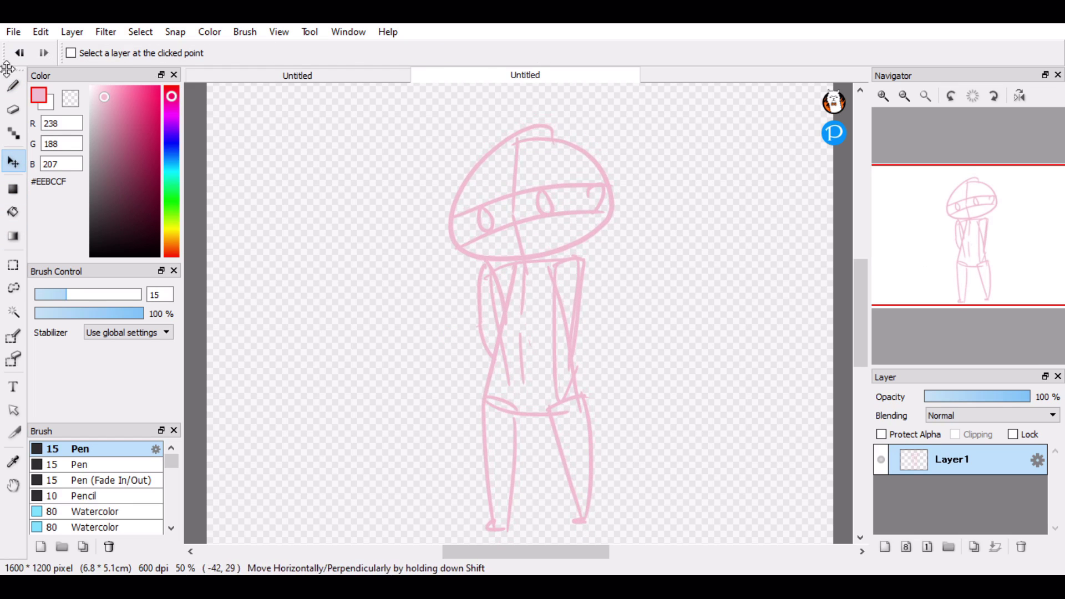
- Sketch two pointed cat ears on the head with the pink pen
left_click(13, 86)
mouse_move(546, 152)
left_mouse_down()
mouse_move(576, 112)
mouse_move(596, 161)
left_mouse_up()
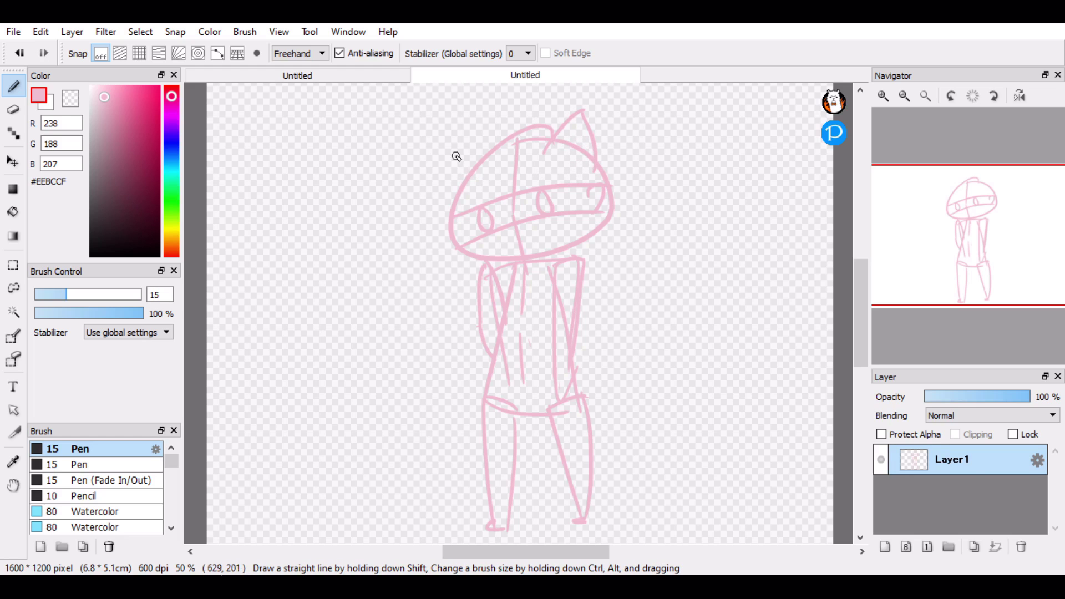
mouse_move(475, 166)
left_mouse_down()
mouse_move(453, 141)
mouse_move(454, 194)
left_mouse_up()
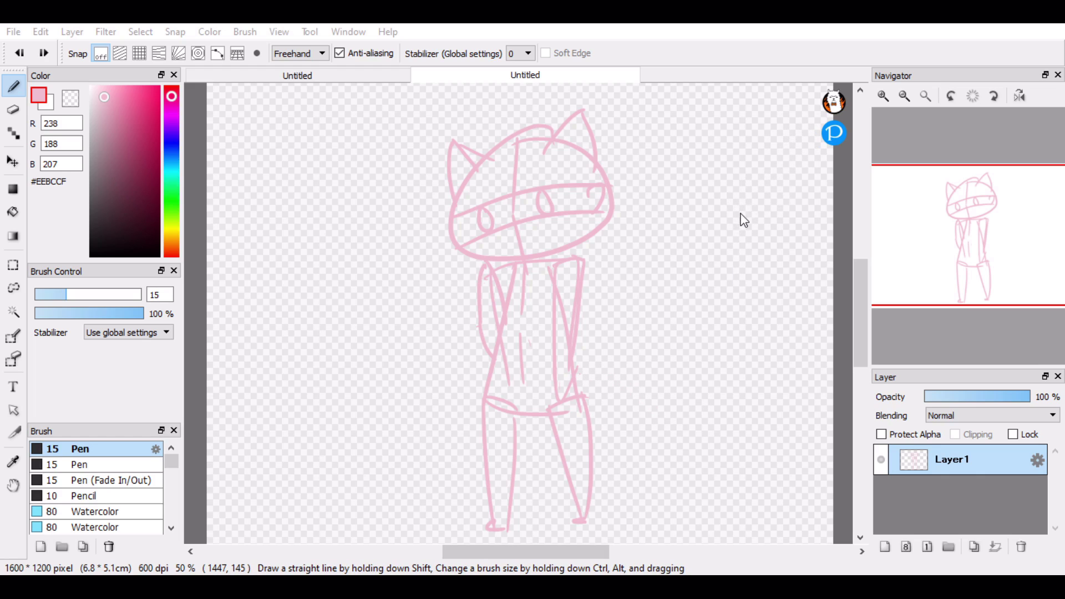
- Sketch a curved tail rising from the right hip, with a bushy tip and a furry lower edge
mouse_move(577, 387)
left_mouse_down()
mouse_move(670, 407)
mouse_move(670, 354)
mouse_move(718, 364)
left_mouse_up()
key("ctrl+z")
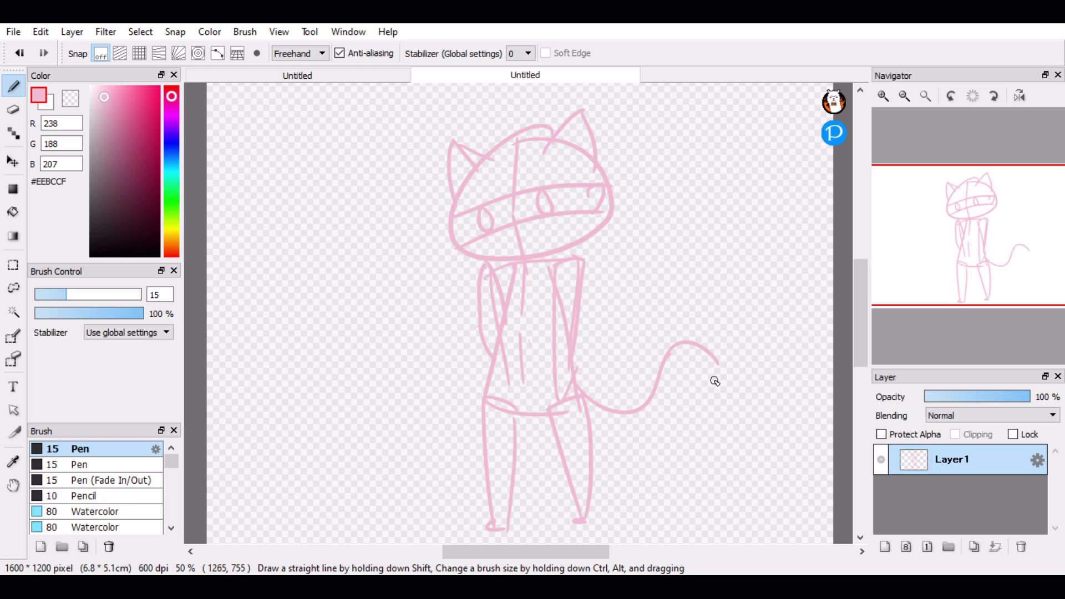
mouse_move(672, 353)
left_mouse_down()
mouse_move(724, 349)
mouse_move(715, 401)
left_mouse_up()
left_click_drag(707, 372, 714, 397)
key("ctrl+z")
left_click_drag(711, 342, 737, 381)
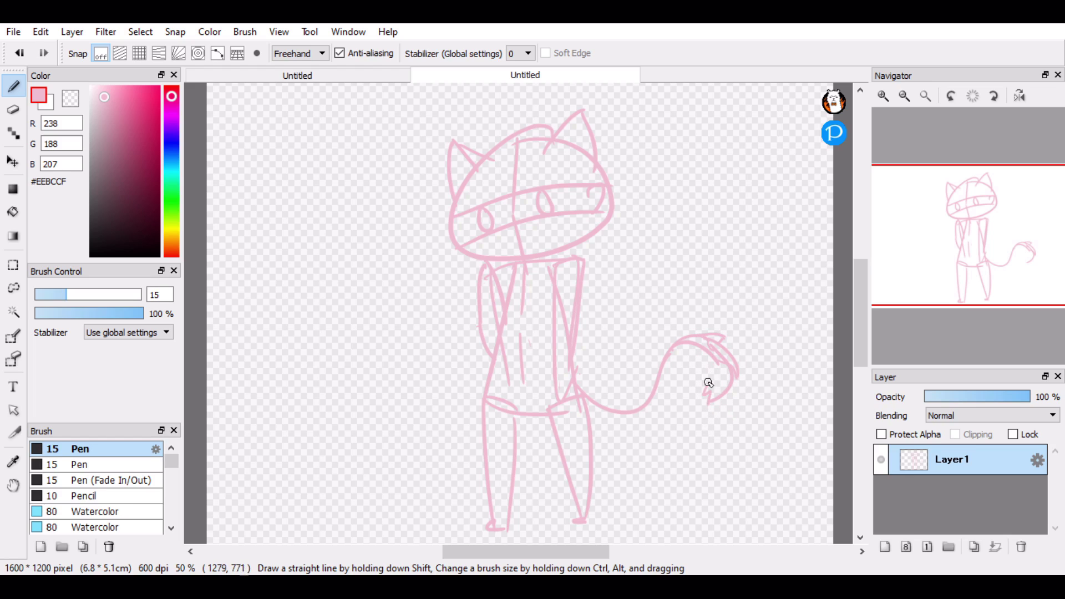
left_click_drag(714, 369, 656, 407)
mouse_move(590, 416)
left_mouse_down()
mouse_move(606, 423)
mouse_move(658, 411)
left_mouse_up()
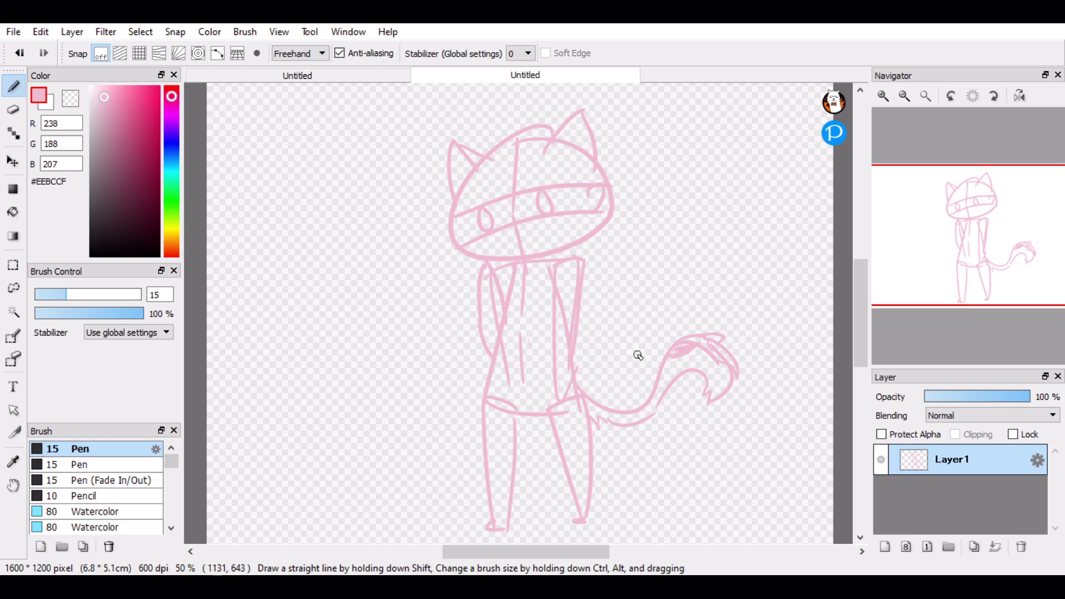
- Erase the surplus strokes inside the tail tip, leaving a jagged fur edge
key("e")
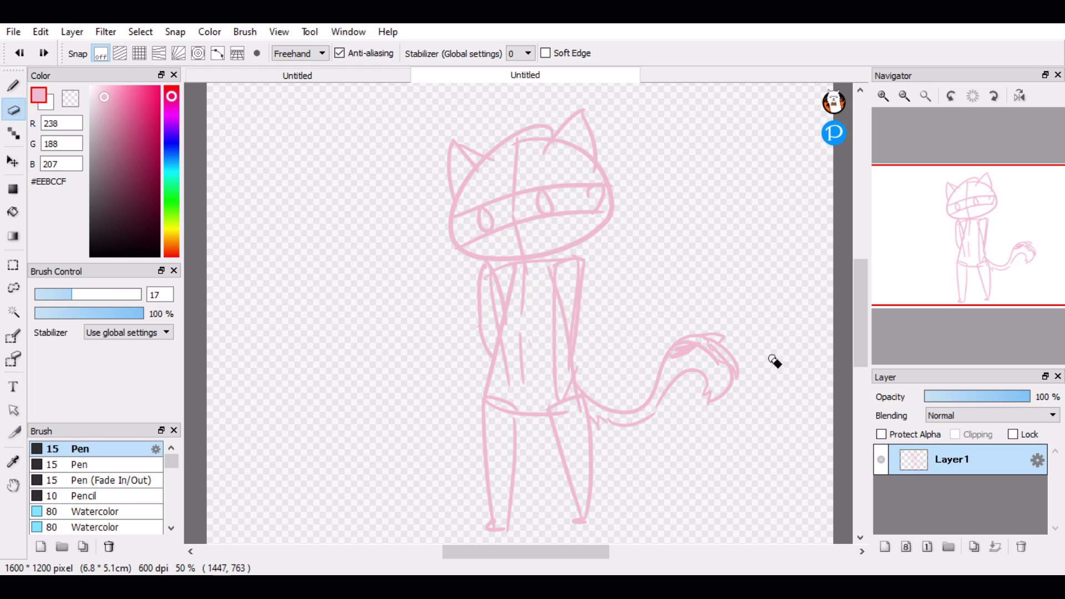
left_click_drag(702, 341, 672, 359)
key("b")
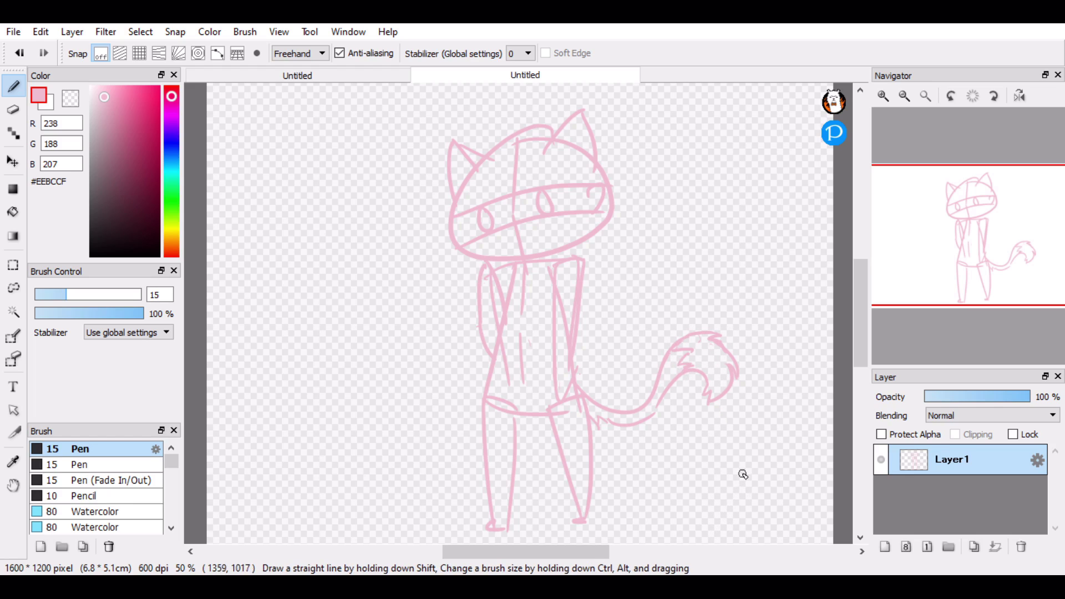
- Erase the doubled outline at the crown of the head and tidy the line beside the left ear
key("e")
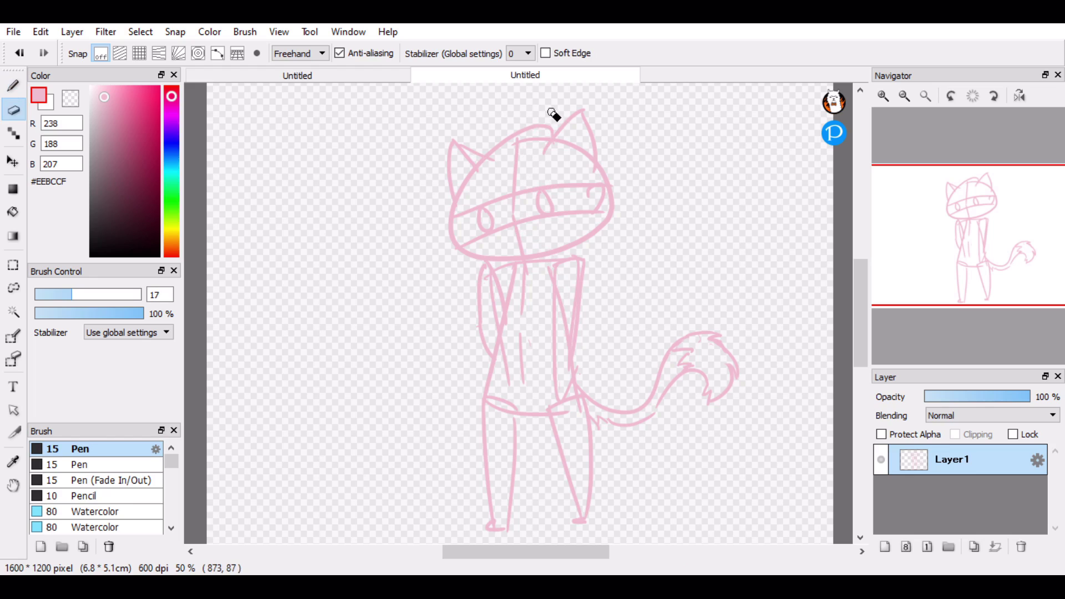
left_click_drag(549, 131, 466, 162)
key("b")
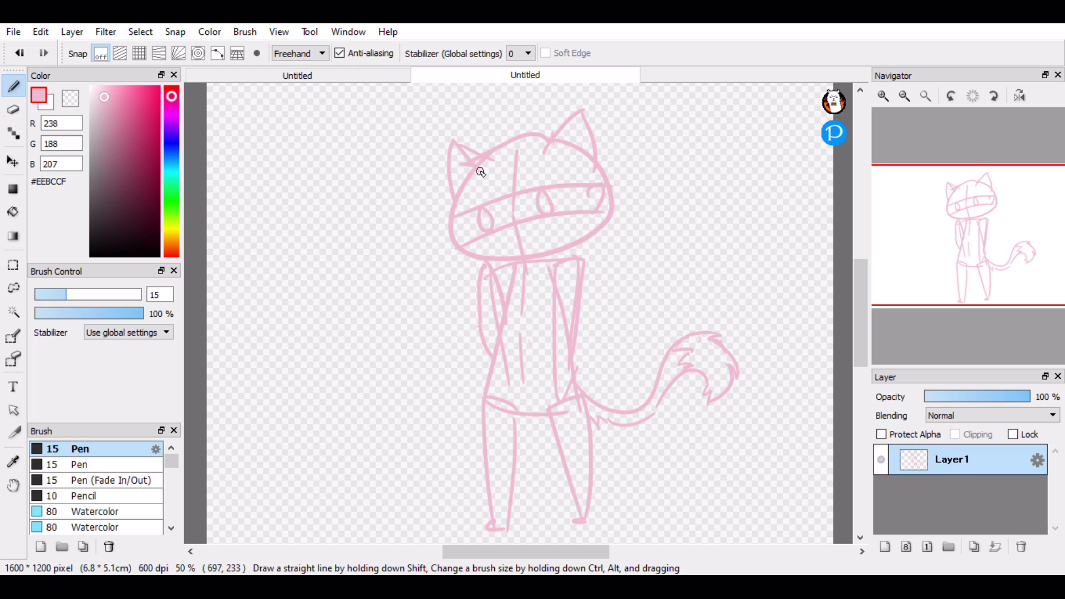
- Sketch pointed hair tufts down both sides of the head, below the ears and around the right cheek
key("ctrl+z")
mouse_move(473, 166)
left_mouse_down()
mouse_move(444, 221)
mouse_move(465, 172)
mouse_move(474, 180)
mouse_move(435, 217)
mouse_move(447, 205)
mouse_move(453, 217)
mouse_move(437, 219)
mouse_move(459, 198)
left_mouse_up()
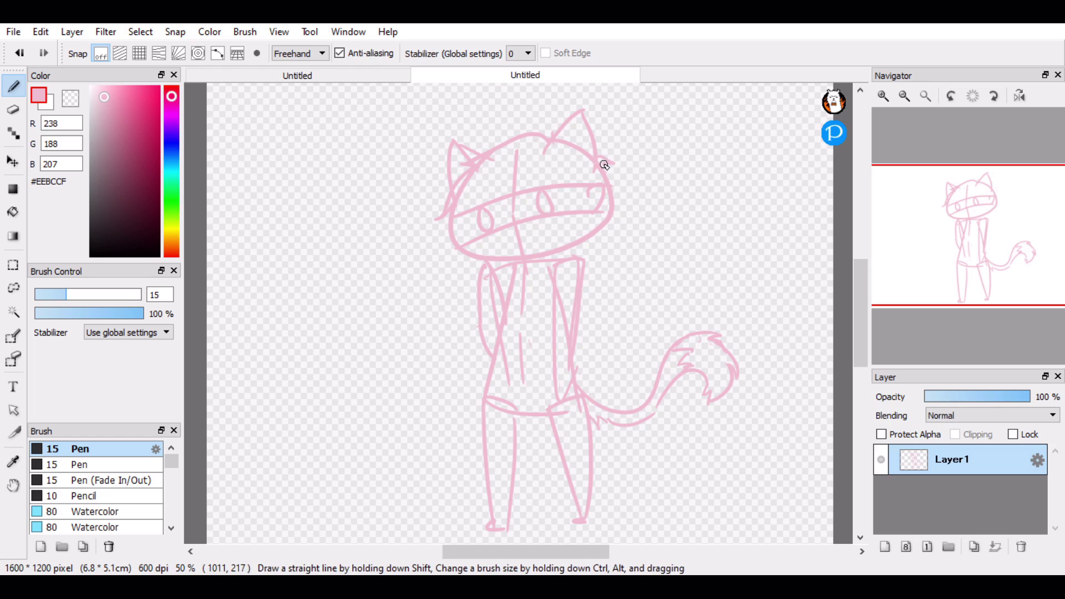
key("ctrl+z")
left_click_drag(605, 163, 632, 191)
key("ctrl+z")
key("ctrl+z")
key("ctrl+z")
key("ctrl+z")
left_click_drag(614, 214, 595, 253)
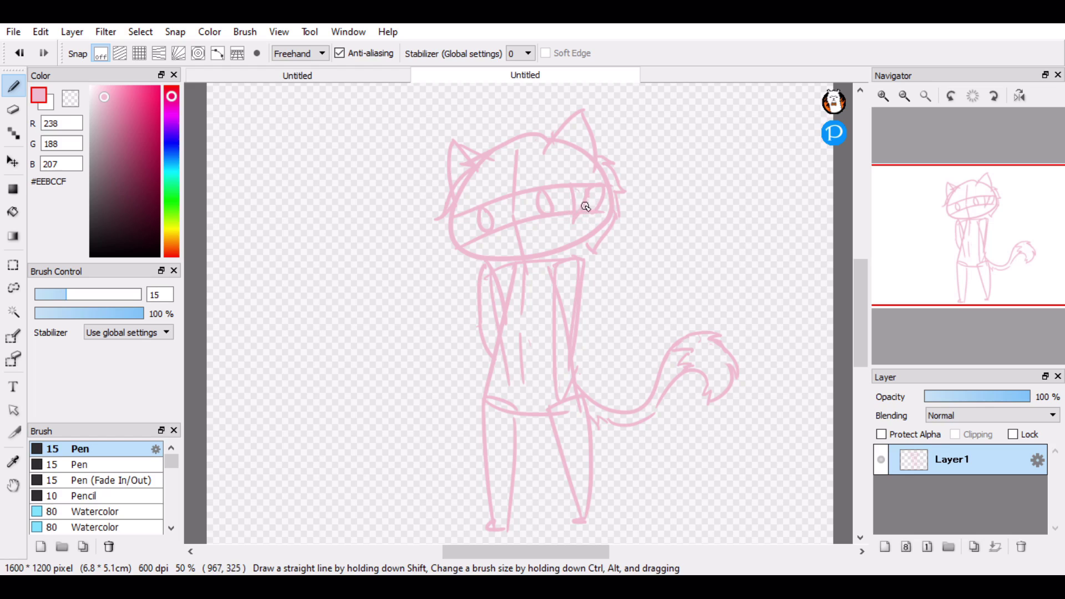
- Sketch the fringe strands sweeping across the forehead above the right eye
mouse_move(530, 172)
left_mouse_down()
mouse_move(577, 185)
mouse_move(541, 161)
mouse_move(560, 183)
mouse_move(599, 193)
mouse_move(599, 211)
left_mouse_up()
key("ctrl+z")
key("ctrl+z")
key("ctrl+z")
key("ctrl+z")
key("ctrl+z")
key("ctrl+z")
key("ctrl+z")
left_click_drag(525, 175, 590, 197)
key("ctrl+z")
mouse_move(522, 173)
left_mouse_down()
mouse_move(604, 186)
mouse_move(556, 164)
mouse_move(604, 186)
left_mouse_up()
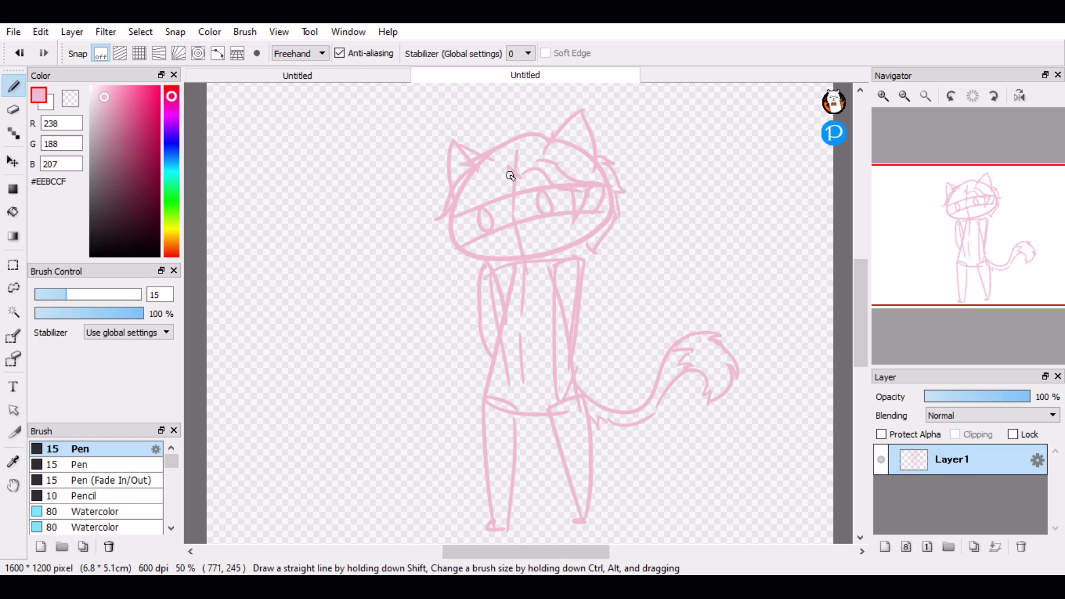
- Try to sketch the fringe and cheek fur on the left side of the face
left_click_drag(512, 174, 490, 209)
key("ctrl+z")
key("ctrl+z")
mouse_move(506, 171)
left_mouse_down()
mouse_move(465, 236)
mouse_move(512, 186)
mouse_move(512, 196)
mouse_move(465, 205)
mouse_move(437, 230)
mouse_move(469, 216)
left_mouse_up()
mouse_move(442, 252)
left_mouse_down()
mouse_move(474, 217)
mouse_move(437, 236)
mouse_move(447, 227)
left_mouse_up()
key("e")
key("b")
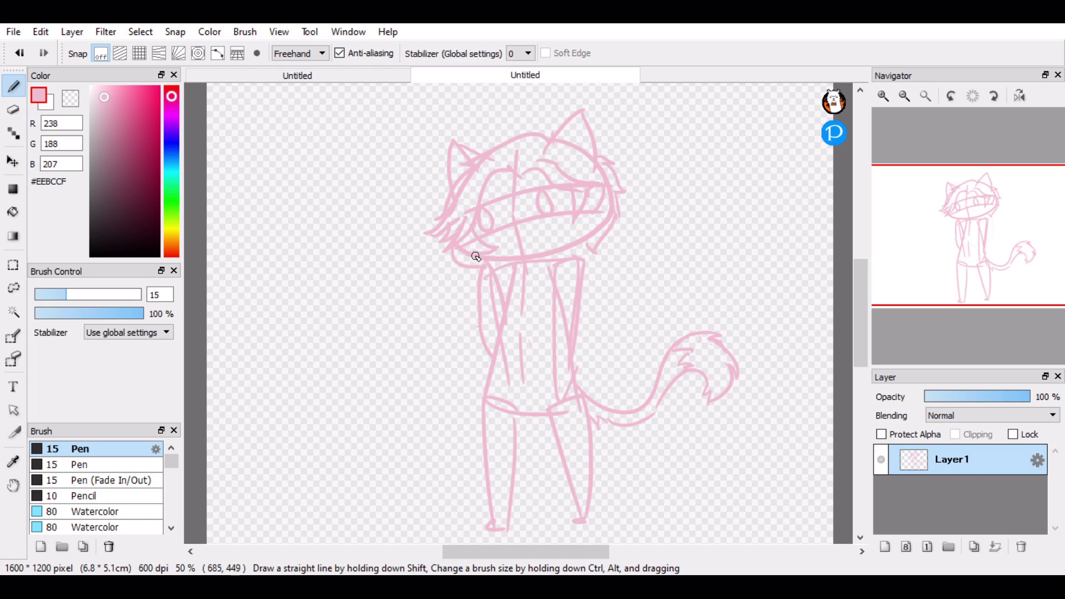
key("ctrl+z")
key("ctrl+z")
key("ctrl+z")
key("ctrl+z")
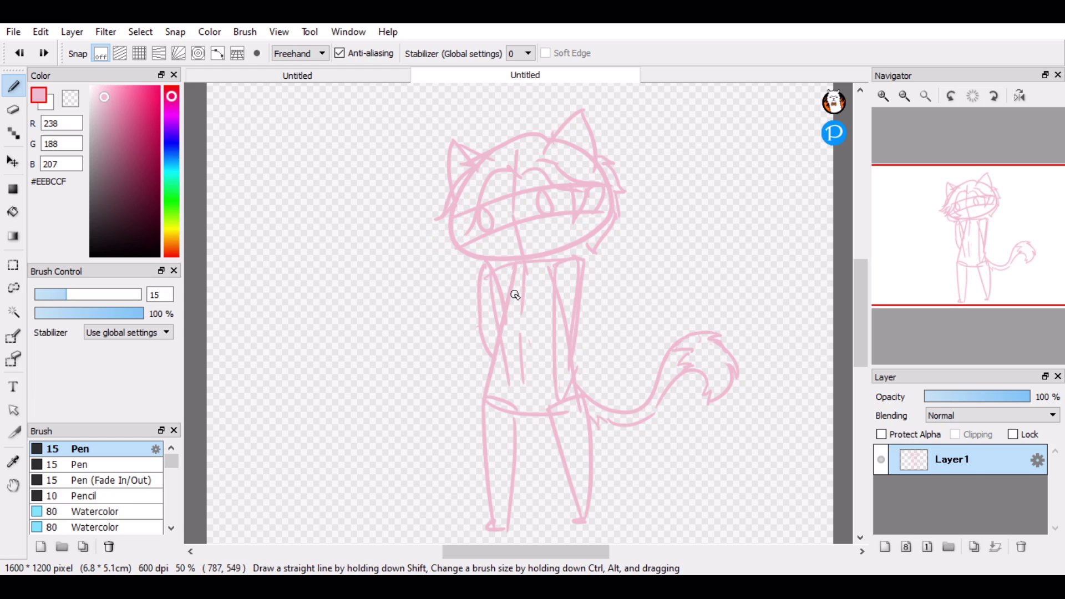
key("ctrl+z")
- Mirror the canvas view to sketch the missing fringe and cheek fur, clean up overlapping strokes, and restore the normal view
left_click(1020, 96)
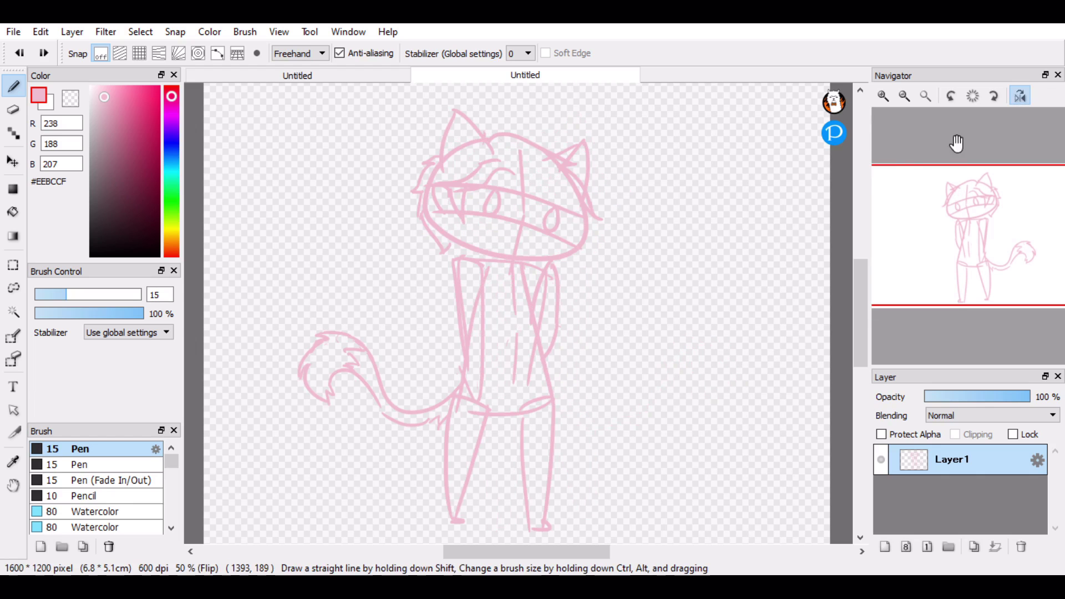
mouse_move(562, 183)
left_mouse_down()
mouse_move(551, 247)
mouse_move(563, 219)
mouse_move(561, 248)
left_mouse_up()
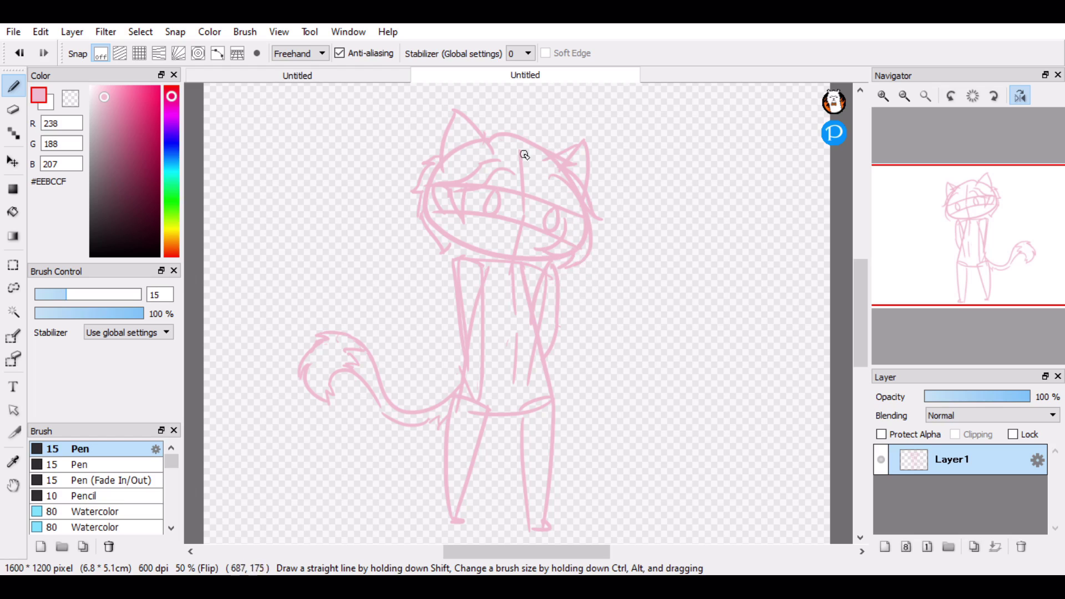
key("ctrl+z")
left_click_drag(511, 160, 565, 204)
key("ctrl+z")
key("e")
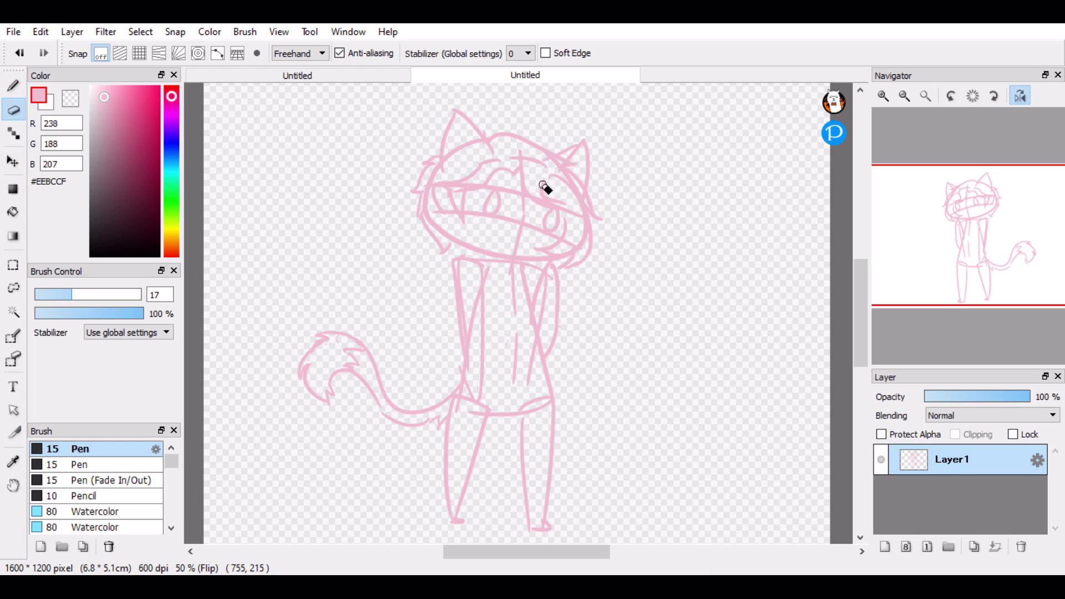
key("b")
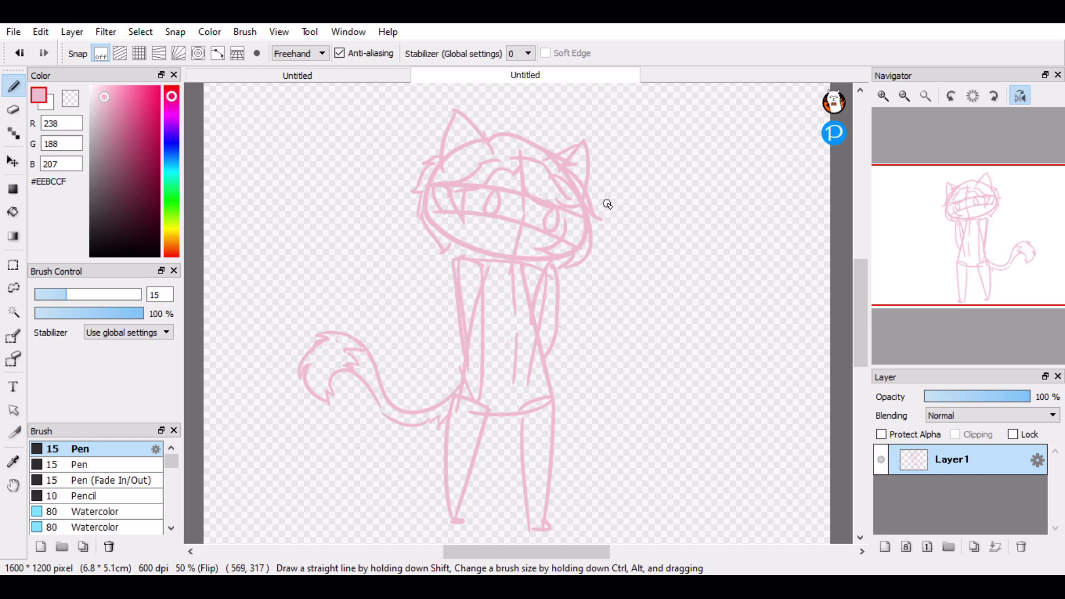
left_click(1019, 95)
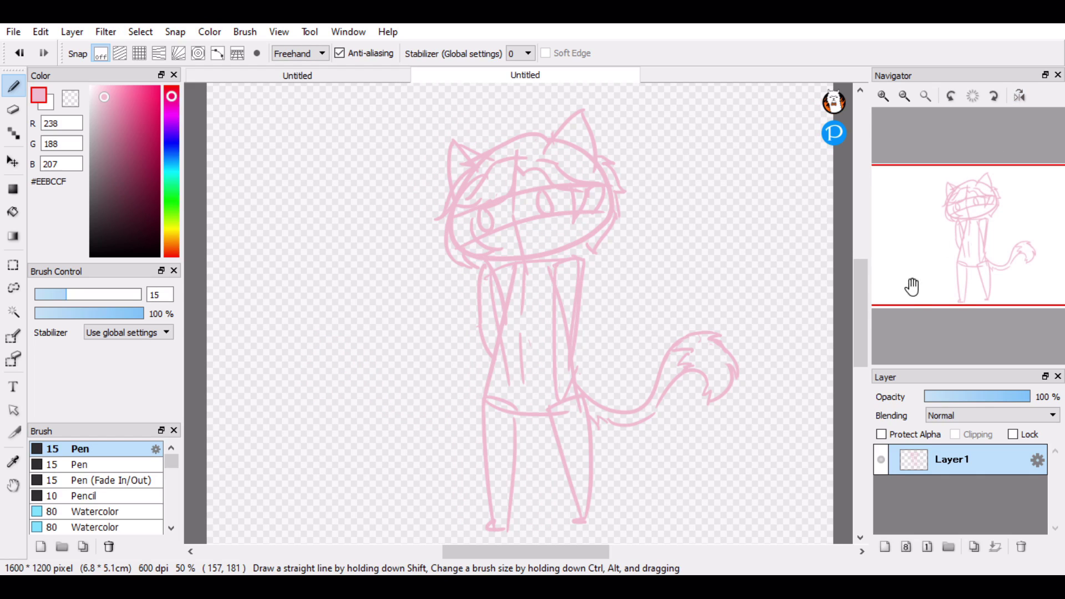
- Add a new layer above the sketch and trace the right ear with its inner fur in orange #E28740
left_click(885, 546)
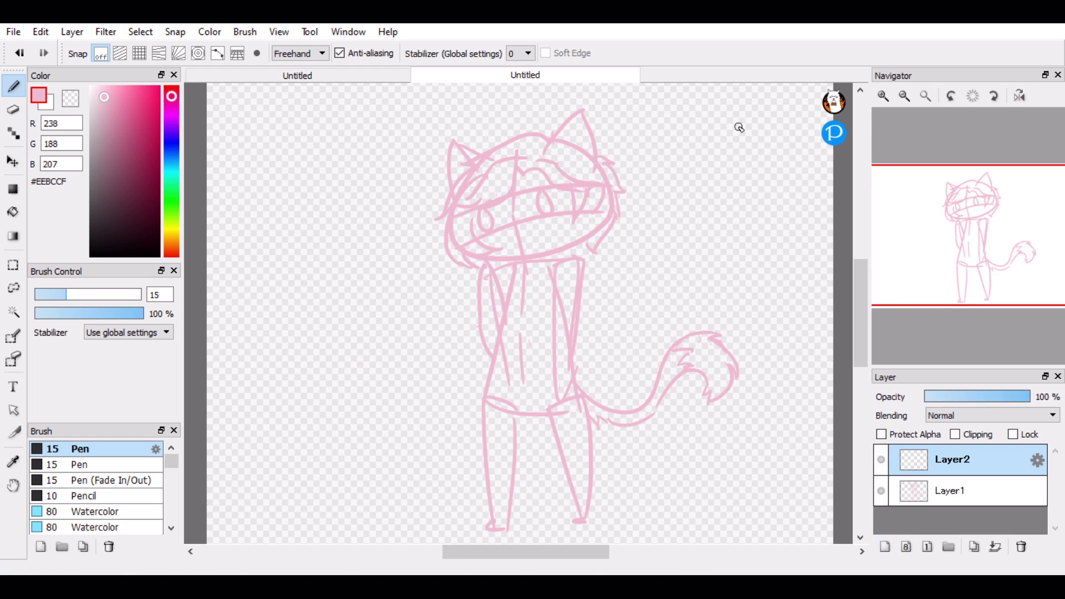
left_click(863, 269)
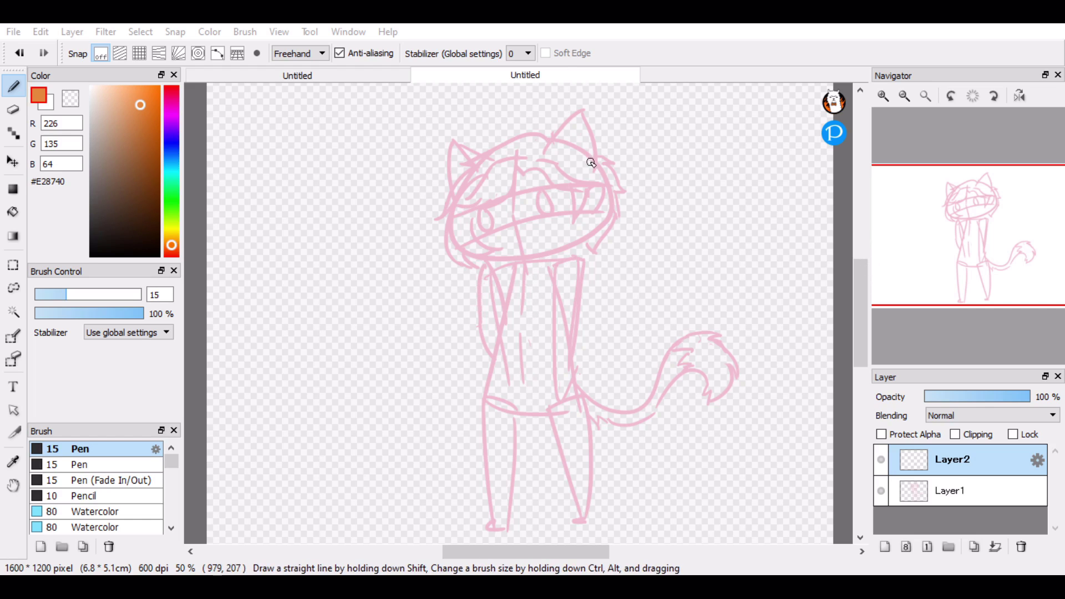
mouse_move(544, 153)
left_mouse_down()
mouse_move(581, 111)
mouse_move(595, 159)
mouse_move(557, 155)
left_mouse_up()
key("ctrl+z")
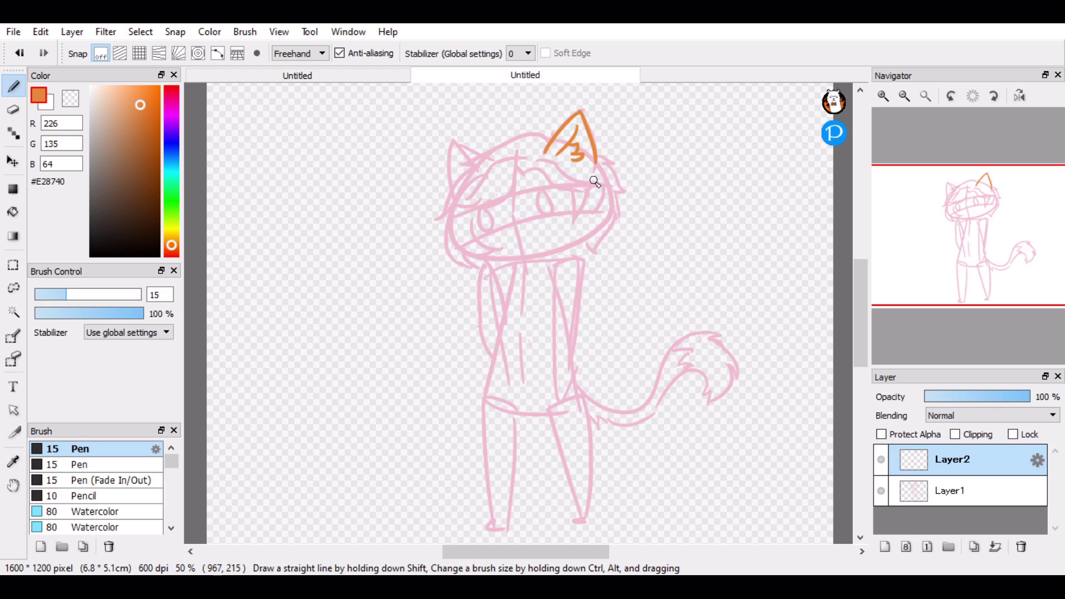
- Dock the reference image beside the layer list and trace the crown and outer left hair in orange
left_click_drag(893, 80, 893, 427)
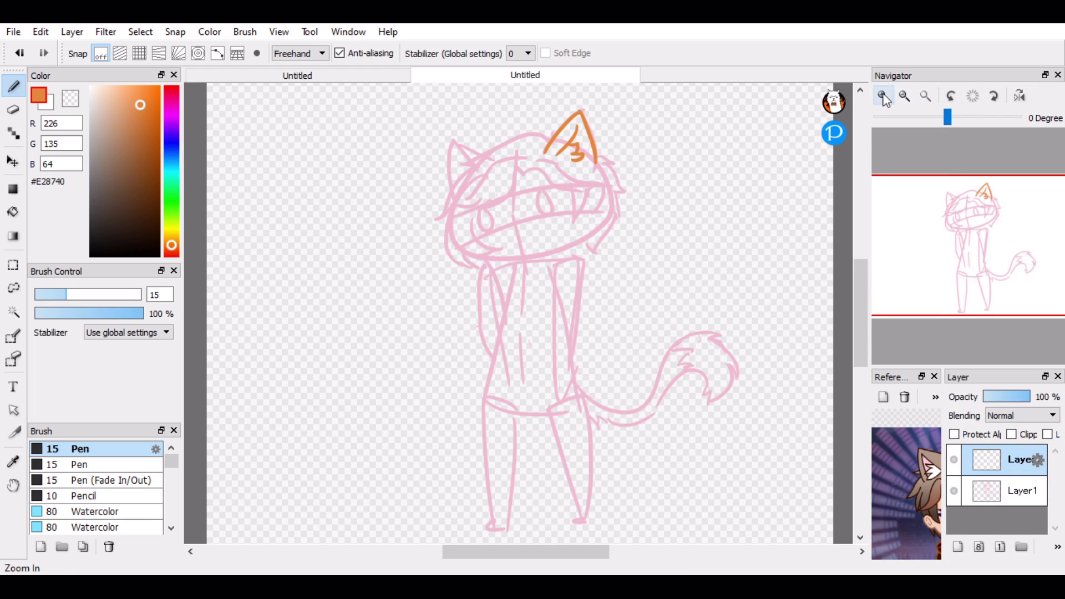
left_click(883, 96)
left_click_drag(1016, 231, 968, 205)
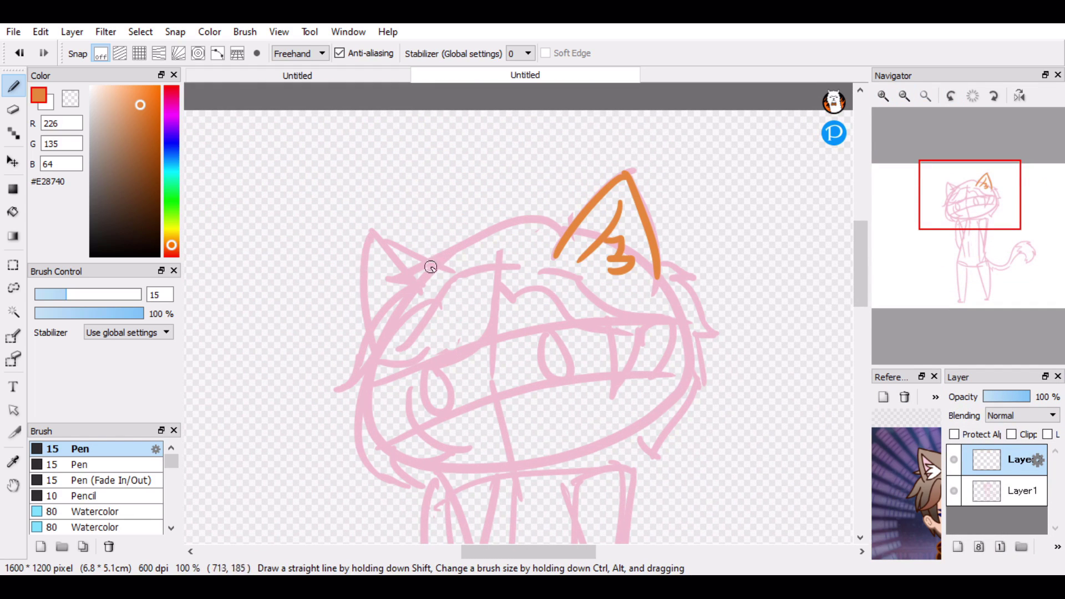
mouse_move(563, 234)
left_mouse_down()
mouse_move(372, 269)
mouse_move(415, 288)
mouse_move(356, 345)
left_mouse_up()
key("ctrl+z")
key("ctrl+z")
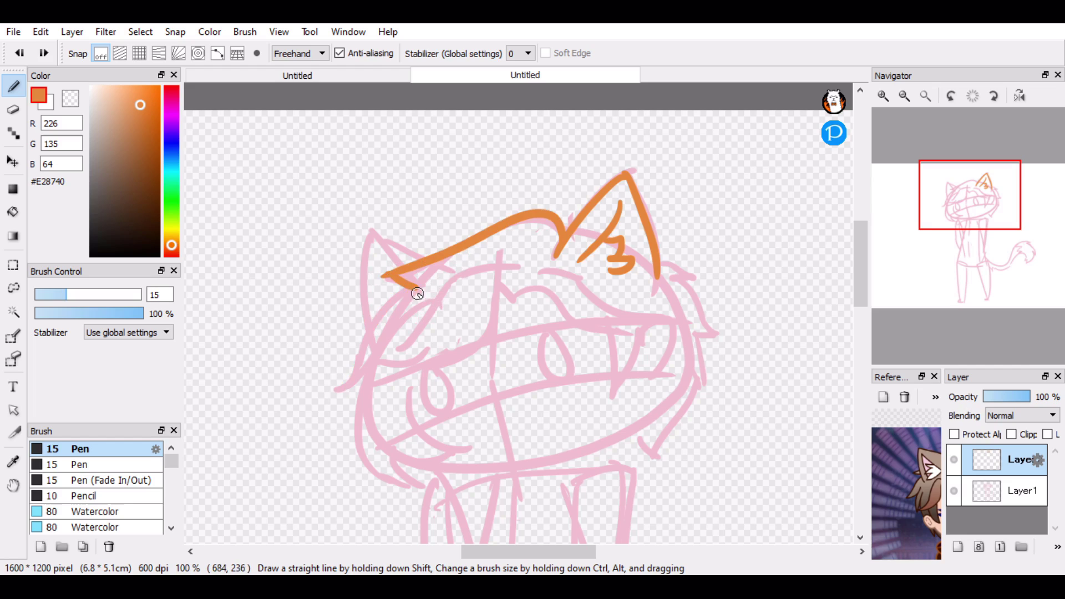
left_click_drag(417, 291, 343, 398)
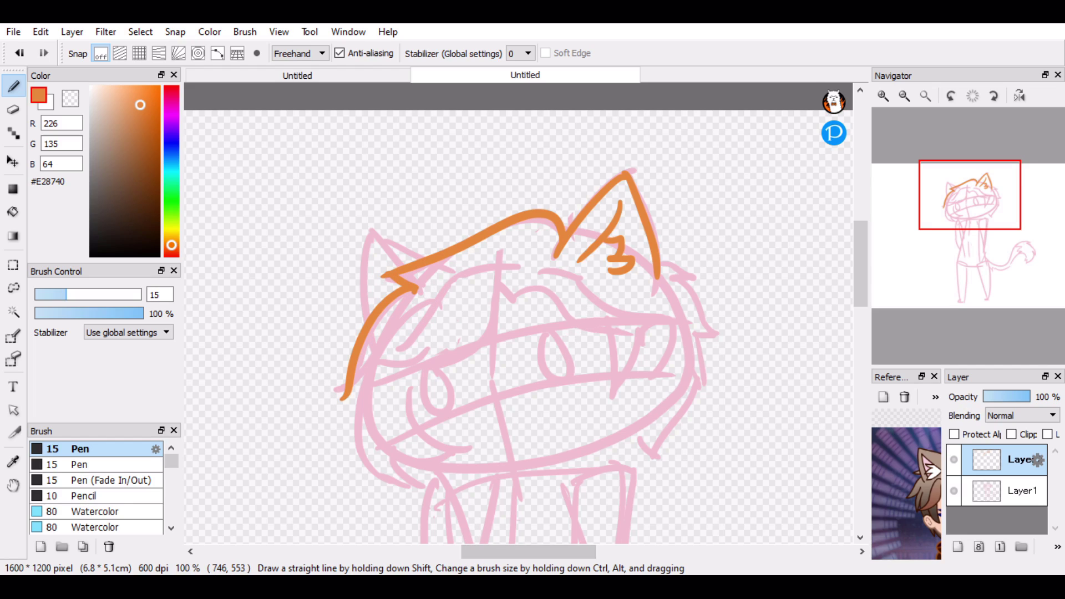
mouse_move(345, 398)
left_mouse_down()
mouse_move(369, 379)
mouse_move(366, 368)
left_mouse_up()
key("ctrl+z")
- Trace the spiky hair and cheek fur from below the right ear down to the jaw in orange
left_click_drag(659, 259, 697, 279)
key("ctrl+z")
key("ctrl+z")
key("ctrl+z")
mouse_move(679, 282)
left_mouse_down()
mouse_move(724, 337)
mouse_move(697, 332)
mouse_move(725, 337)
mouse_move(671, 421)
mouse_move(631, 440)
mouse_move(643, 447)
left_mouse_up()
key("ctrl+z")
key("ctrl+z")
key("ctrl+z")
key("ctrl+z")
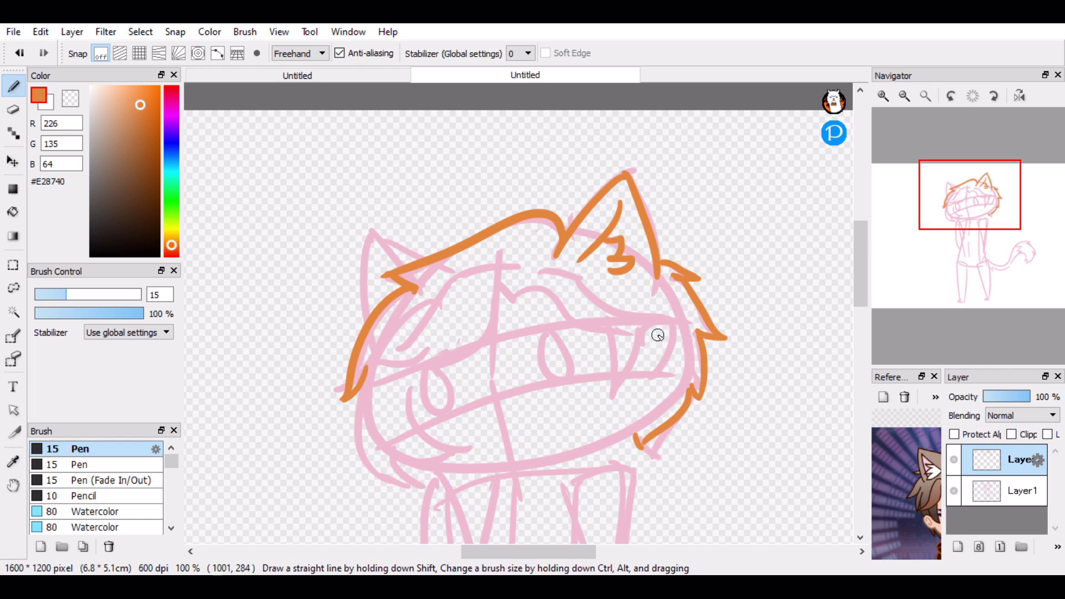
- Trace the curved, pointed fur locks around the left cheek and jaw in orange
left_click(883, 95)
left_click_drag(961, 234, 958, 219)
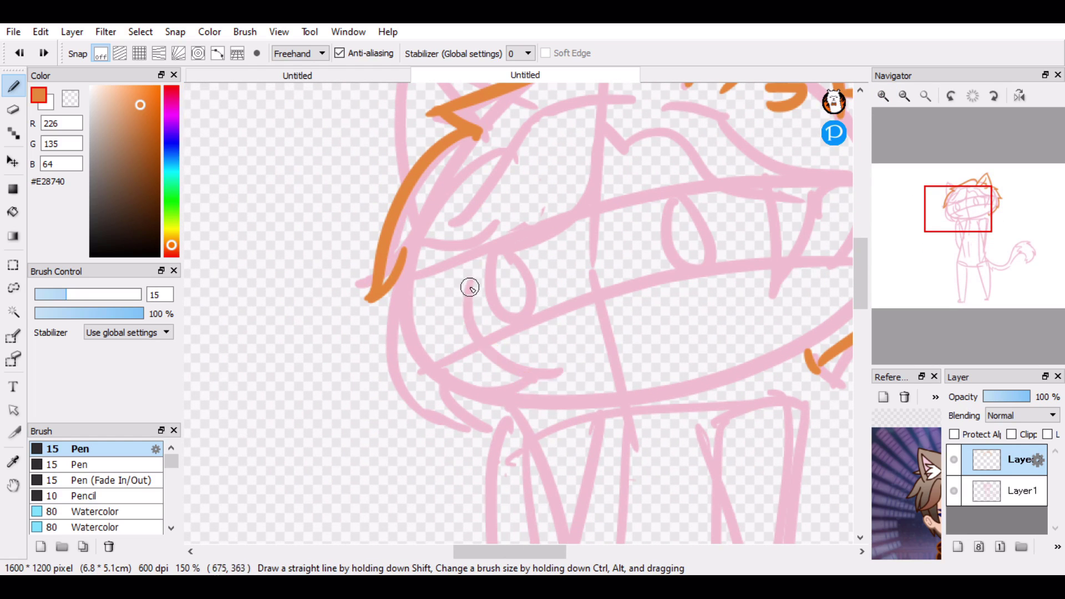
left_click_drag(471, 278, 557, 377)
mouse_move(402, 272)
left_mouse_down()
mouse_move(399, 369)
mouse_move(490, 428)
left_mouse_up()
mouse_move(447, 374)
left_mouse_down()
mouse_move(554, 376)
mouse_move(523, 402)
mouse_move(571, 379)
mouse_move(556, 380)
left_mouse_up()
key("ctrl+z")
key("ctrl+z")
left_click_drag(450, 386, 500, 426)
key("ctrl+z")
- Trace the wavy bangs over the right eye and the curved, pointed lock above them in orange
left_click_drag(959, 218, 974, 212)
mouse_move(466, 208)
left_mouse_down()
mouse_move(538, 218)
mouse_move(580, 250)
left_mouse_up()
key("ctrl+z")
mouse_move(534, 216)
left_mouse_down()
mouse_move(598, 260)
mouse_move(634, 260)
left_mouse_up()
key("ctrl+z")
left_click_drag(510, 167, 566, 180)
left_click_drag(508, 169, 592, 209)
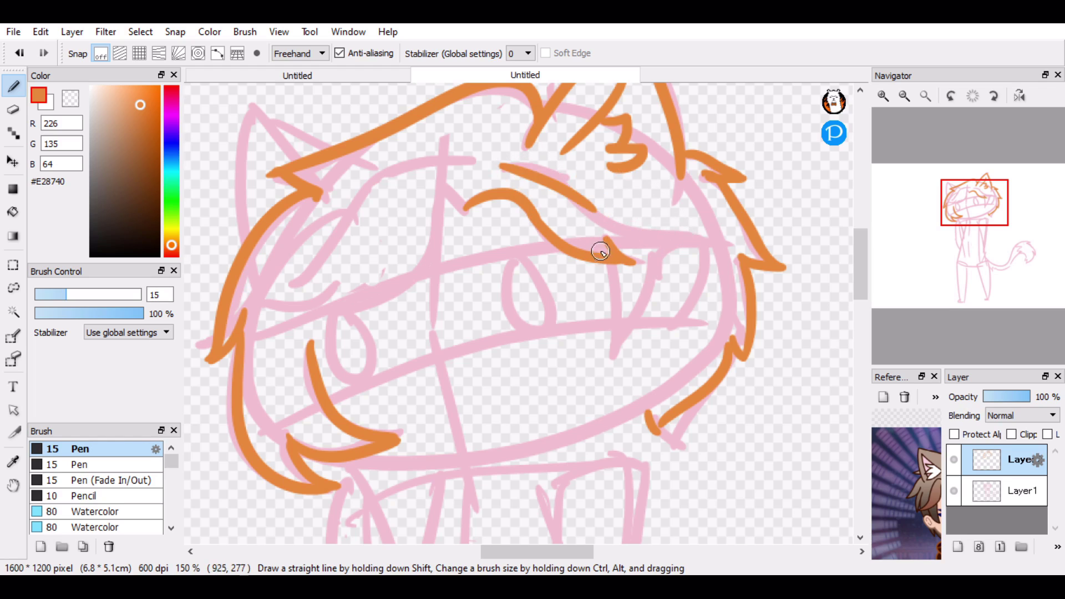
key("ctrl+z")
left_click_drag(564, 175, 670, 232)
- Trace two narrow, tapering strands hanging from the right end of the bangs beside the right eye
mouse_move(670, 232)
left_mouse_down()
mouse_move(591, 237)
mouse_move(640, 359)
left_mouse_up()
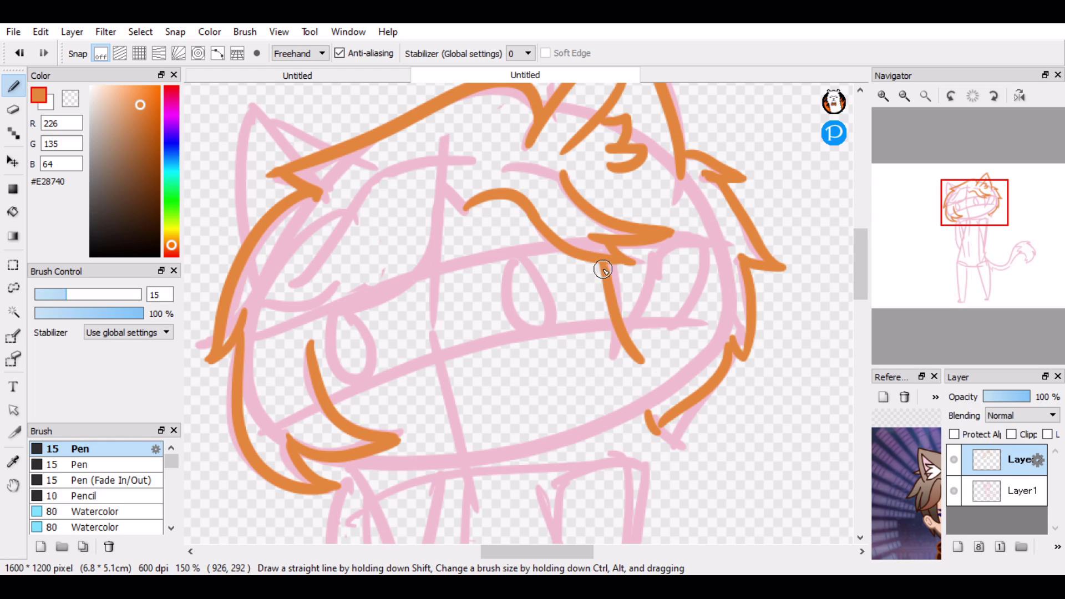
key("ctrl+z")
left_click_drag(604, 266, 634, 340)
mouse_move(649, 260)
left_mouse_down()
mouse_move(643, 350)
mouse_move(709, 268)
mouse_move(674, 315)
left_mouse_up()
key("ctrl+z")
key("ctrl+z")
key("ctrl+z")
key("ctrl+z")
key("ctrl+z")
key("ctrl+z")
key("ctrl+z")
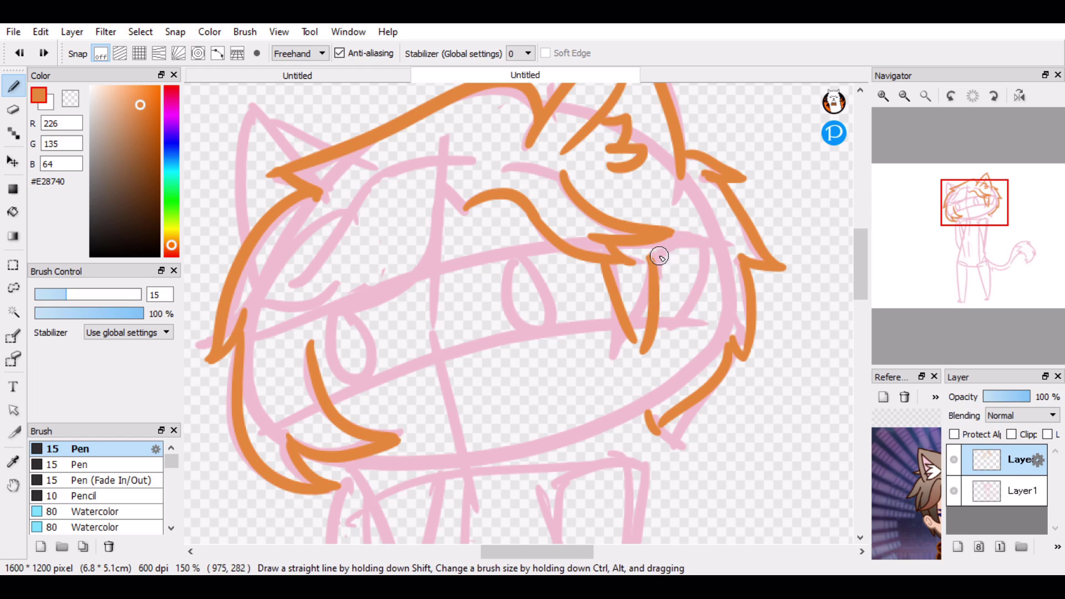
- Trace the rounded loop beside the right strands and the curved line running from it down to the jaw
mouse_move(658, 256)
left_mouse_down()
mouse_move(679, 271)
mouse_move(682, 295)
left_mouse_up()
key("ctrl+z")
mouse_move(660, 259)
left_mouse_down()
mouse_move(679, 272)
mouse_move(668, 321)
left_mouse_up()
key("ctrl+z")
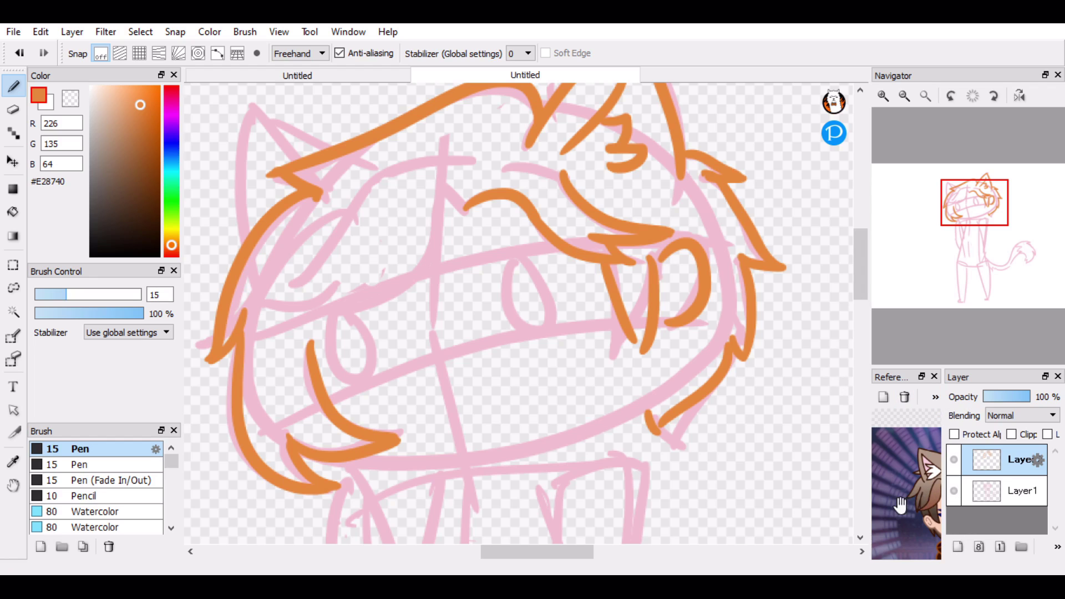
left_click_drag(899, 505, 877, 461)
left_click_drag(697, 318, 663, 389)
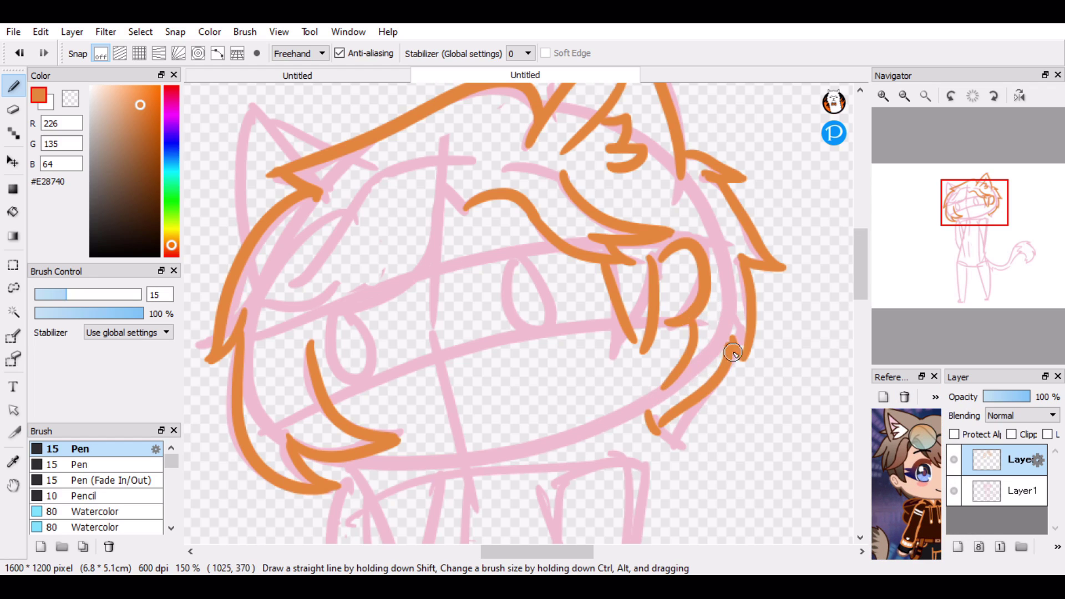
- Trace the right half of the jawline from the cheek fur toward the chin in orange
left_click_drag(455, 464, 616, 419)
key("ctrl+z")
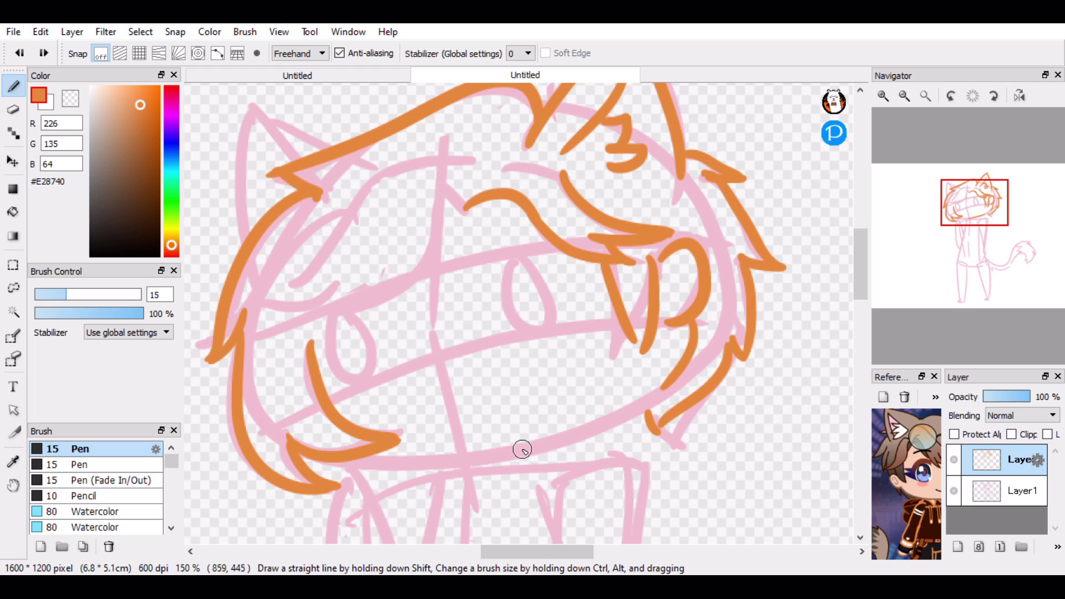
left_click_drag(659, 383, 515, 459)
- Trace the left bangs from the central parting down in a sweeping curve toward the left eye
mouse_move(974, 214)
left_mouse_down()
mouse_move(963, 235)
mouse_move(953, 224)
left_mouse_up()
mouse_move(542, 149)
left_mouse_down()
mouse_move(580, 173)
mouse_move(572, 168)
mouse_move(497, 251)
left_mouse_up()
key("ctrl+z")
key("ctrl+z")
key("ctrl+z")
key("ctrl+z")
mouse_move(541, 151)
left_mouse_down()
mouse_move(392, 255)
mouse_move(417, 313)
mouse_move(386, 236)
mouse_move(425, 267)
mouse_move(447, 267)
mouse_move(425, 280)
mouse_move(462, 261)
left_mouse_up()
key("ctrl+z")
key("ctrl+z")
key("ctrl+z")
key("ctrl+z")
- Clean up and refine the lower tip of the left bangs above the left eye
key("e")
key("b")
mouse_move(384, 285)
left_mouse_down()
mouse_move(484, 260)
mouse_move(392, 282)
left_mouse_up()
key("ctrl+z")
key("e")
key("b")
left_click_drag(473, 274, 459, 266)
- Trace the zigzag hair tufts just above the tip of the left bangs in orange
left_click_drag(392, 280, 433, 251)
key("ctrl+z")
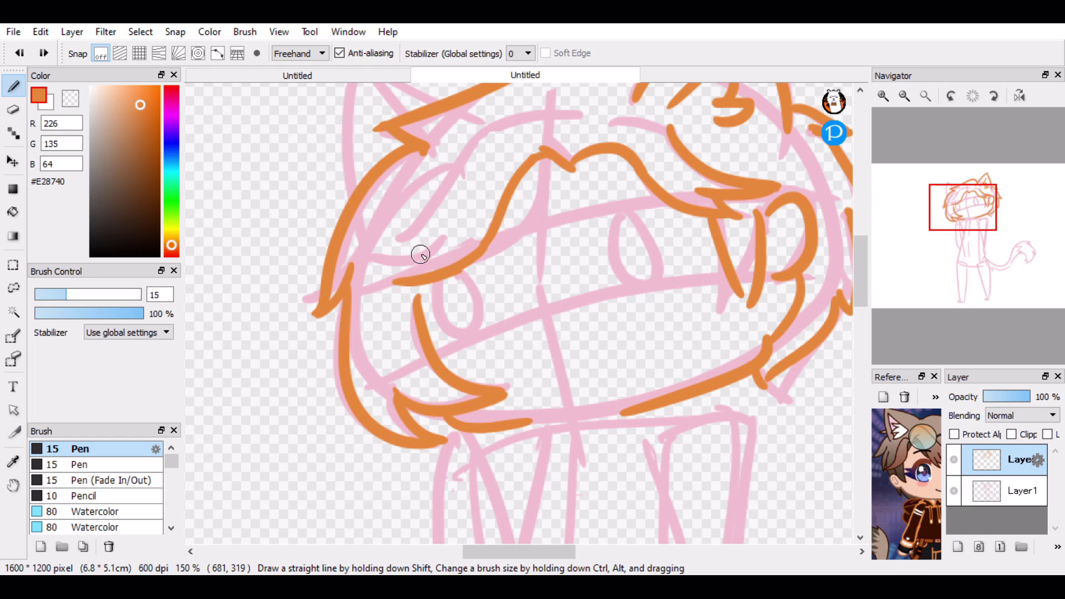
key("ctrl+z")
mouse_move(390, 282)
left_mouse_down()
mouse_move(442, 244)
mouse_move(377, 265)
mouse_move(444, 243)
left_mouse_up()
key("ctrl+z")
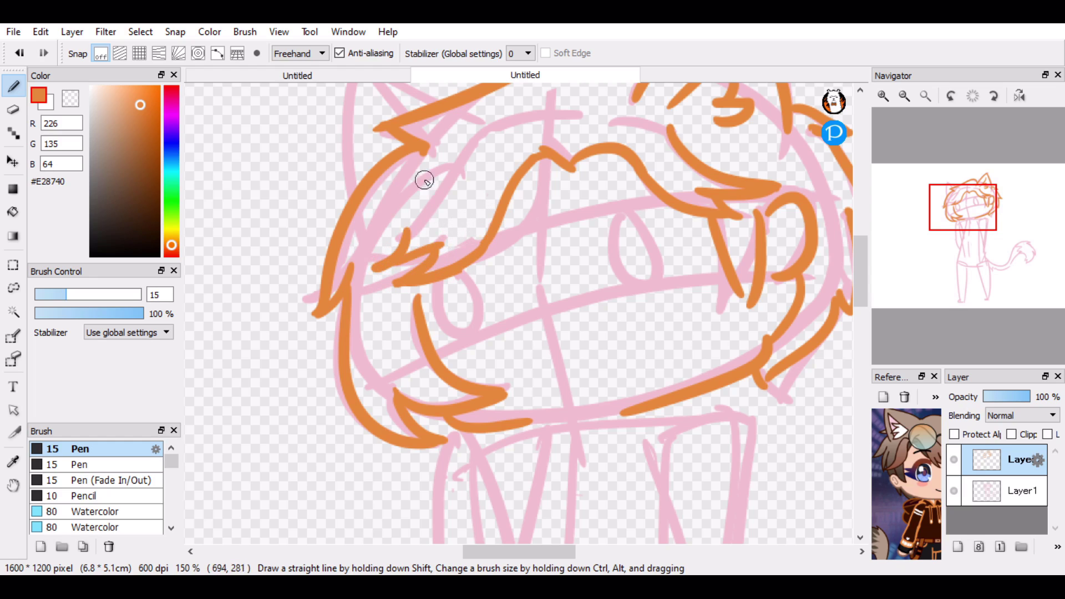
left_click_drag(426, 188, 453, 215)
key("ctrl+z")
key("ctrl+z")
mouse_move(546, 115)
left_mouse_down()
mouse_move(497, 119)
mouse_move(447, 167)
mouse_move(481, 138)
mouse_move(441, 188)
left_mouse_up()
key("ctrl+z")
- Trace two tapering strands above the zigzag tufts that meet at the outer edge of the left hair
left_click_drag(909, 480, 879, 482)
key("ctrl+z")
left_click_drag(412, 188, 327, 235)
left_click_drag(349, 237, 433, 215)
key("ctrl+z")
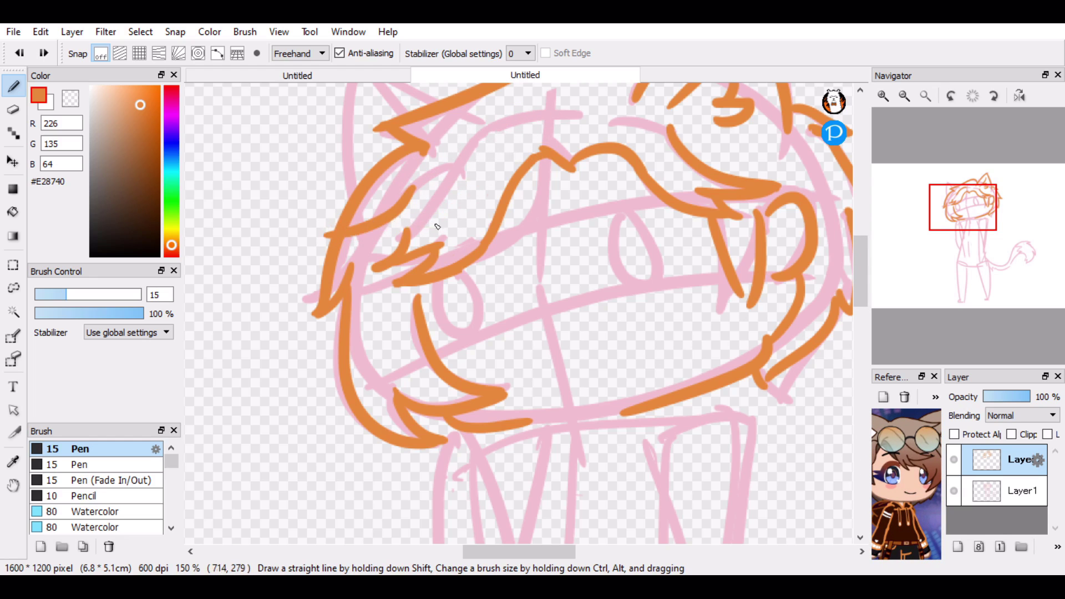
key("ctrl+z")
mouse_move(349, 240)
left_mouse_down()
mouse_move(454, 211)
mouse_move(330, 239)
left_mouse_up()
- Trace the long upper lock curving from the forehead parting down to the outer edge of the left hair
left_click_drag(565, 112, 422, 204)
key("ctrl+z")
key("ctrl+z")
key("ctrl+z")
mouse_move(557, 111)
left_mouse_down()
mouse_move(423, 197)
mouse_move(439, 176)
left_mouse_up()
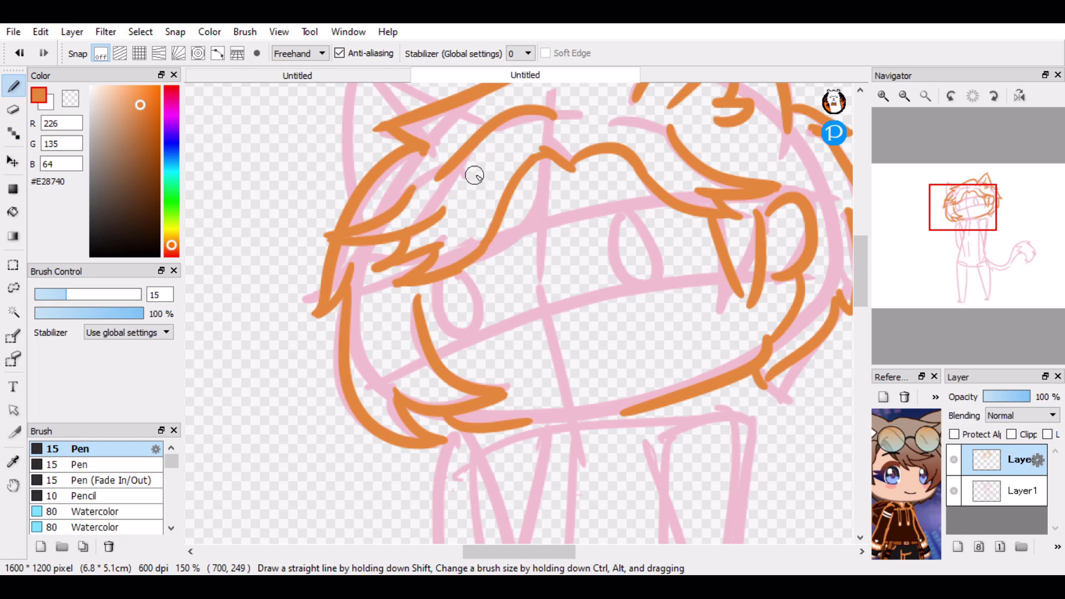
mouse_move(396, 205)
left_mouse_down()
mouse_move(416, 179)
mouse_move(368, 225)
left_mouse_up()
key("ctrl+z")
key("e")
key("b")
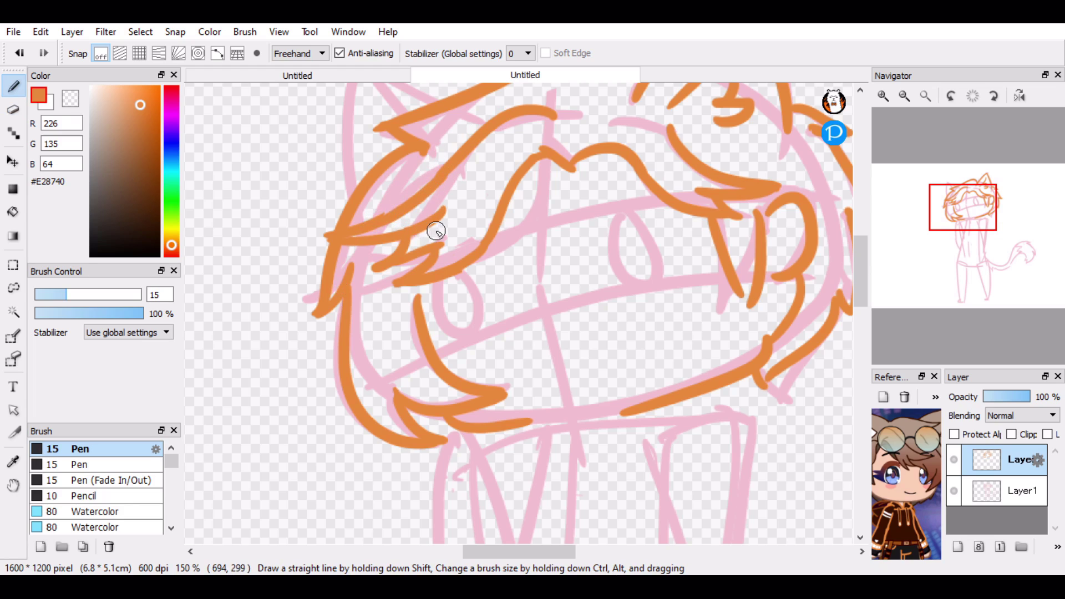
- Trace the left face edge from the tip of the bangs down into the curved cheek lock
left_click_drag(463, 267, 447, 328)
key("ctrl+z")
left_click_drag(464, 274, 444, 329)
key("ctrl+z")
key("ctrl+z")
mouse_move(470, 269)
left_mouse_down()
mouse_move(436, 363)
mouse_move(450, 350)
mouse_move(447, 380)
mouse_move(431, 346)
mouse_move(462, 285)
mouse_move(425, 296)
mouse_move(416, 320)
mouse_move(425, 292)
mouse_move(428, 348)
left_mouse_up()
key("ctrl+z")
key("ctrl+z")
key("ctrl+z")
key("ctrl+z")
key("e")
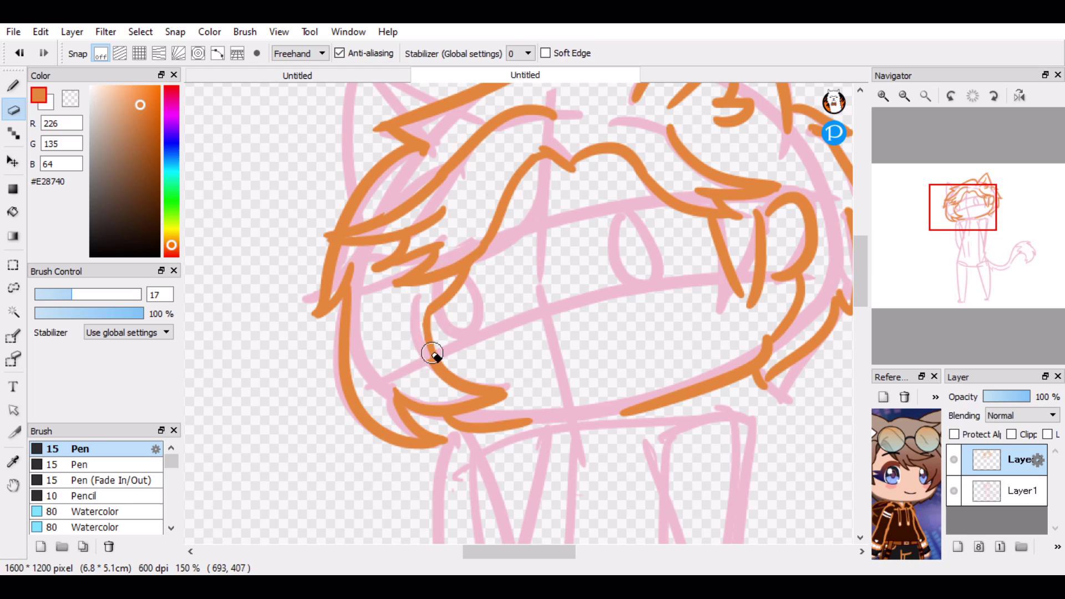
key("b")
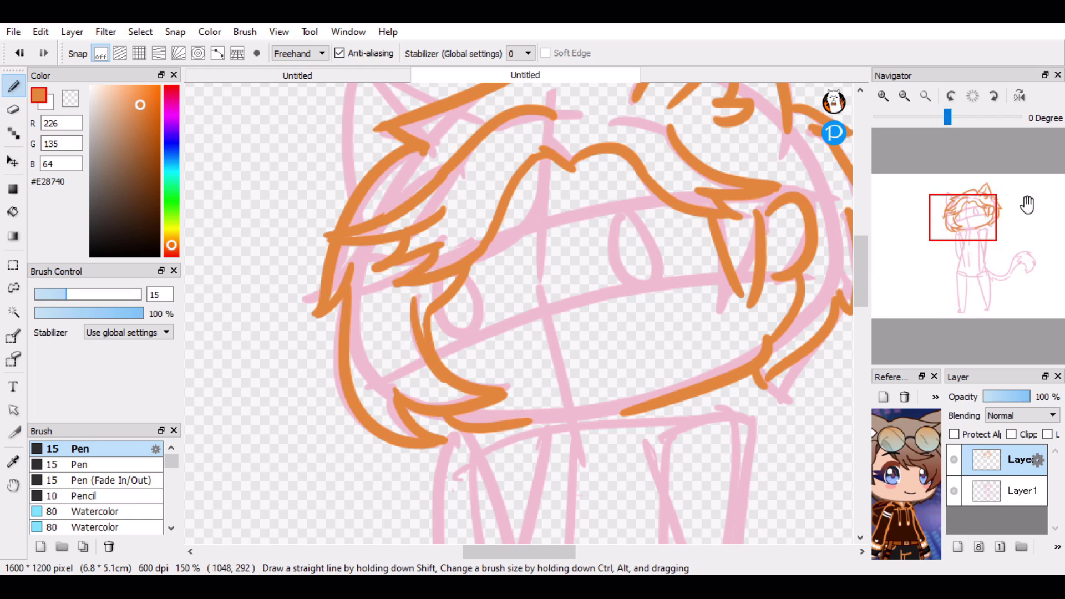
- Trace the left ear's outer side and its curved top edge down to the crown in orange
left_click_drag(1027, 204, 966, 215)
left_click_drag(917, 452, 886, 455)
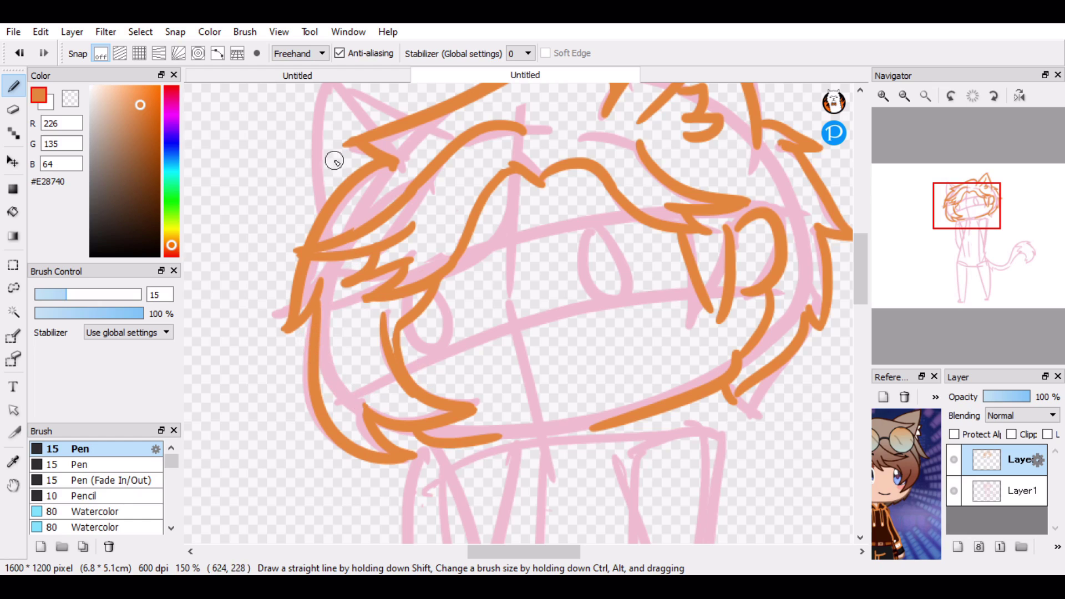
left_click_drag(959, 210, 944, 199)
mouse_move(468, 185)
left_mouse_down()
mouse_move(473, 308)
mouse_move(484, 290)
left_mouse_up()
key("ctrl+z")
key("ctrl+z")
mouse_move(472, 184)
left_mouse_down()
mouse_move(512, 185)
mouse_move(591, 215)
left_mouse_up()
key("ctrl+z")
key("ctrl+z")
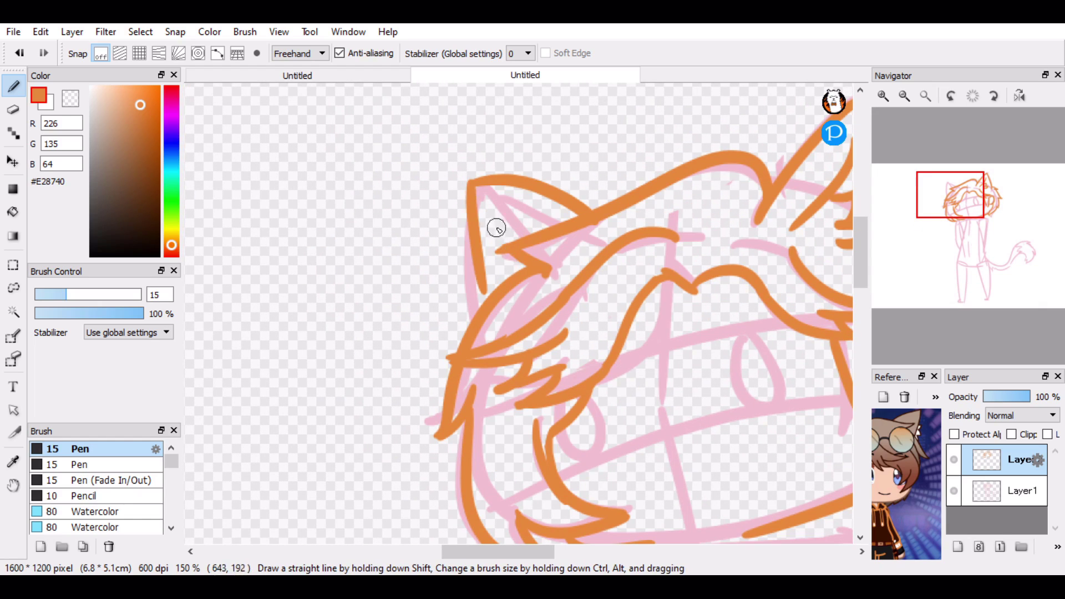
- Trace the left ear's inner line and add jagged fur at the base of its outer side
key("ctrl+z")
mouse_move(472, 186)
left_mouse_down()
mouse_move(497, 267)
mouse_move(513, 274)
left_mouse_up()
key("ctrl+z")
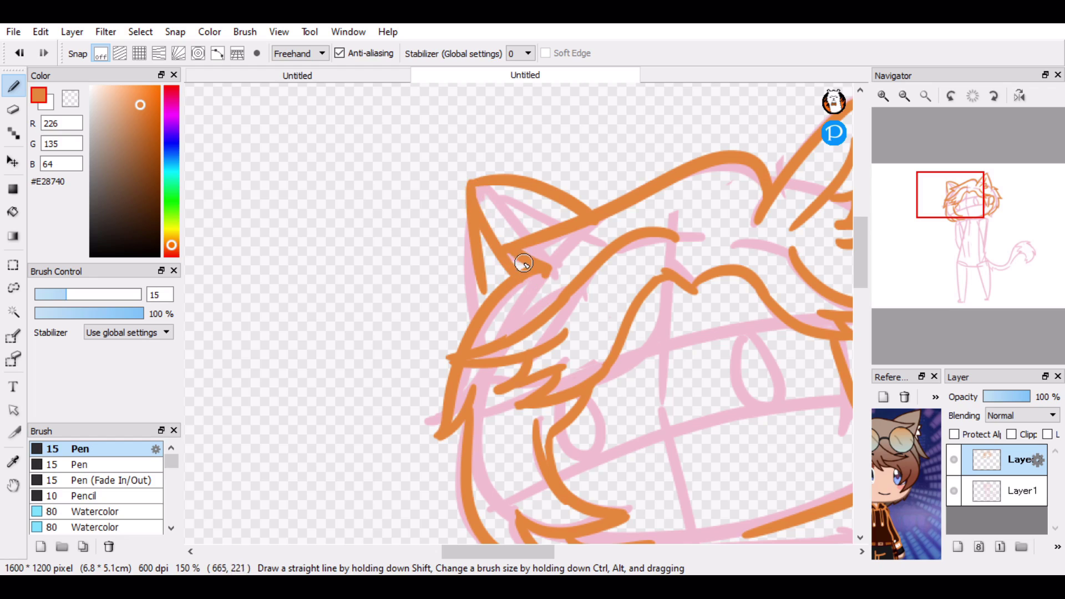
key("ctrl+z")
mouse_move(476, 183)
left_mouse_down()
mouse_move(516, 271)
mouse_move(464, 234)
mouse_move(475, 268)
mouse_move(482, 256)
mouse_move(462, 259)
mouse_move(497, 292)
left_mouse_up()
key("e")
key("b")
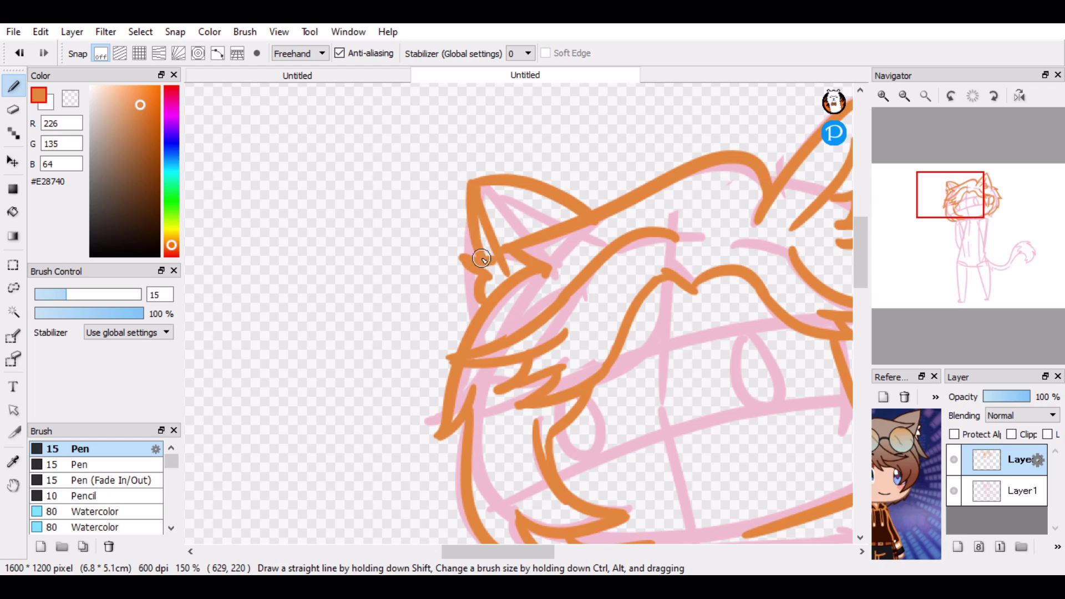
key("ctrl+z")
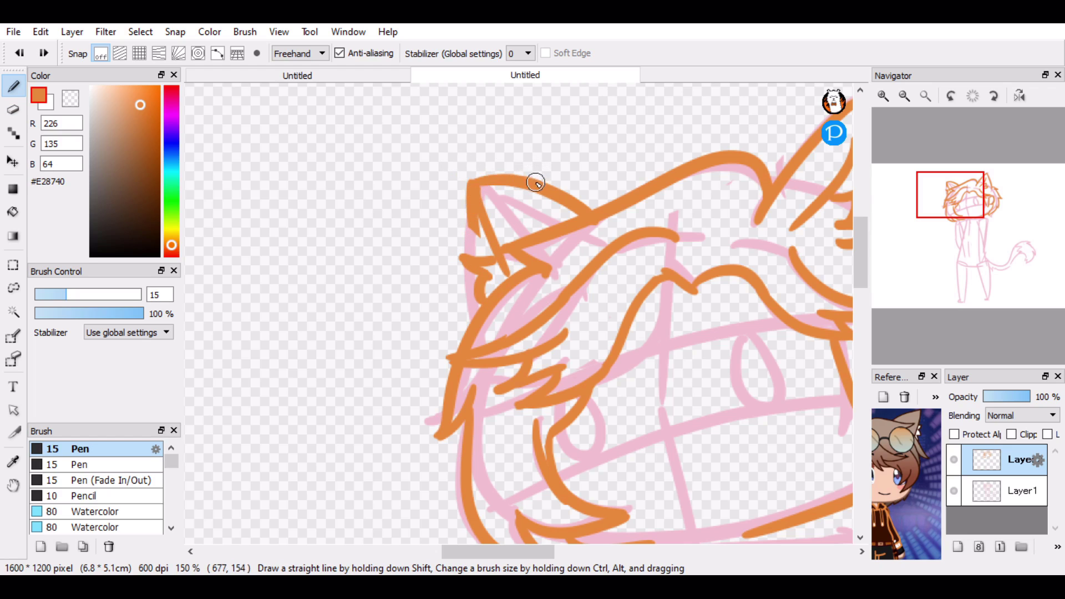
- Extend the left ear's tip to a sharper point, erasing and redrawing the ear's top edge
left_click_drag(476, 175, 465, 172)
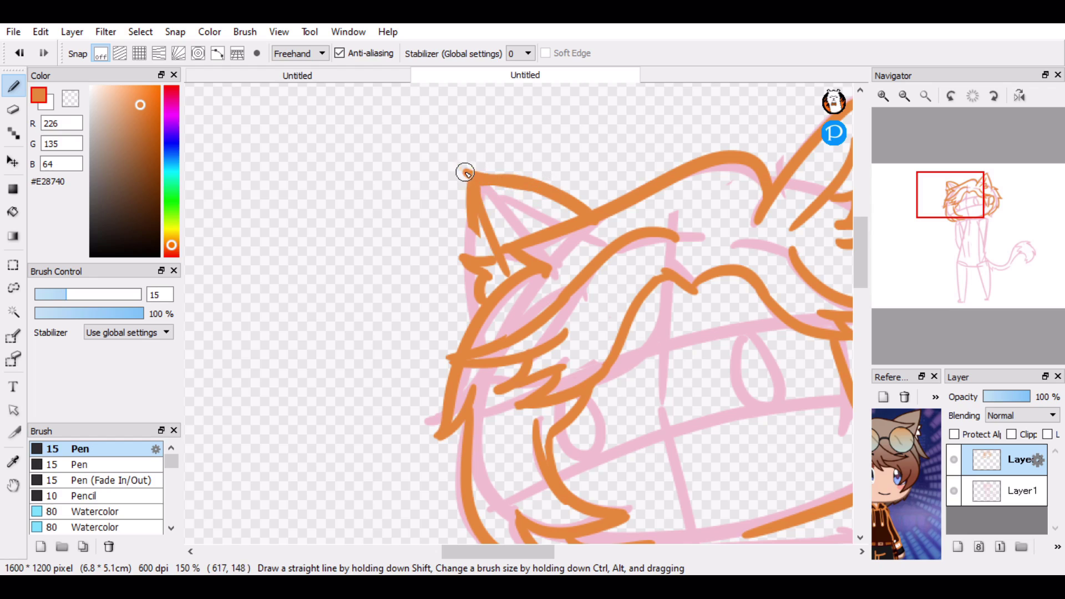
key("e")
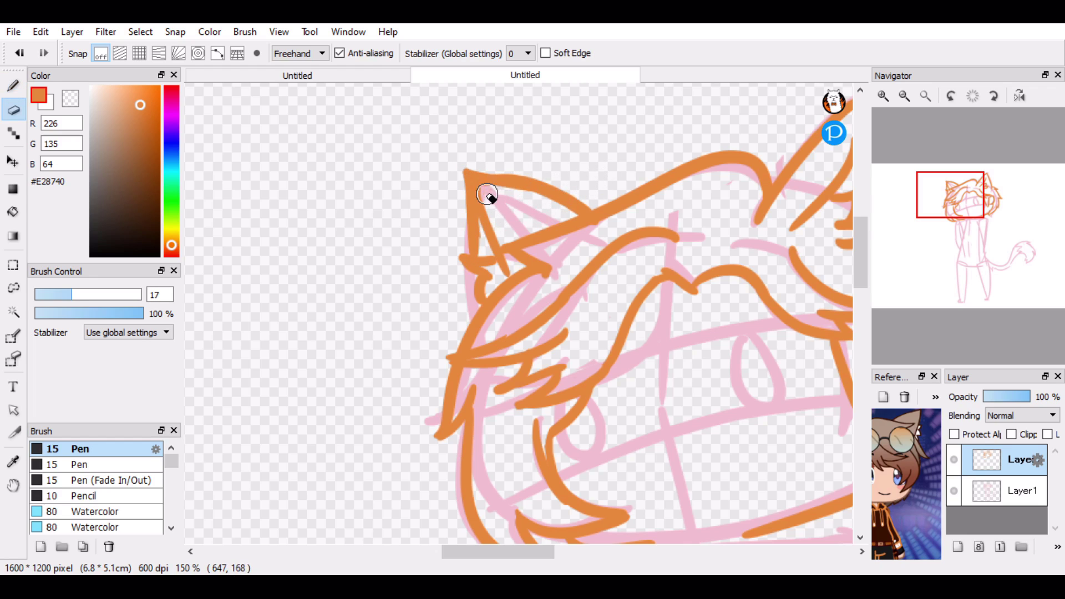
mouse_move(473, 177)
left_mouse_down()
mouse_move(506, 185)
mouse_move(586, 161)
left_mouse_up()
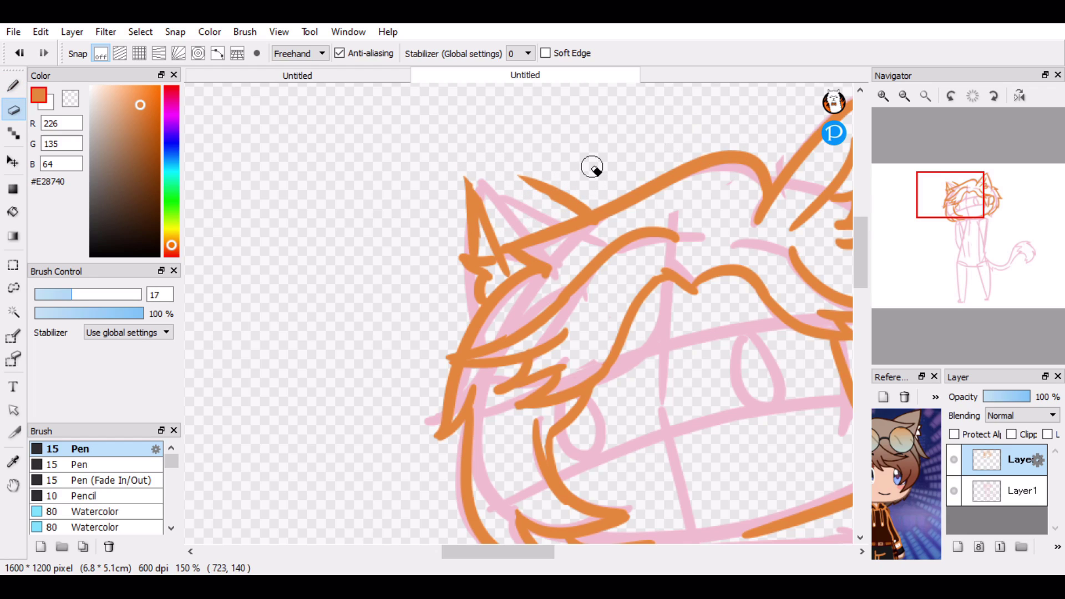
key("b")
left_click_drag(466, 171, 578, 209)
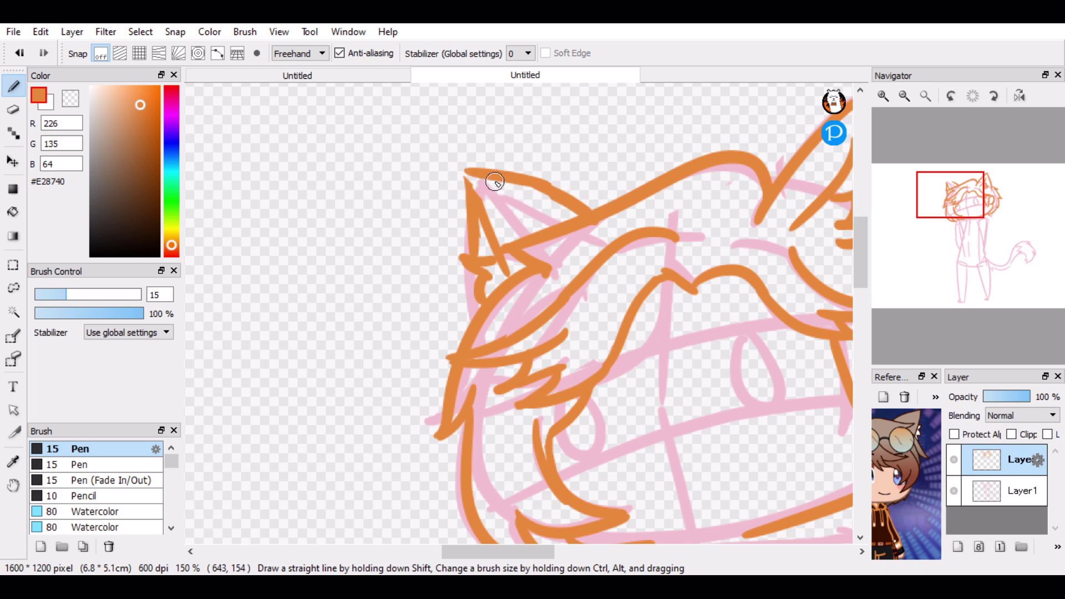
left_click_drag(950, 194, 968, 189)
key("e")
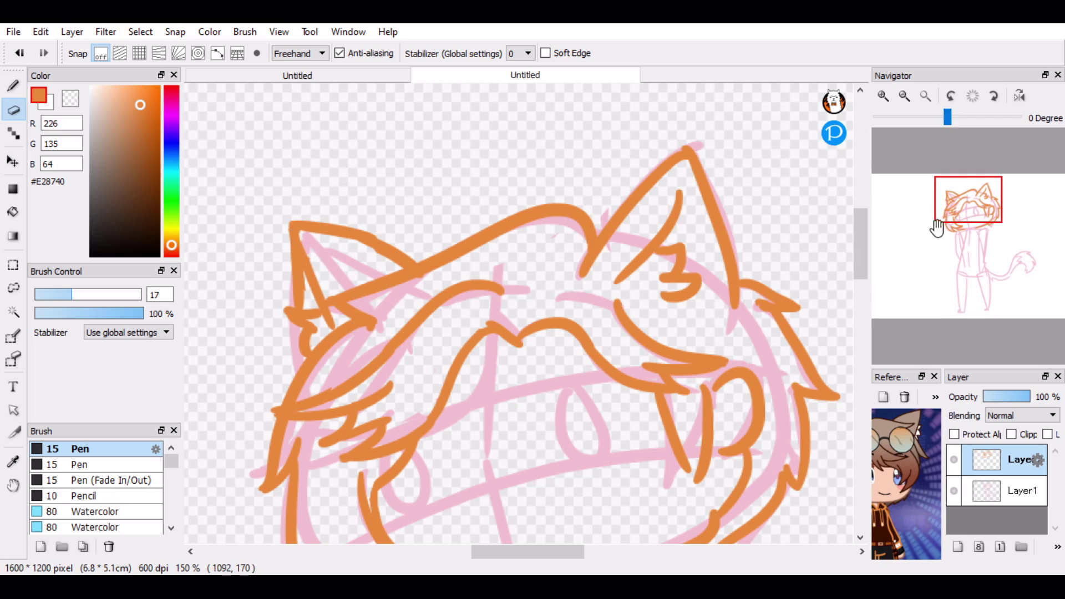
- Trace the right eye's thick upper lash line in orange with a filled, spiky outer corner
mouse_move(943, 205)
left_mouse_down()
mouse_move(942, 228)
mouse_move(966, 214)
left_mouse_up()
key("b")
left_click_drag(907, 460, 932, 446)
left_click_drag(558, 268, 632, 290)
key("ctrl+z")
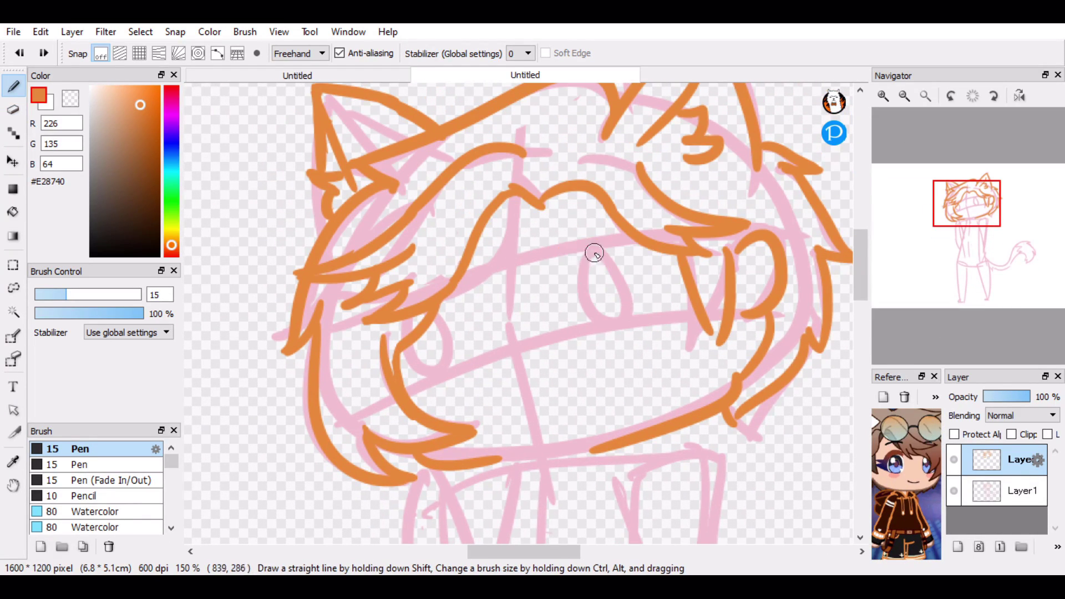
left_click_drag(551, 256, 644, 281)
key("ctrl+z")
mouse_move(551, 257)
left_mouse_down()
mouse_move(644, 281)
mouse_move(649, 317)
left_mouse_up()
key("ctrl+z")
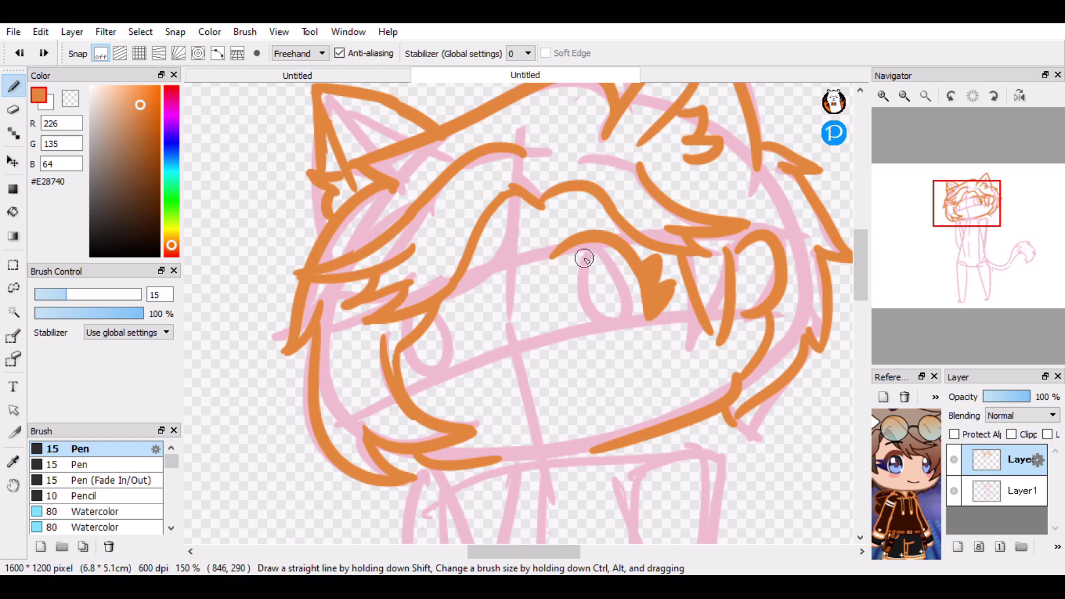
key("ctrl+z")
left_click_drag(556, 257, 624, 256)
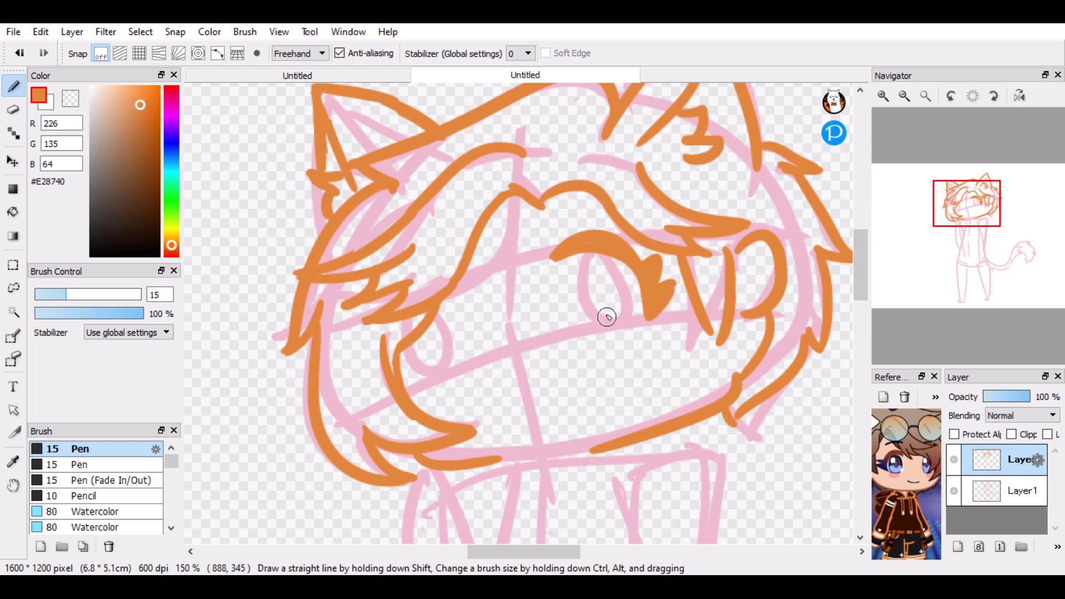
- Add a new layer between Layer2 and Layer1 and try outlining the right eye's iris on it
left_click(957, 546)
left_click_drag(998, 461, 993, 502)
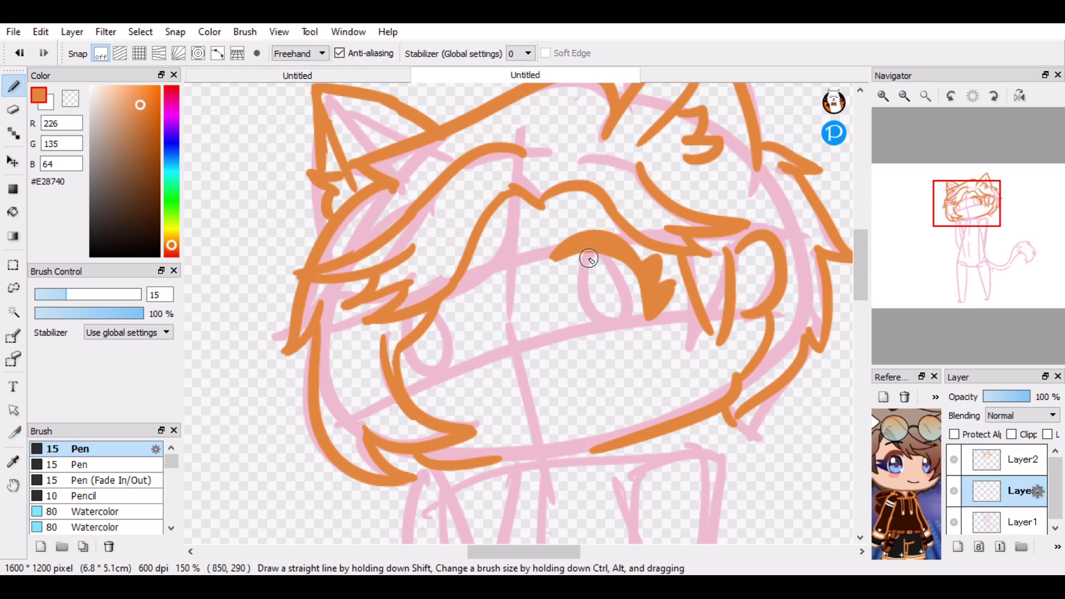
left_click_drag(575, 256, 634, 304)
key("ctrl+z")
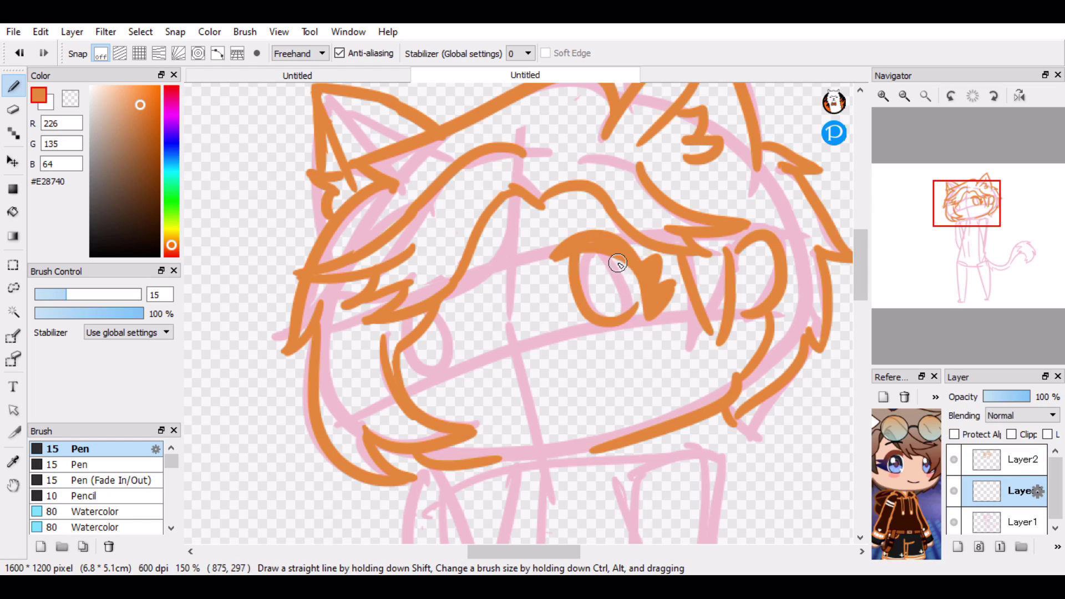
key("ctrl+z")
mouse_move(577, 254)
left_mouse_down()
mouse_move(640, 304)
mouse_move(630, 292)
mouse_move(638, 316)
mouse_move(582, 310)
mouse_move(629, 300)
left_mouse_up()
key("ctrl+z")
key("ctrl+z")
key("ctrl+z")
key("ctrl+z")
key("ctrl+z")
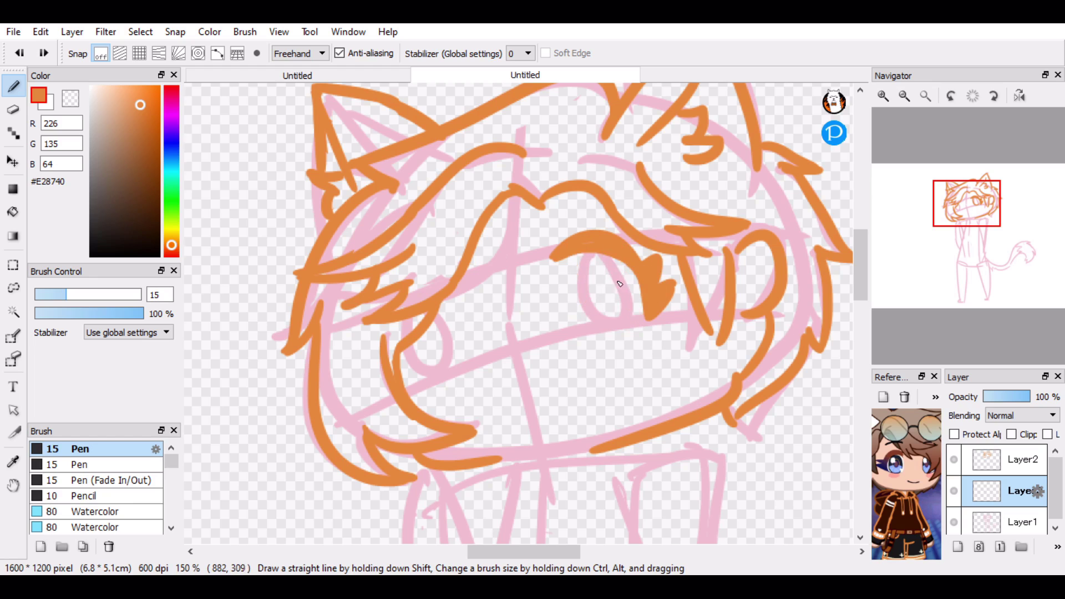
- Trace the right eye's rounded iris outline beneath the upper lash in orange
left_click_drag(575, 258, 631, 303)
key("ctrl+z")
key("ctrl+y")
key("ctrl+z")
key("ctrl+y")
key("ctrl+z")
key("ctrl+y")
- Toggle the visibility of the sketch on Layer1 to check the orange line art on its own
scroll(998, 516, "down", 1)
left_click(955, 520)
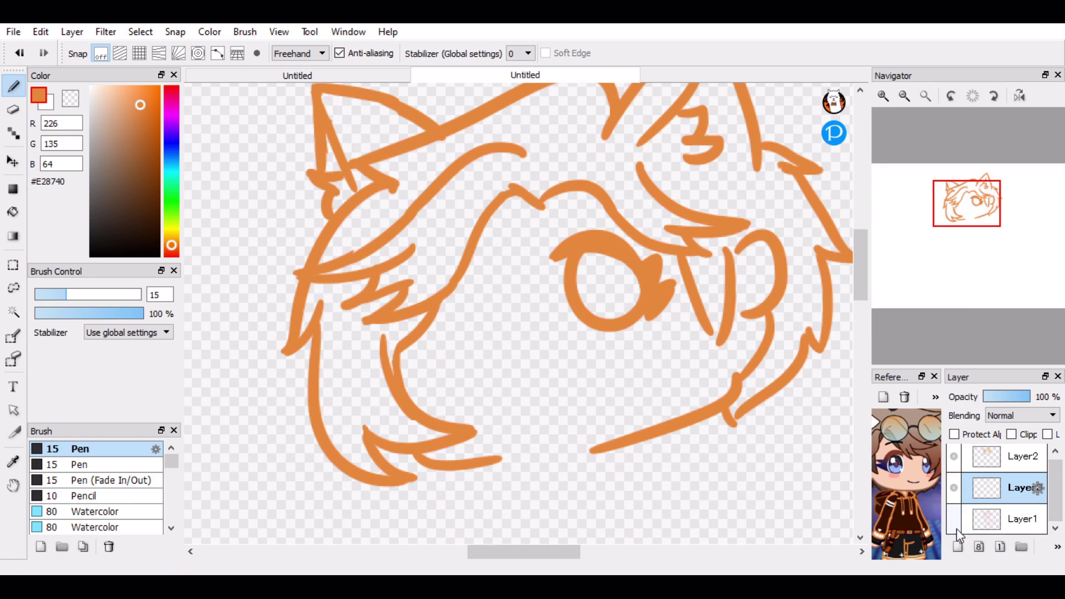
left_click(955, 519)
left_click(955, 520)
left_click(955, 520)
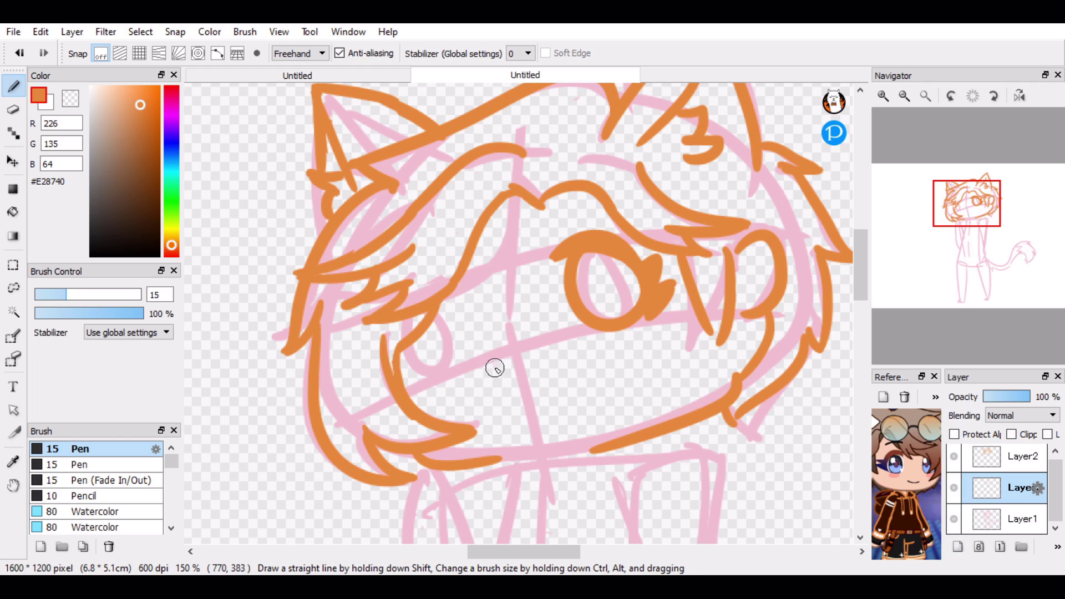
- Draw a small curved smile above the chin and a flat blush oval below the right eye in orange
mouse_move(499, 395)
left_mouse_down()
mouse_move(547, 375)
mouse_move(530, 397)
mouse_move(502, 399)
left_mouse_up()
key("ctrl+z")
key("ctrl+z")
key("ctrl+z")
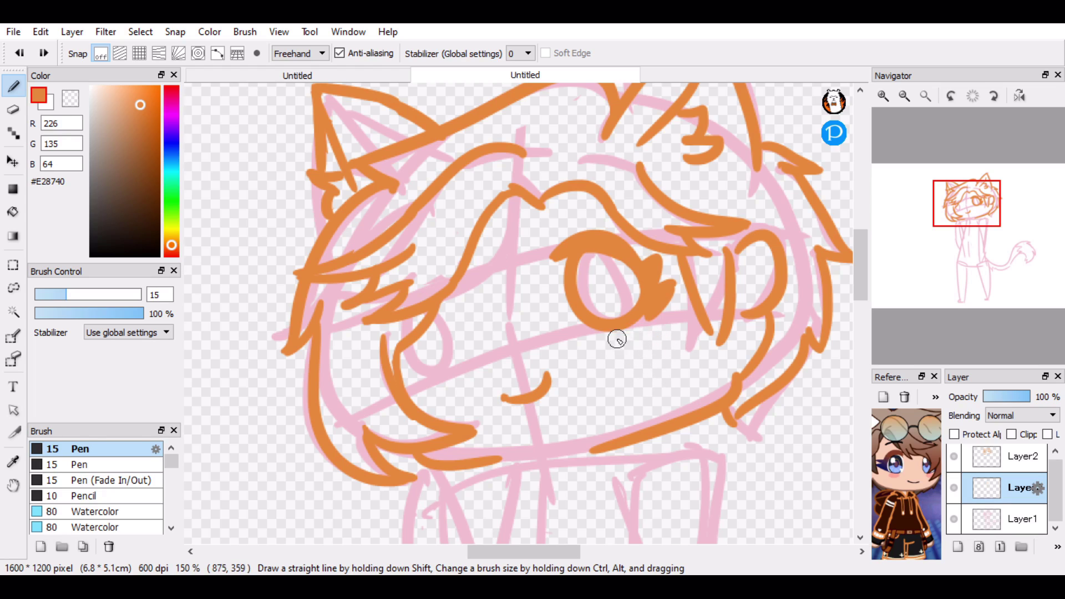
left_click_drag(648, 355, 645, 356)
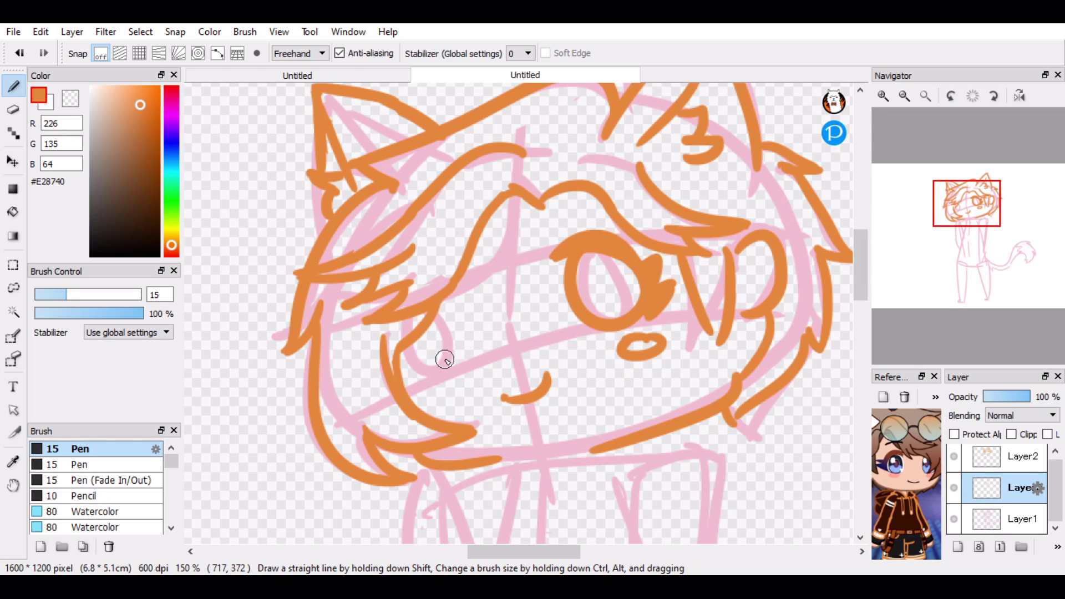
- Trace the visible part of the left eye's iris beside the face-edge hair in orange
mouse_move(438, 314)
left_mouse_down()
mouse_move(440, 349)
mouse_move(400, 360)
mouse_move(464, 342)
left_mouse_up()
key("ctrl+z")
key("ctrl+z")
left_click_drag(441, 318, 455, 347)
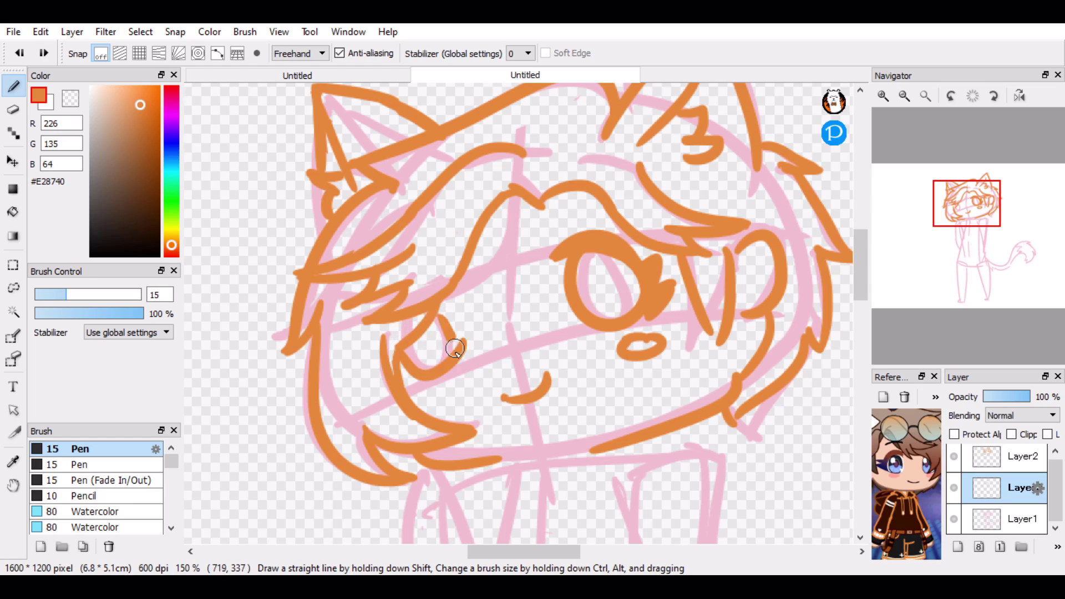
- Redraw the left eye's rounded iris outline and add a small flat blush oval beneath it in orange
key("ctrl+z")
key("ctrl+z")
mouse_move(436, 305)
left_mouse_down()
mouse_move(431, 371)
mouse_move(408, 360)
mouse_move(406, 373)
left_mouse_up()
key("ctrl+z")
key("ctrl+z")
key("ctrl+z")
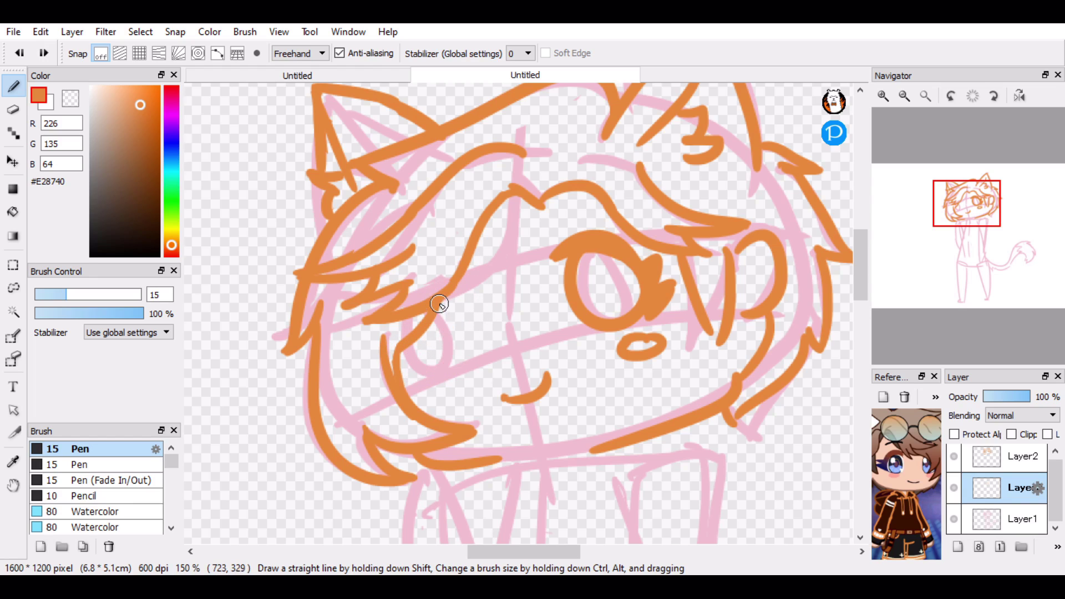
key("ctrl+z")
left_click_drag(440, 304, 403, 377)
key("ctrl+z")
mouse_move(441, 311)
left_mouse_down()
mouse_move(449, 370)
mouse_move(402, 378)
left_mouse_up()
key("ctrl+z")
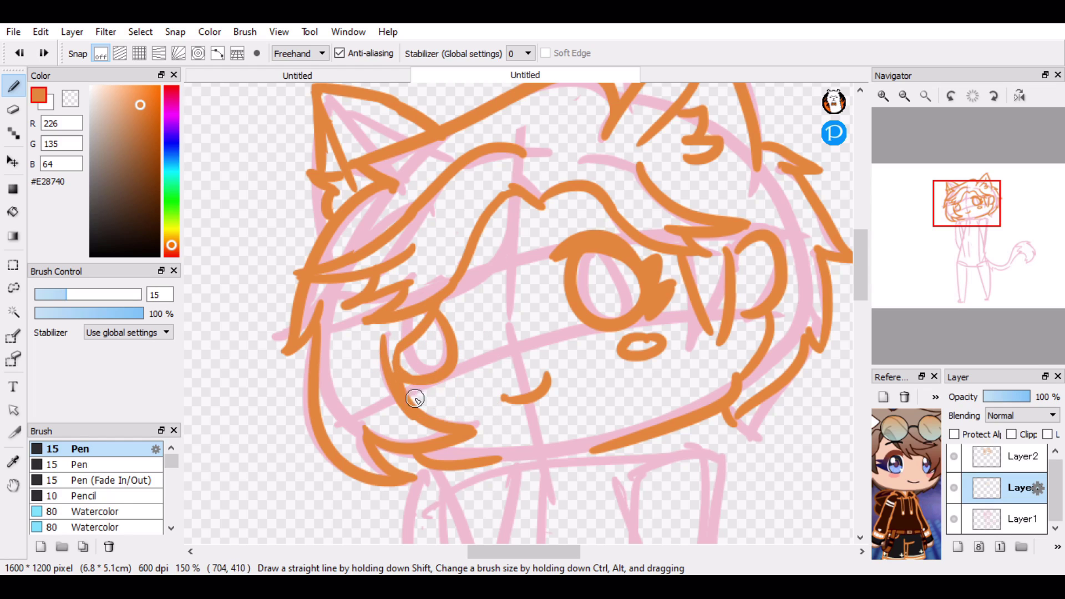
left_click_drag(415, 399, 410, 400)
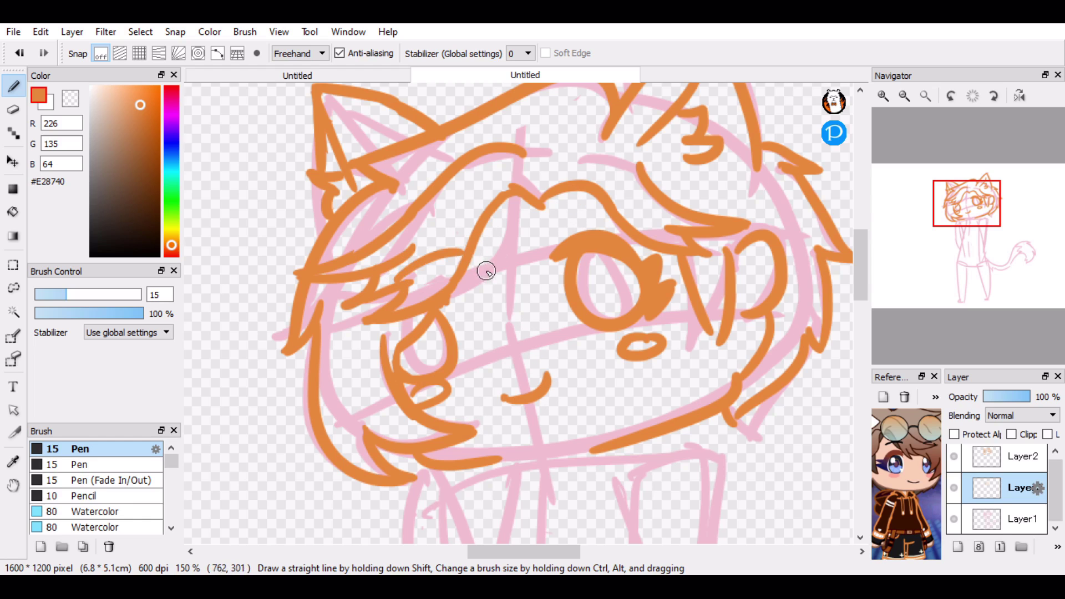
left_click_drag(555, 225, 618, 210)
key("ctrl+z")
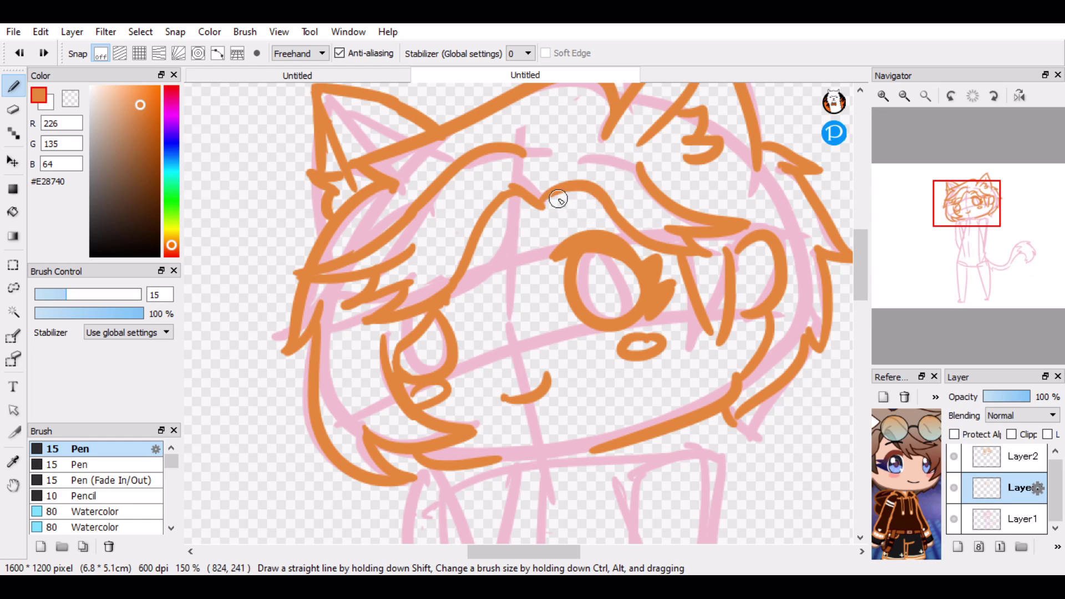
- Draw the right shoulder curve below the chin and the long outer edge of the right sleeve in orange
left_click(973, 240)
mouse_move(972, 240)
left_mouse_down()
mouse_move(979, 249)
mouse_move(981, 239)
left_mouse_up()
left_click_drag(511, 183, 595, 174)
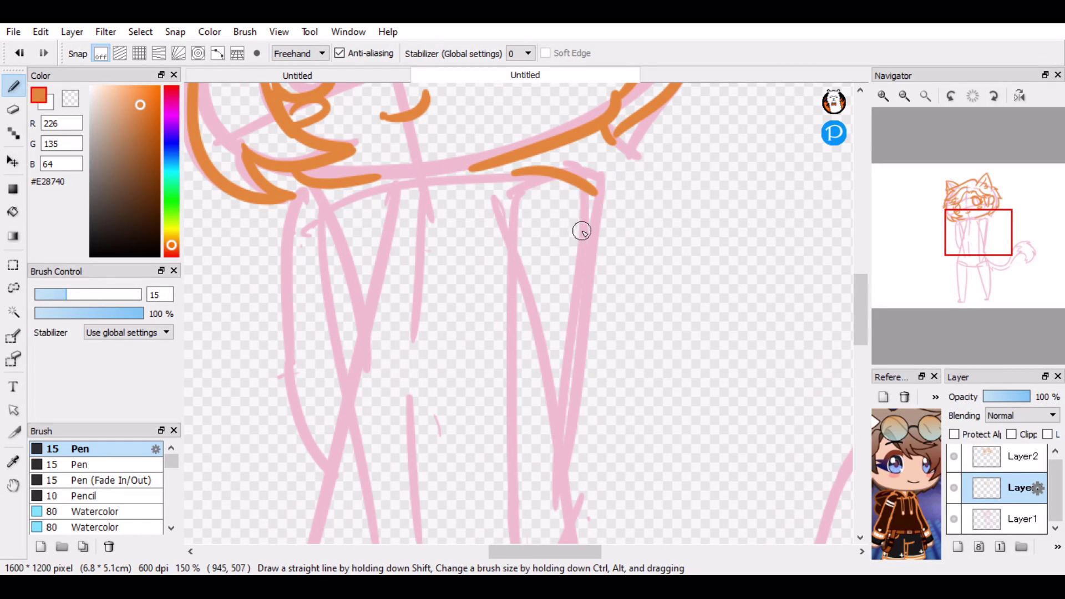
key("ctrl+z")
left_click_drag(512, 183, 595, 175)
mouse_move(985, 227)
left_mouse_down()
mouse_move(980, 264)
mouse_move(988, 247)
left_mouse_up()
key("ctrl+z")
mouse_move(501, 132)
left_mouse_down()
mouse_move(507, 266)
mouse_move(493, 315)
mouse_move(520, 240)
mouse_move(501, 338)
left_mouse_up()
key("ctrl+z")
key("ctrl+z")
left_click_drag(523, 230, 493, 444)
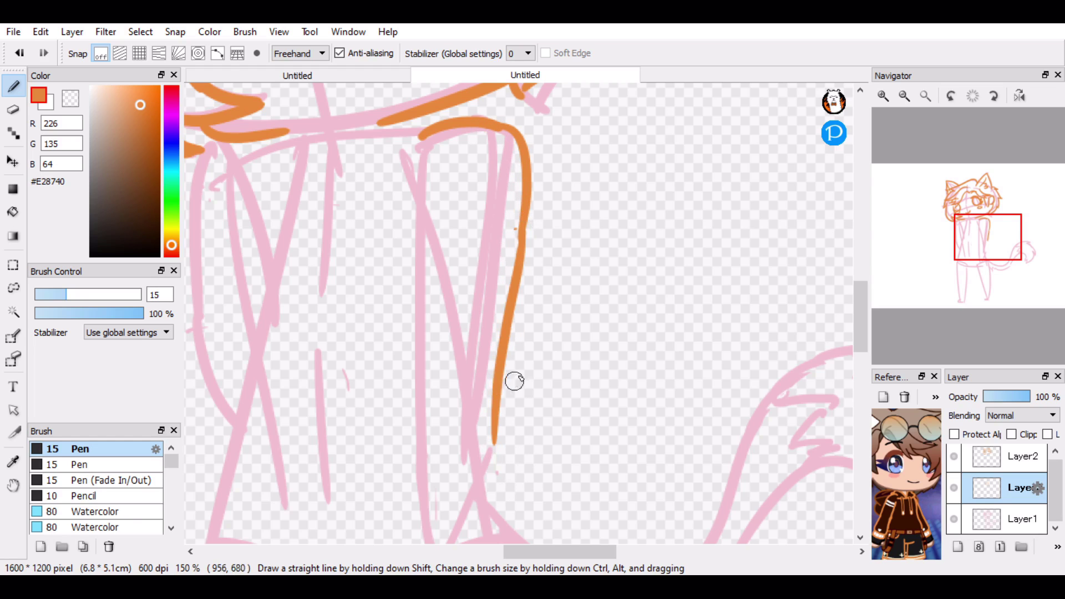
- Draw the right sleeve's inner edge, its puffed lower end and a flat closing line above the hip in orange
left_click_drag(988, 240, 984, 263)
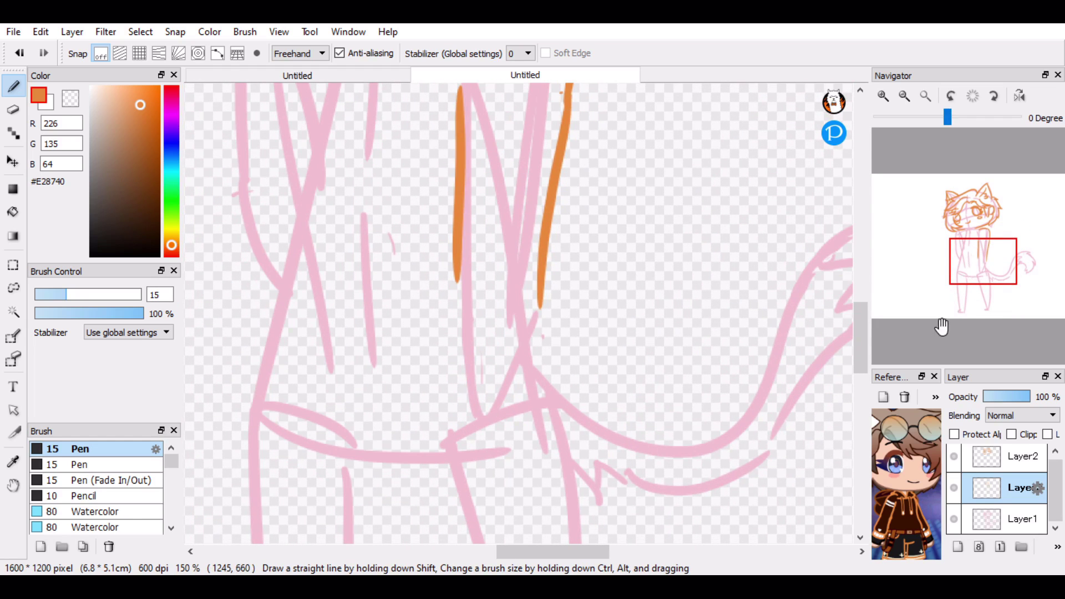
mouse_move(457, 253)
left_mouse_down()
mouse_move(450, 351)
mouse_move(537, 309)
mouse_move(533, 344)
left_mouse_up()
key("ctrl+z")
key("ctrl+z")
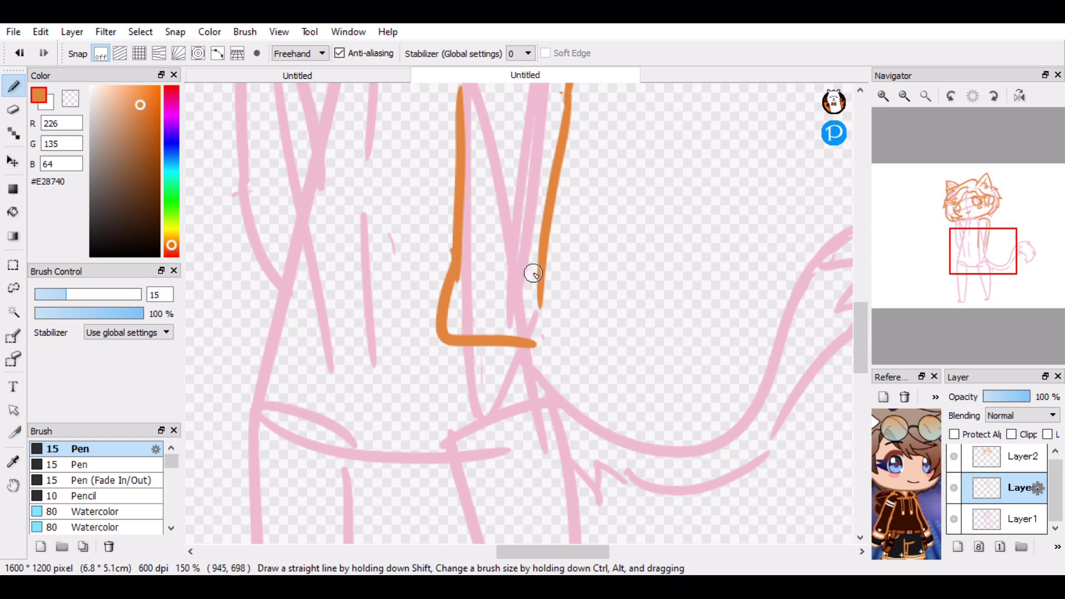
key("ctrl+z")
mouse_move(541, 282)
left_mouse_down()
mouse_move(549, 333)
mouse_move(524, 345)
left_mouse_up()
key("ctrl+z")
key("ctrl+z")
left_click_drag(538, 304, 542, 355)
key("ctrl+z")
left_click_drag(538, 308, 523, 341)
- Draw the right sleeve's narrow cuff band and a small pointed hand beneath it in orange
mouse_move(456, 344)
left_mouse_down()
mouse_move(470, 377)
mouse_move(458, 367)
left_mouse_up()
key("ctrl+z")
mouse_move(456, 348)
left_mouse_down()
mouse_move(477, 375)
mouse_move(512, 371)
mouse_move(495, 376)
mouse_move(517, 376)
mouse_move(507, 381)
left_mouse_up()
key("ctrl+z")
key("ctrl+z")
key("ctrl+z")
key("ctrl+z")
- Erase the upper part of the right sleeve's inner edge and redraw it as one slanted orange line
left_click_drag(975, 267, 980, 240)
key("e")
left_click_drag(497, 218, 487, 351)
left_click_drag(506, 141, 519, 126)
key("p")
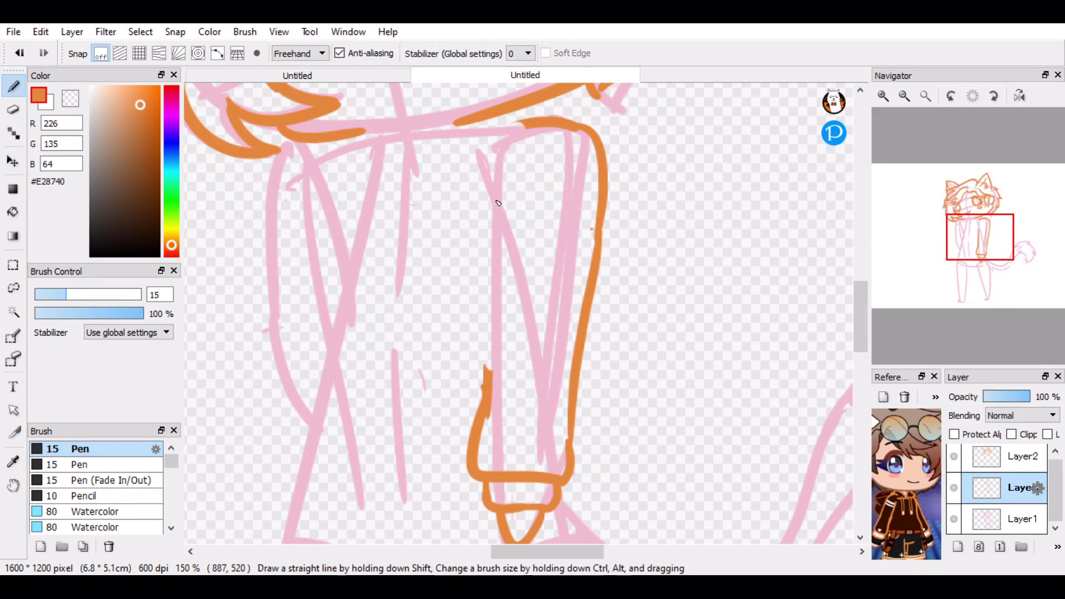
left_click_drag(509, 208, 488, 363)
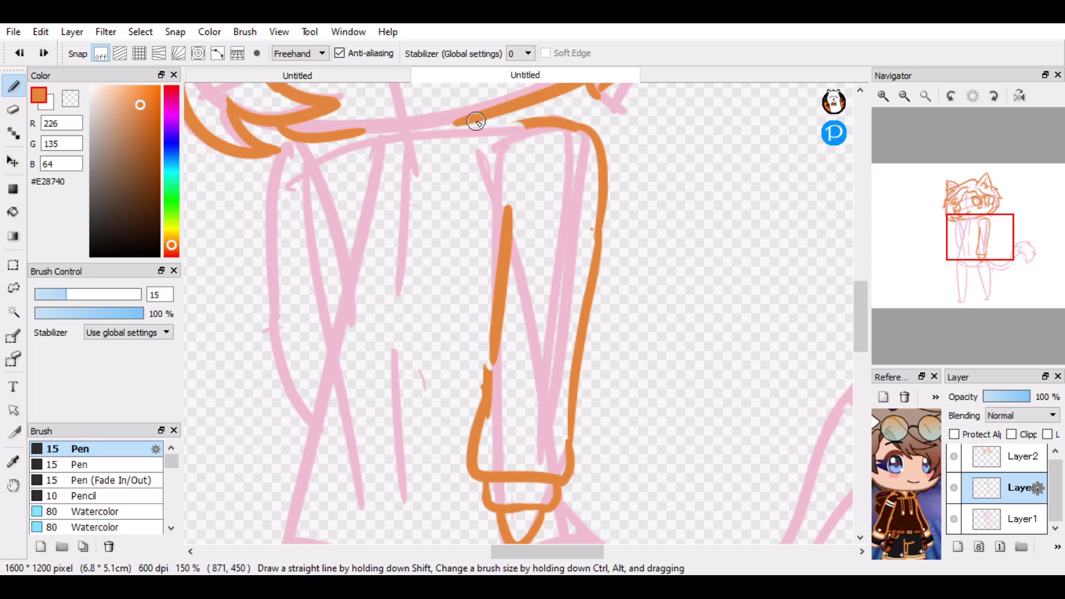
- Draw the right leaf-shaped collar flap under the chin with a hanging drawstring below it in orange
left_click_drag(501, 128, 466, 179)
left_click_drag(464, 119, 452, 171)
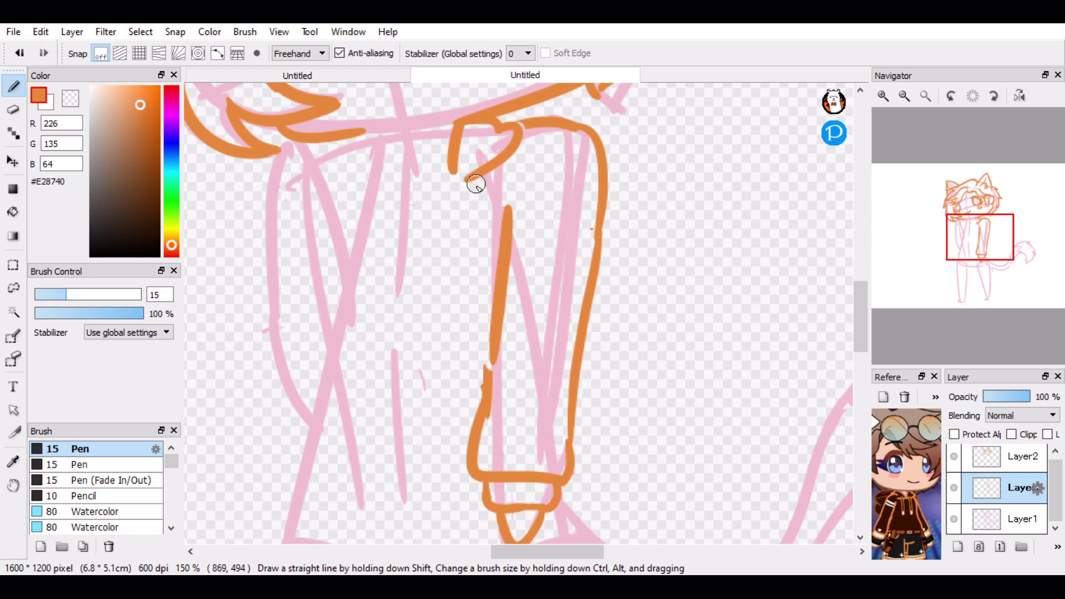
key("ctrl+z")
key("ctrl+z")
mouse_move(493, 128)
left_mouse_down()
mouse_move(511, 144)
mouse_move(412, 158)
left_mouse_up()
key("ctrl+z")
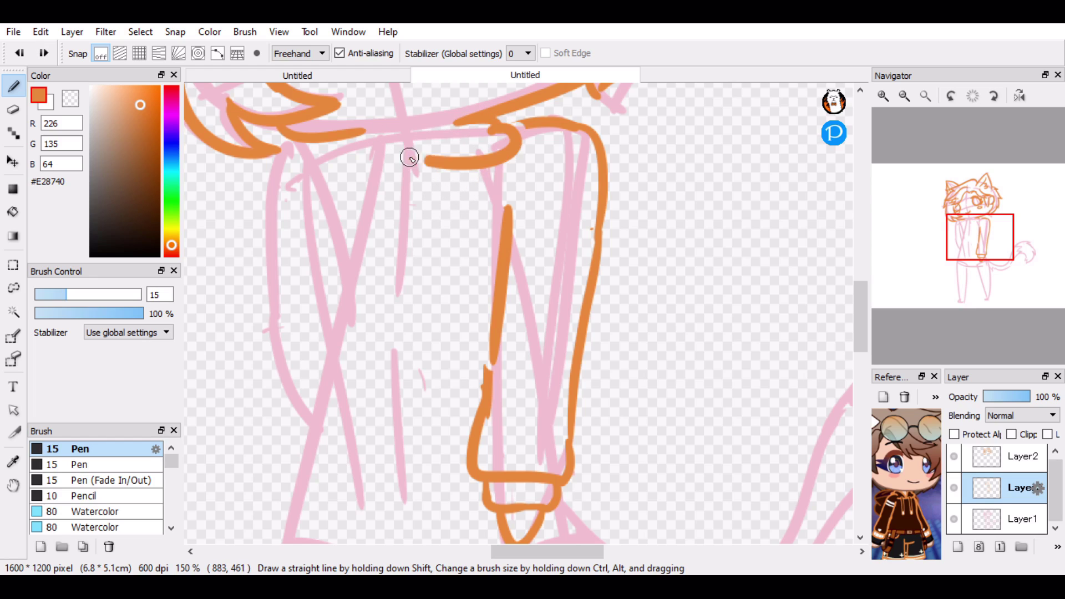
key("ctrl+z")
left_click_drag(502, 122, 435, 167)
mouse_move(470, 125)
left_mouse_down()
mouse_move(436, 166)
mouse_move(441, 203)
mouse_move(426, 263)
left_mouse_up()
key("ctrl+z")
- Draw the matching left collar flap with its drawstring and a short shoulder line beside it in orange
left_click_drag(366, 135, 405, 165)
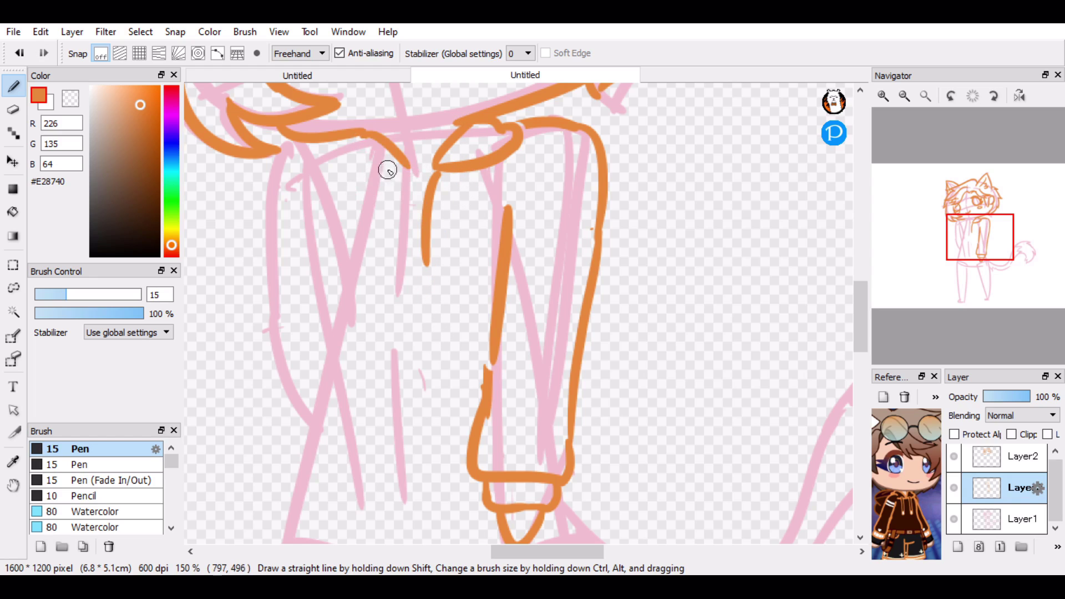
key("ctrl+z")
left_click_drag(364, 134, 411, 166)
mouse_move(355, 139)
left_mouse_down()
mouse_move(414, 166)
mouse_move(409, 255)
left_mouse_up()
left_click_drag(984, 249, 971, 247)
key("ctrl+z")
left_click_drag(449, 180, 469, 171)
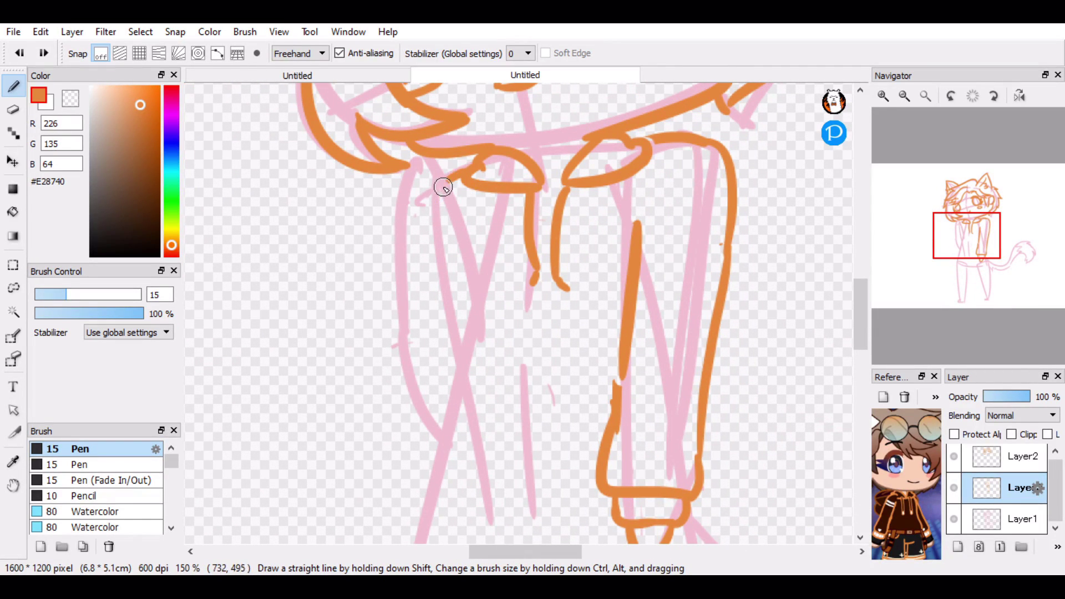
- Draw the raised left sleeve's outer edge and its puffed upper end in orange
mouse_move(383, 244)
left_mouse_down()
mouse_move(475, 212)
mouse_move(398, 292)
mouse_move(438, 458)
left_mouse_up()
key("ctrl+z")
key("ctrl+z")
left_click_drag(456, 221, 479, 265)
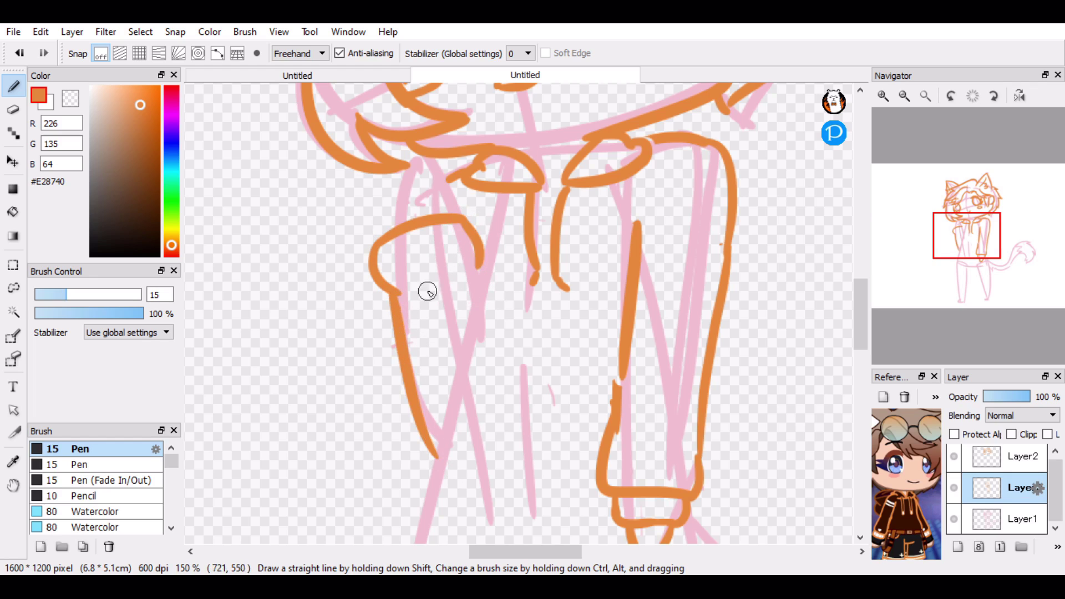
- Add a cuff band on top of the raised left sleeve and a small pointed hand above it in orange
left_click_drag(386, 233, 447, 200)
key("ctrl+z")
left_click_drag(386, 215, 449, 192)
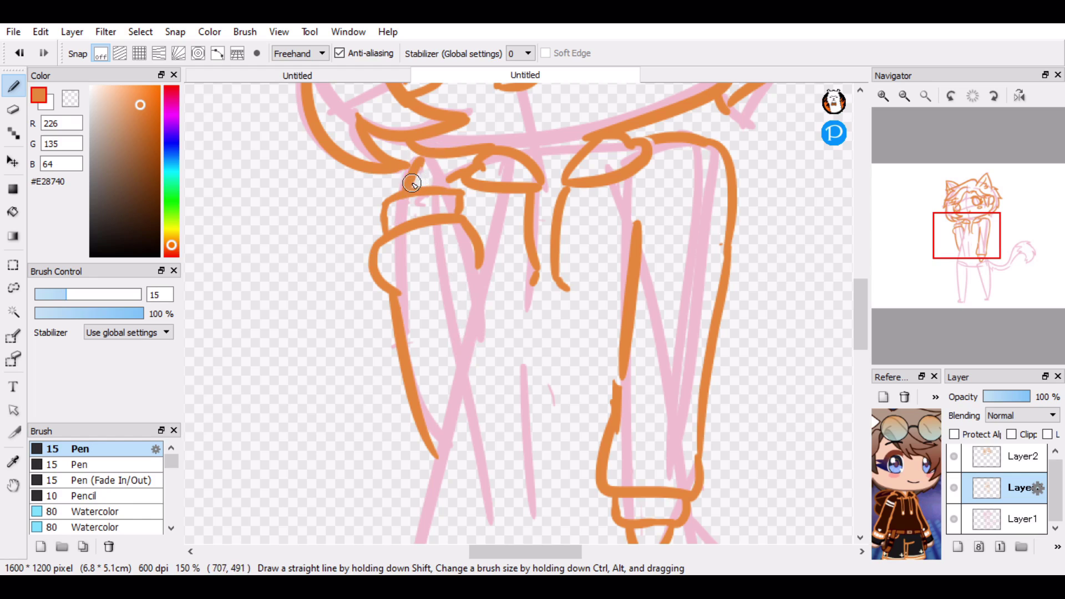
left_click_drag(418, 157, 405, 187)
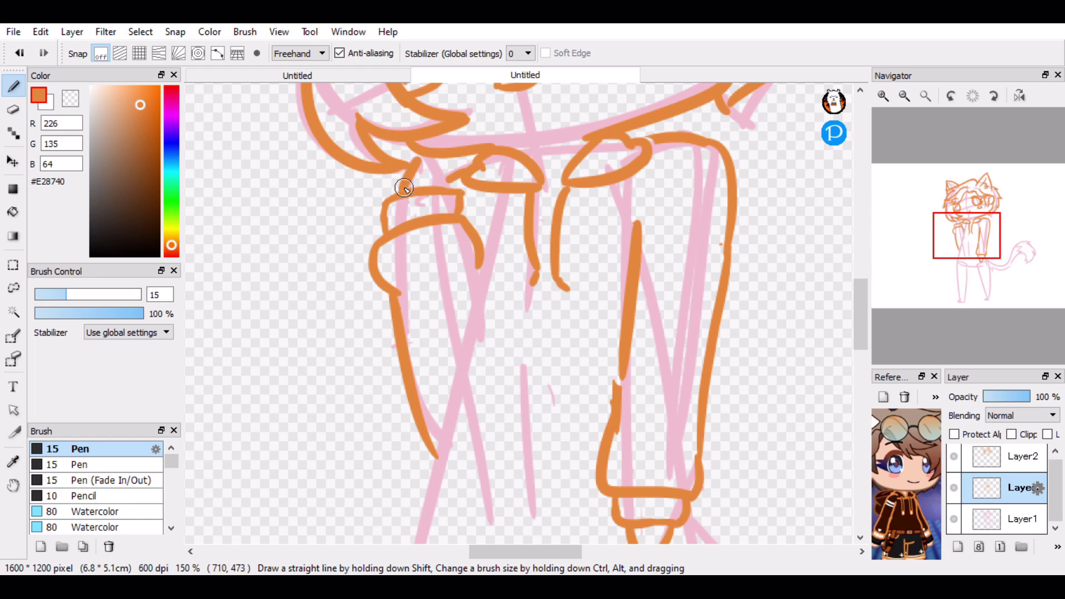
left_click_drag(427, 159, 444, 186)
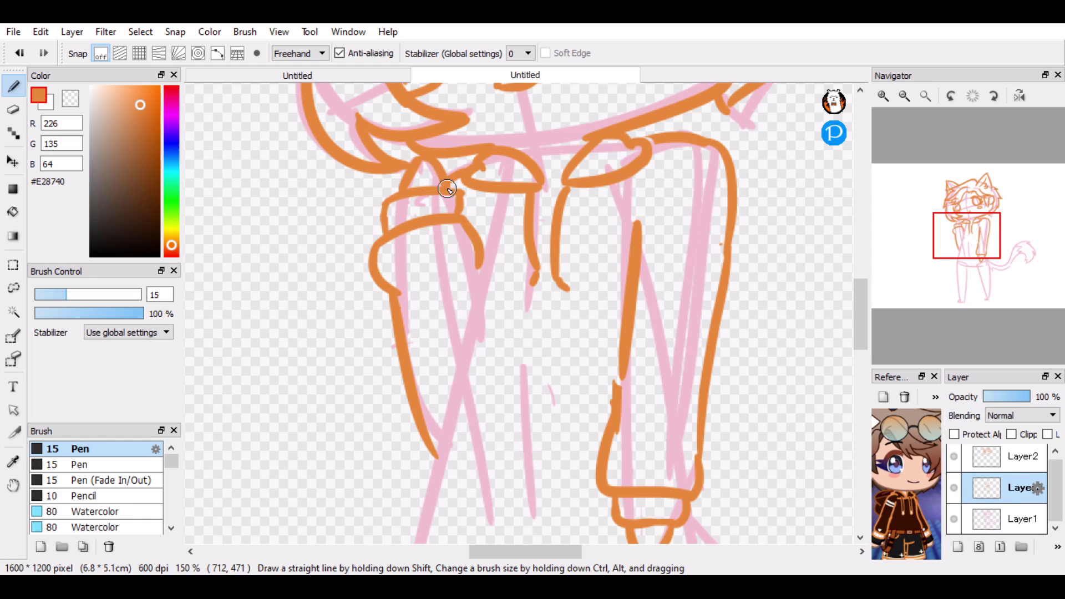
- Draw the raised left sleeve's inner edge down to the elbow and erase the excess line below it
left_click_drag(478, 260, 439, 436)
key("ctrl+z")
key("ctrl+z")
left_click_drag(480, 262, 437, 591)
left_click_drag(991, 268, 969, 256)
key("e")
mouse_move(453, 307)
left_mouse_down()
mouse_move(422, 343)
mouse_move(394, 433)
left_mouse_up()
- Outline the hoodie's lower body in orange with flared left and right sides and a wavy bottom hem
key("b")
mouse_move(434, 316)
left_mouse_down()
mouse_move(382, 445)
mouse_move(470, 470)
left_mouse_up()
key("ctrl+z")
left_click_drag(378, 440, 477, 471)
left_click_drag(675, 362, 680, 452)
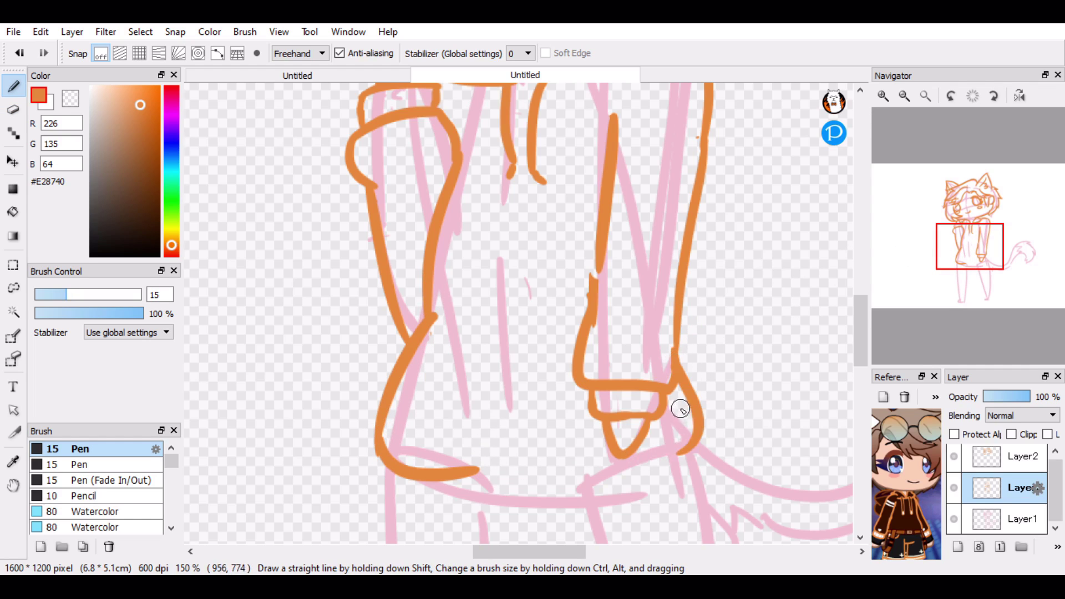
left_click_drag(470, 473, 654, 467)
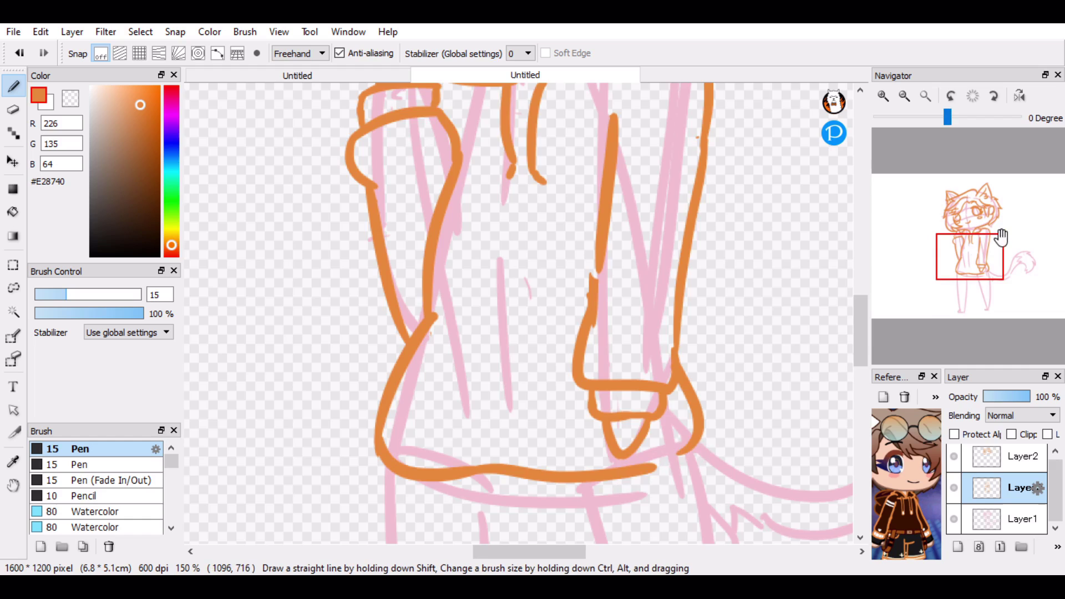
- Draw the outer sides and curved leg hems of the shorts below the hoodie in orange
left_click_drag(999, 232, 977, 276)
mouse_move(305, 219)
left_mouse_down()
mouse_move(302, 346)
mouse_move(434, 379)
left_mouse_up()
left_click_drag(617, 212, 659, 375)
left_click_drag(508, 359, 678, 378)
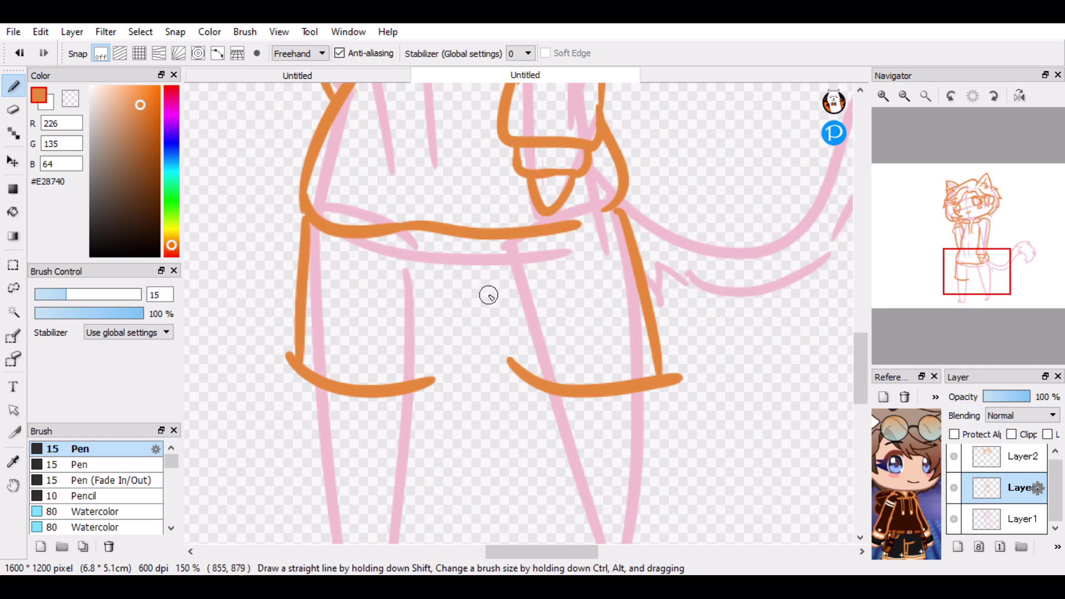
- Draw the inner leg edges of the shorts and the short crotch line joining them in orange
left_click_drag(484, 290, 509, 367)
left_click_drag(438, 274, 497, 296)
left_click_drag(449, 289, 441, 396)
key("ctrl+z")
left_click_drag(442, 276, 450, 361)
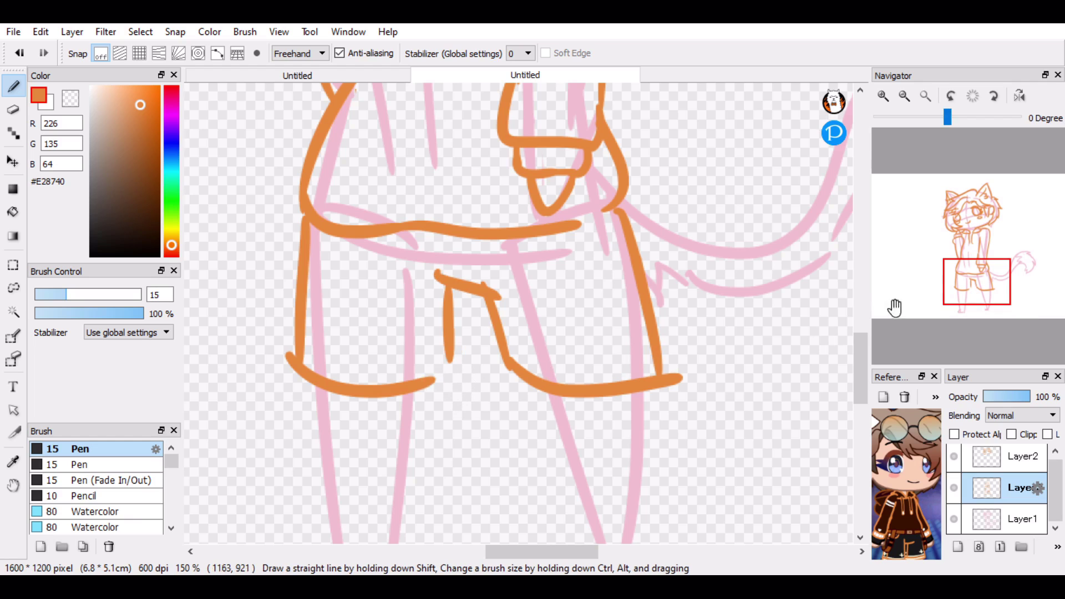
- Draw a zigzag sock top with two pointed peaks across the left leg's calf in orange
mouse_move(970, 269)
left_mouse_down()
mouse_move(967, 311)
mouse_move(967, 286)
left_mouse_up()
left_click_drag(909, 518, 907, 424)
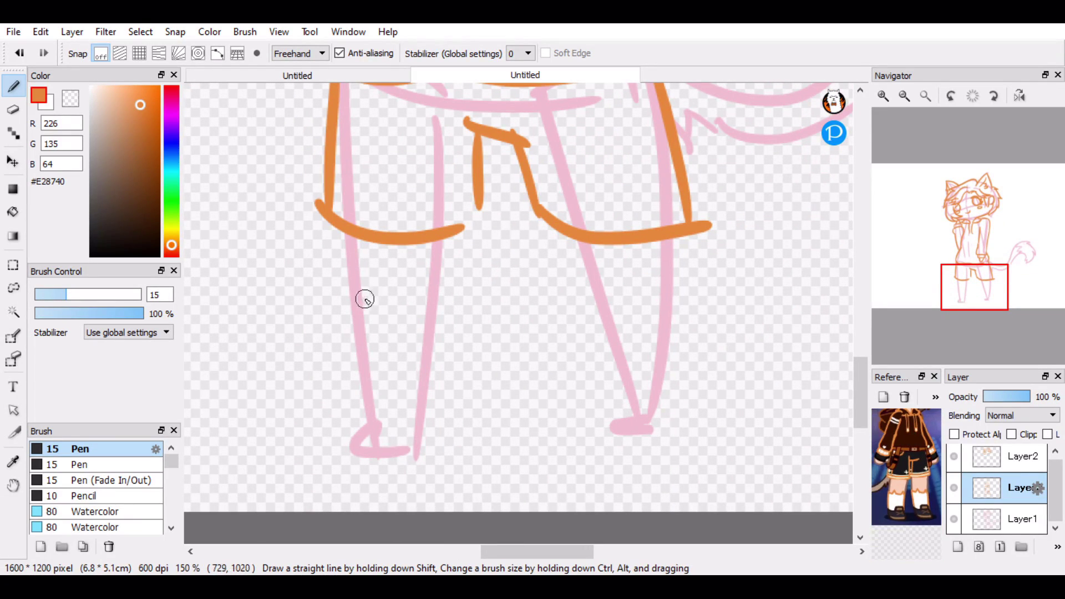
mouse_move(364, 299)
left_mouse_down()
mouse_move(379, 320)
mouse_move(409, 298)
mouse_move(422, 333)
left_mouse_up()
left_click_drag(360, 298, 359, 331)
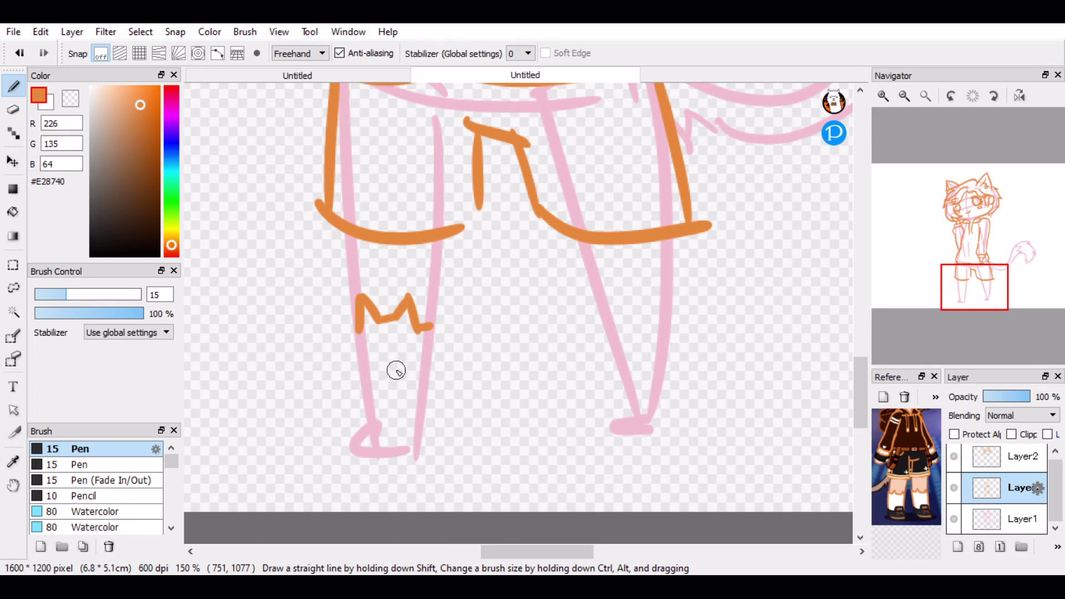
key("ctrl+z")
key("ctrl+z")
key("ctrl+z")
left_click_drag(409, 297, 417, 317)
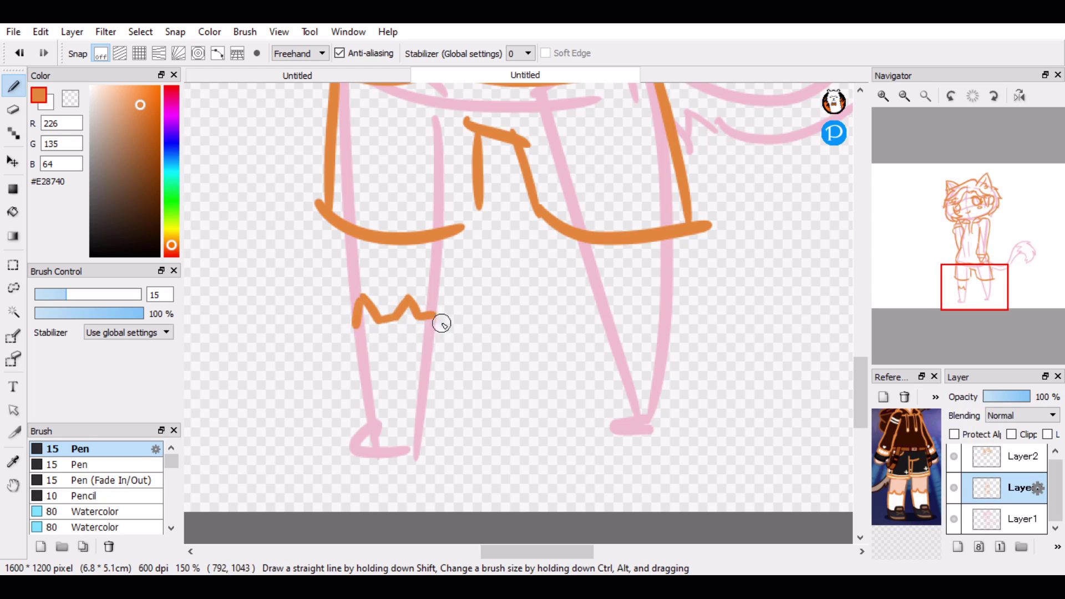
key("ctrl+z")
key("ctrl+z")
left_click_drag(365, 301, 365, 326)
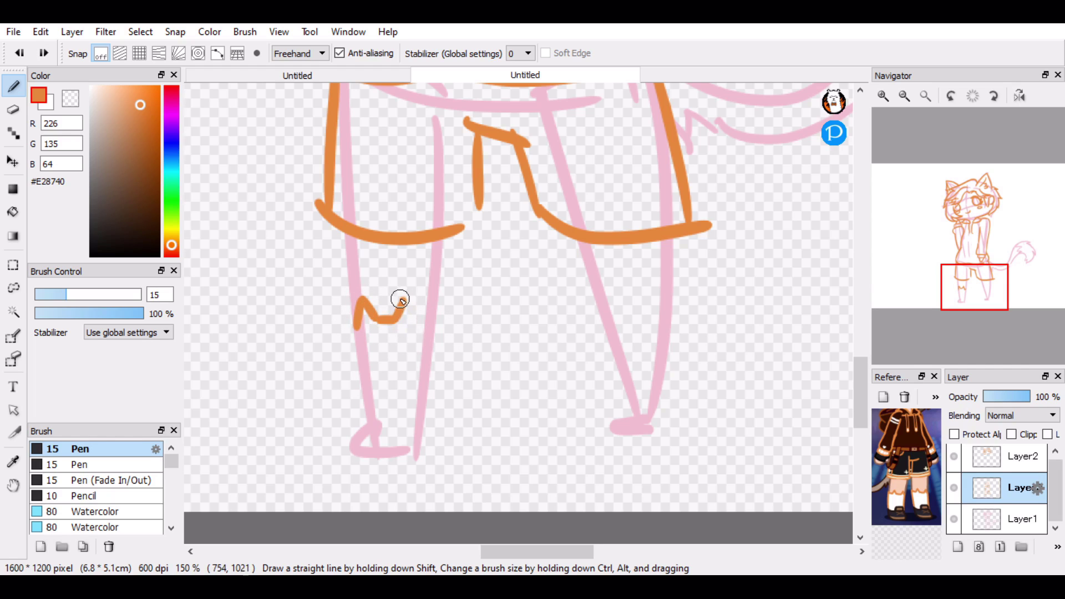
key("ctrl+z")
- Draw the left sock's two sides down from the zigzag top to the ankle in orange
mouse_move(428, 336)
left_mouse_down()
mouse_move(429, 400)
mouse_move(431, 364)
left_mouse_up()
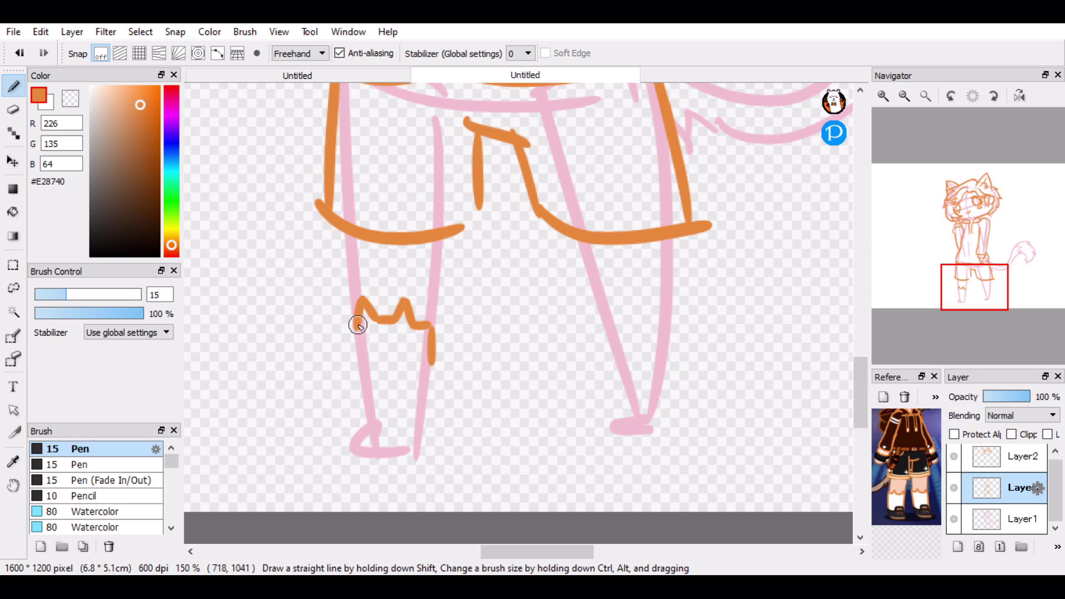
left_click_drag(358, 316, 362, 380)
left_click_drag(432, 352, 428, 421)
key("ctrl+z")
key("ctrl+z")
key("ctrl+z")
left_click_drag(358, 317, 361, 383)
mouse_move(431, 324)
left_mouse_down()
mouse_move(420, 403)
mouse_move(385, 401)
mouse_move(392, 392)
mouse_move(419, 462)
left_mouse_up()
key("ctrl+z")
key("ctrl+z")
- Outline the left shoe's rounded toe and flat sole at the foot of the left leg in orange
left_click_drag(377, 424, 361, 452)
left_click_drag(356, 451, 423, 457)
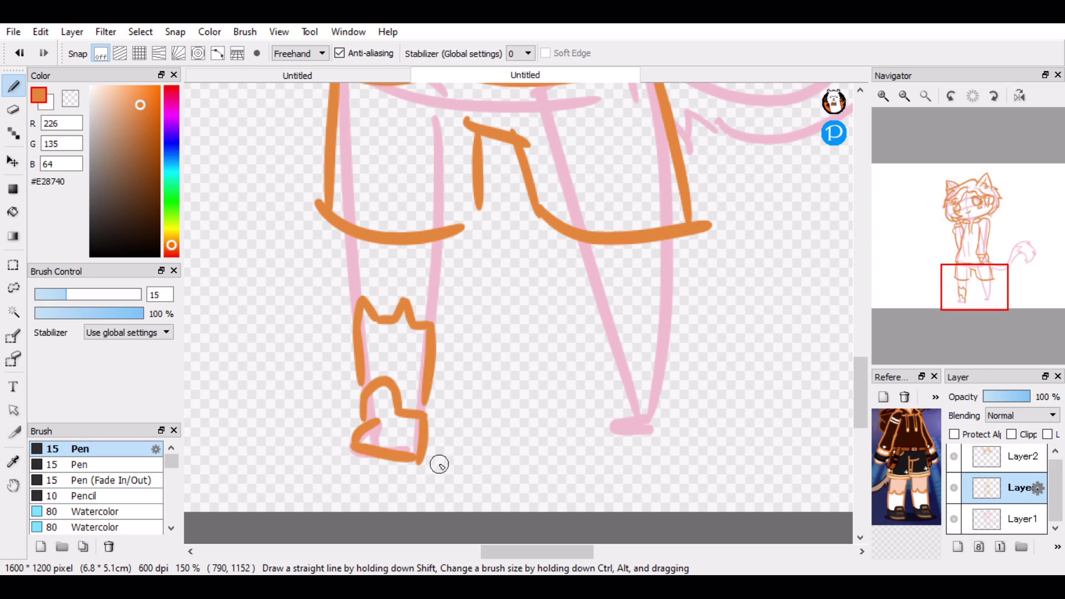
key("ctrl+z")
key("ctrl+z")
mouse_move(376, 423)
left_mouse_down()
mouse_move(372, 447)
mouse_move(422, 456)
left_mouse_up()
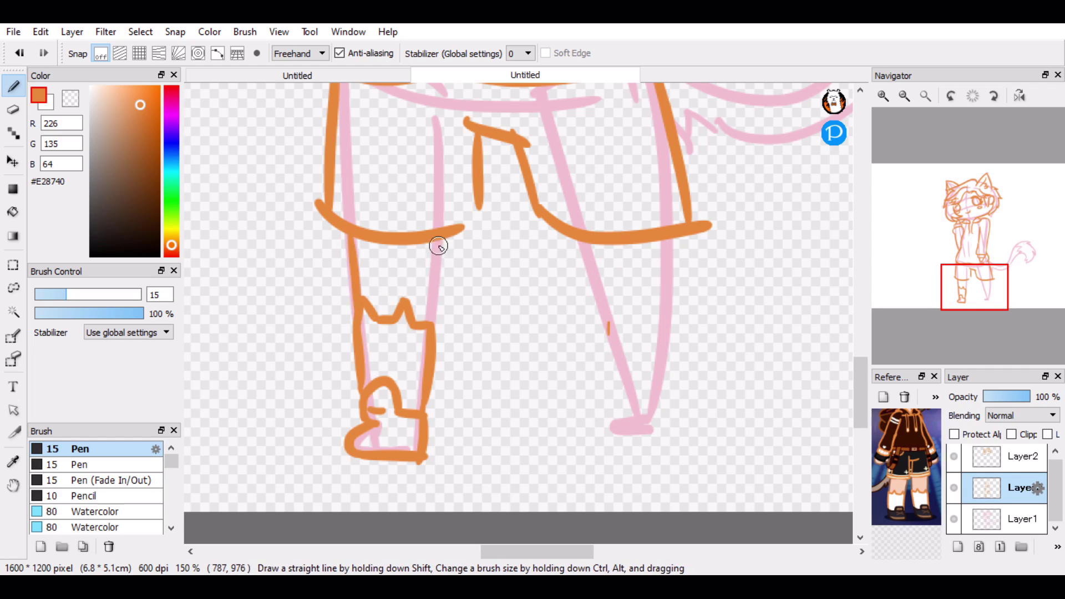
- Trace the bare leg edges below the shorts, finishing the left leg and drawing both sides of the right leg
mouse_move(441, 242)
left_mouse_down()
mouse_move(432, 333)
mouse_move(430, 325)
left_mouse_up()
key("ctrl+z")
left_click_drag(579, 238, 601, 338)
key("ctrl+z")
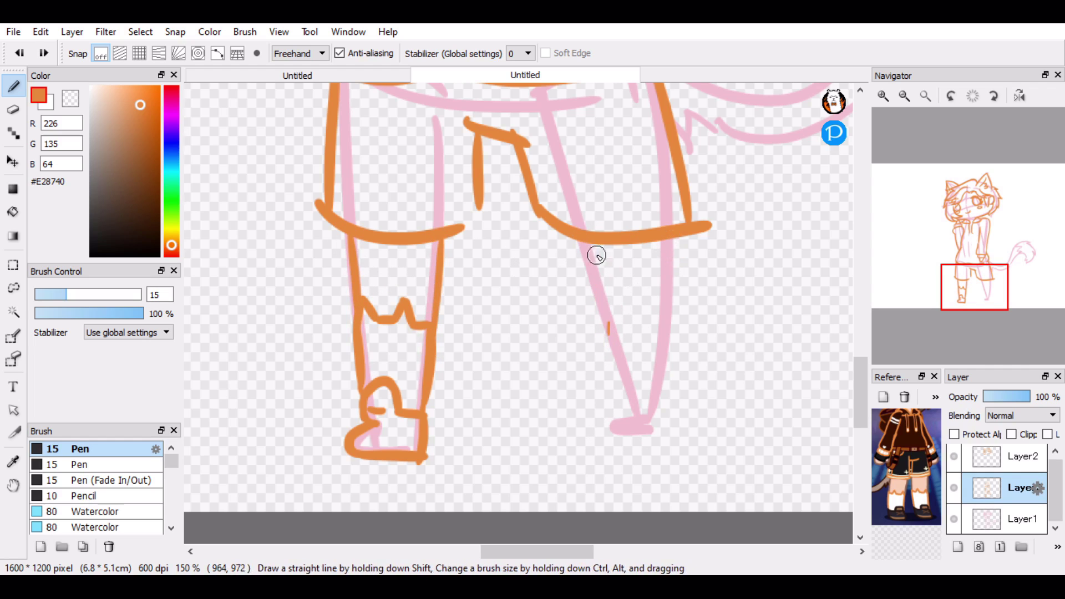
left_click_drag(577, 239, 603, 328)
left_click_drag(673, 238, 670, 335)
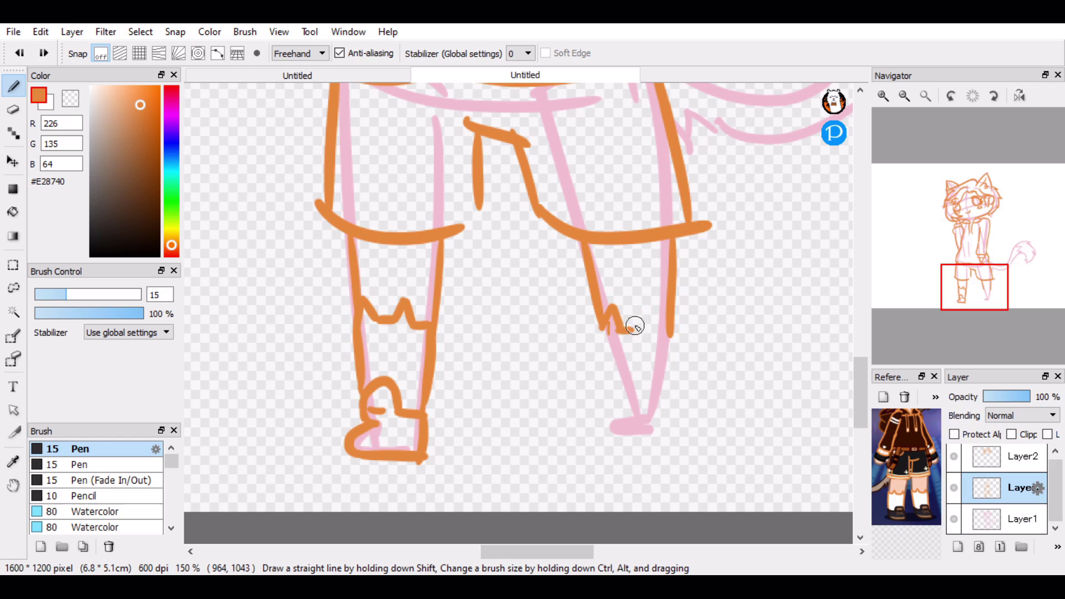
- Draw a zigzag sock top with two pointed peaks across the right leg's calf in orange
key("ctrl+z")
key("ctrl+z")
key("ctrl+z")
key("ctrl+z")
key("ctrl+y")
key("ctrl+y")
key("ctrl+y")
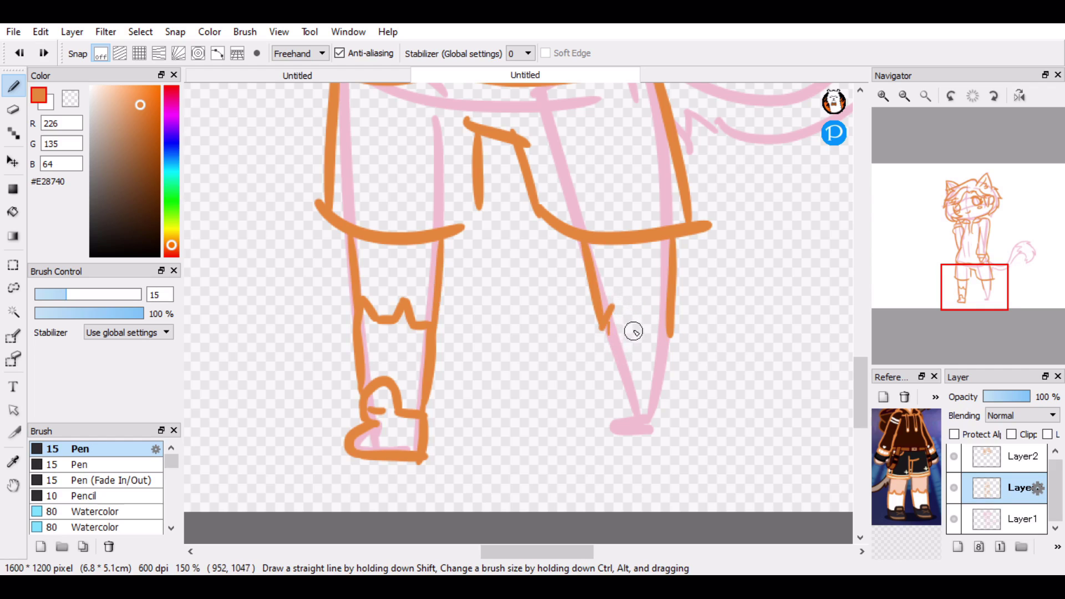
key("e")
left_click_drag(615, 314, 604, 329)
key("b")
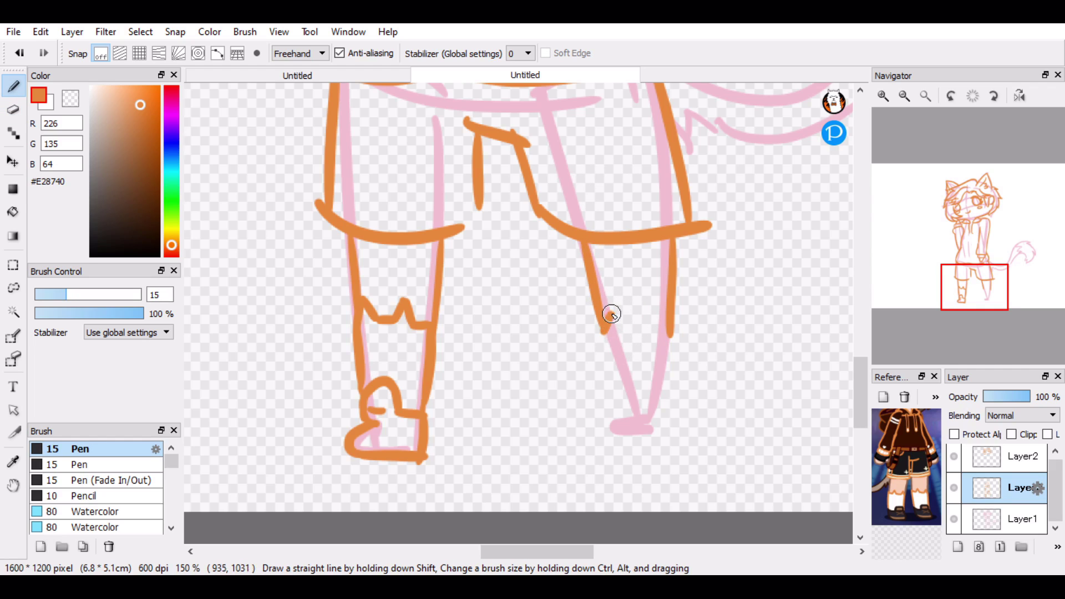
key("ctrl+z")
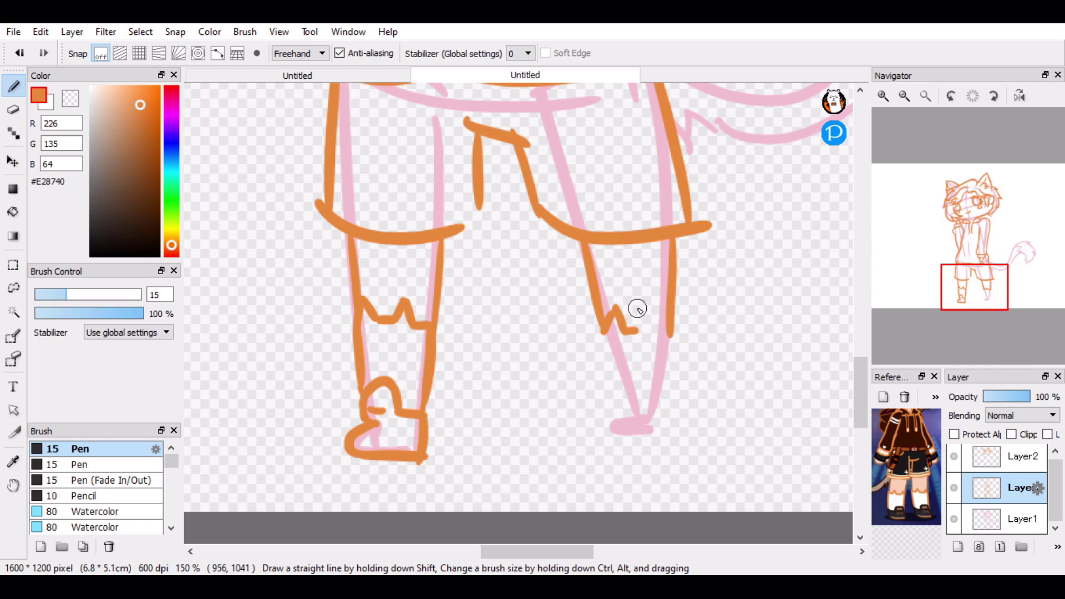
key("ctrl+z")
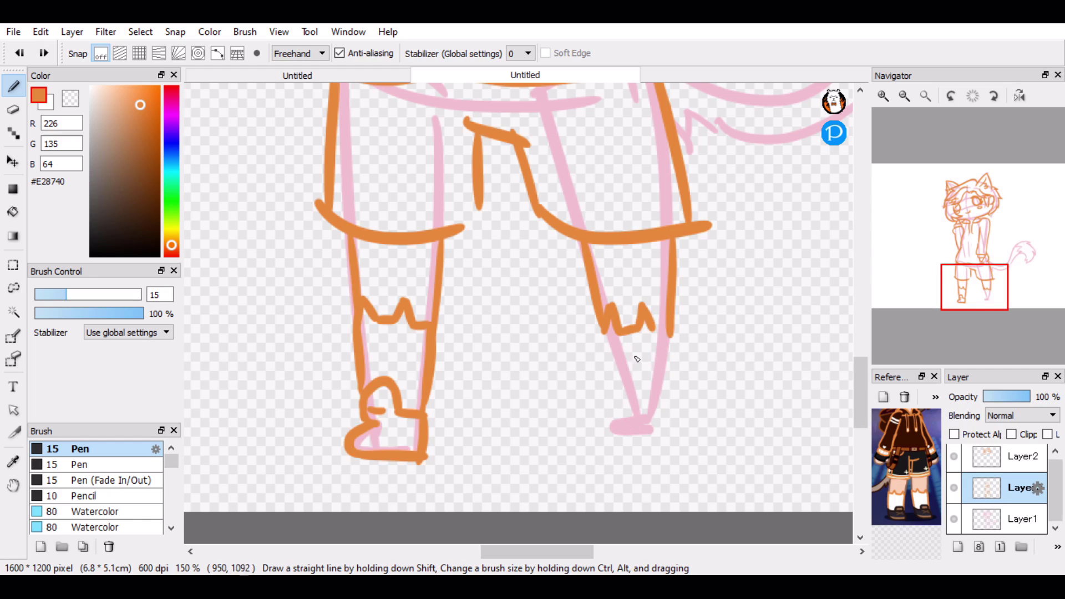
key("ctrl+z")
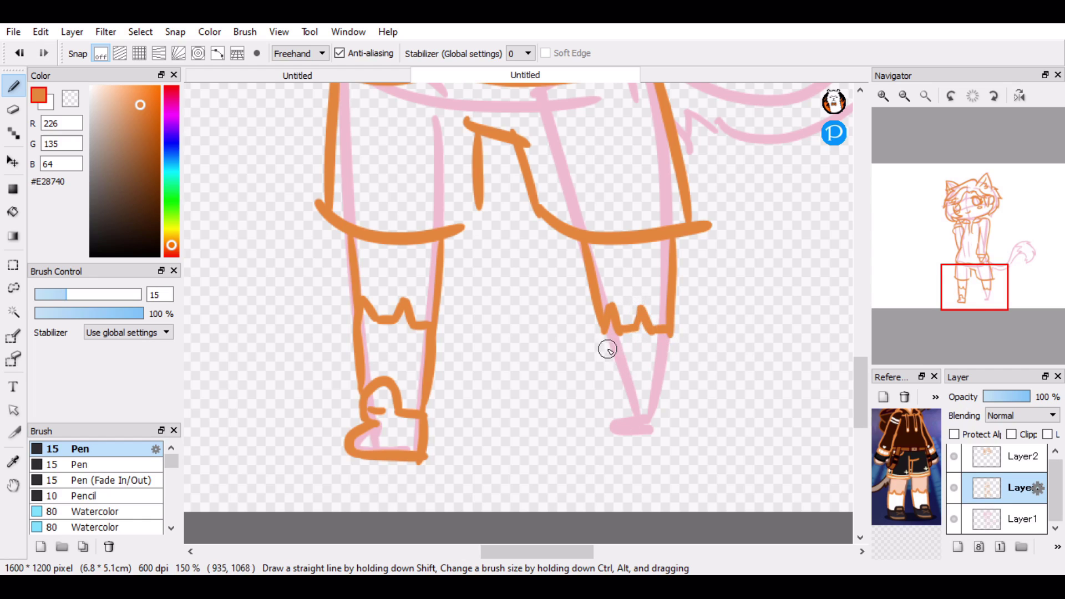
- Draw the right sock's two sides down to the ankle and the arched shoe opening in orange
left_click_drag(673, 334, 669, 409)
key("ctrl+z")
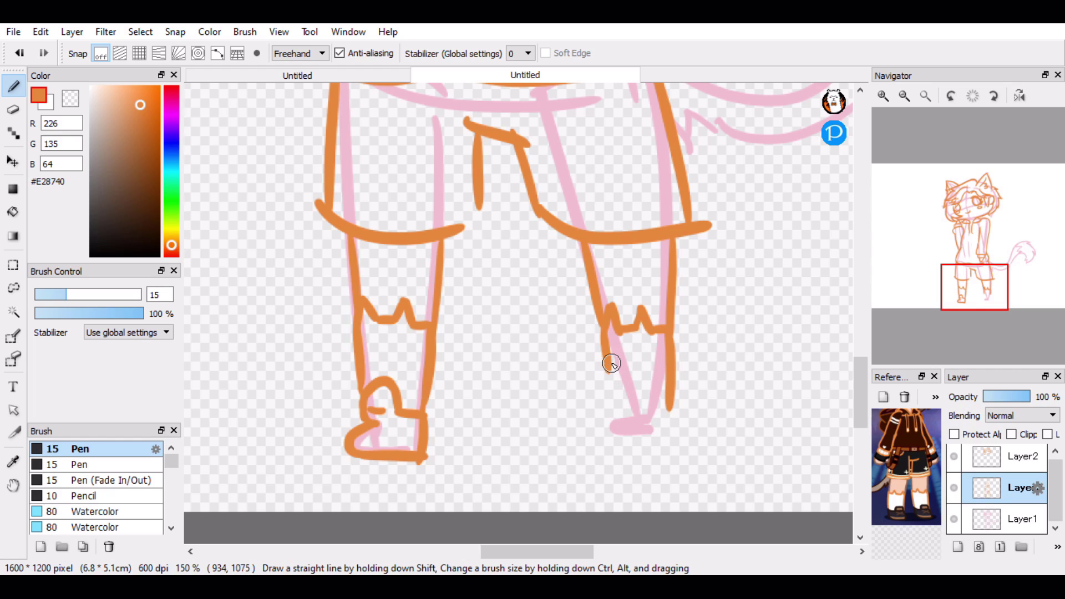
mouse_move(610, 364)
left_mouse_down()
mouse_move(631, 379)
mouse_move(639, 407)
mouse_move(674, 408)
left_mouse_up()
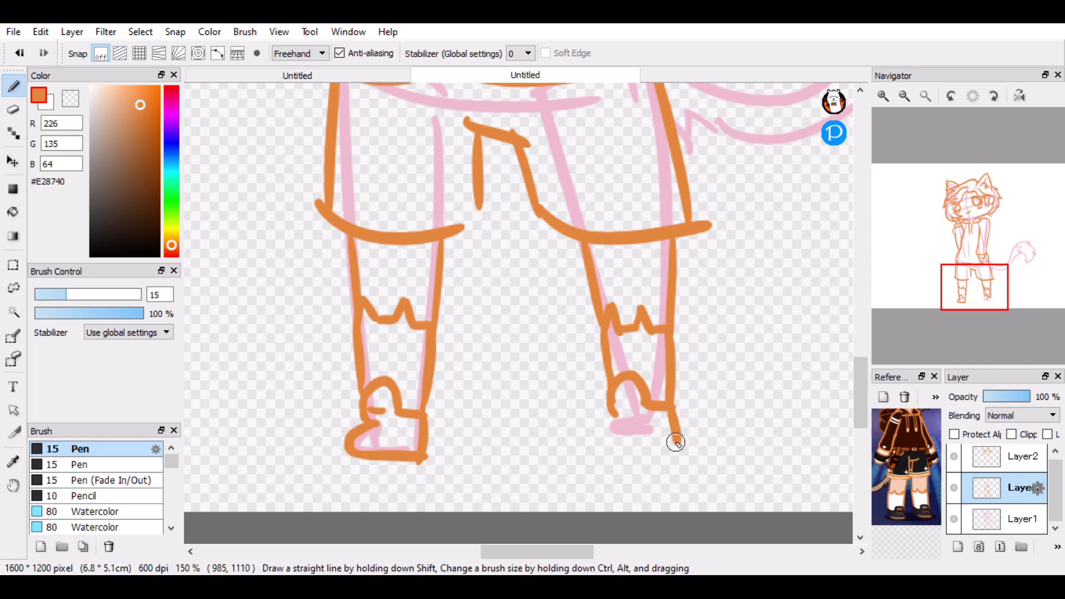
- Outline the right shoe's rounded toe and flat sole at the foot of the right leg in orange
left_click_drag(616, 429, 629, 454)
mouse_move(629, 454)
left_mouse_down()
mouse_move(698, 445)
mouse_move(635, 452)
mouse_move(668, 452)
left_mouse_up()
key("ctrl+z")
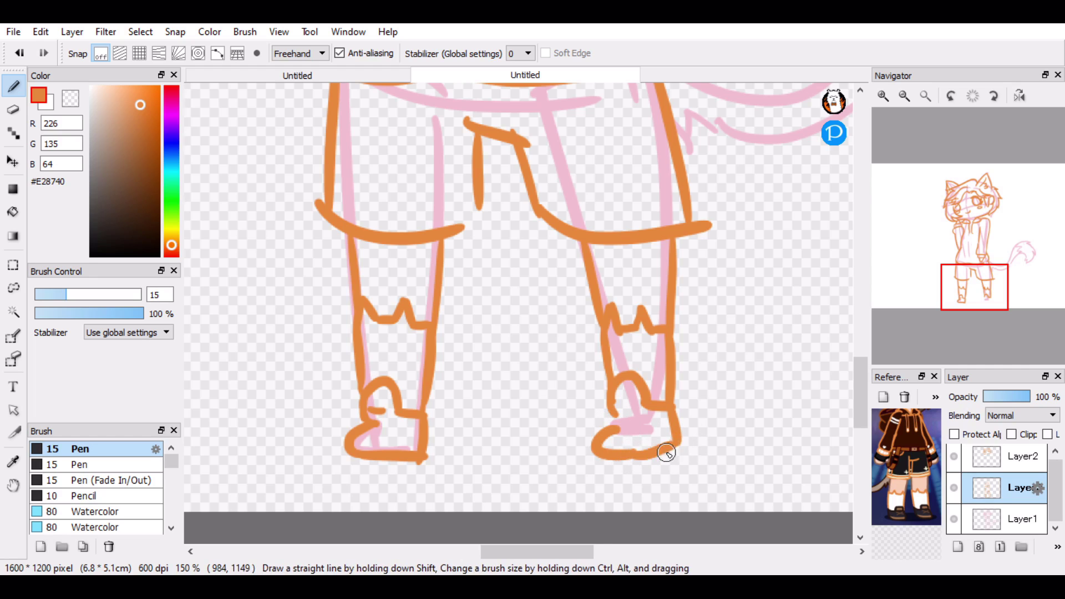
key("ctrl+z")
key("ctrl+z")
left_click_drag(613, 429, 649, 453)
key("ctrl+z")
mouse_move(613, 428)
left_mouse_down()
mouse_move(659, 447)
mouse_move(650, 449)
mouse_move(684, 446)
left_mouse_up()
key("ctrl+z")
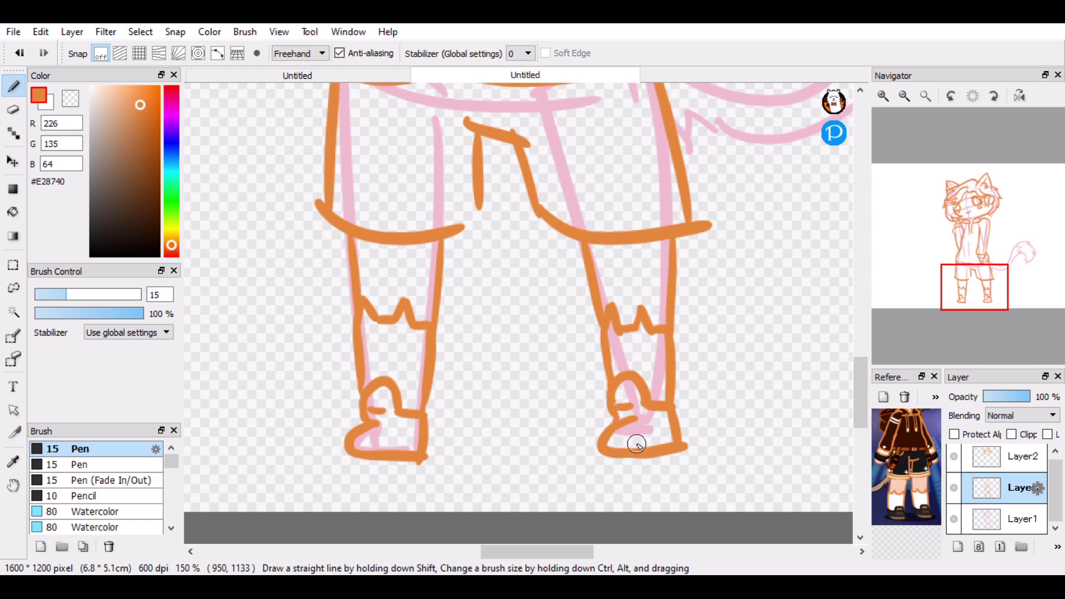
- Trace the tail's base from the right hip in orange, with a small fur tuft and both curved edges
left_click_drag(982, 315, 1008, 263)
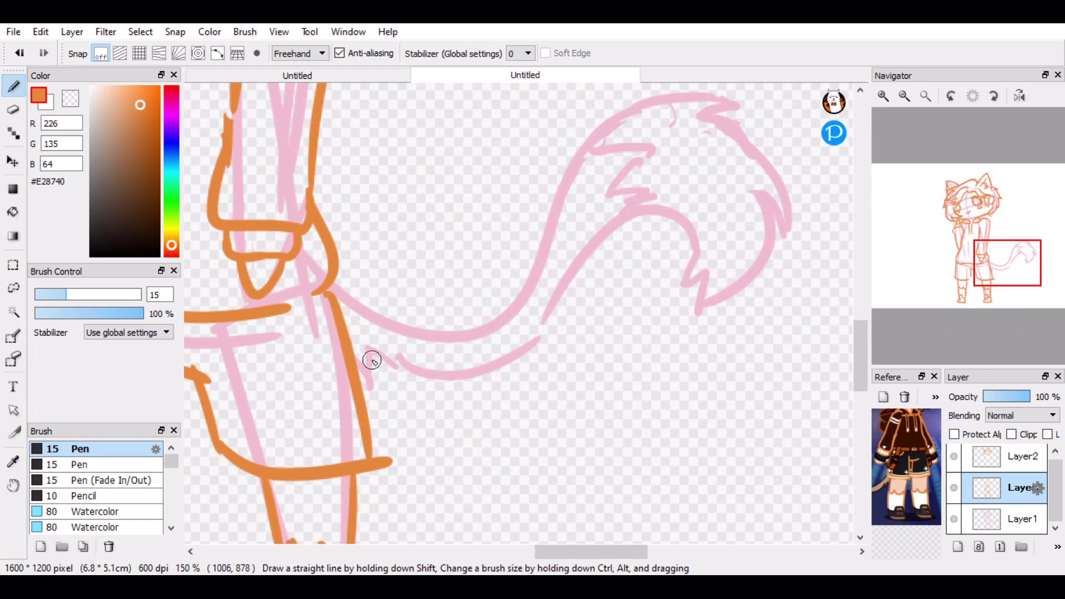
left_click_drag(349, 350, 439, 374)
mouse_move(327, 287)
left_mouse_down()
mouse_move(427, 341)
mouse_move(510, 318)
left_mouse_up()
key("ctrl+z")
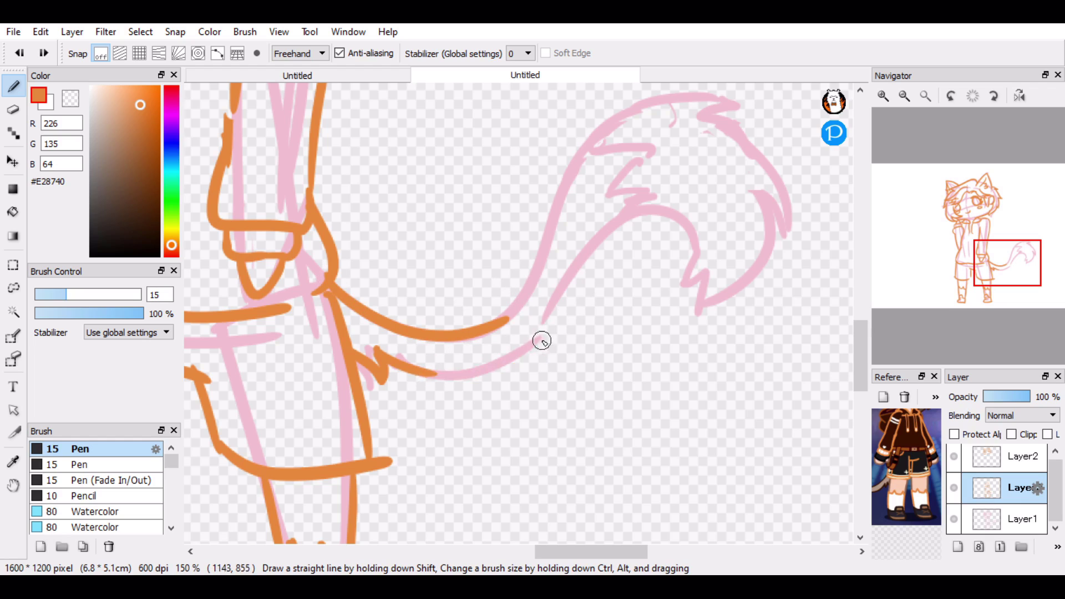
left_click_drag(540, 337, 452, 378)
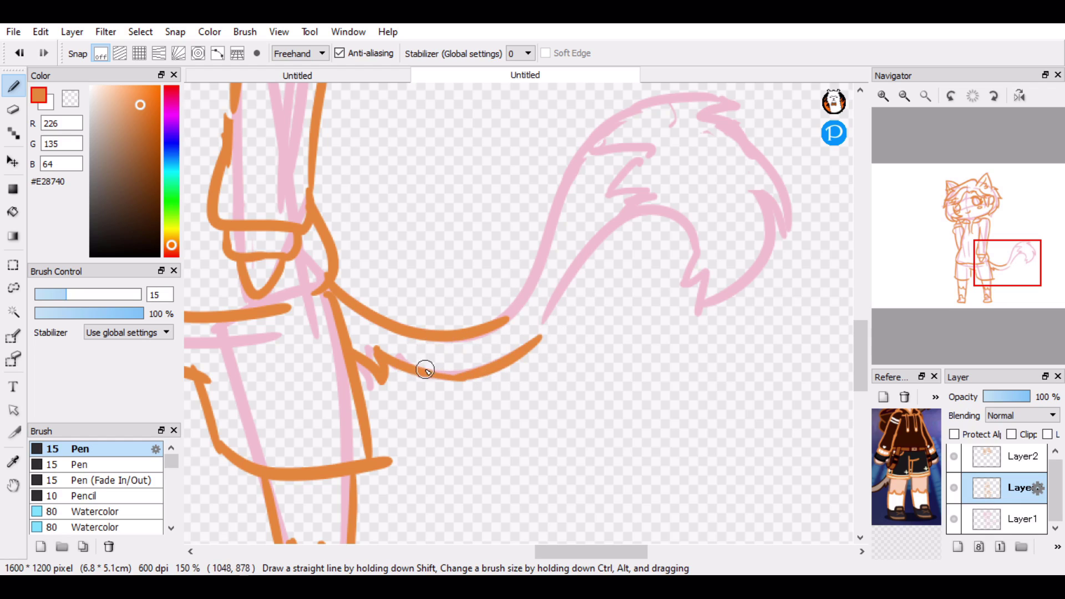
- Trace the tail's upward-curving middle section in orange, extending its upper edge over the top of the bushy end
left_click_drag(641, 211, 544, 334)
mouse_move(734, 101)
left_mouse_down()
mouse_move(545, 255)
mouse_move(492, 330)
left_mouse_up()
key("ctrl+z")
mouse_move(544, 248)
left_mouse_down()
mouse_move(486, 329)
mouse_move(508, 319)
left_mouse_up()
key("ctrl+z")
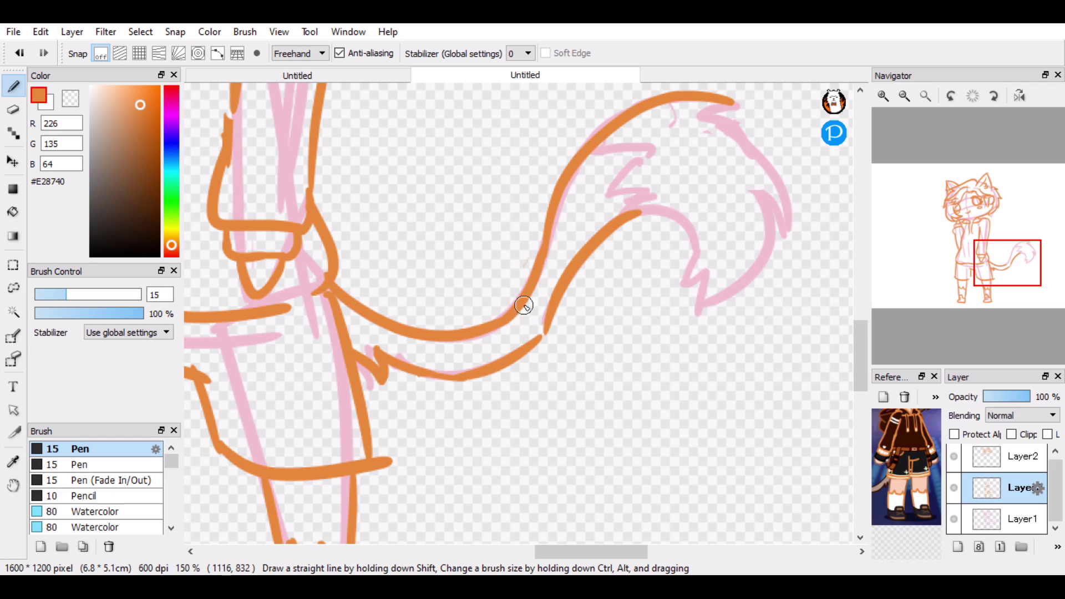
- Trace the outer contour of the bushy tail end in orange, with pointed fur tufts down to the tip
mouse_move(741, 107)
left_mouse_down()
mouse_move(700, 117)
mouse_move(793, 219)
left_mouse_up()
key("ctrl+z")
mouse_move(707, 119)
left_mouse_down()
mouse_move(794, 193)
mouse_move(788, 228)
left_mouse_up()
key("ctrl+z")
key("ctrl+z")
key("ctrl+z")
mouse_move(758, 193)
left_mouse_down()
mouse_move(788, 231)
mouse_move(742, 280)
left_mouse_up()
key("ctrl+z")
mouse_move(761, 196)
left_mouse_down()
mouse_move(752, 263)
mouse_move(700, 306)
left_mouse_up()
key("ctrl+z")
key("ctrl+z")
- Close the underside of the bushy tail end in orange with a curved inner edge and a pointed tuft
left_click_drag(687, 225, 684, 281)
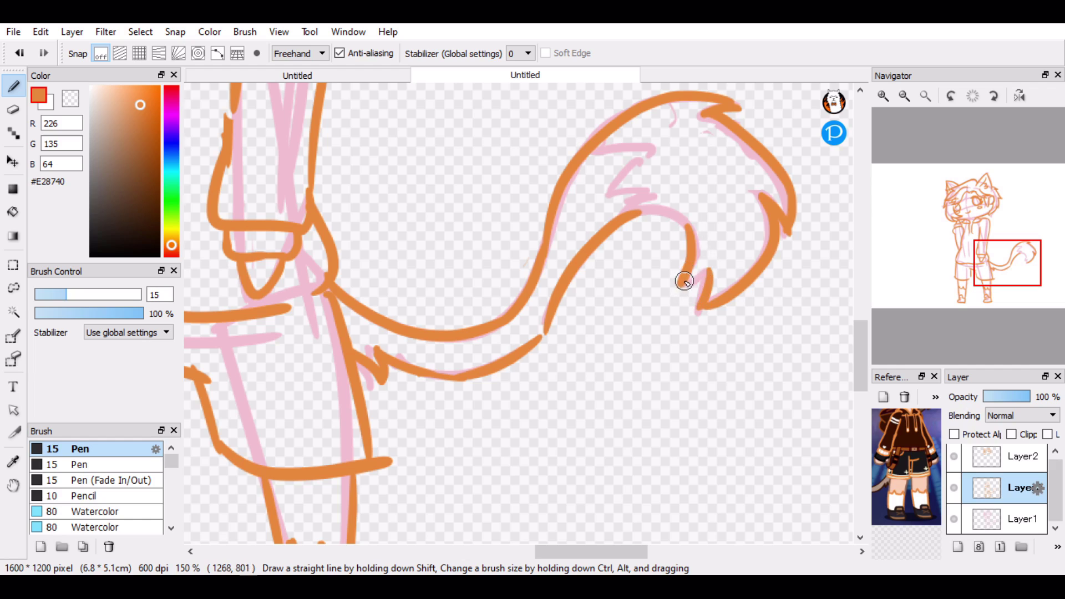
left_click_drag(640, 213, 688, 228)
key("ctrl+z")
mouse_move(632, 214)
left_mouse_down()
mouse_move(693, 236)
mouse_move(688, 228)
left_mouse_up()
key("ctrl+z")
key("ctrl+z")
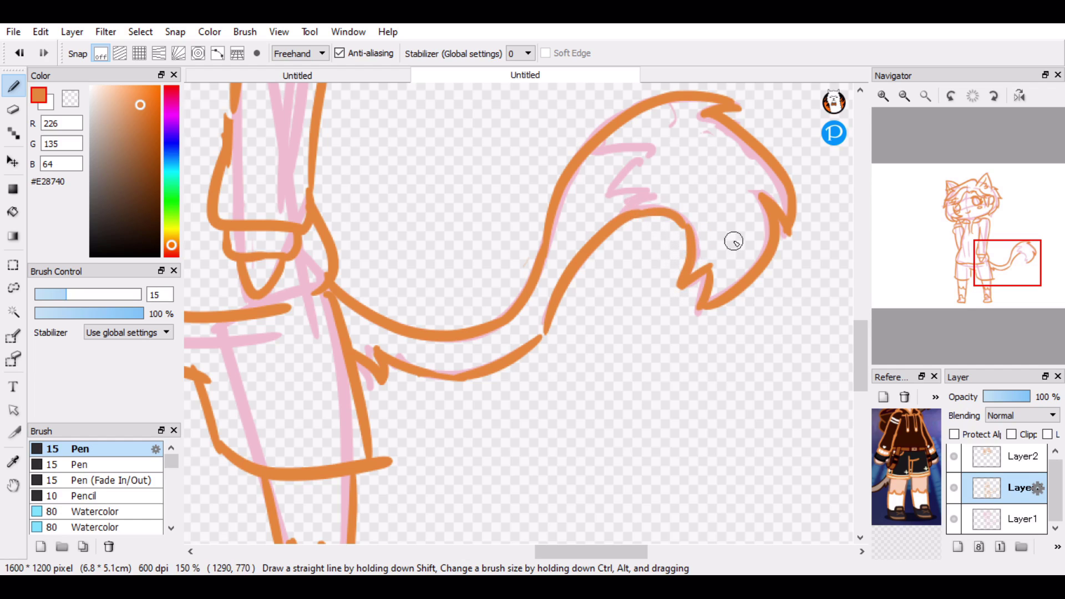
- Draw the zigzag fur marking across the bushy tail end and smooth the join on the tail's lower edge
left_click_drag(588, 153, 615, 183)
mouse_move(616, 183)
left_mouse_down()
mouse_move(642, 186)
mouse_move(632, 200)
mouse_move(653, 212)
left_mouse_up()
key("ctrl+z")
key("ctrl+z")
mouse_move(1015, 272)
left_mouse_down()
mouse_move(1024, 281)
mouse_move(989, 290)
mouse_move(905, 269)
left_mouse_up()
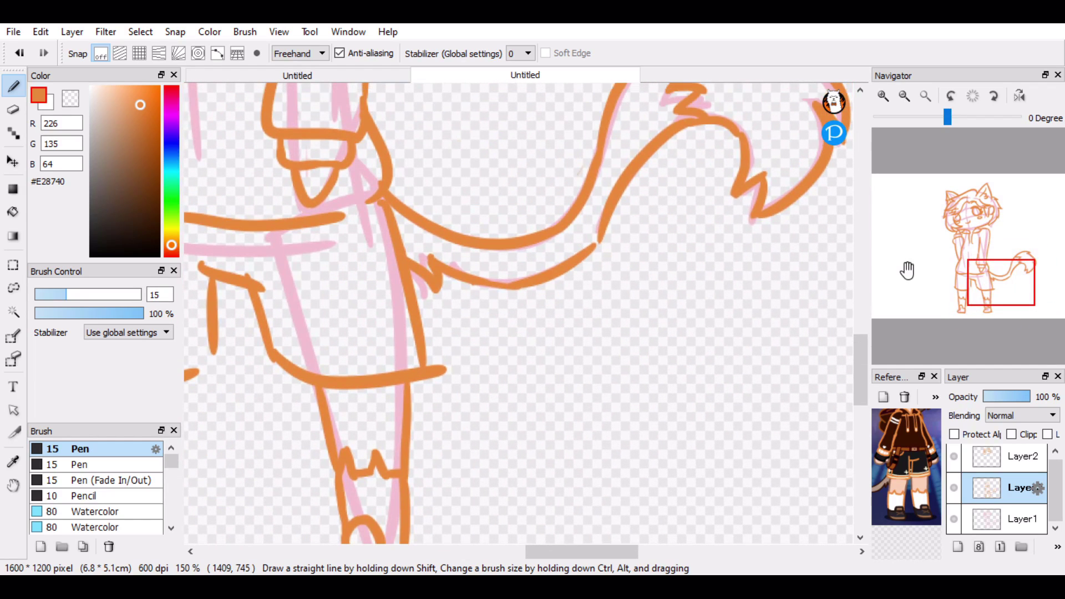
key("e")
key("b")
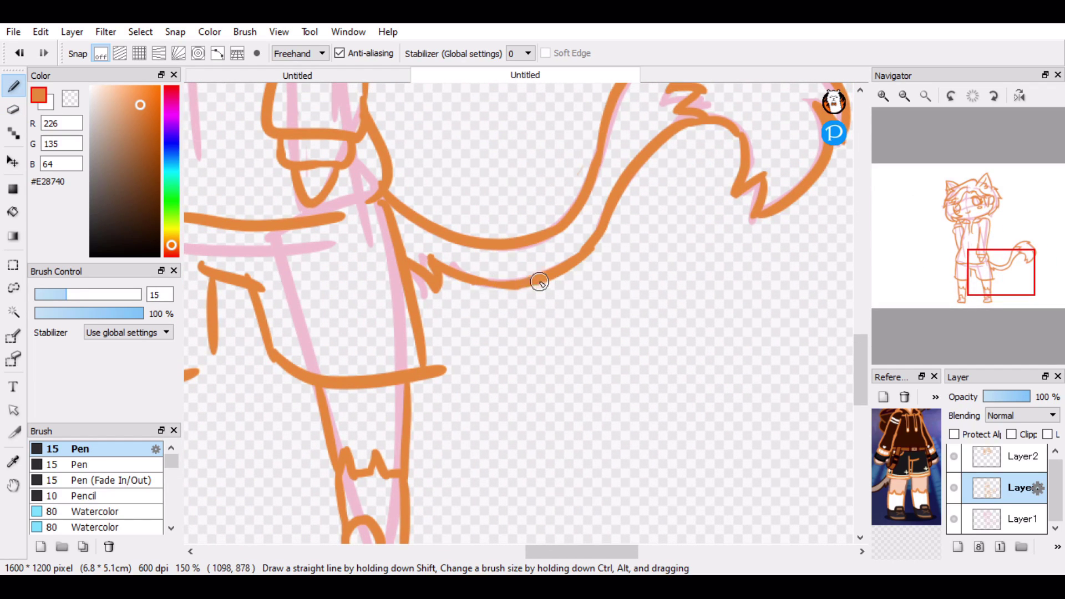
mouse_move(998, 278)
left_mouse_down()
mouse_move(979, 280)
mouse_move(915, 247)
mouse_move(972, 269)
left_mouse_up()
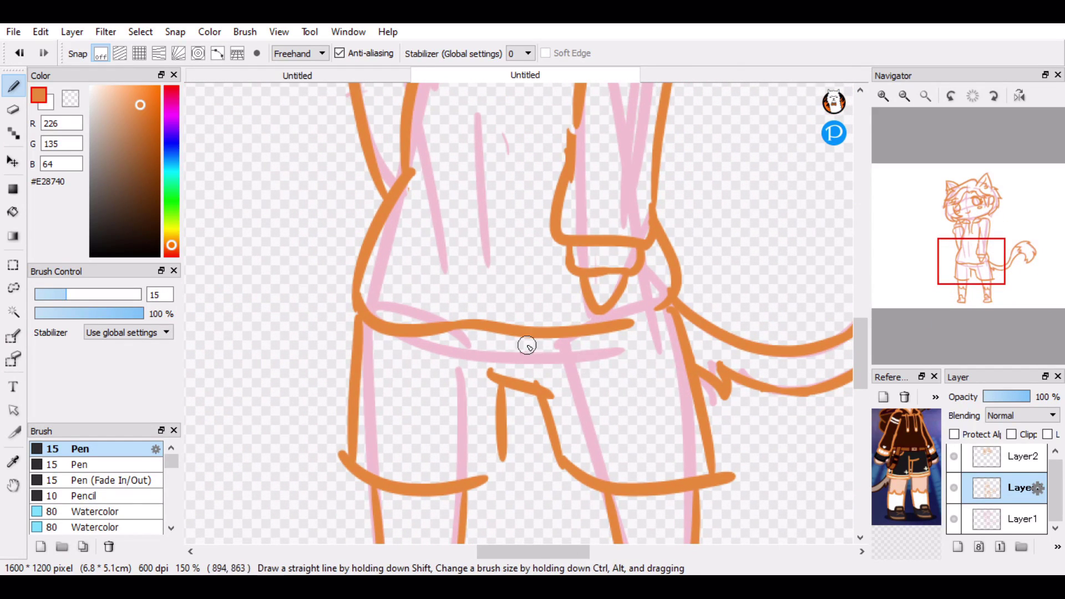
mouse_move(594, 334)
left_mouse_down()
mouse_move(686, 347)
mouse_move(656, 430)
mouse_move(700, 333)
left_mouse_up()
key("ctrl+z")
key("ctrl+z")
key("ctrl+z")
key("ctrl+z")
left_click_drag(654, 391, 679, 319)
key("ctrl+z")
mouse_move(581, 346)
left_mouse_down()
mouse_move(670, 302)
mouse_move(666, 370)
left_mouse_up()
key("ctrl+z")
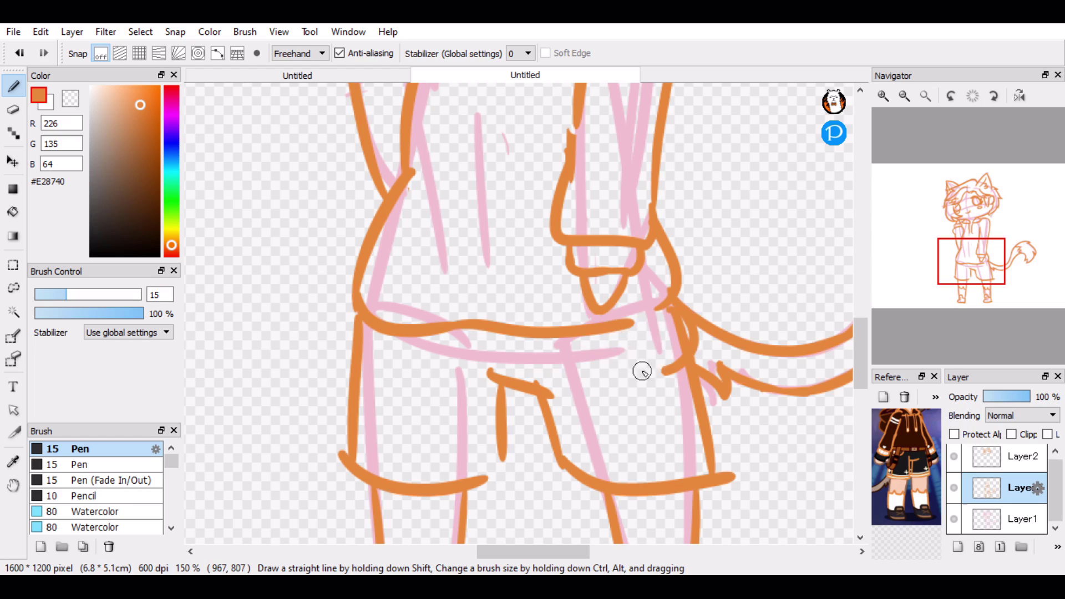
key("ctrl+z")
mouse_move(680, 315)
left_mouse_down()
mouse_move(689, 361)
mouse_move(602, 336)
mouse_move(592, 363)
mouse_move(587, 341)
mouse_move(626, 371)
left_mouse_up()
key("ctrl+z")
key("ctrl+z")
key("ctrl+z")
key("ctrl+z")
- Draw a drooping double-line band in orange from the hoodie hem around the right hip of the shorts
mouse_move(679, 314)
left_mouse_down()
mouse_move(690, 388)
mouse_move(587, 341)
left_mouse_up()
key("ctrl+z")
key("ctrl+z")
mouse_move(674, 309)
left_mouse_down()
mouse_move(585, 342)
mouse_move(643, 407)
left_mouse_up()
key("ctrl+z")
left_click_drag(564, 342, 645, 416)
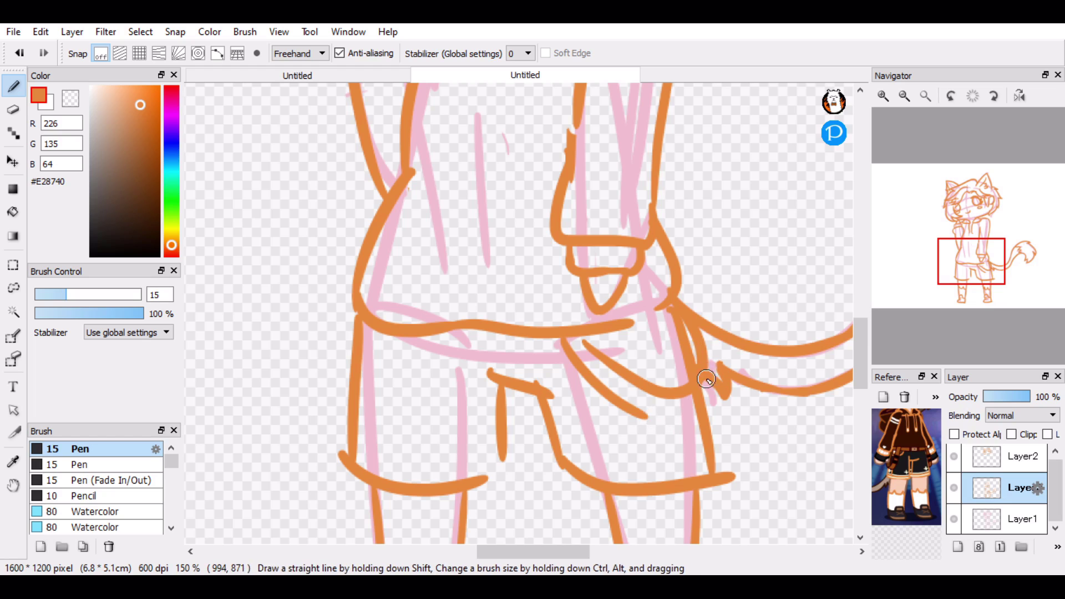
mouse_move(708, 373)
left_mouse_down()
mouse_move(631, 421)
mouse_move(669, 421)
left_mouse_up()
key("ctrl+z")
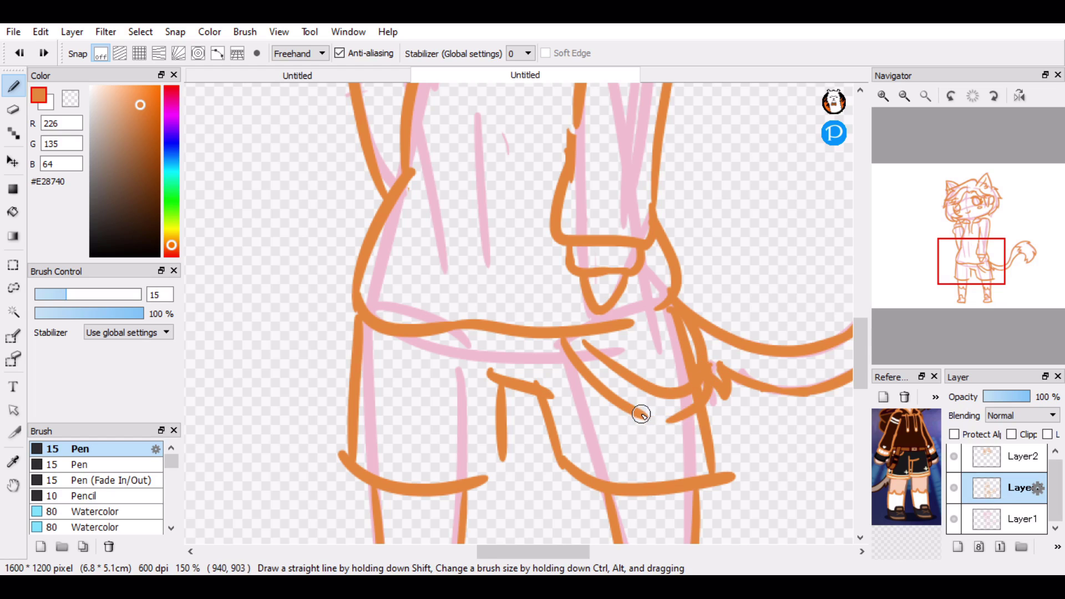
- Erase the shorts' outer line inside the right hip band and redraw it as a clean curve
key("e")
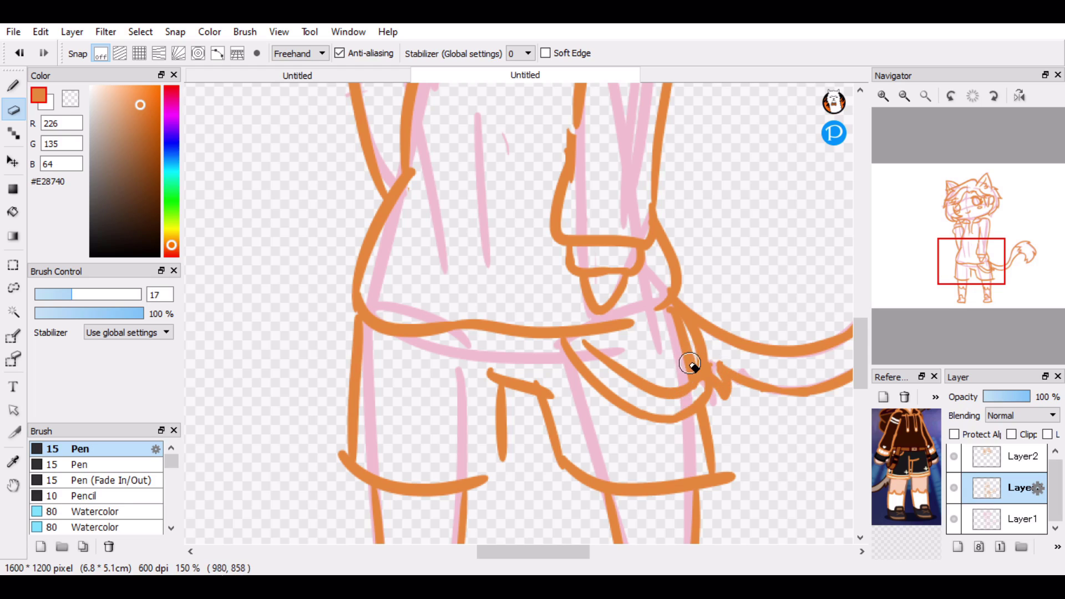
mouse_move(690, 363)
left_mouse_down()
mouse_move(678, 328)
mouse_move(681, 357)
left_mouse_up()
key("b")
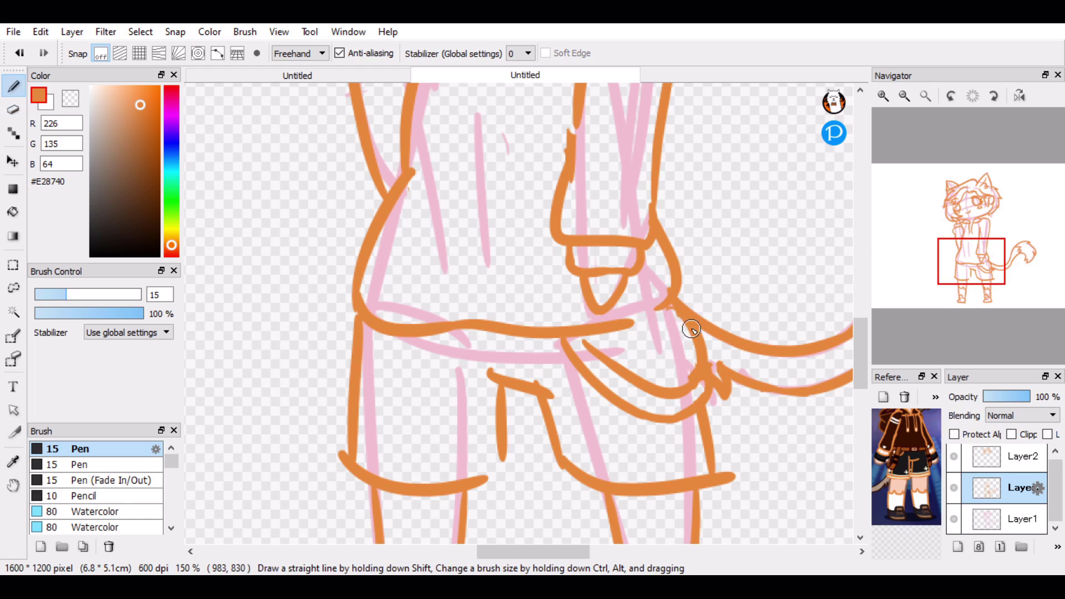
left_click_drag(666, 308, 691, 375)
key("ctrl+z")
key("ctrl+z")
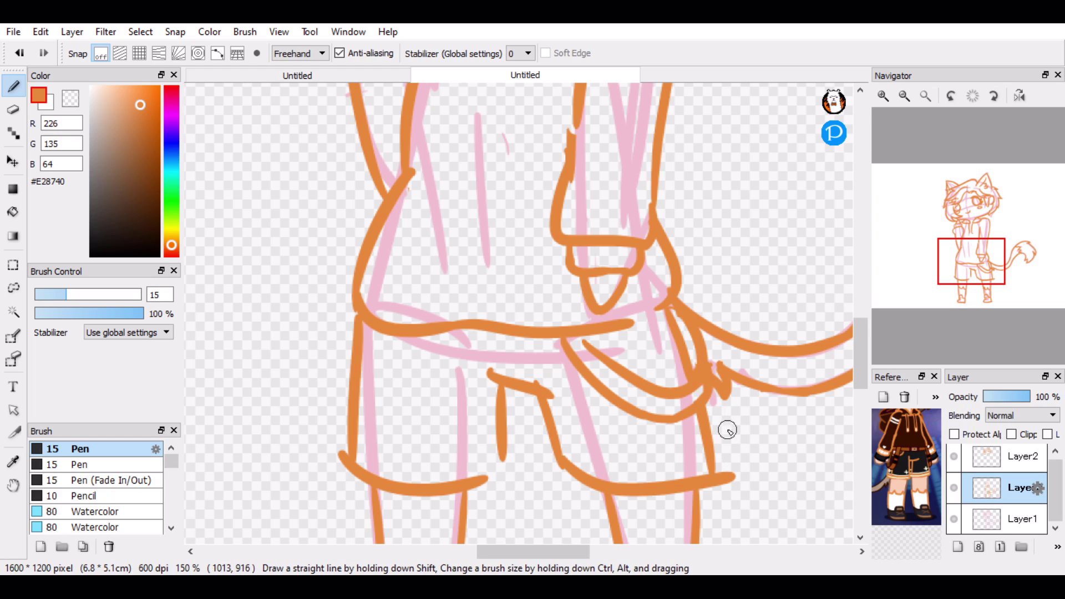
- Draw a matching drooping double-line band in orange around the left hip below the hoodie hem
left_click_drag(355, 294, 339, 392)
key("ctrl+z")
left_click_drag(409, 344, 344, 380)
key("ctrl+z")
mouse_move(398, 338)
left_mouse_down()
mouse_move(335, 389)
mouse_move(358, 408)
left_mouse_up()
key("ctrl+z")
mouse_move(413, 336)
left_mouse_down()
mouse_move(332, 411)
mouse_move(355, 408)
left_mouse_up()
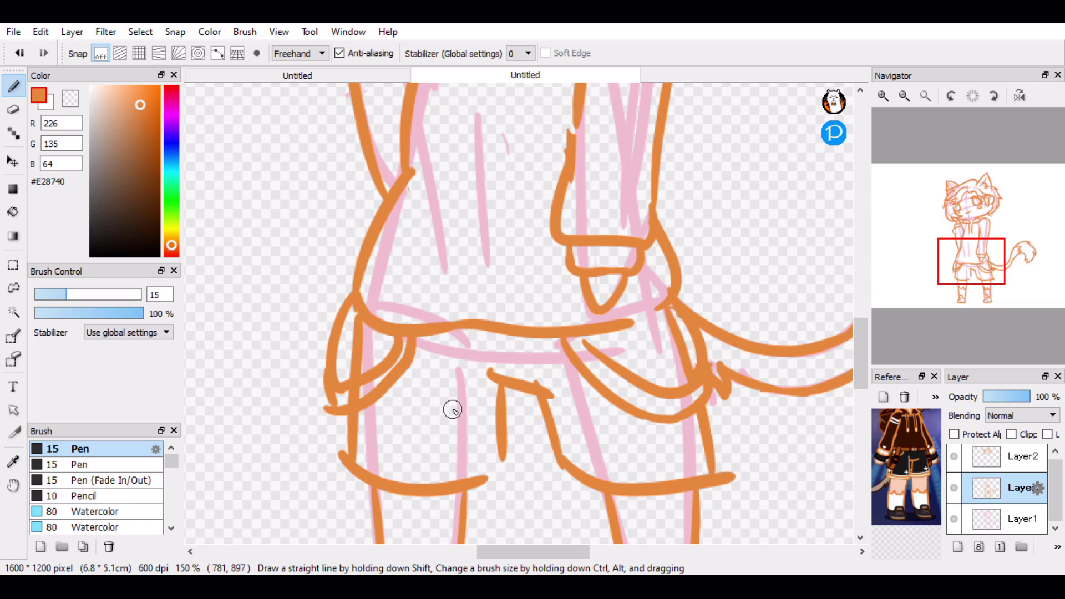
- Undo the left hip band's lower curve and redraw it from the hoodie hem to the shorts' outer edge
key("e")
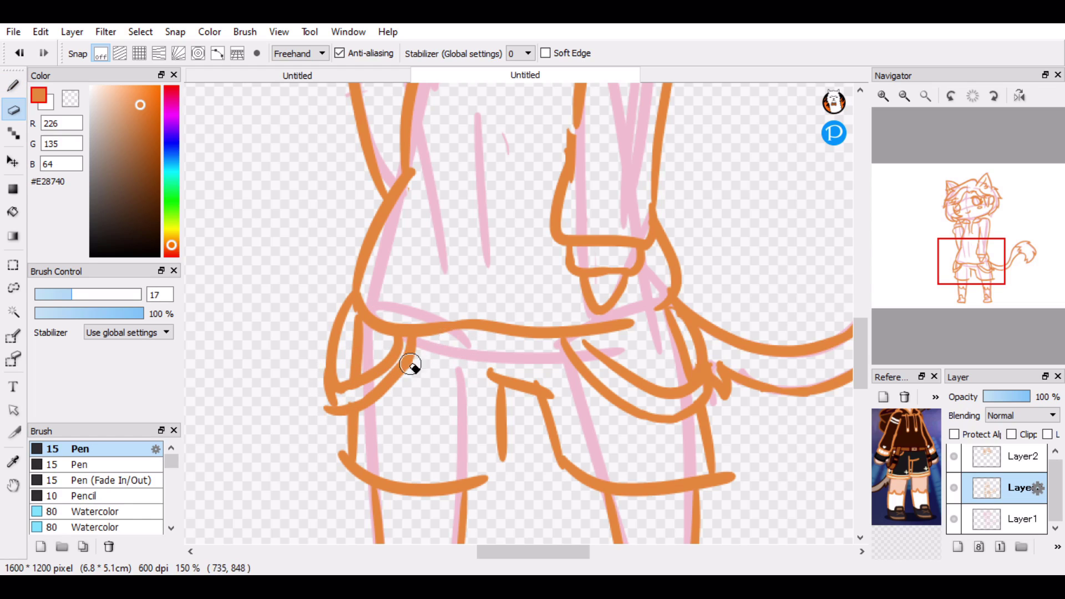
key("ctrl+z")
key("ctrl+z")
key("b")
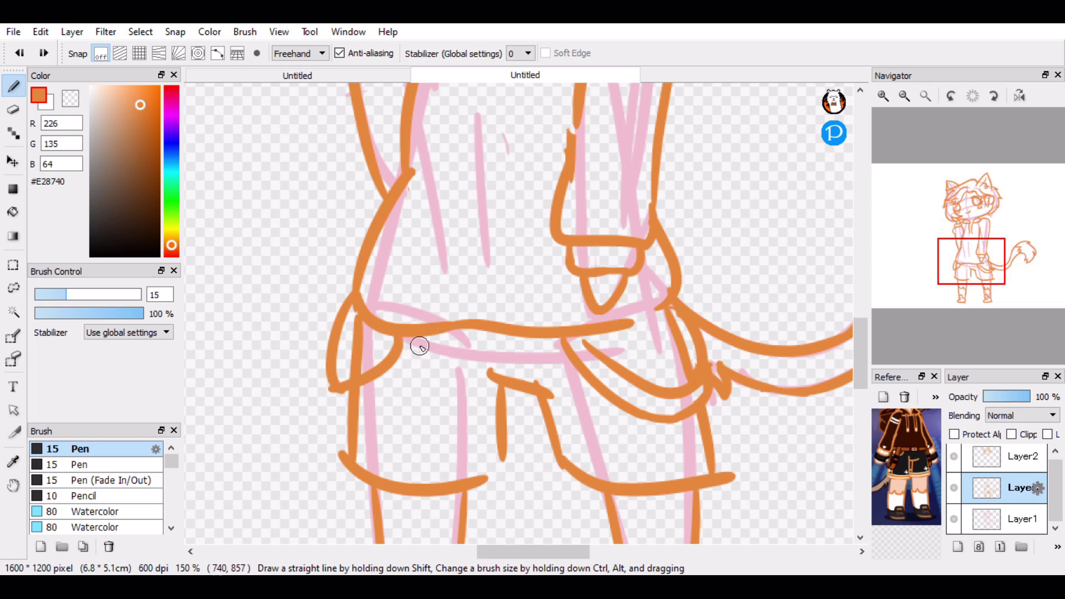
key("ctrl+z")
left_click_drag(408, 334, 358, 402)
key("ctrl+z")
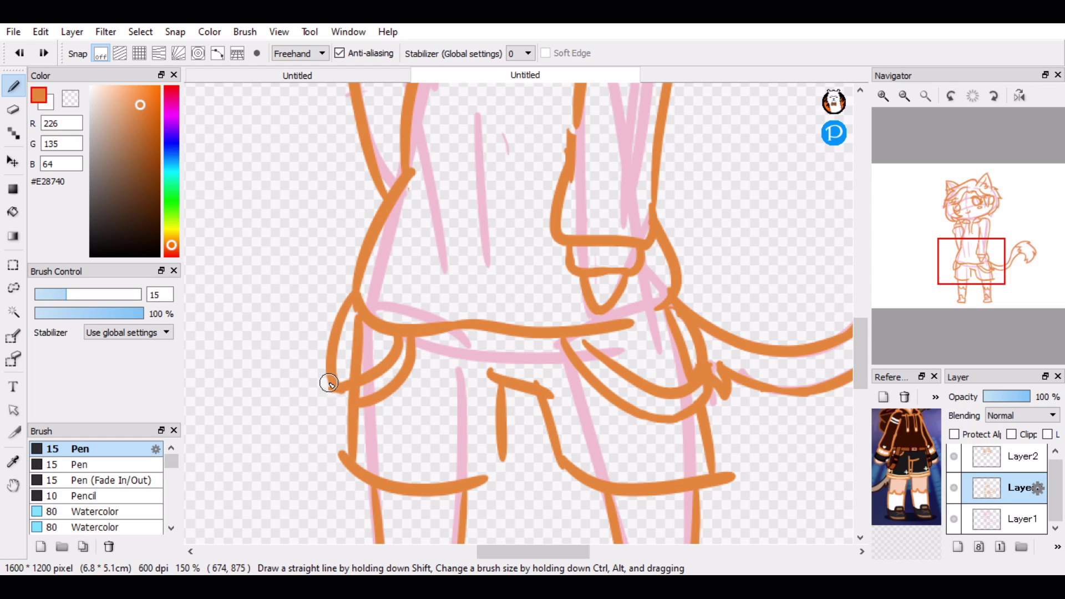
- Clean up the left hip band's lower curve with the Eraser and redraw the shorts' side line inside the band
key("e")
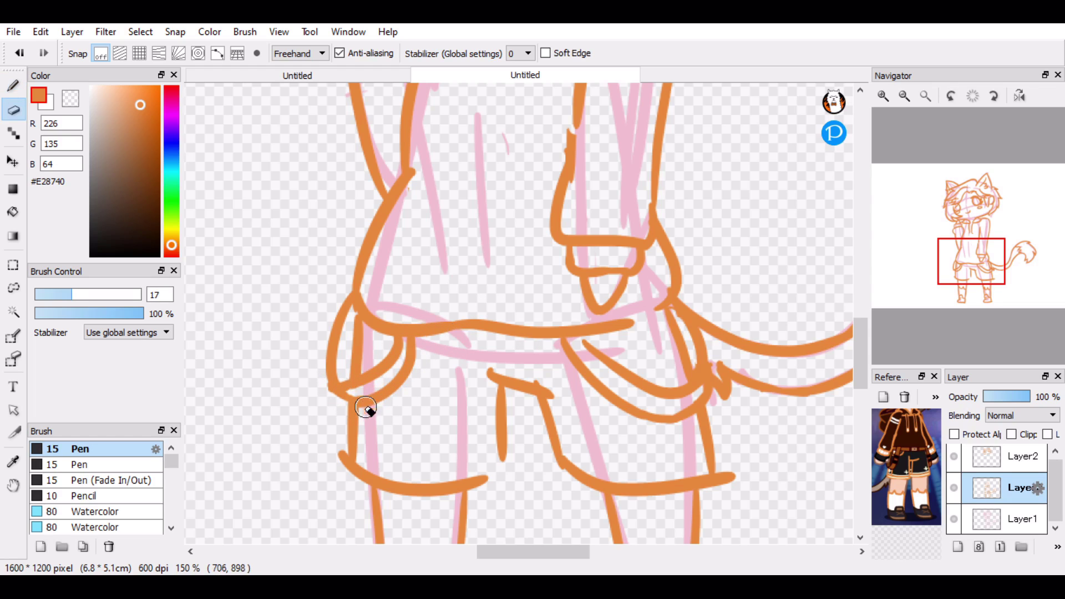
key("b")
left_click_drag(364, 316, 352, 378)
key("ctrl+z")
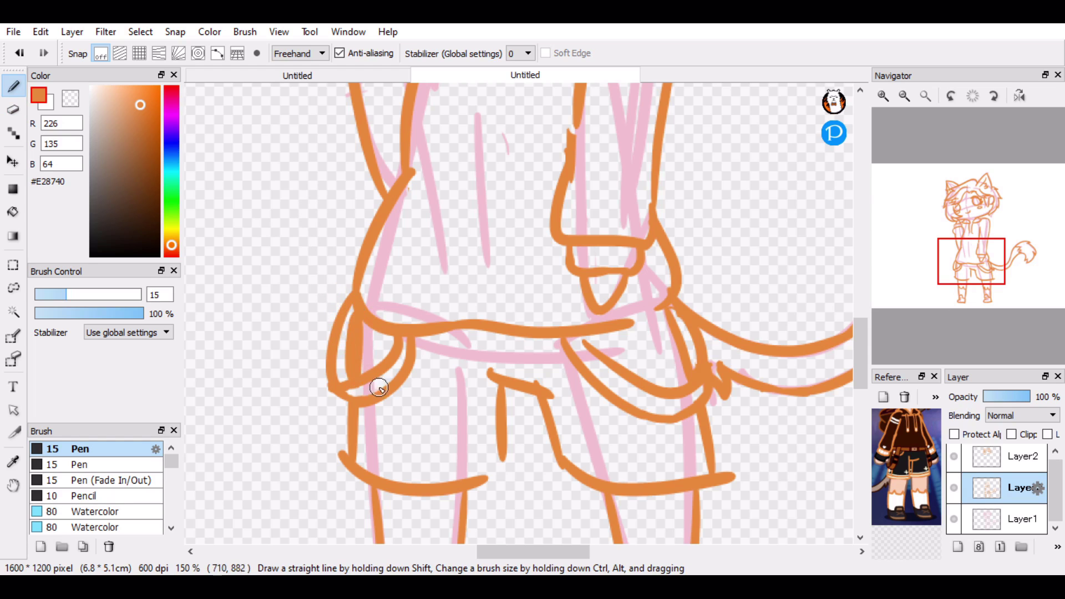
- Join the left shorts leg's inner edge to its hem and draw a cuff line just above the hem
mouse_move(930, 272)
left_click_drag(930, 272, 970, 275)
mouse_move(517, 335)
left_mouse_down()
mouse_move(504, 368)
mouse_move(502, 358)
mouse_move(488, 362)
left_mouse_up()
key("ctrl+z")
key("ctrl+z")
mouse_move(376, 328)
left_mouse_down()
mouse_move(509, 324)
mouse_move(490, 331)
left_mouse_up()
key("ctrl+z")
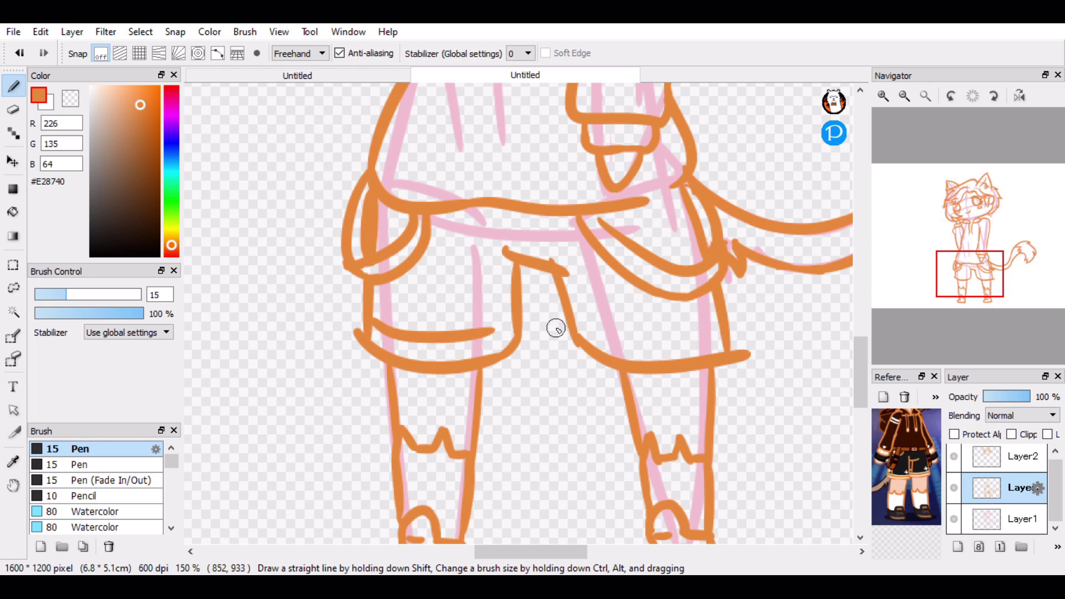
- Erase and redraw the inner hem corner of the right shorts leg as a smoother curve
mouse_move(581, 334)
left_mouse_down()
mouse_move(717, 329)
mouse_move(601, 362)
left_mouse_up()
key("ctrl+z")
key("e")
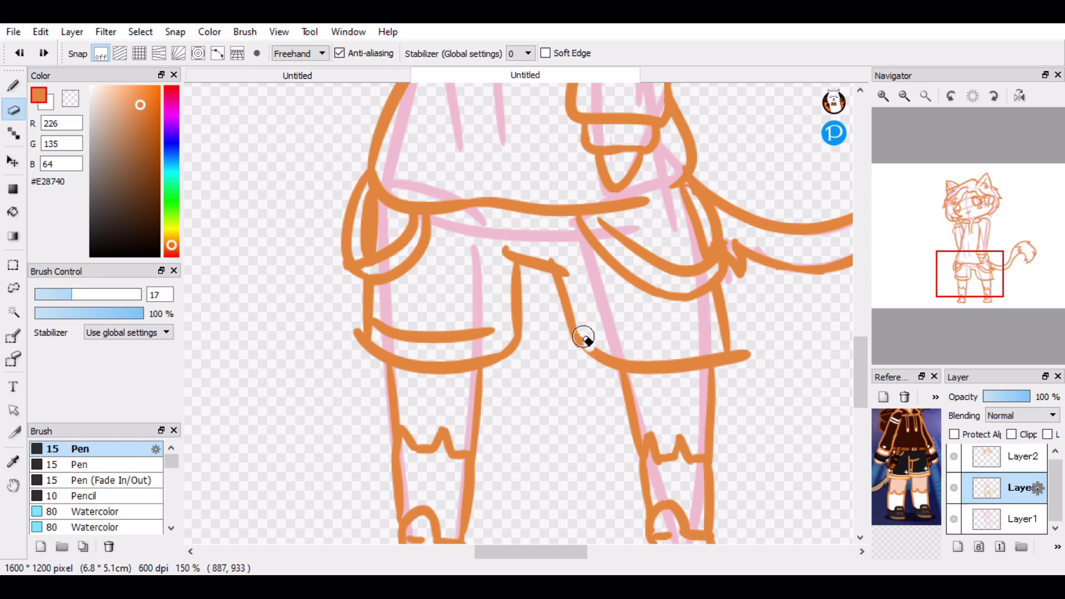
mouse_move(582, 337)
left_mouse_down()
mouse_move(613, 364)
mouse_move(654, 361)
left_mouse_up()
key("n")
- Undo the stray marks beside the right shorts leg and erase the hem's overhanging outer end
left_click(746, 320)
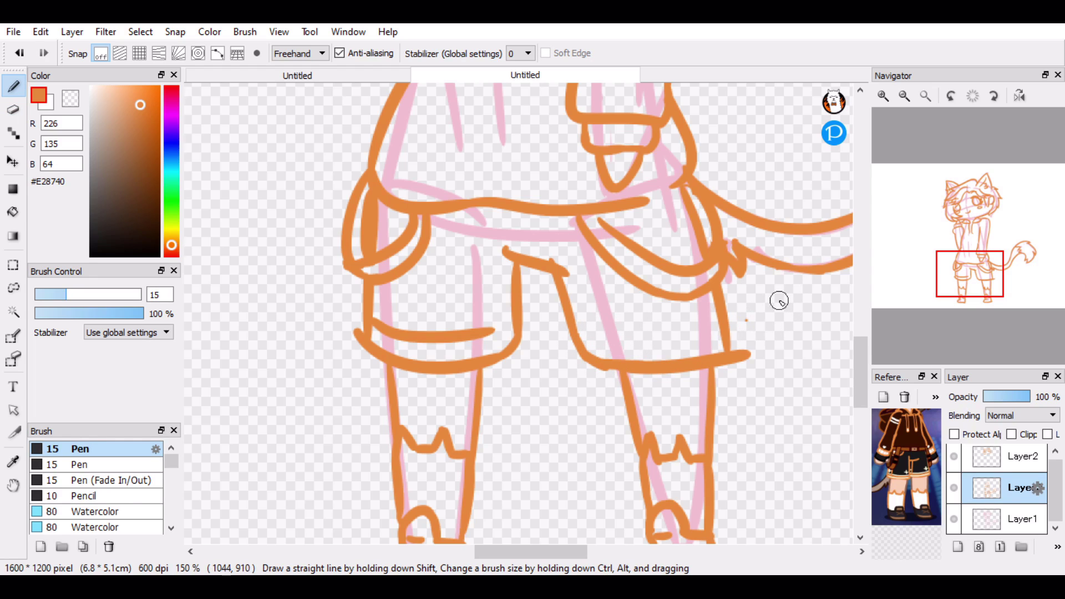
left_click_drag(752, 369, 749, 311)
key("ctrl+z")
key("ctrl+z")
key("e")
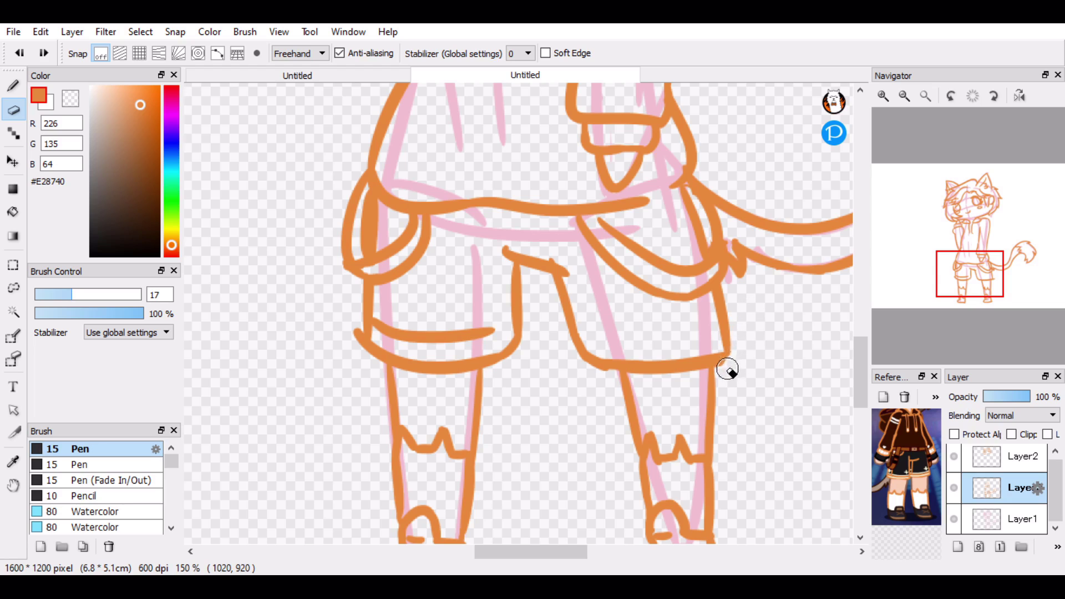
- Draw a curved cuff line just above the hem of the right shorts leg in orange
key("n")
left_click_drag(580, 333, 716, 329)
key("e")
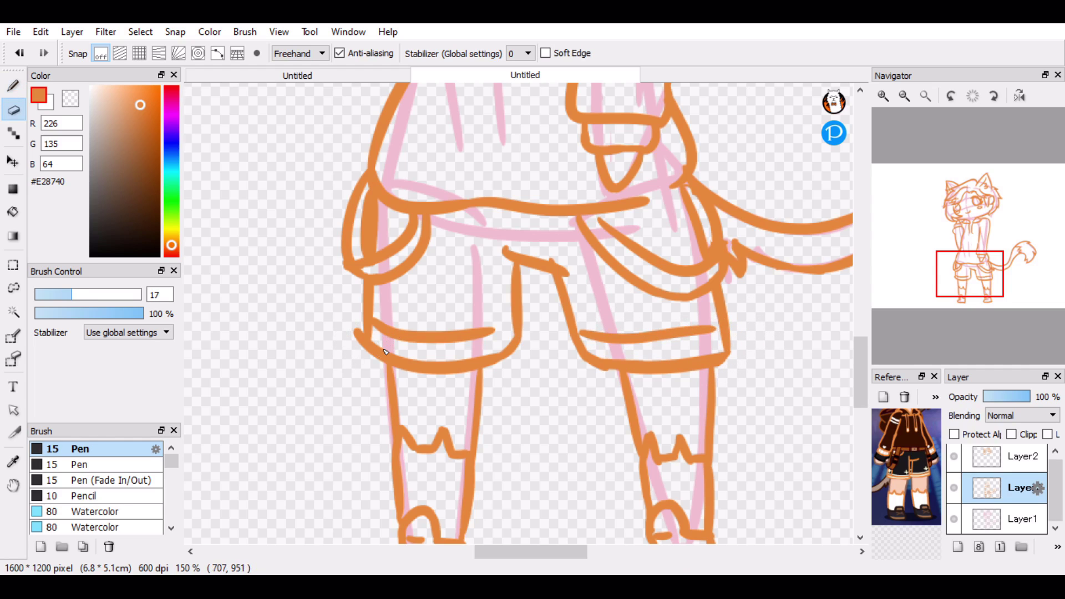
- Erase the overhanging outer corner of the left shorts hem and clean up the outer end of the right sock's zigzag top
key("n")
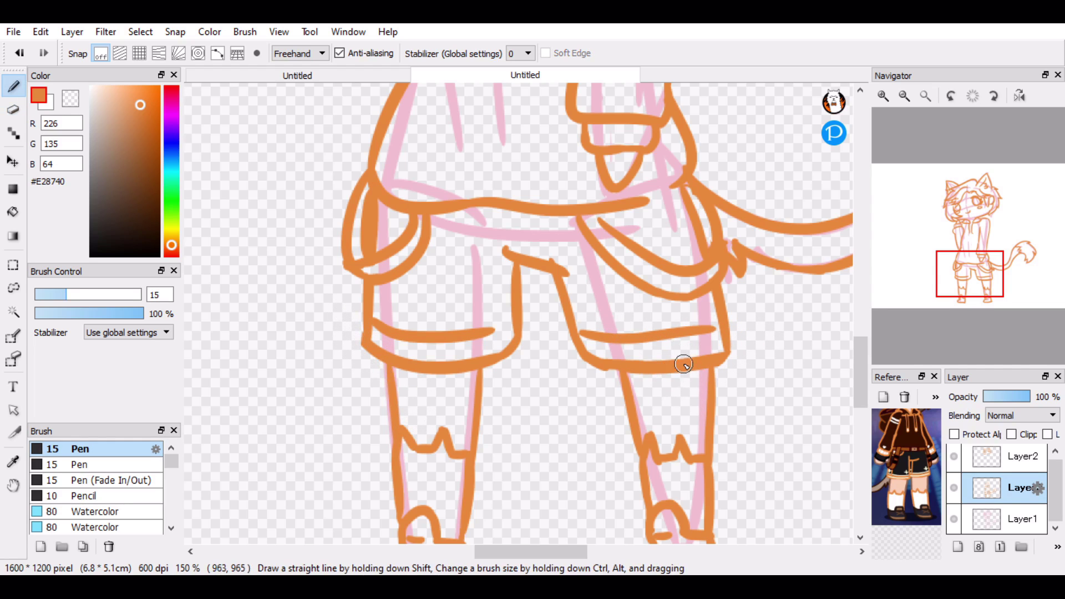
left_click_drag(968, 280, 974, 289)
key("e")
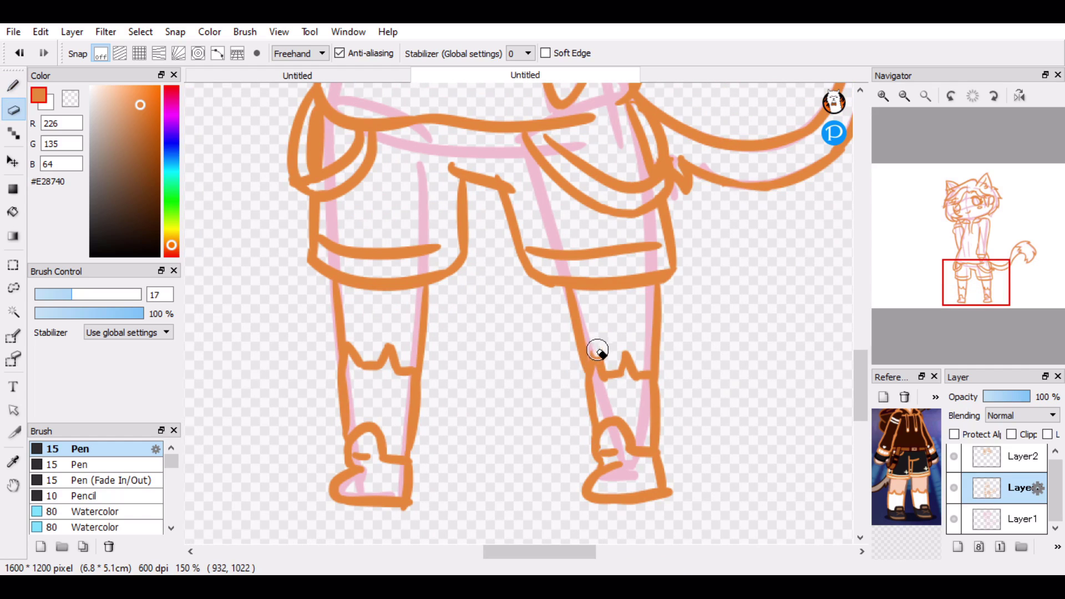
key("n")
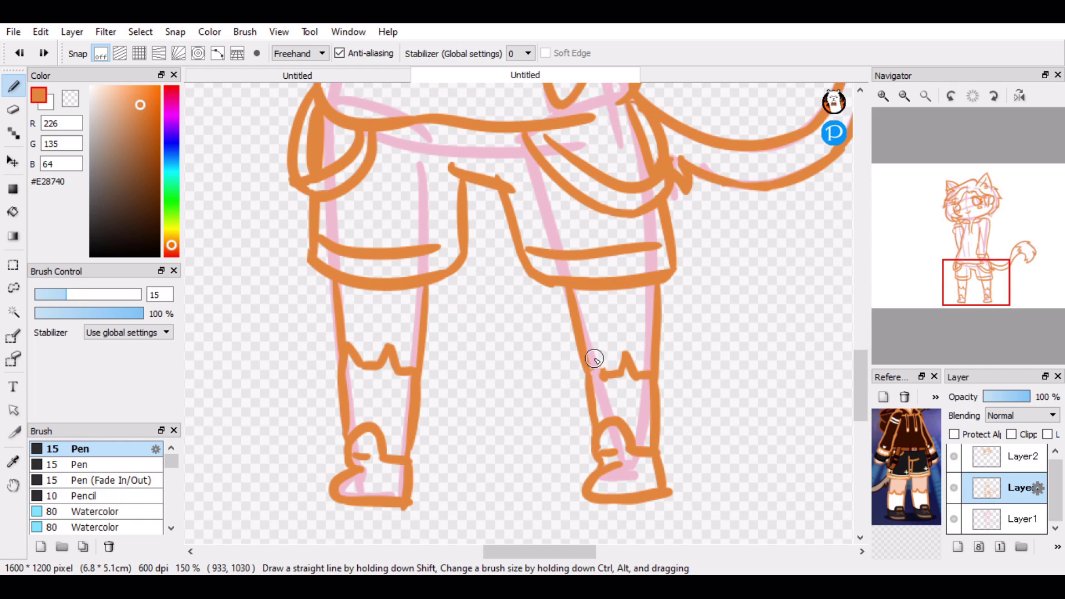
left_click_drag(972, 301, 964, 239)
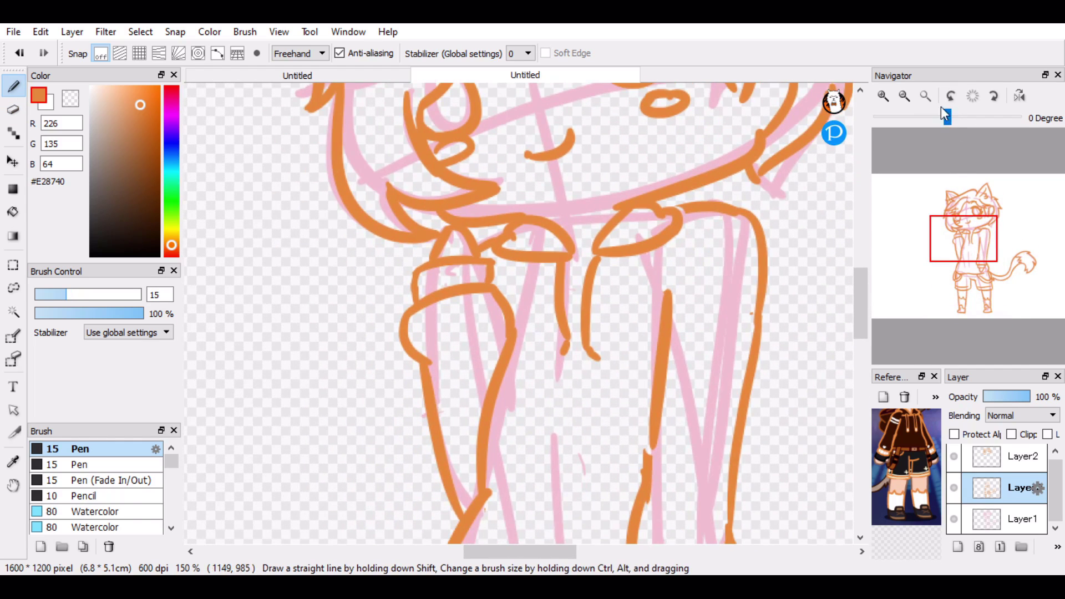
left_click(925, 96)
left_click(884, 96)
left_click(884, 95)
left_click(884, 96)
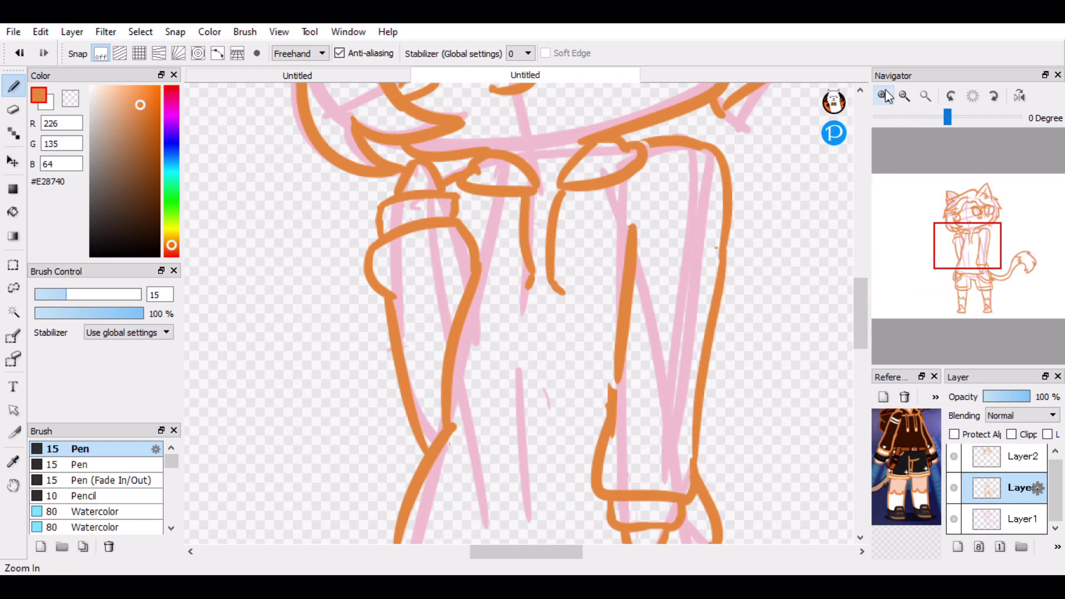
left_click(884, 96)
left_click_drag(676, 209, 794, 201)
left_click_drag(678, 246, 789, 232)
left_click_drag(676, 271, 778, 266)
key("ctrl+z")
key("ctrl+z")
mouse_move(678, 271)
left_mouse_down()
mouse_move(788, 264)
mouse_move(779, 274)
left_mouse_up()
left_click_drag(672, 303, 679, 304)
key("ctrl+z")
key("ctrl+z")
key("ctrl+z")
key("ctrl+z")
key("ctrl+z")
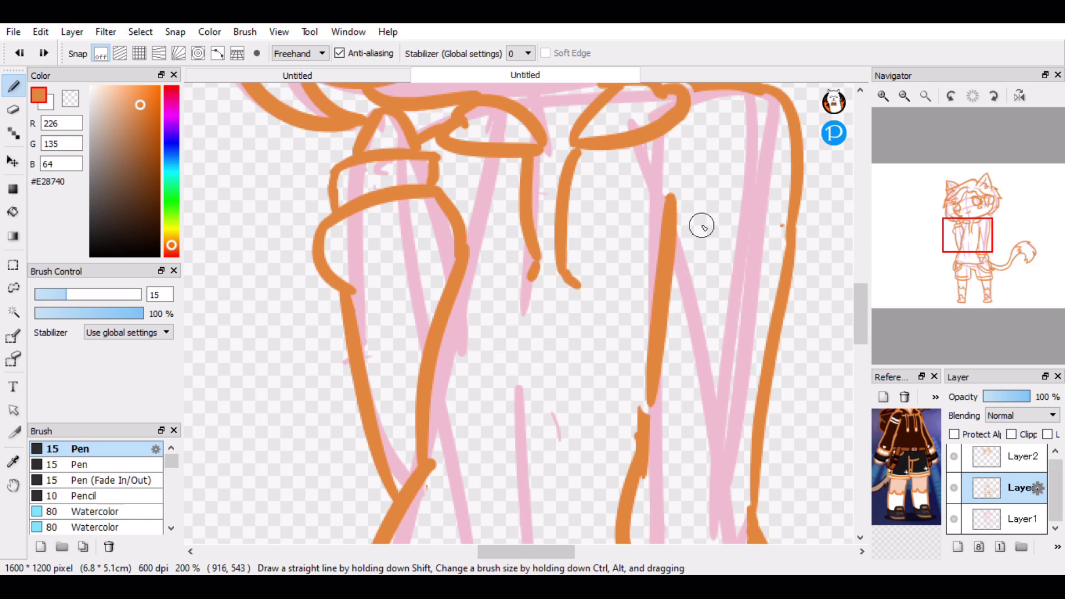
key("ctrl+z")
left_click_drag(697, 204, 782, 184)
key("ctrl+z")
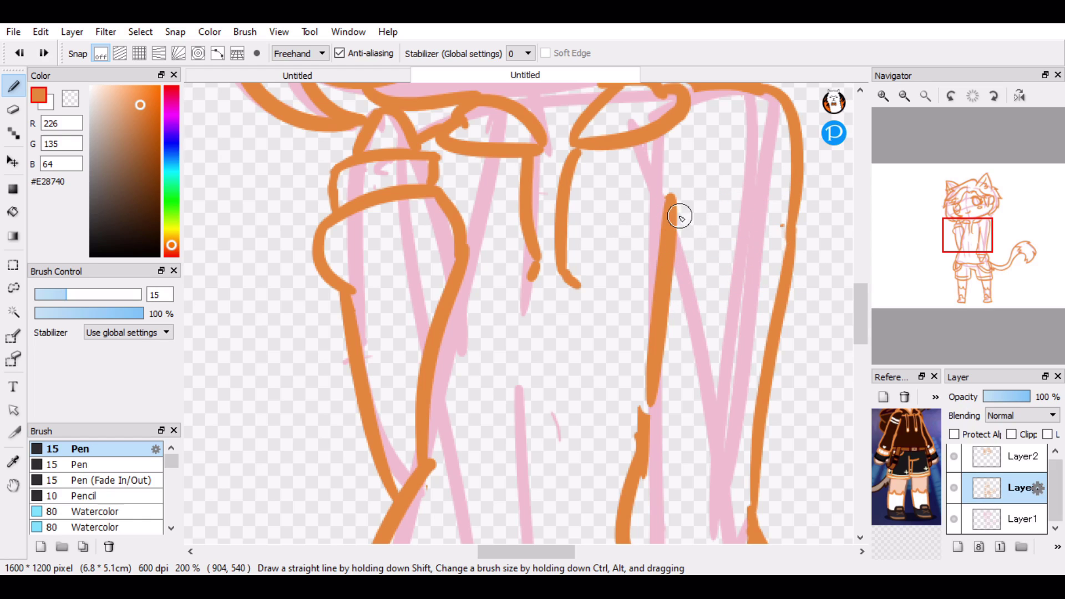
key("ctrl+z")
- Draw four curved orange stripe lines across the upper part of the right sleeve and erase their overhanging ends
mouse_move(681, 217)
left_mouse_down()
mouse_move(781, 194)
mouse_move(791, 203)
mouse_move(679, 243)
mouse_move(785, 236)
left_mouse_up()
key("ctrl+z")
key("ctrl+z")
key("ctrl+z")
left_click_drag(675, 266, 804, 260)
left_click_drag(674, 297, 791, 287)
key("e")
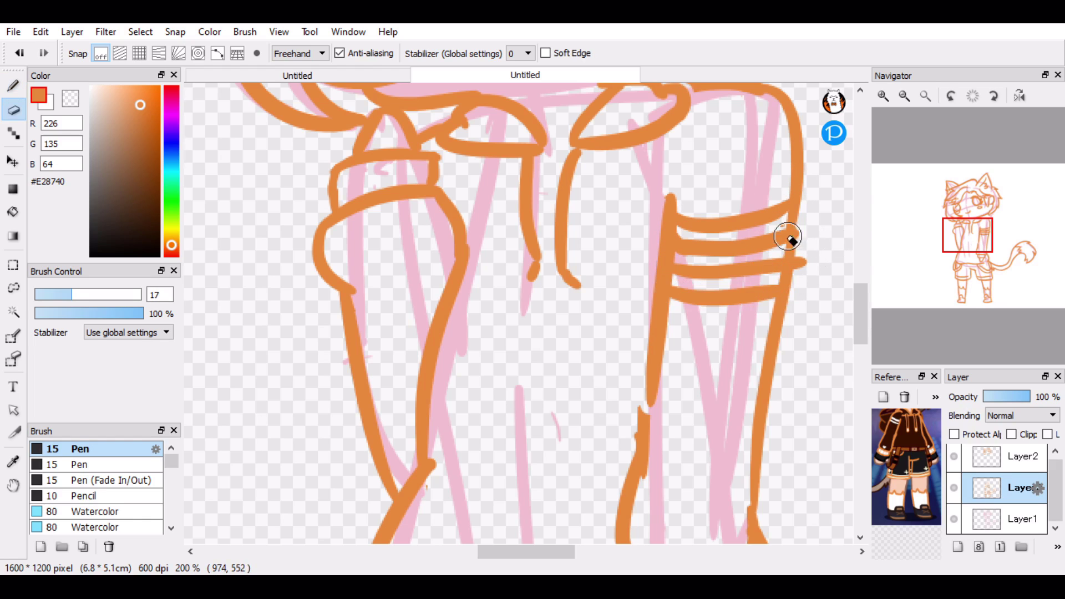
mouse_move(788, 237)
left_mouse_down()
mouse_move(804, 250)
mouse_move(801, 269)
left_mouse_up()
- Reduce the pen size to 9.9 and draw a small heart near the cuff of each sleeve
left_click_drag(985, 259, 982, 252)
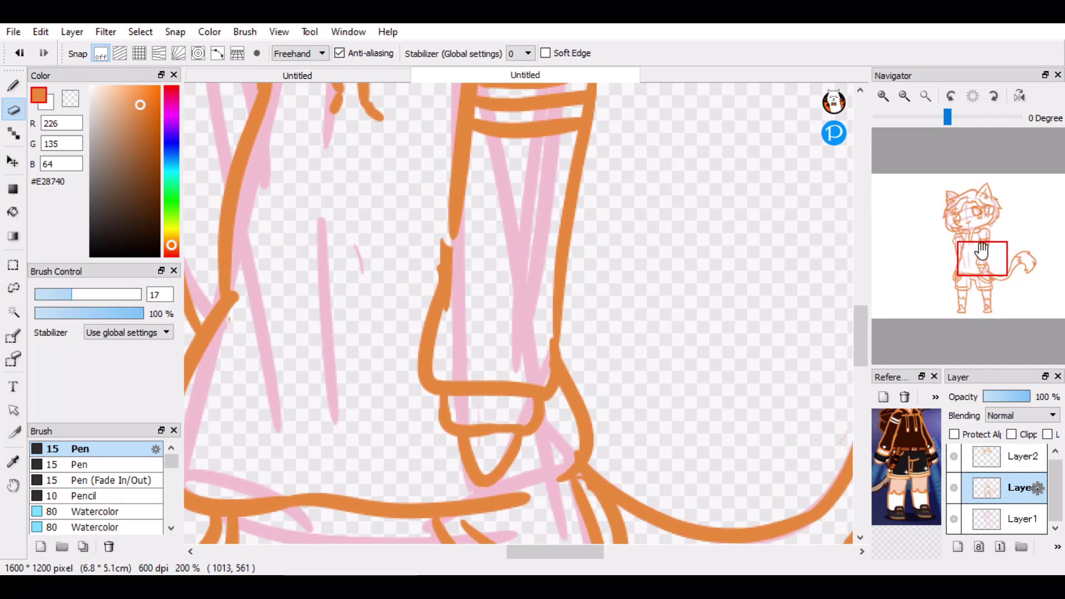
key("b")
left_click_drag(61, 295, 55, 295)
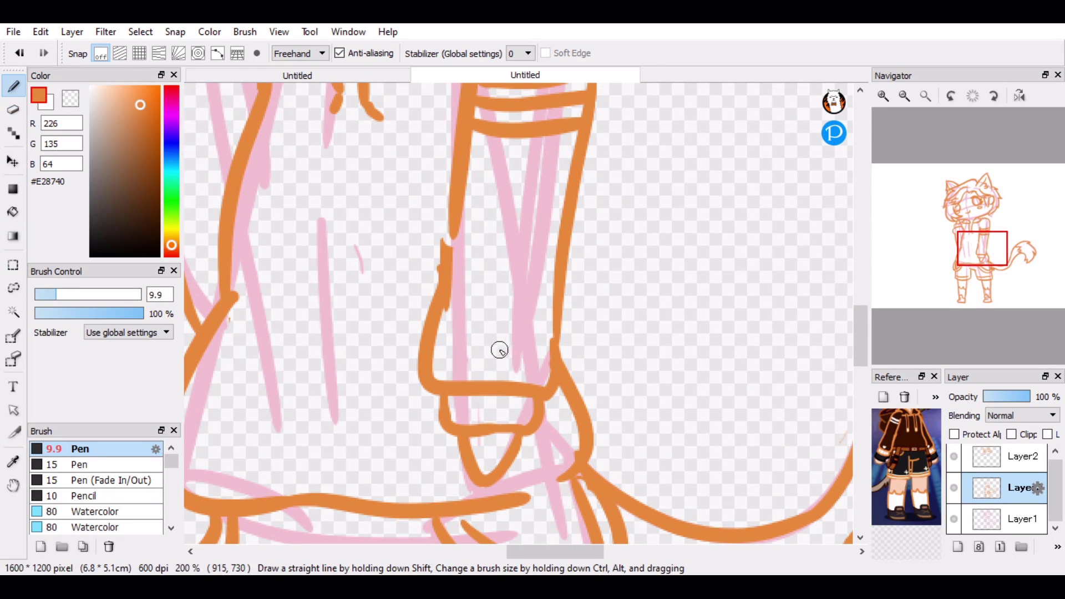
left_click_drag(496, 340, 496, 367)
mouse_move(979, 260)
left_mouse_down()
mouse_move(961, 252)
mouse_move(966, 229)
left_mouse_up()
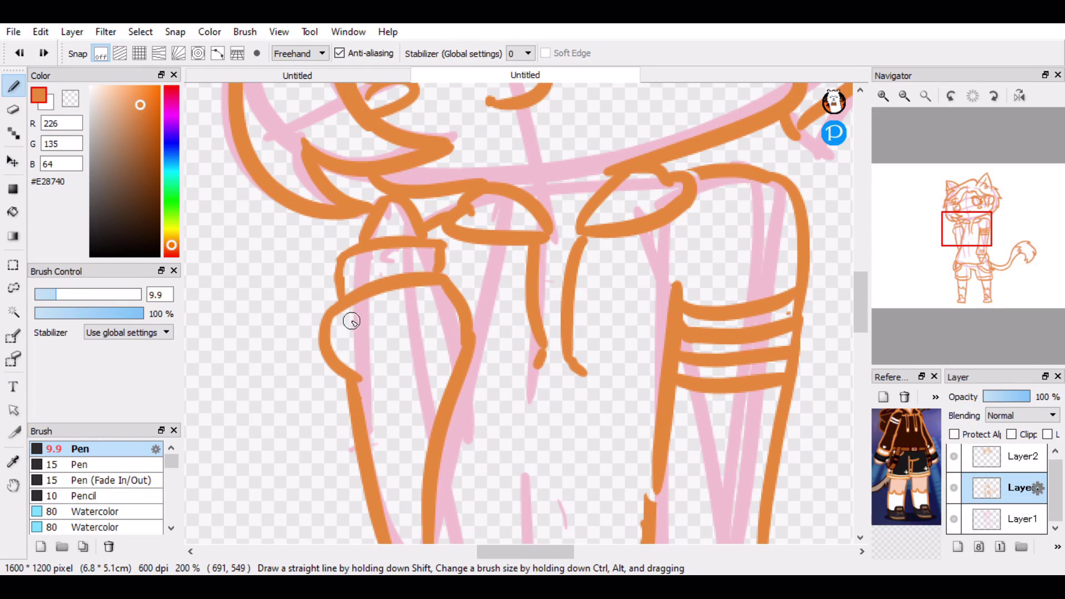
left_click_drag(365, 346, 356, 346)
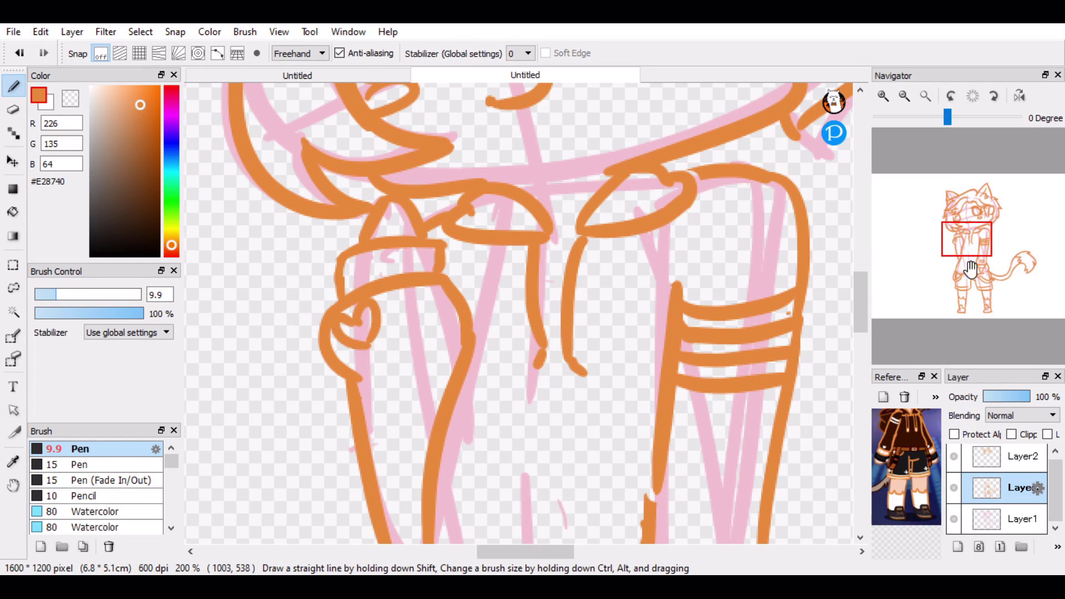
- Show the whole drawing and hide the pink sketch on Layer1 to check the orange line art
left_click_drag(970, 272, 967, 233)
left_click(924, 96)
left_click(953, 518)
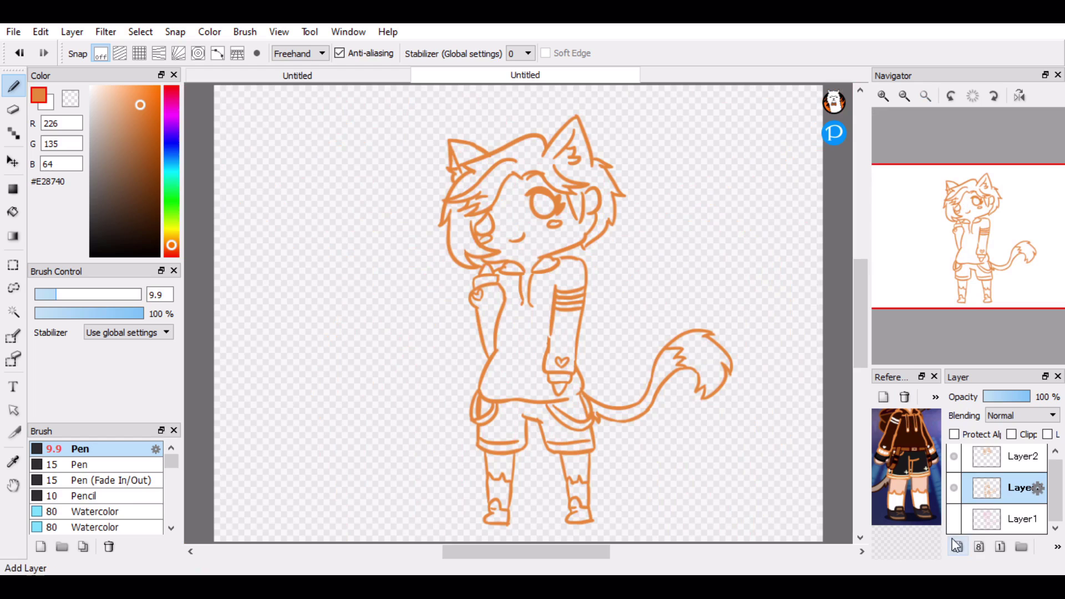
left_click(954, 519)
left_click(954, 519)
left_click(953, 519)
left_click(954, 519)
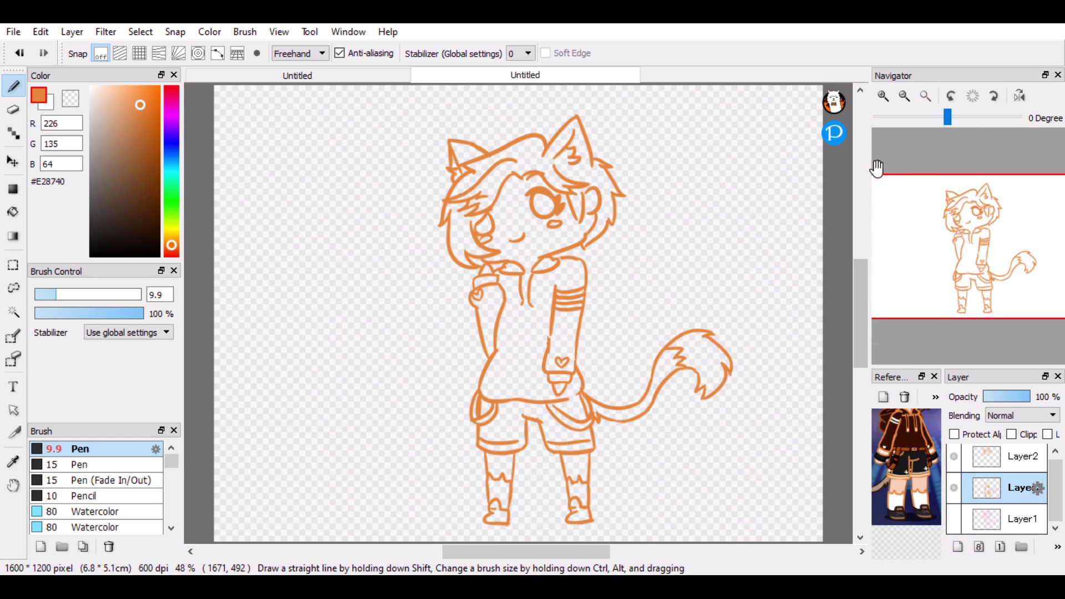
- Add a layer above Layer3 and draw an oval pupil with an arch over it inside the right eye
left_click(884, 96)
left_click(957, 546)
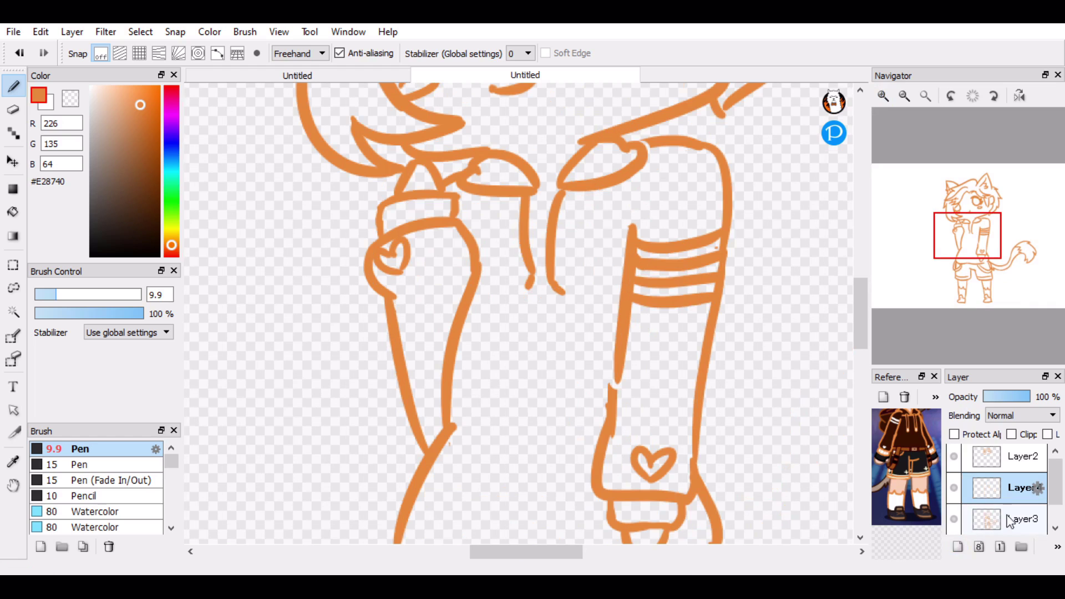
mouse_move(969, 221)
left_mouse_down()
mouse_move(968, 208)
mouse_move(967, 223)
left_mouse_up()
left_click_drag(906, 444, 906, 509)
left_click(884, 96)
left_click(884, 95)
left_click(904, 96)
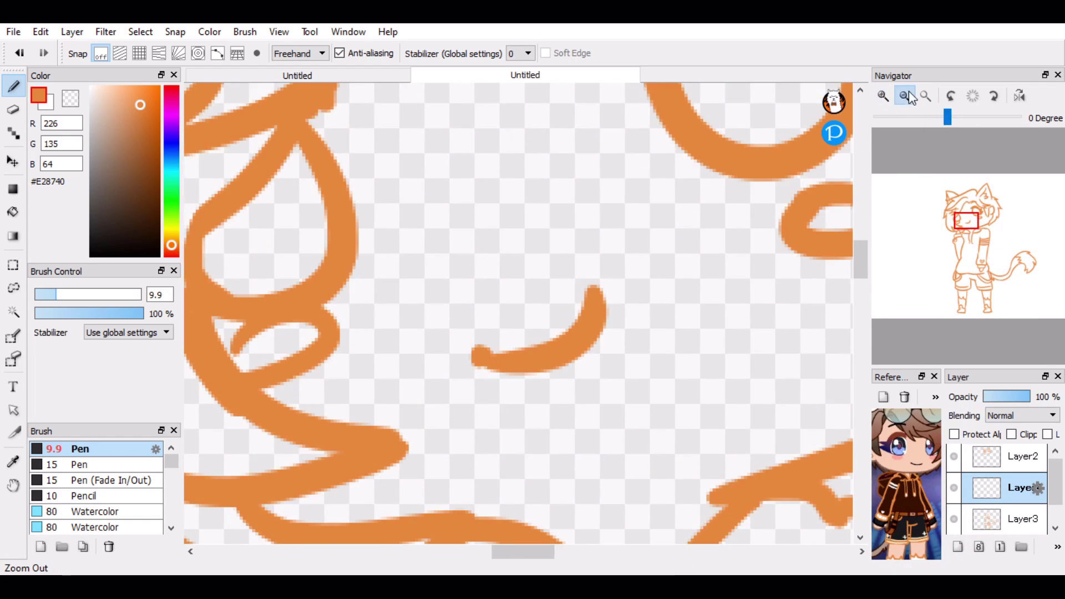
left_click(904, 96)
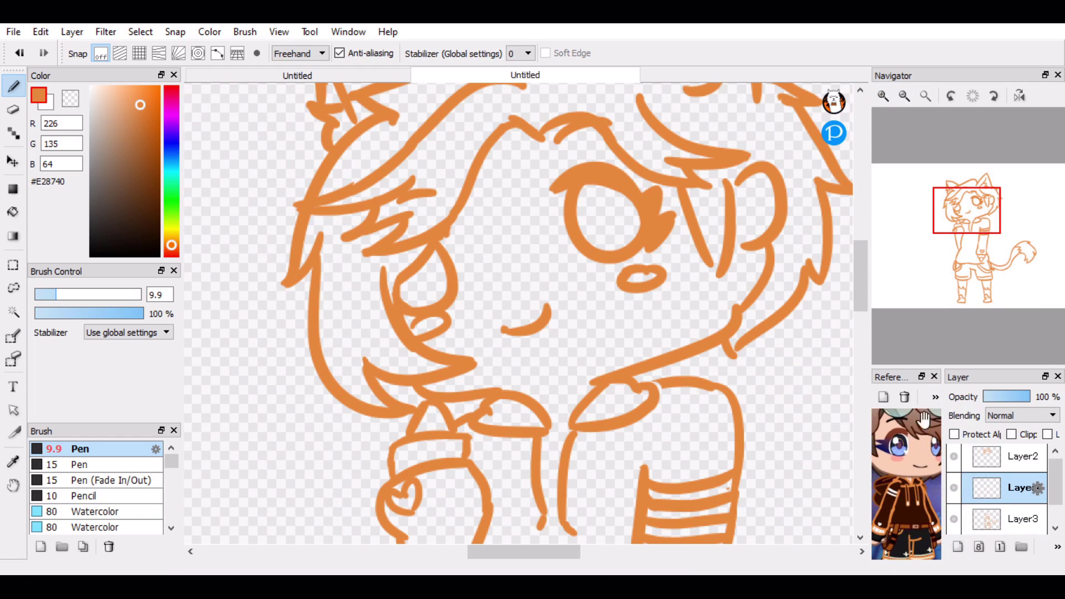
left_click(883, 96)
left_click(884, 95)
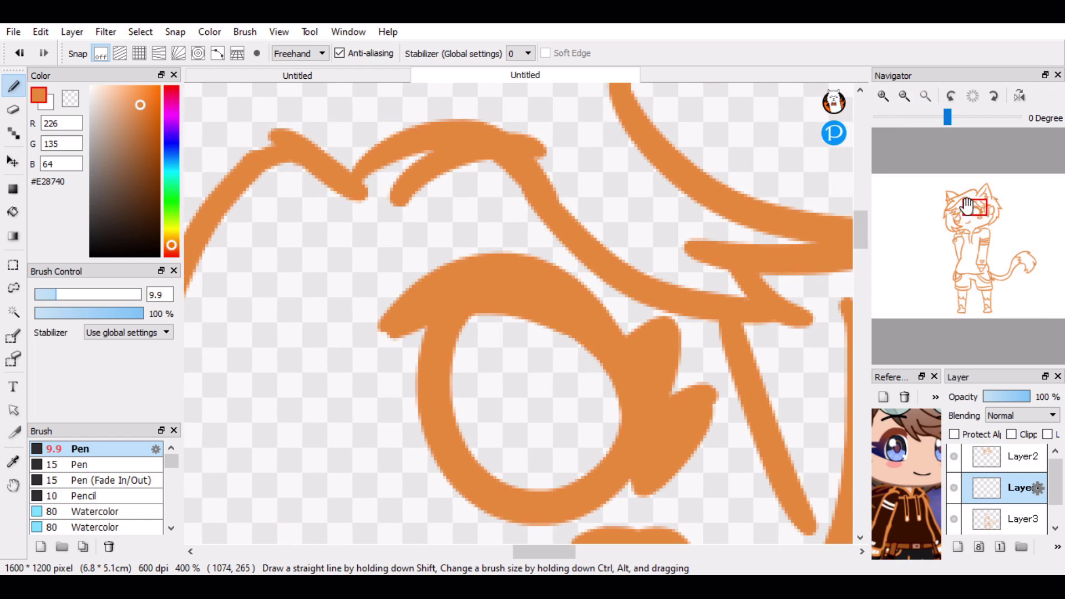
left_click(524, 384)
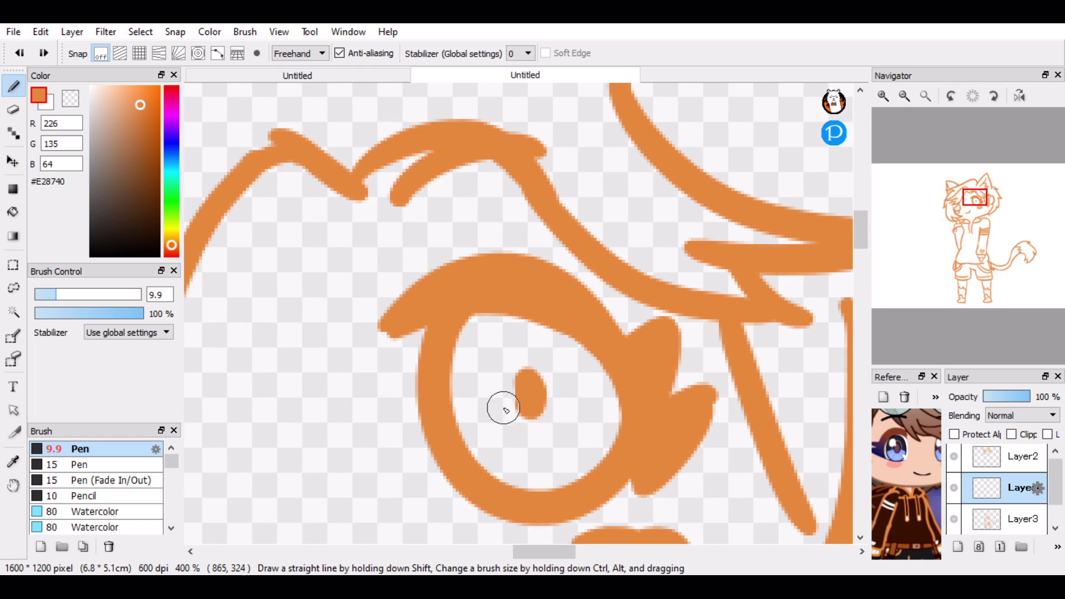
left_click_drag(555, 381, 493, 388)
- Draw a partial pupil in the left eye and short dividing lines at the sides of both irises
left_click_drag(974, 205, 962, 214)
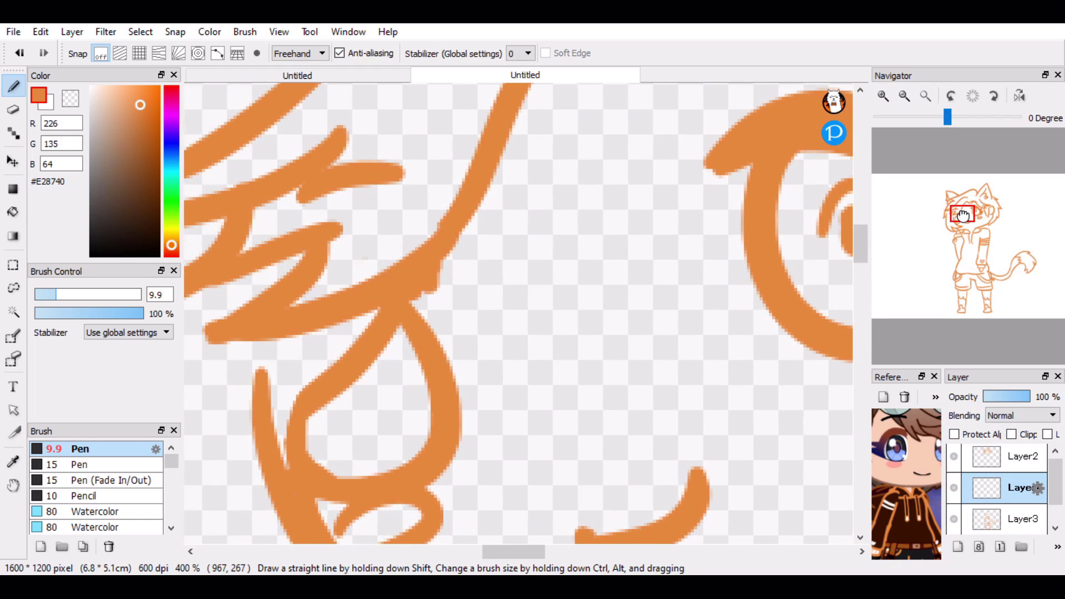
left_click_drag(345, 395, 354, 404)
left_click_drag(965, 219, 972, 215)
left_click_drag(606, 217, 573, 246)
mouse_move(673, 206)
left_mouse_down()
mouse_move(720, 231)
mouse_move(710, 234)
left_mouse_up()
key("ctrl+z")
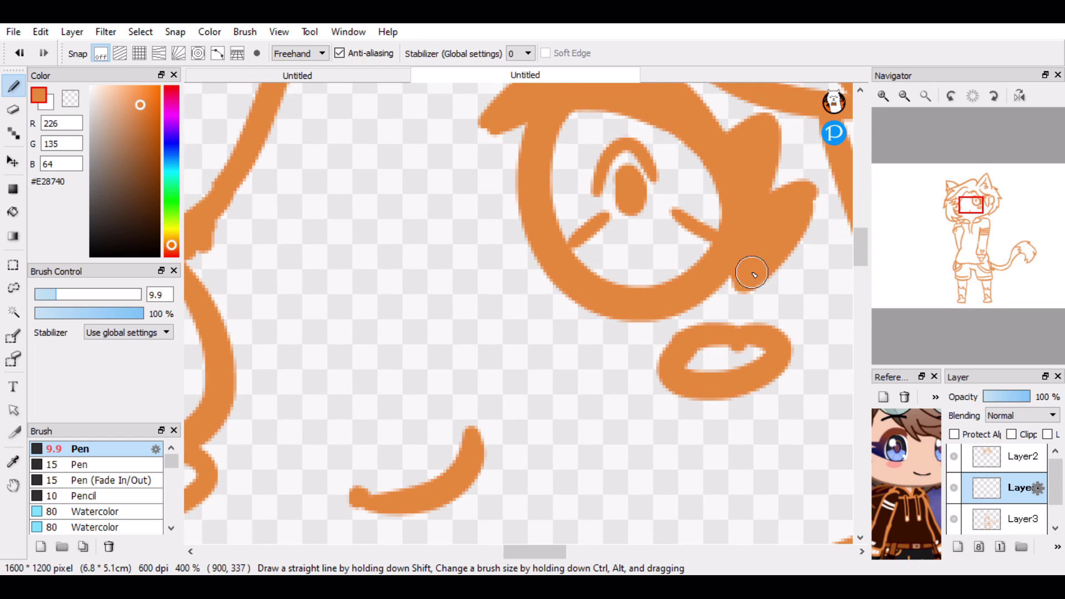
left_click_drag(985, 214, 960, 215)
left_click_drag(447, 353, 484, 356)
left_click_drag(960, 206, 975, 200)
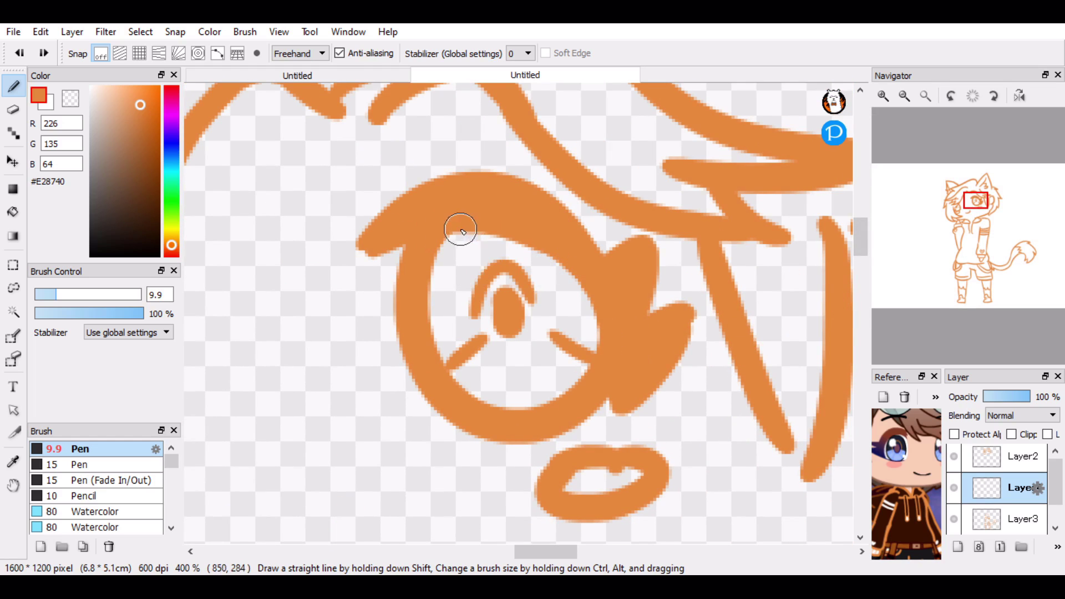
- Merge Layer2 and Layer4 down into Layer3 so all the line art is on one layer
left_click(905, 96)
left_click(904, 96)
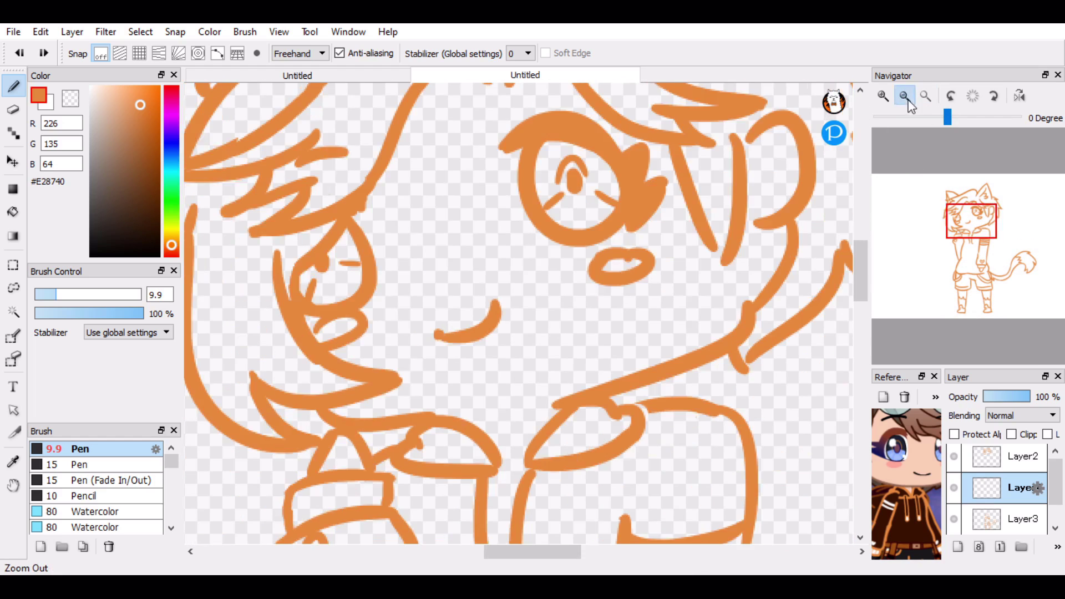
left_click(904, 96)
left_click_drag(971, 222, 977, 256)
left_click(1009, 456)
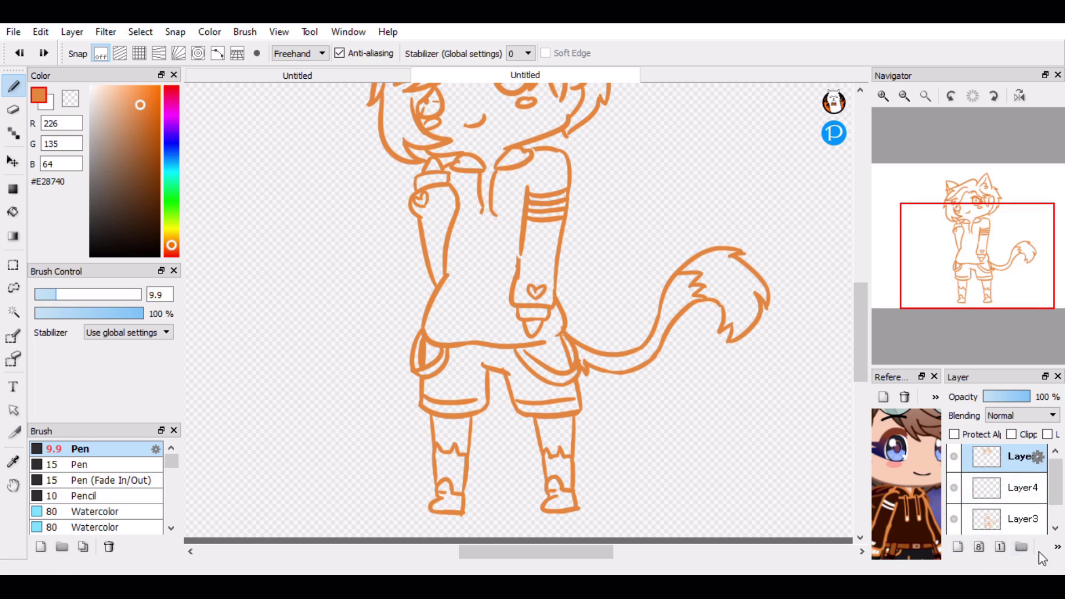
left_click_drag(944, 427, 916, 418)
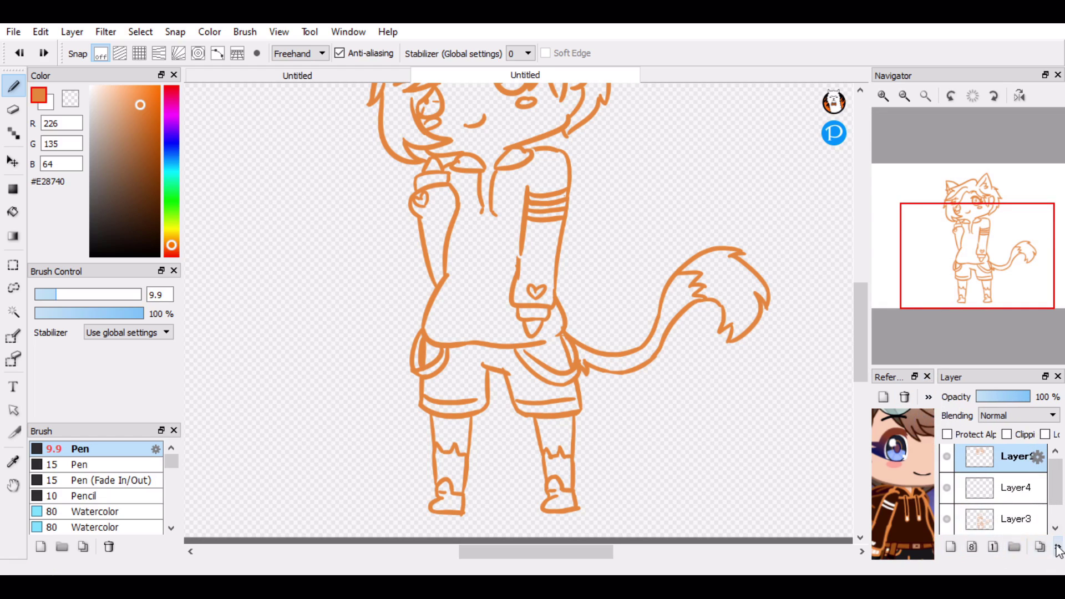
left_click(1052, 506)
left_click(1058, 546)
left_click(1052, 506)
- Delete the pink sketch layer Layer1 and place a new empty layer beneath the line art on Layer3
left_click(1016, 491)
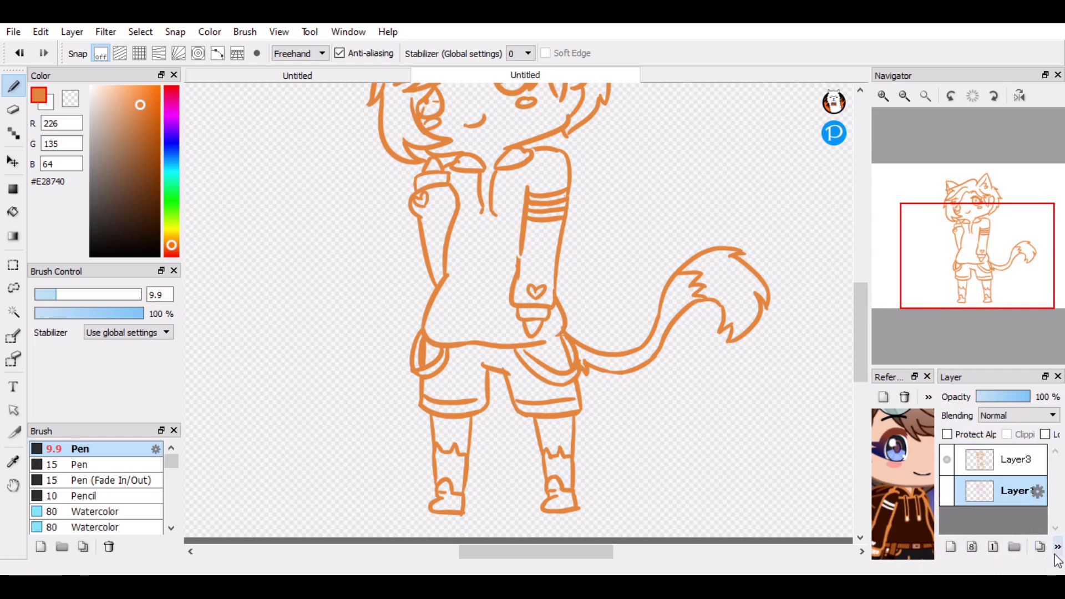
left_click(1052, 530)
left_click(950, 547)
left_click_drag(993, 452, 990, 493)
- Color the right eye from the reference, with light blue #A1B8F4 in the lower iris and dark navy #1C2333 above
left_click(907, 452)
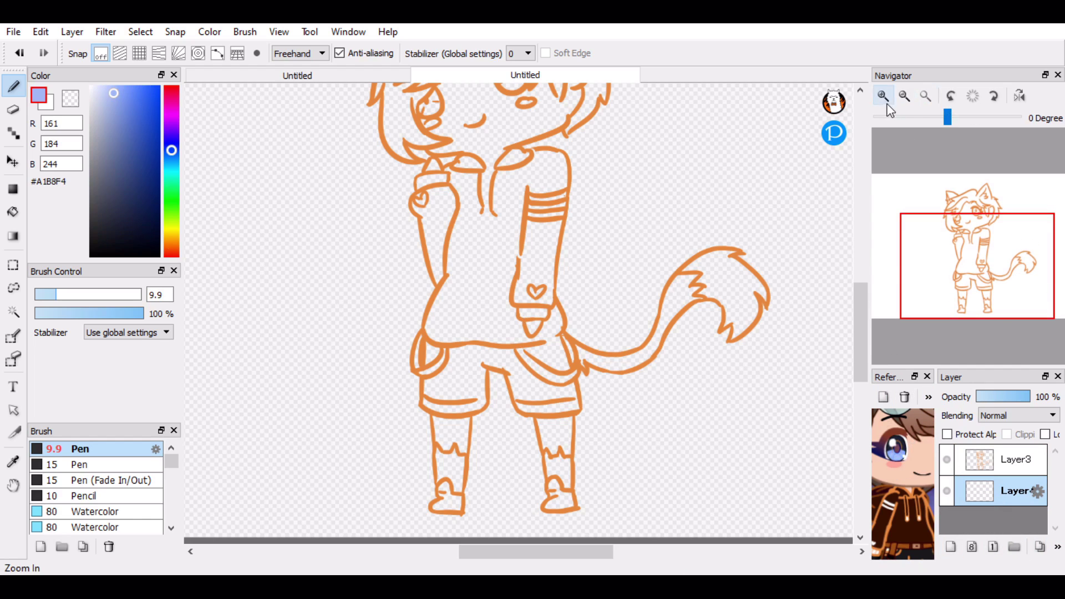
left_click(883, 95)
left_click(883, 95)
left_click_drag(970, 229, 973, 214)
left_click_drag(552, 280, 549, 282)
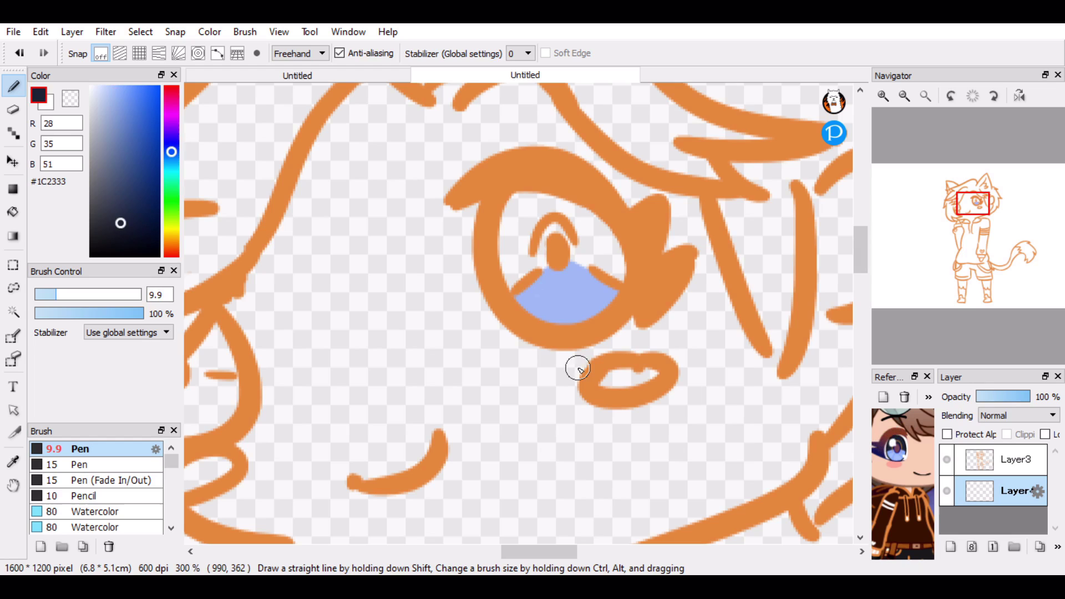
mouse_move(552, 244)
left_mouse_down()
mouse_move(511, 240)
mouse_move(537, 194)
mouse_move(517, 214)
mouse_move(599, 229)
mouse_move(624, 280)
left_mouse_up()
- Paint a large white highlight in the right eye's upper inner area and a small one in its lower outer iris
left_click(566, 274, "alt")
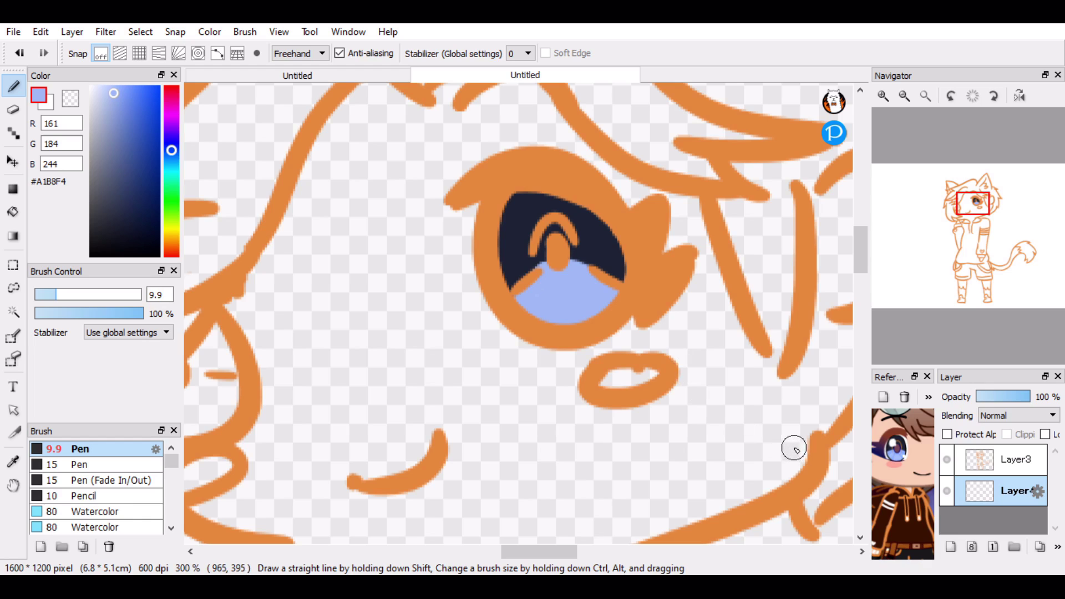
left_click(555, 252, "alt")
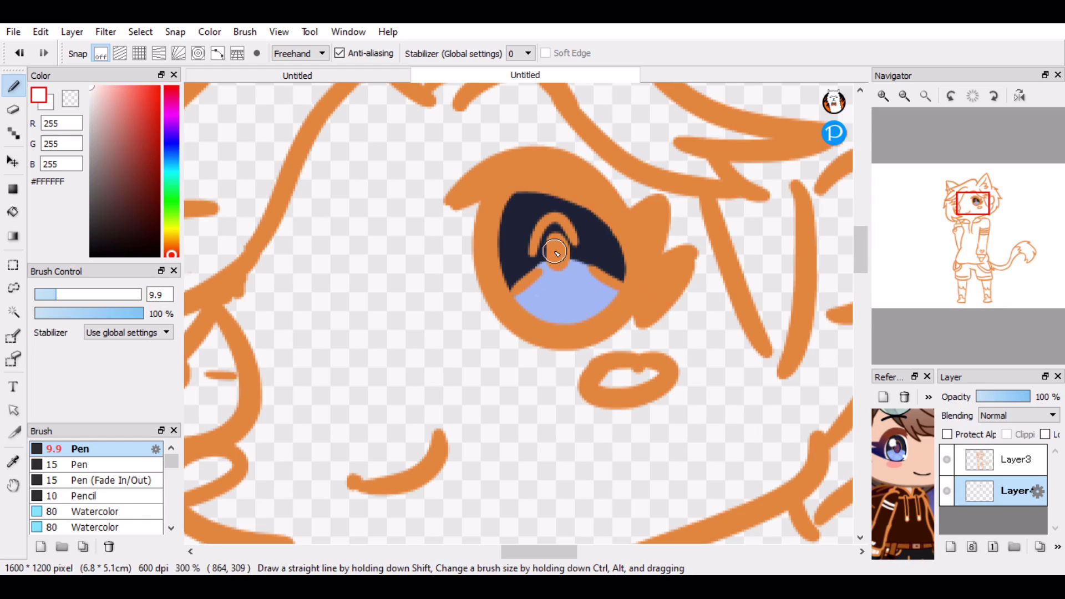
mouse_move(511, 202)
left_mouse_down()
mouse_move(523, 209)
mouse_move(497, 209)
mouse_move(510, 201)
mouse_move(510, 219)
left_mouse_up()
key("ctrl+z")
key("ctrl+z")
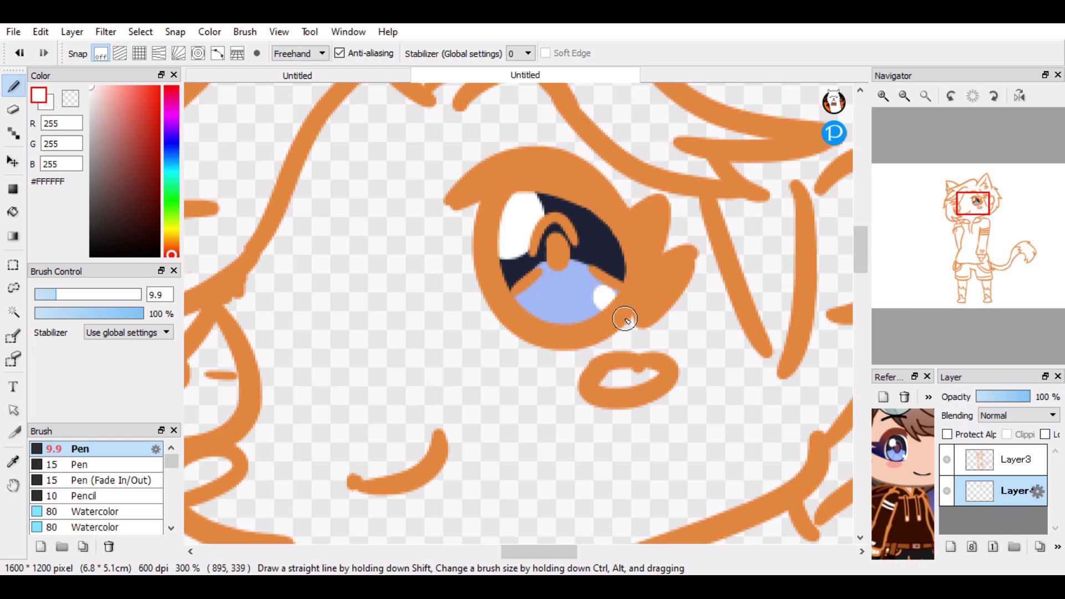
- Color the left eye light blue #A1B8F4 below and dark navy above, and add a small white highlight at its inner edge
mouse_move(586, 372)
left_mouse_down()
mouse_move(709, 311)
mouse_move(722, 328)
left_mouse_up()
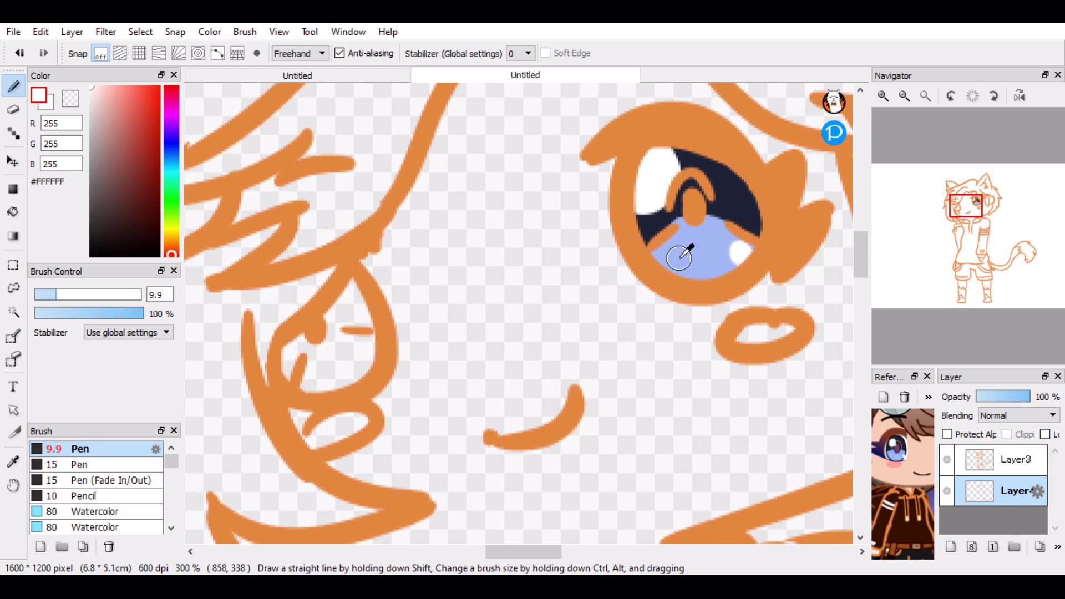
left_click(681, 257, "alt")
left_click_drag(343, 356, 313, 352)
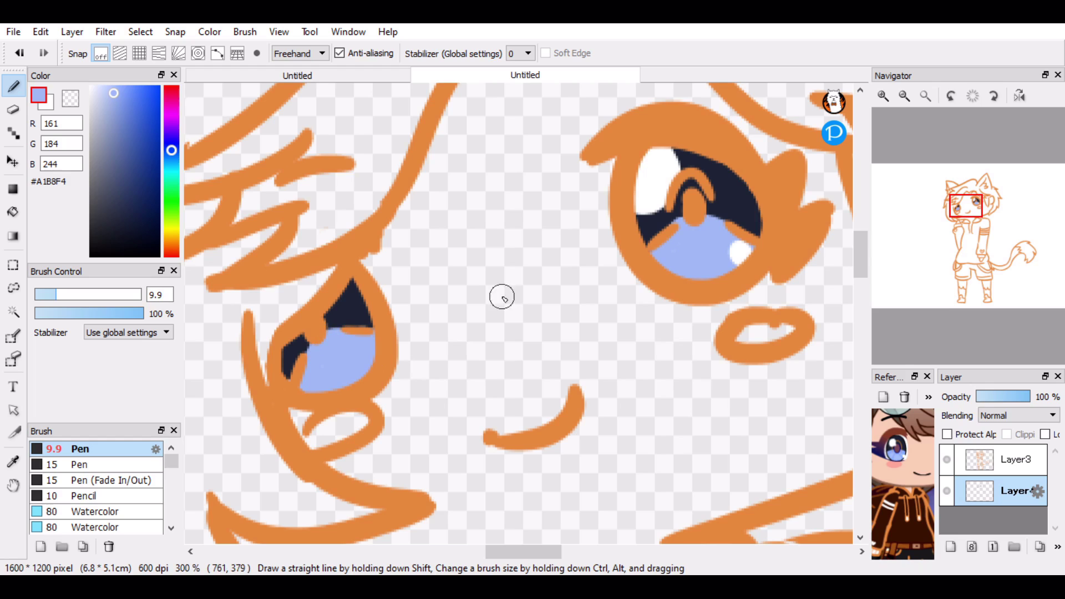
left_click(738, 250, "alt")
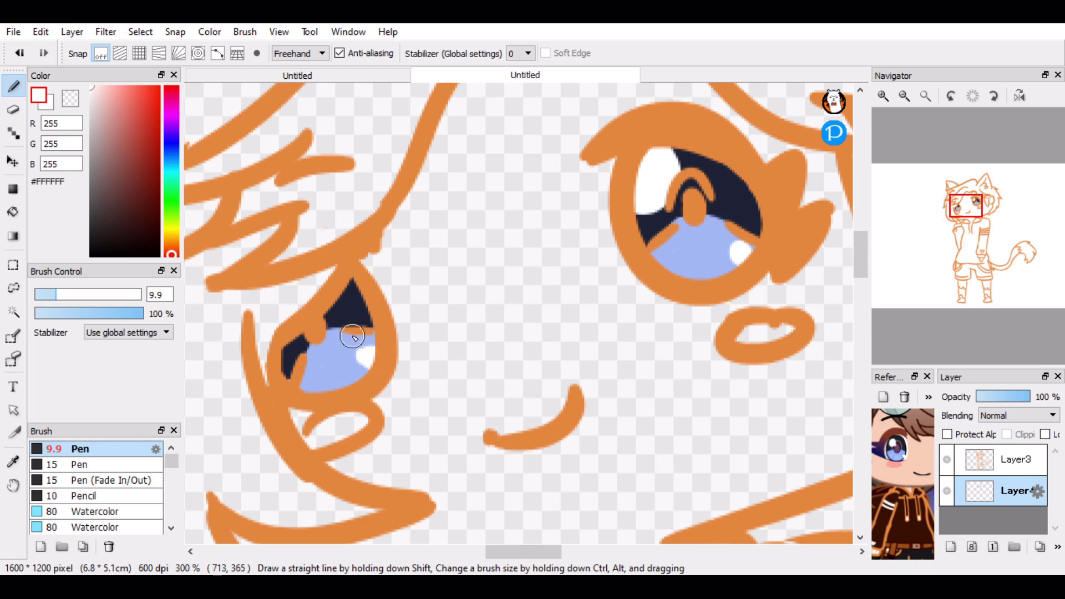
mouse_move(1000, 259)
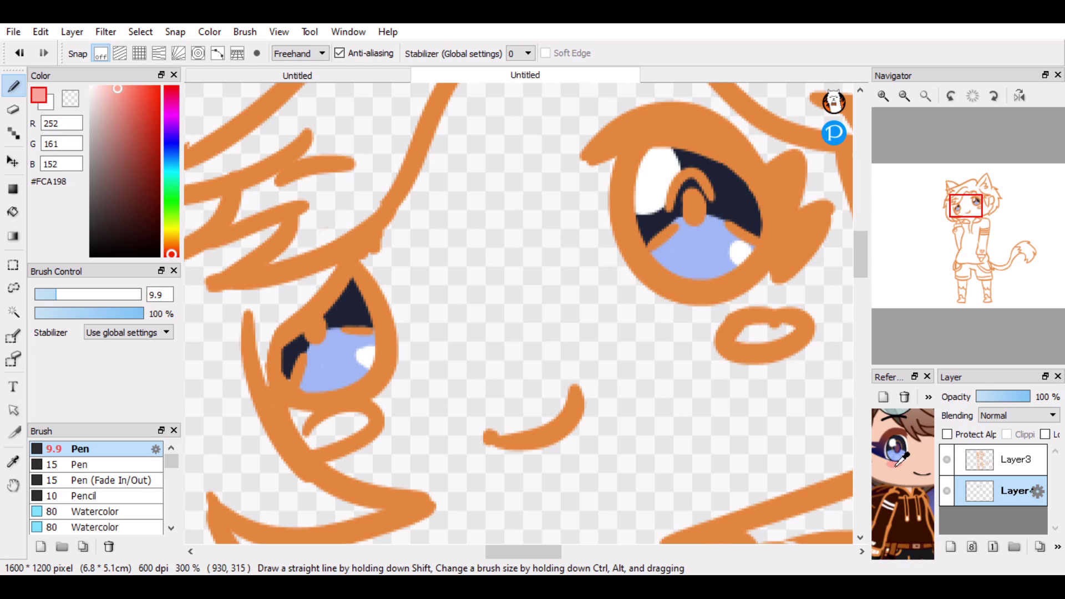
- Fill both cheek blush marks with pink #FCA198
left_click_drag(965, 217, 970, 220)
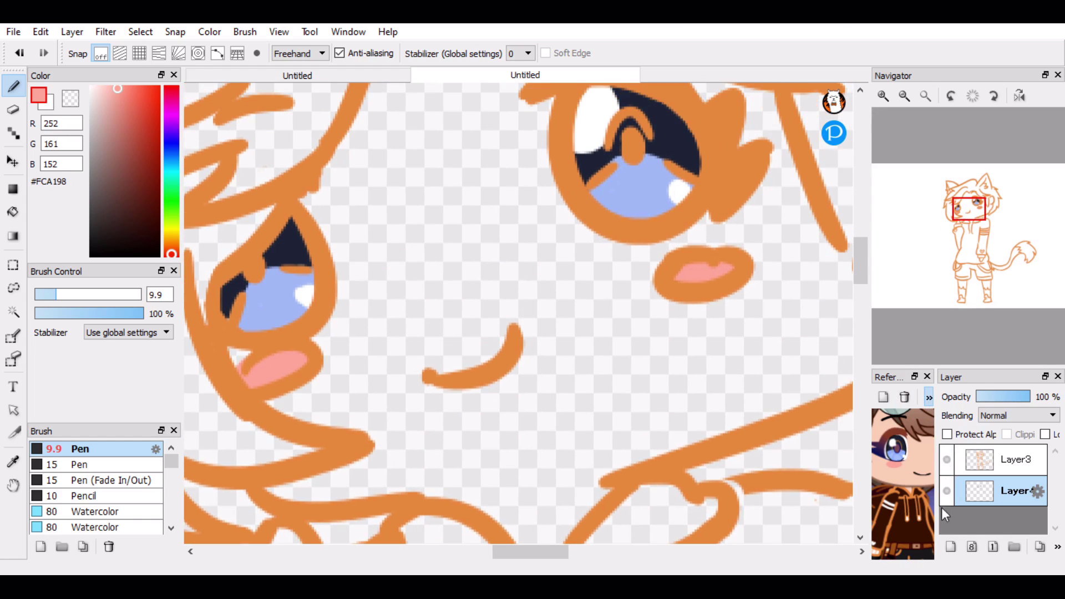
- Add a new layer beneath the line art and paint the lower hoodie body in dark brown #351100 sampled from the reference
left_click_drag(898, 450, 886, 379)
left_click(908, 466)
left_click(950, 546)
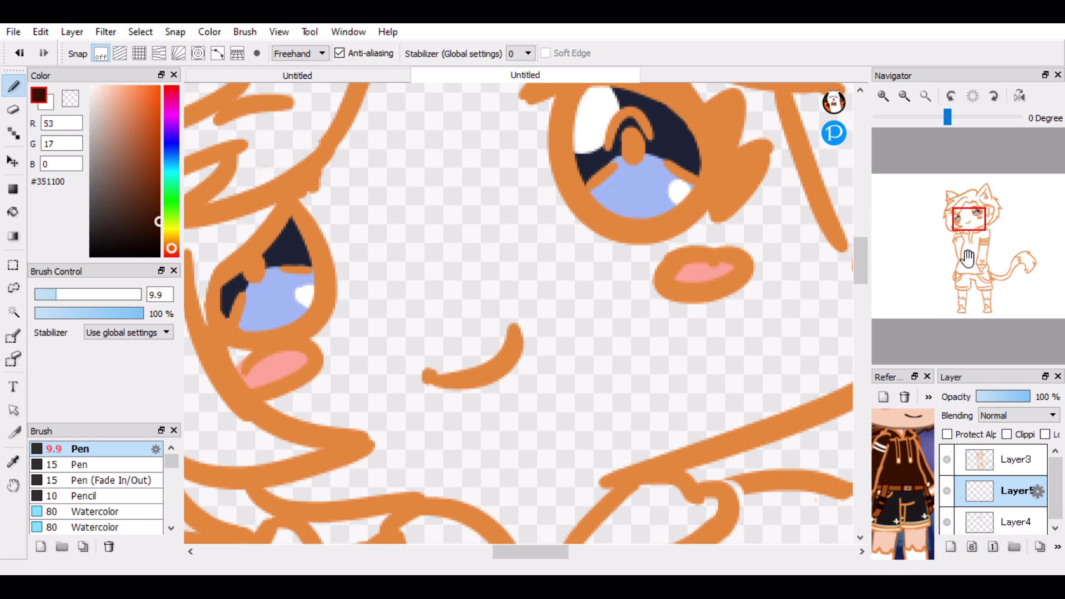
left_click_drag(970, 254, 971, 257)
mouse_move(349, 148)
left_mouse_down()
mouse_move(304, 281)
mouse_move(255, 364)
mouse_move(275, 409)
left_mouse_up()
mouse_move(476, 178)
left_mouse_down()
mouse_move(294, 366)
mouse_move(574, 409)
mouse_move(422, 430)
left_mouse_up()
key("ctrl+z")
mouse_move(335, 305)
left_mouse_down()
mouse_move(307, 417)
mouse_move(672, 430)
left_mouse_up()
mouse_move(638, 222)
left_mouse_down()
mouse_move(673, 223)
mouse_move(728, 252)
mouse_move(598, 261)
mouse_move(633, 280)
mouse_move(620, 310)
mouse_move(660, 389)
left_mouse_up()
left_click_drag(702, 255, 781, 255)
mouse_move(654, 351)
left_mouse_down()
mouse_move(689, 430)
mouse_move(585, 369)
mouse_move(520, 256)
mouse_move(475, 380)
mouse_move(420, 351)
mouse_move(370, 403)
mouse_move(345, 378)
left_mouse_up()
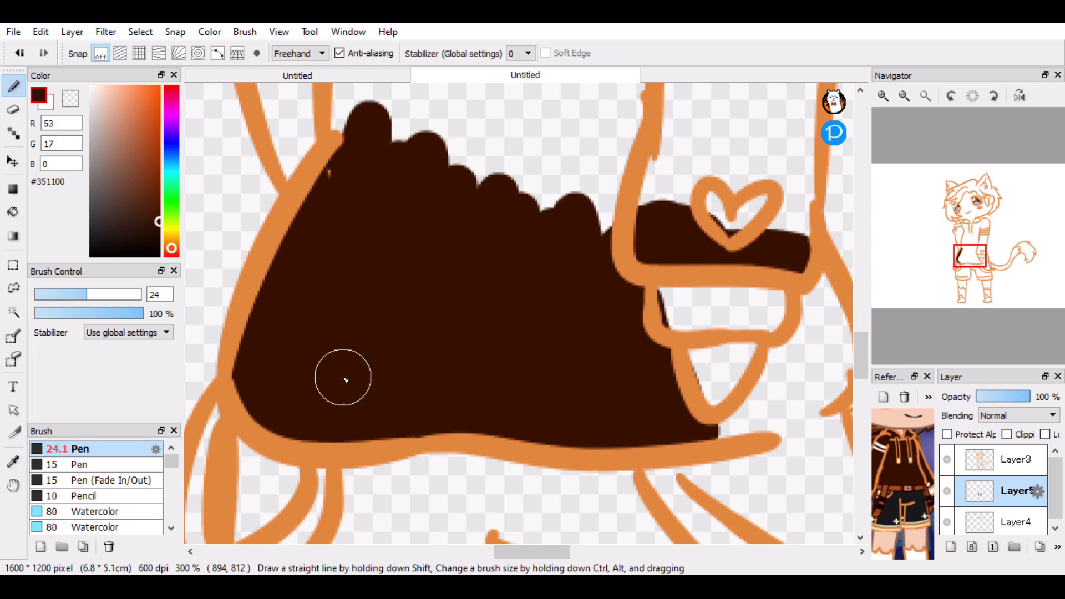
- Fill the hoodie's lower right corner with dark brown and erase the overspill inside the cuff and hand below it
left_click_drag(971, 277, 983, 269)
mouse_move(565, 239)
left_mouse_down()
mouse_move(584, 297)
mouse_move(563, 333)
mouse_move(521, 362)
mouse_move(563, 241)
mouse_move(552, 295)
left_mouse_up()
key("e")
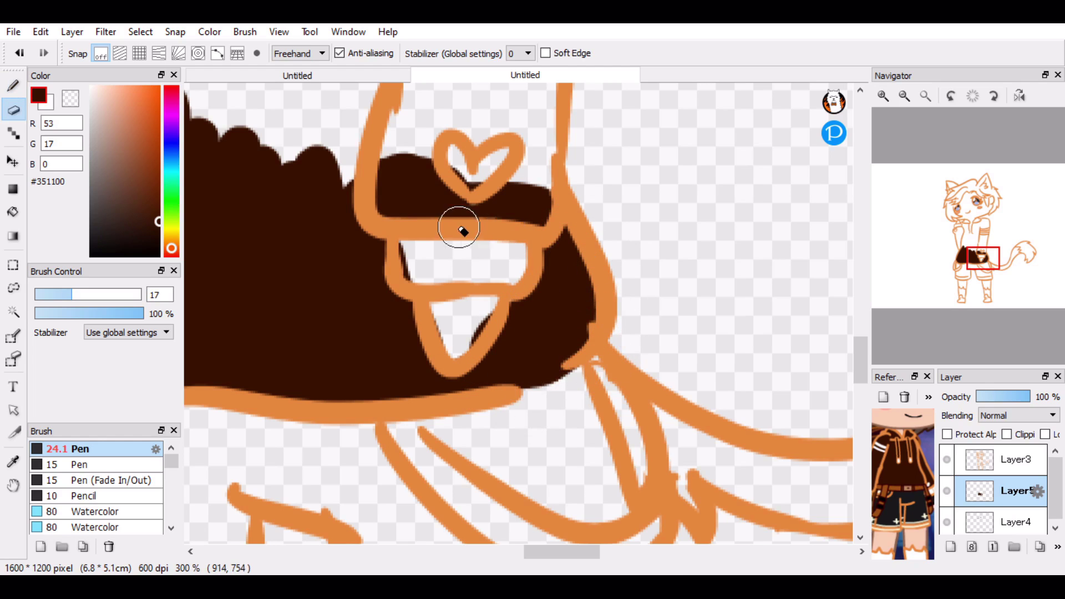
key("b")
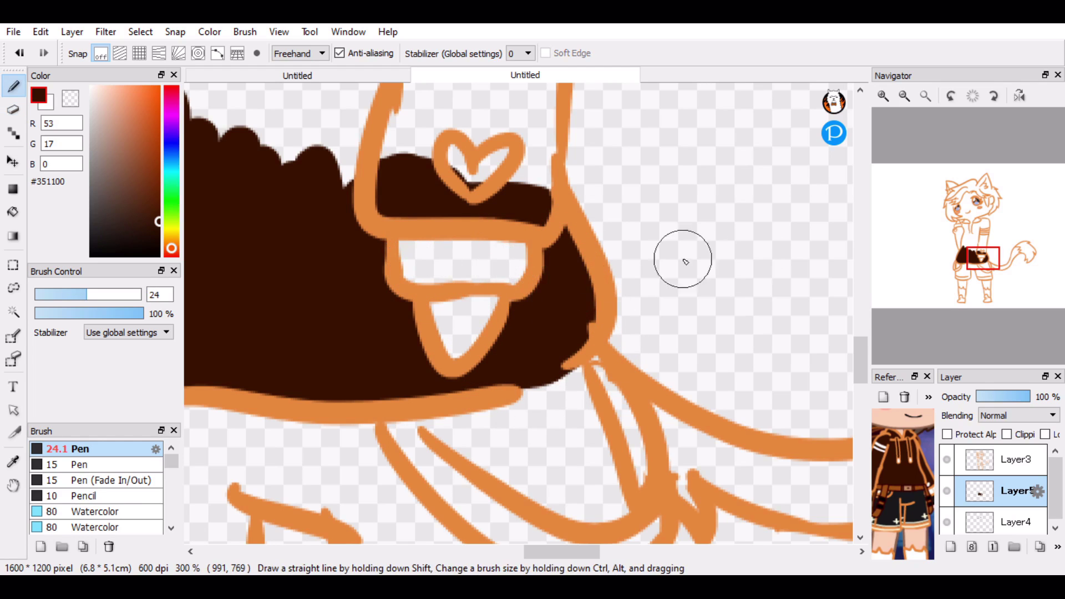
- Fill the lower right sleeve around the heart with dark brown and patch the sleeve's inner outline in orange #E28740 on Layer3
left_click_drag(983, 258, 979, 247)
left_click(523, 184)
mouse_move(494, 339)
left_mouse_down()
mouse_move(502, 245)
mouse_move(543, 219)
mouse_move(608, 414)
mouse_move(598, 298)
left_mouse_up()
left_click(968, 466)
right_click(467, 246)
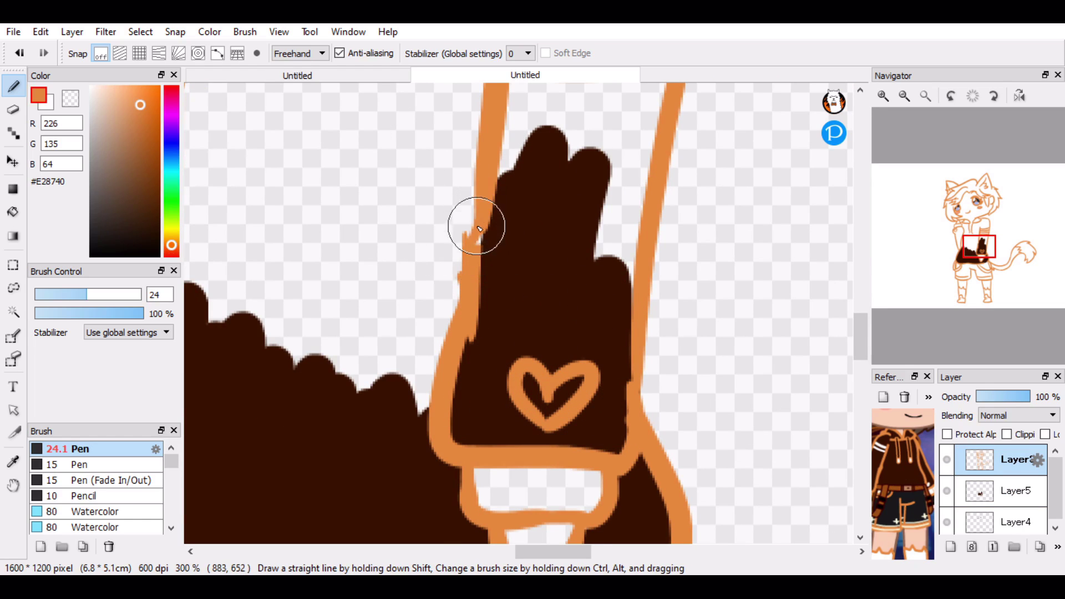
- Fill the rest of the right sleeve, the shoulder and the right hood flap with dark brown #351100 on Layer5
right_click(547, 297)
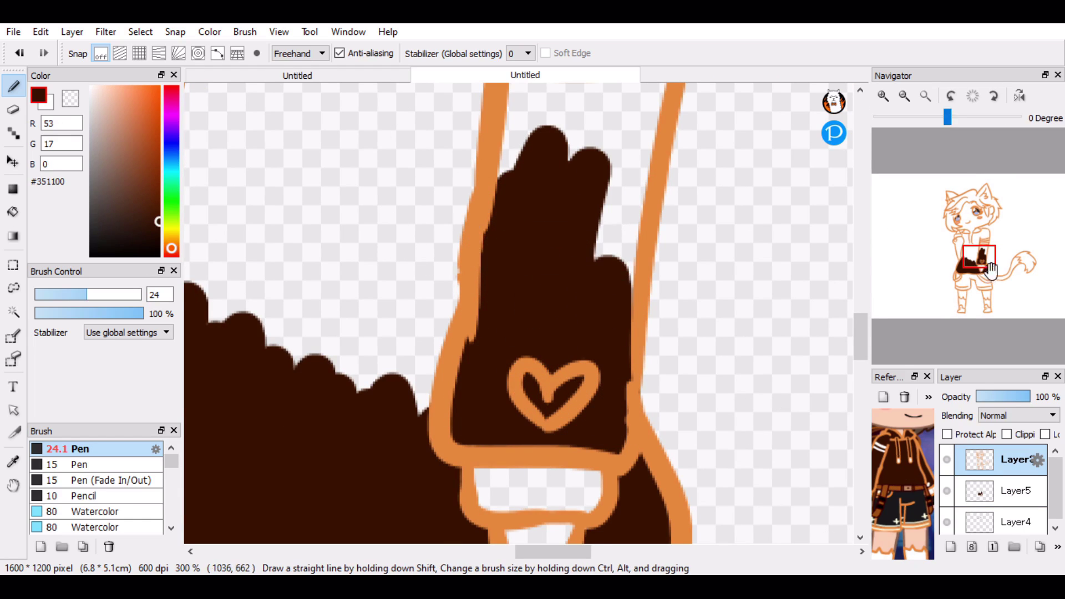
left_click(984, 249)
left_click(998, 493)
left_click_drag(982, 233, 980, 242)
mouse_move(493, 177)
left_mouse_down()
mouse_move(650, 166)
mouse_move(616, 346)
mouse_move(576, 352)
mouse_move(509, 203)
mouse_move(527, 214)
left_mouse_up()
left_click_drag(980, 255, 980, 240)
mouse_move(552, 231)
left_mouse_down()
mouse_move(527, 404)
mouse_move(642, 309)
mouse_move(664, 435)
left_mouse_up()
mouse_move(668, 183)
left_mouse_down()
mouse_move(629, 131)
mouse_move(537, 152)
mouse_move(508, 205)
mouse_move(569, 175)
mouse_move(502, 272)
mouse_move(485, 326)
mouse_move(541, 131)
mouse_move(442, 187)
mouse_move(453, 150)
mouse_move(386, 189)
left_mouse_up()
left_click(552, 118, "alt")
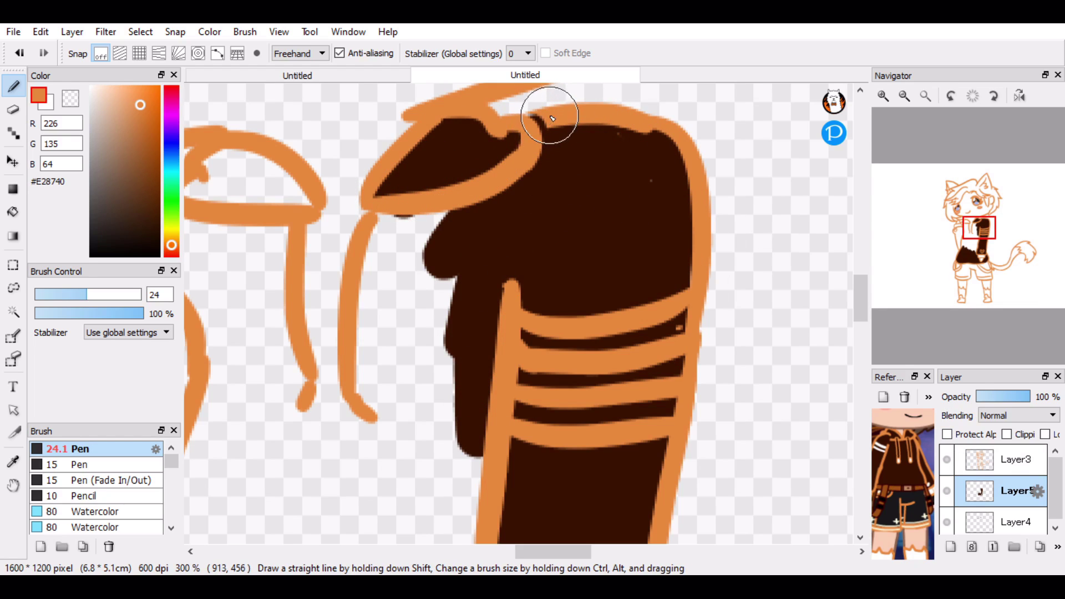
key("e")
left_click_drag(660, 182, 614, 147)
key("ctrl+z")
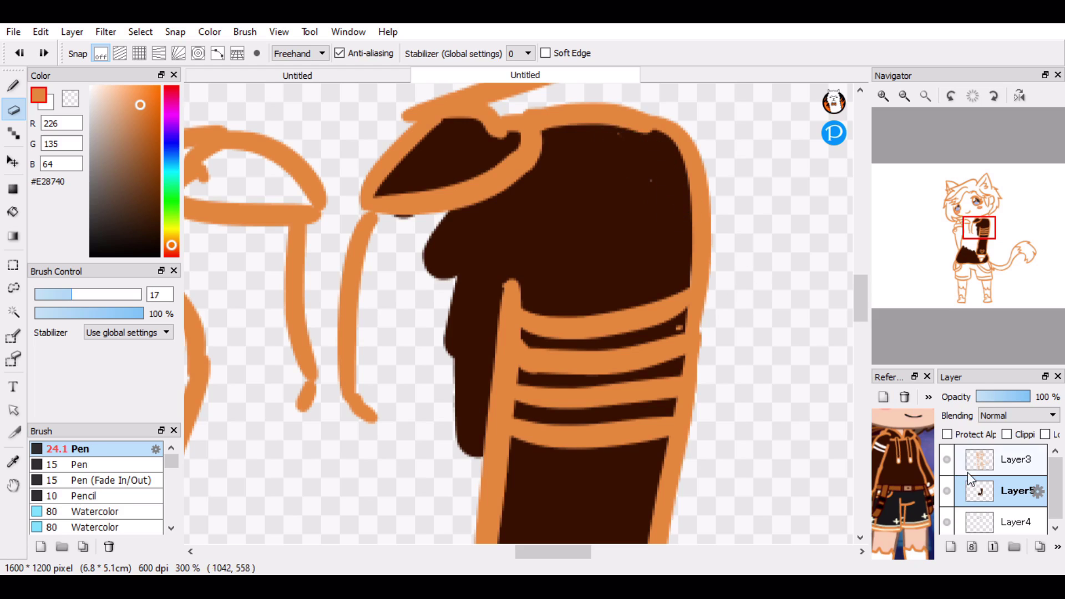
key("ctrl+z")
- Close the outline gap between the hood and right shoulder in orange #E28740 on Layer3 and clean its edges
left_click(968, 472)
right_click(543, 131)
key("b")
left_click(552, 119, "alt")
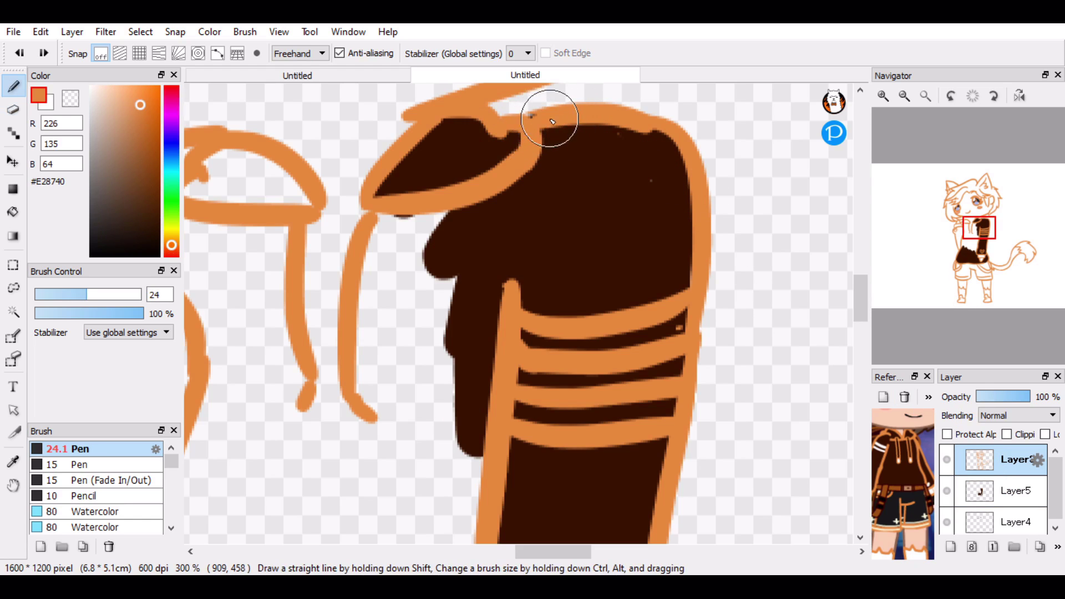
key("e")
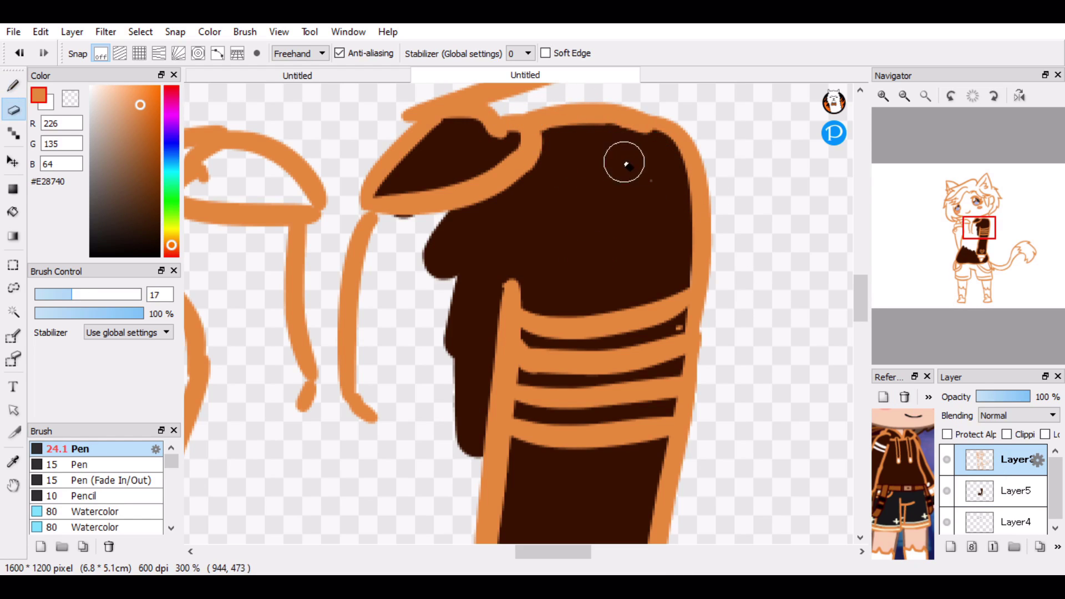
- Fill the hoodie's chest and left hood flap with dark brown #351100 on Layer5 and tidy the fill's edges
left_click(1004, 491)
right_click(592, 209)
mouse_move(666, 184)
left_mouse_down()
mouse_move(641, 186)
mouse_move(653, 203)
left_mouse_up()
key("b")
mouse_move(419, 222)
left_mouse_down()
mouse_move(402, 189)
mouse_move(451, 468)
left_mouse_up()
left_click_drag(960, 242, 973, 223)
mouse_move(353, 280)
left_mouse_down()
mouse_move(375, 257)
mouse_move(433, 289)
mouse_move(423, 361)
mouse_move(302, 297)
mouse_move(378, 458)
mouse_move(471, 399)
left_mouse_up()
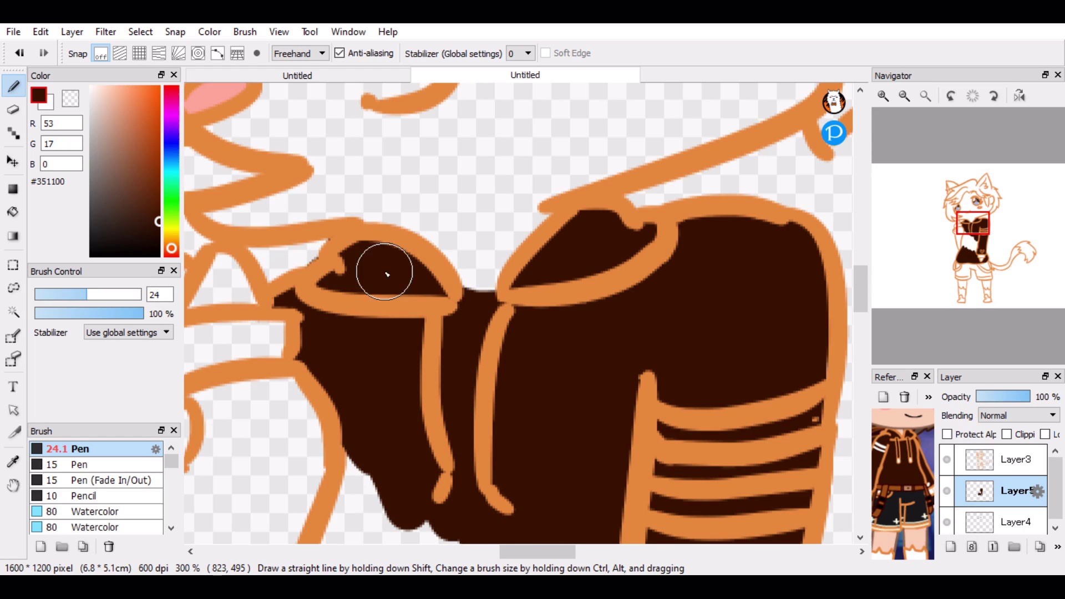
key("e")
key("b")
left_click(340, 279)
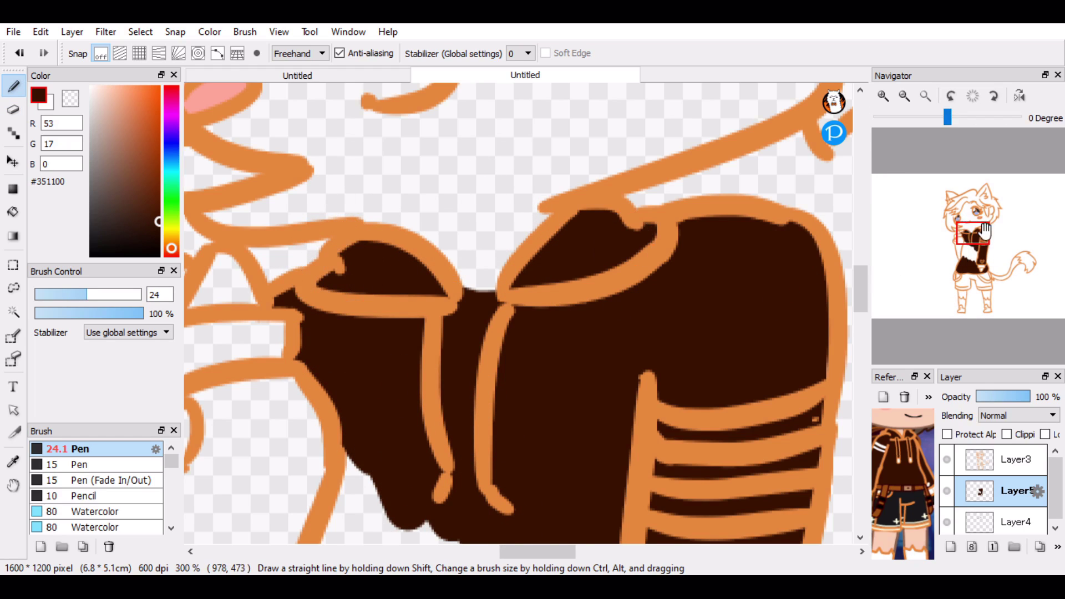
- Fill the remaining middle of the hoodie and the raised left sleeve with dark brown
left_click_drag(963, 251, 968, 236)
mouse_move(384, 488)
left_mouse_down()
mouse_move(414, 234)
mouse_move(488, 228)
mouse_move(575, 328)
mouse_move(533, 522)
left_mouse_up()
left_click_drag(968, 237, 977, 248)
mouse_move(527, 133)
left_mouse_down()
mouse_move(465, 412)
mouse_move(385, 331)
left_mouse_up()
mouse_move(978, 249)
left_mouse_down()
mouse_move(983, 258)
mouse_move(958, 237)
left_mouse_up()
mouse_move(435, 218)
left_mouse_down()
mouse_move(416, 179)
mouse_move(578, 149)
mouse_move(537, 506)
mouse_move(476, 352)
mouse_move(506, 176)
mouse_move(542, 221)
left_mouse_up()
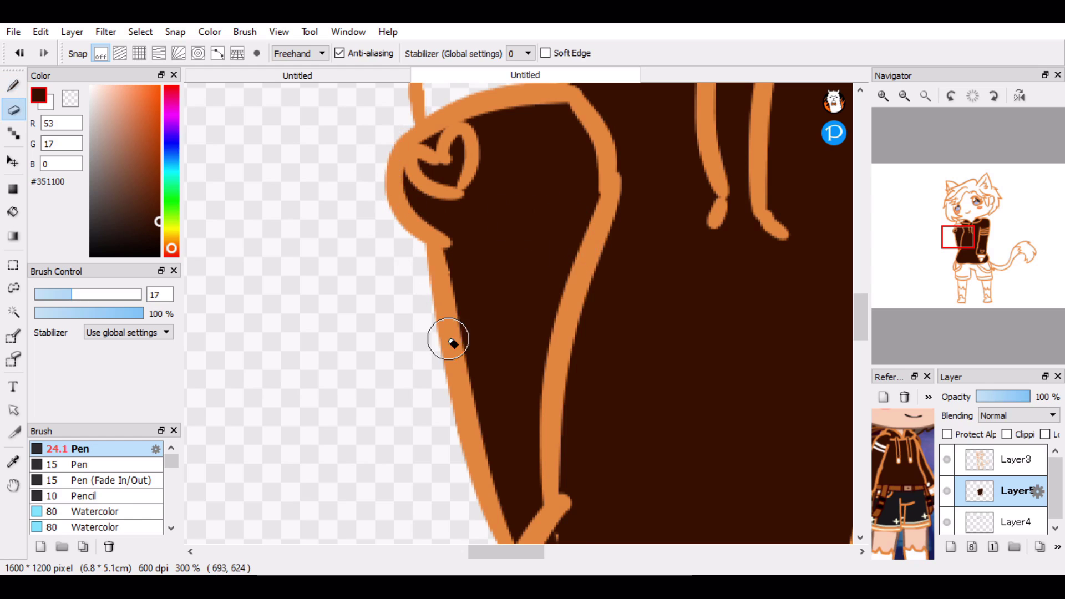
- Erase the stray orange bits near the hoodie's waist and the right sleeve's inner edge on Layer3
mouse_move(927, 245)
left_mouse_down()
mouse_move(968, 300)
mouse_move(963, 263)
left_mouse_up()
left_click(1015, 460)
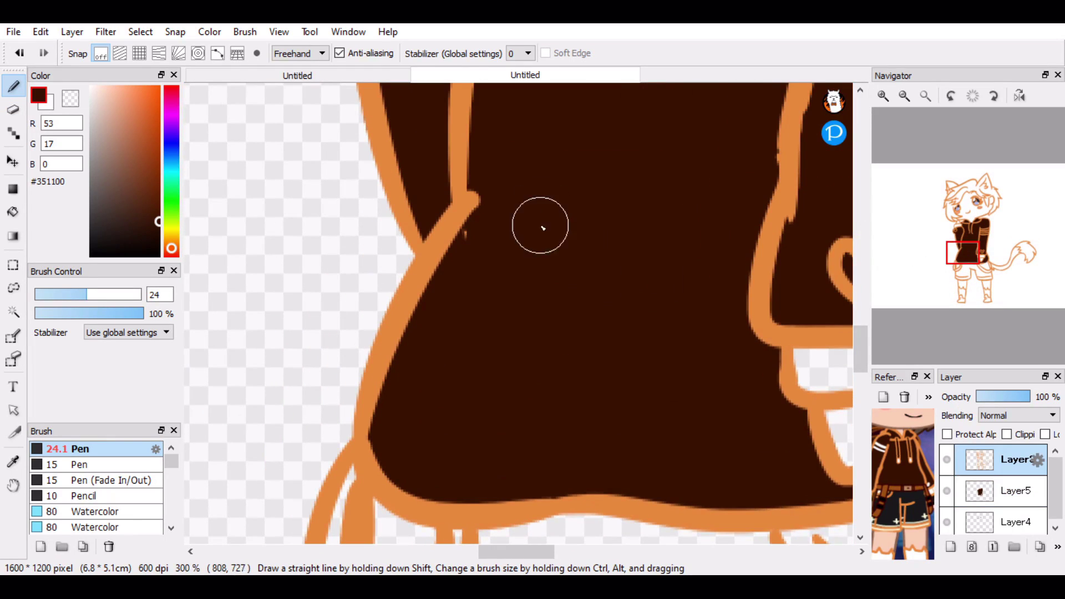
key("e")
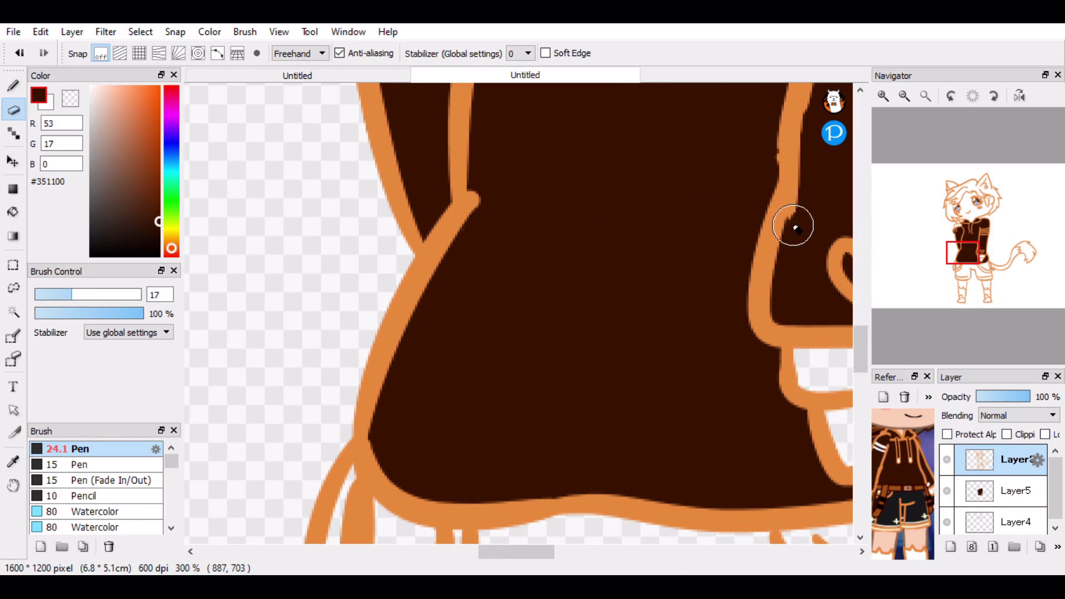
key("b")
- Fill two right sleeve stripes, both cuffs and both sleeve hearts with white #FFFFFF on Layer5
left_click(925, 96)
left_click(883, 96)
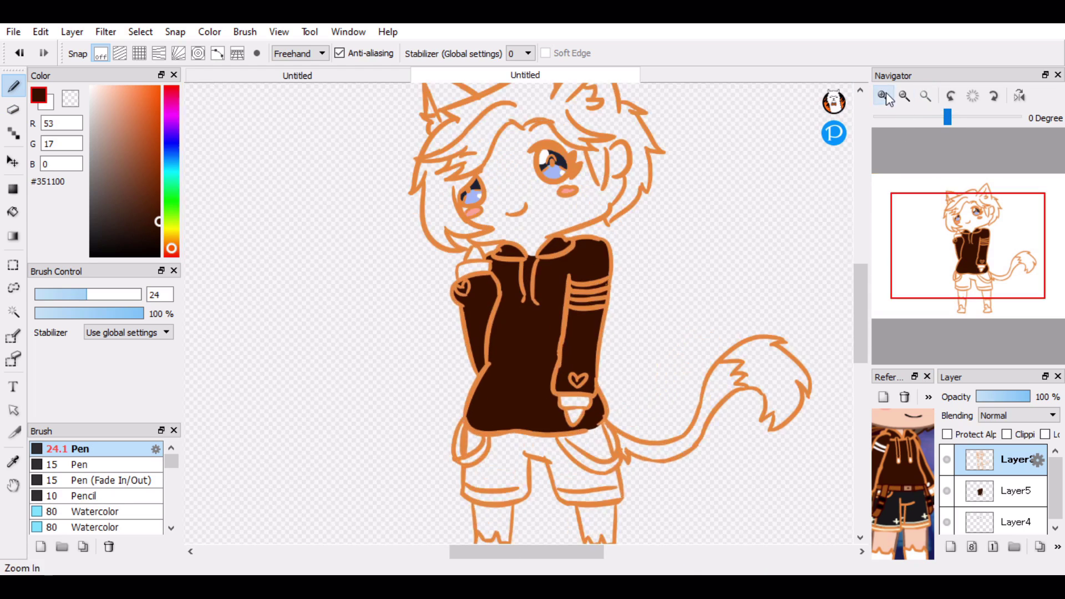
left_click(883, 96)
left_click(883, 96)
key("x")
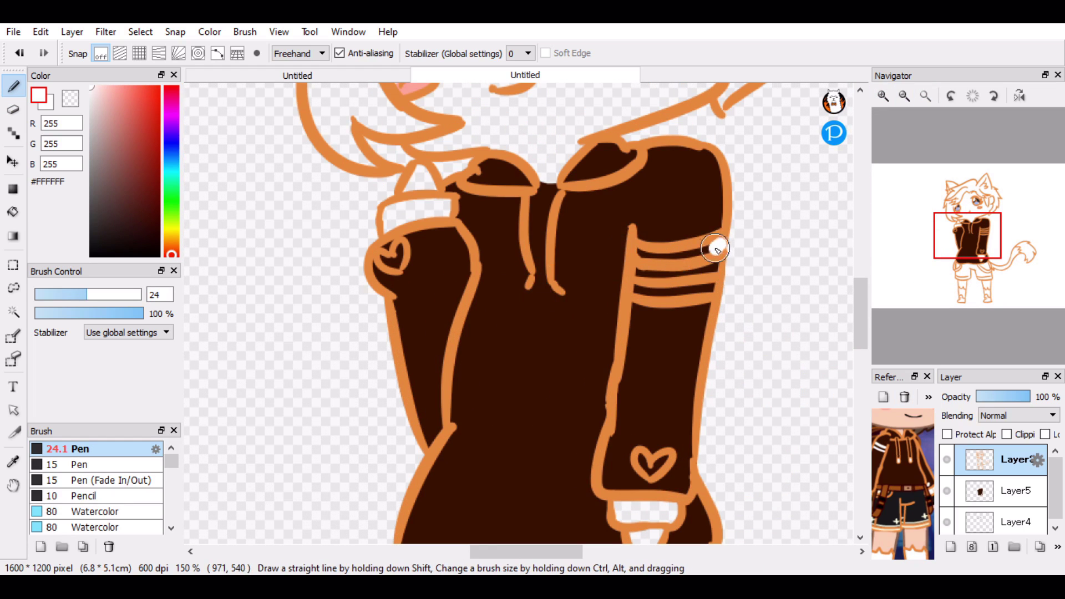
key("ctrl+z")
left_click(994, 490)
left_click_drag(639, 248, 646, 250)
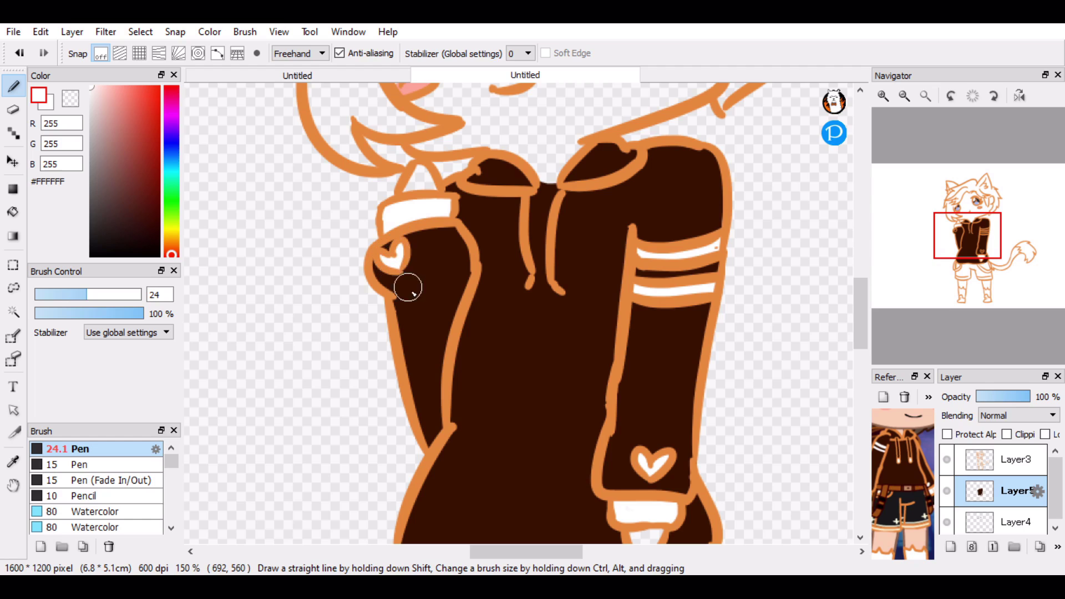
- Widen the ends of both white sleeve stripes by erasing the surrounding orange outline on Layer3
key("ctrl+Up")
key("e")
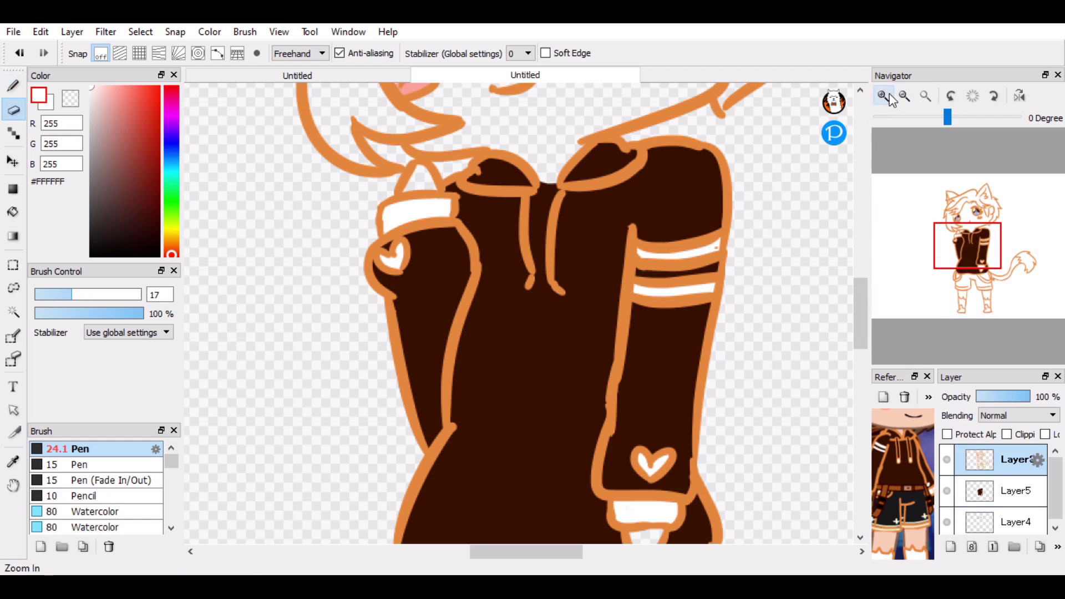
left_click(886, 97)
left_click(886, 96)
left_click(886, 96)
left_click(886, 97)
left_click_drag(991, 248, 984, 239)
left_click_drag(649, 278, 665, 275)
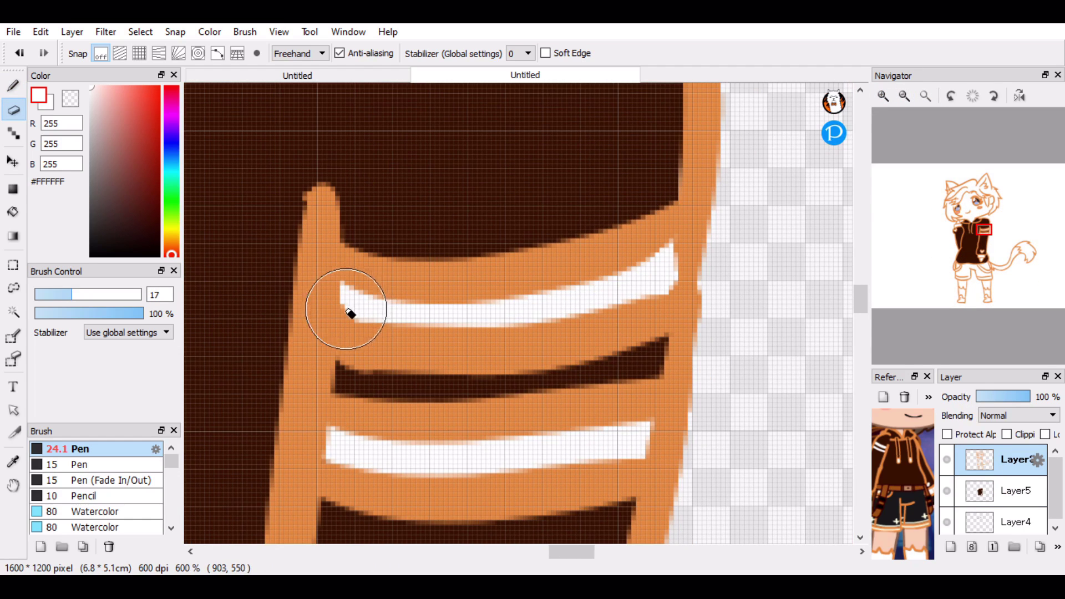
left_click_drag(347, 311, 344, 296)
left_click_drag(642, 428, 641, 445)
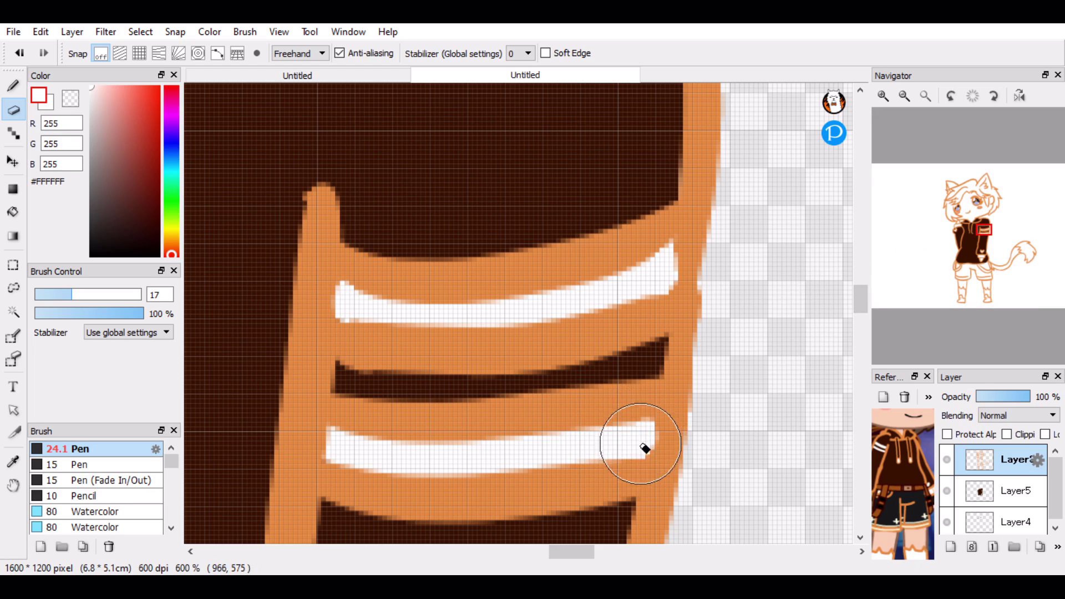
left_click_drag(347, 446, 421, 482)
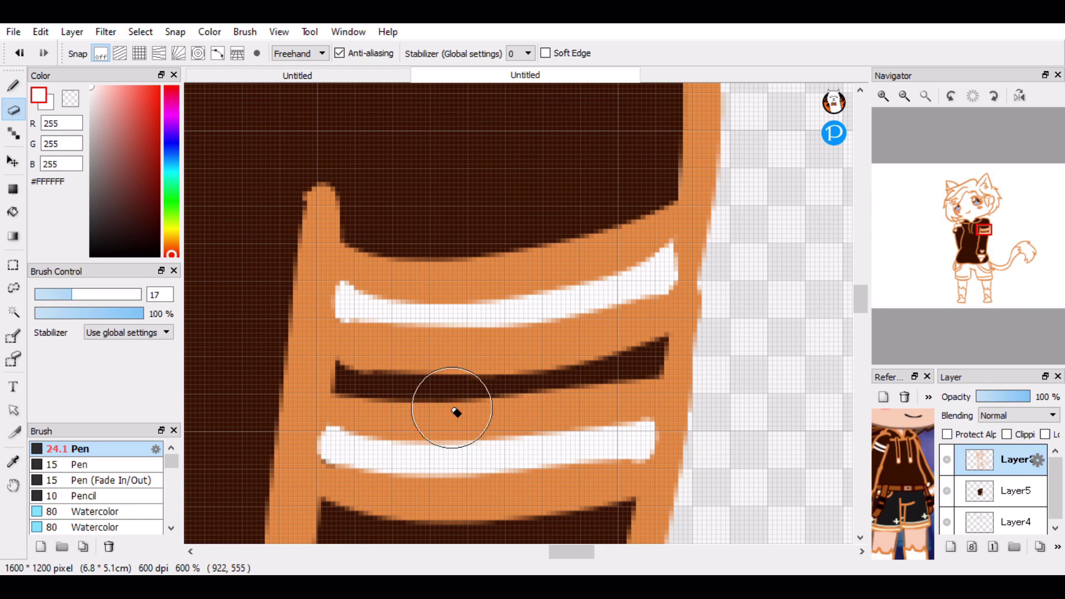
- Paint the tips of both hoodie drawstrings white on Layer5
key("b")
left_click(1015, 491)
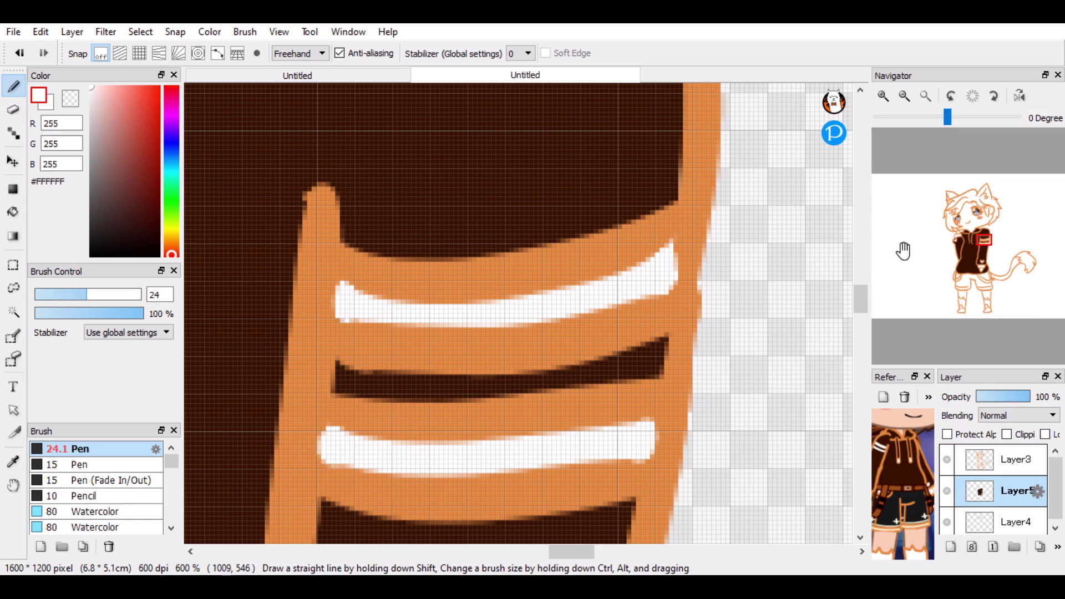
left_click(925, 96)
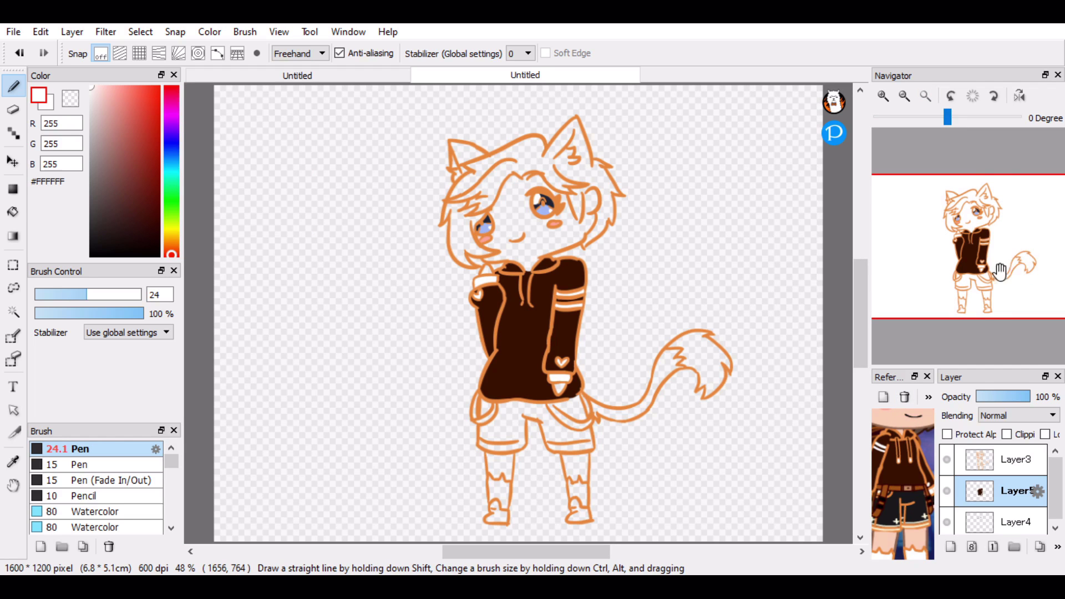
left_click(882, 97)
left_click(882, 97)
left_click(882, 97)
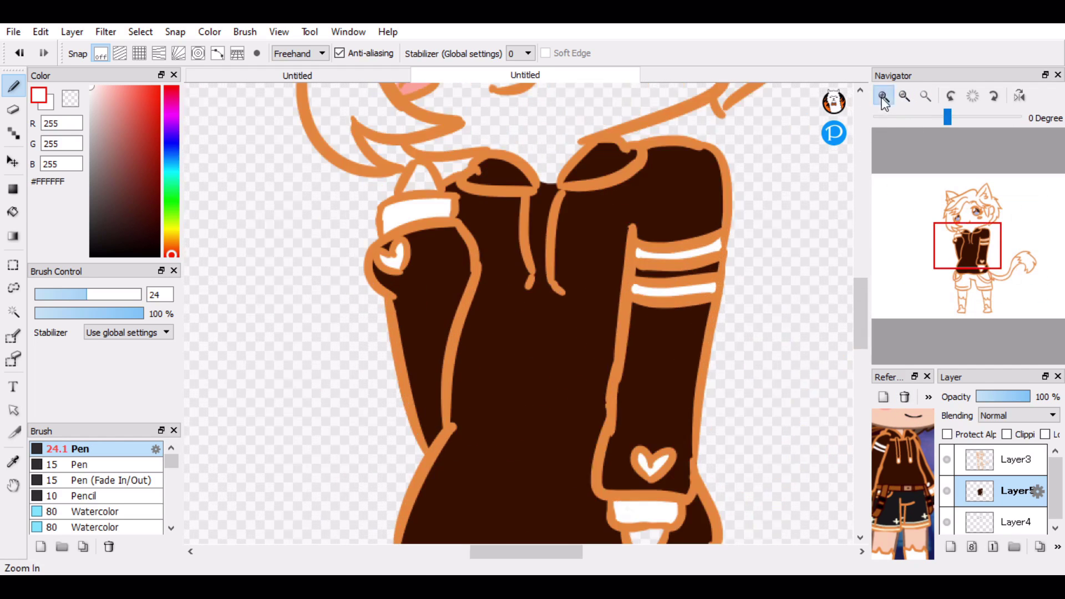
left_click(883, 96)
key("ctrl+z")
mouse_move(540, 239)
left_mouse_down()
mouse_move(542, 256)
mouse_move(549, 241)
left_mouse_up()
left_click_drag(583, 256, 596, 261)
key("ctrl+z")
key("ctrl+z")
left_click_drag(585, 255, 595, 268)
- Add a new layer above Layer5 and fill the hanging straps on both hips with brown #984E14 sampled from the reference belt
left_click(922, 97)
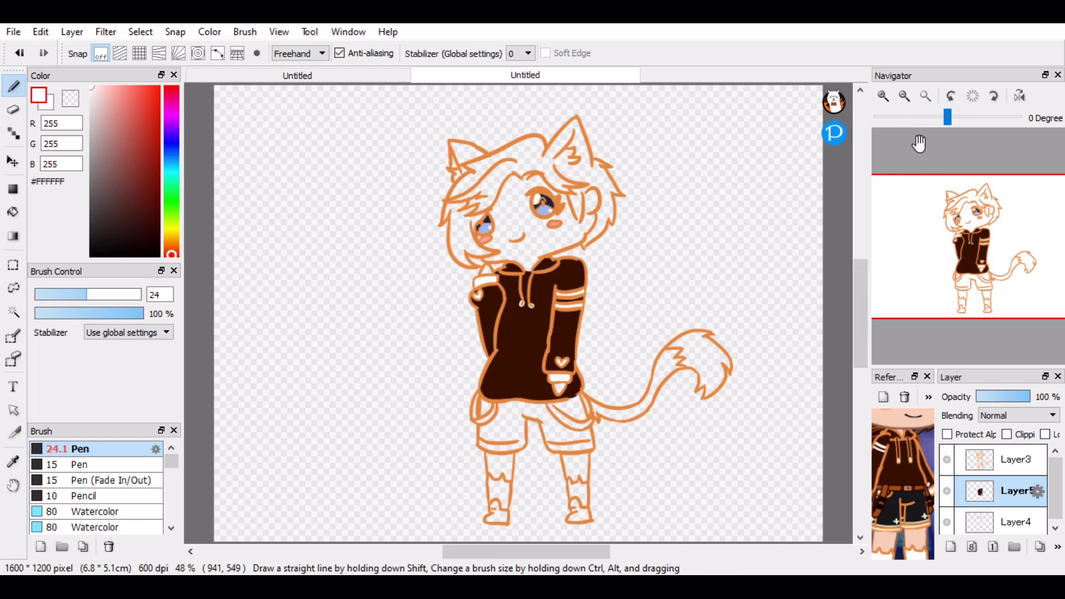
left_click(887, 94)
left_click(886, 93)
left_click(887, 93)
mouse_move(971, 253)
left_mouse_down()
mouse_move(981, 295)
mouse_move(972, 273)
left_mouse_up()
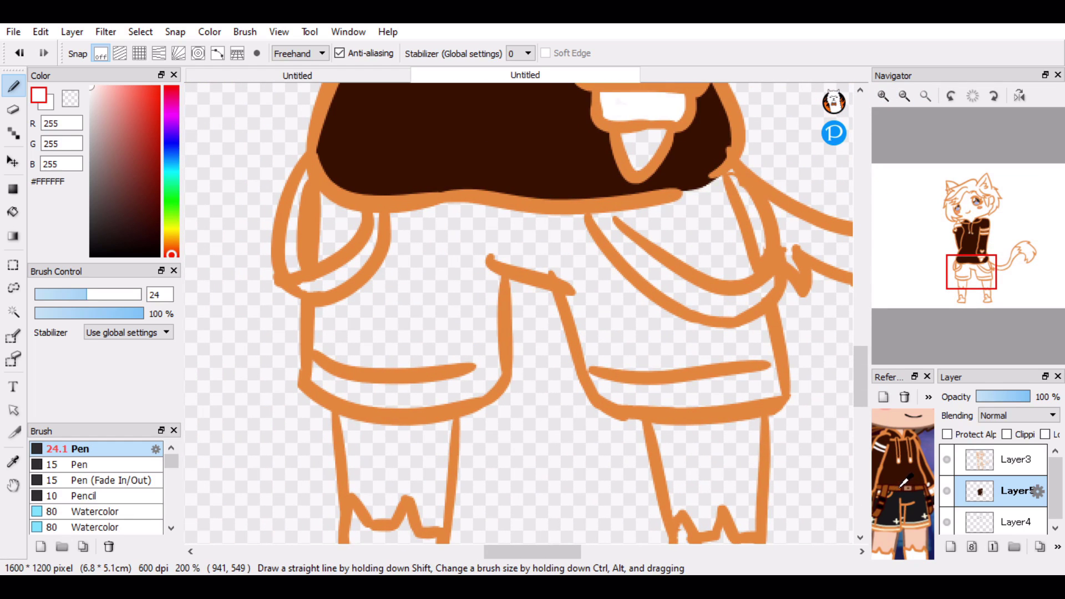
left_click(904, 482)
left_click(951, 547)
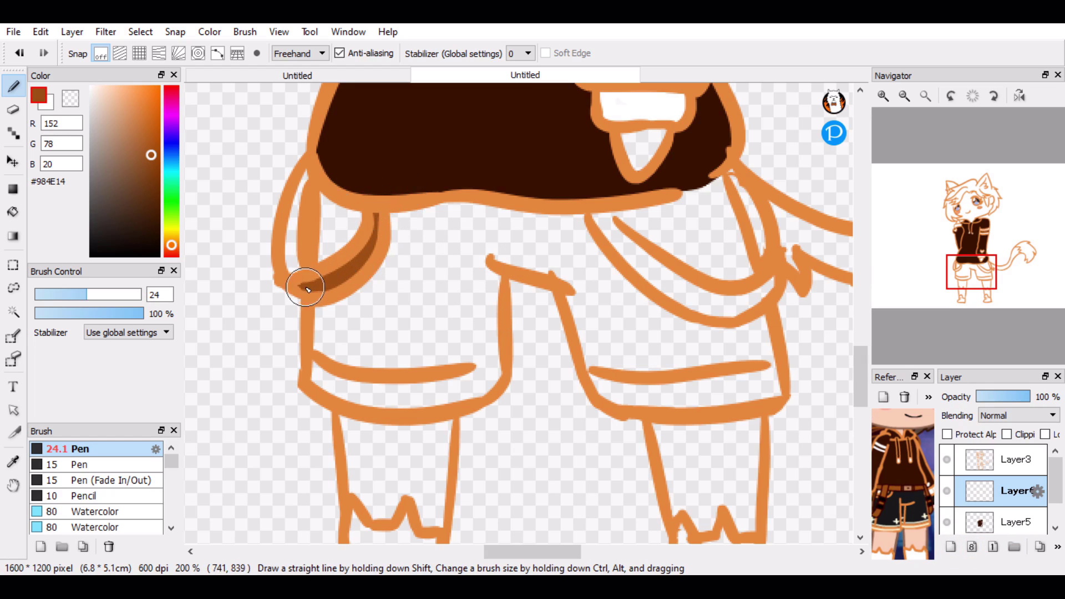
mouse_move(307, 169)
left_mouse_down()
mouse_move(293, 266)
mouse_move(310, 288)
left_mouse_up()
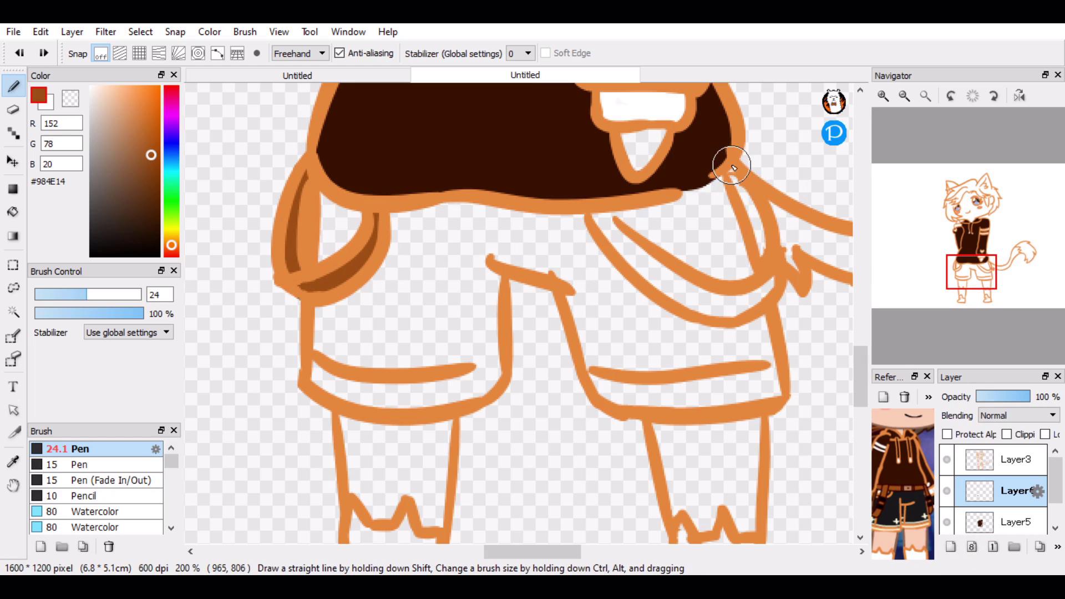
mouse_move(732, 166)
left_mouse_down()
mouse_move(763, 255)
mouse_move(671, 288)
mouse_move(620, 241)
left_mouse_up()
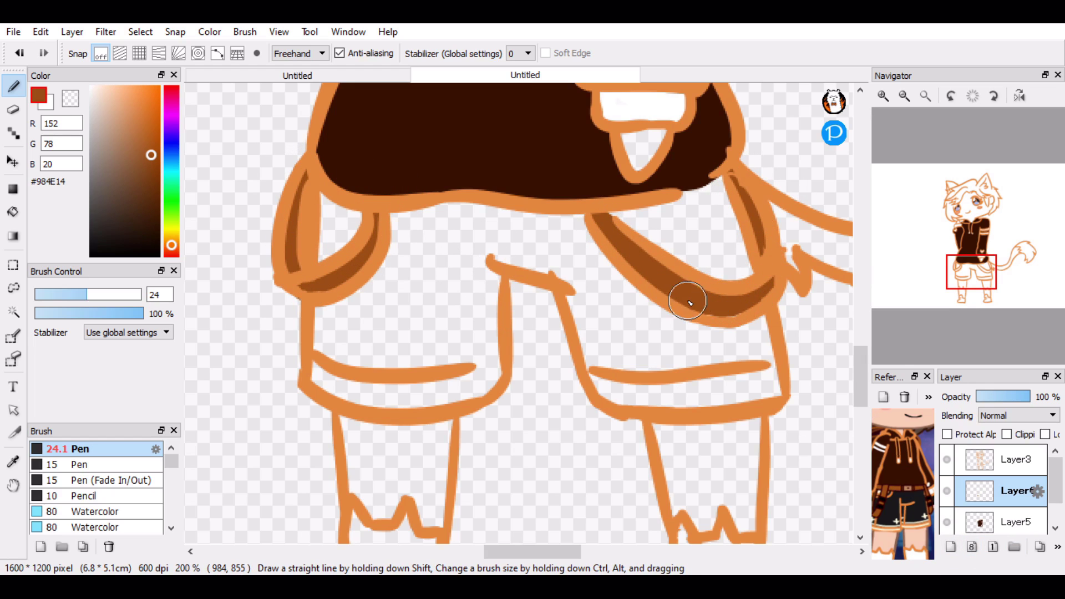
left_click_drag(688, 303, 771, 282)
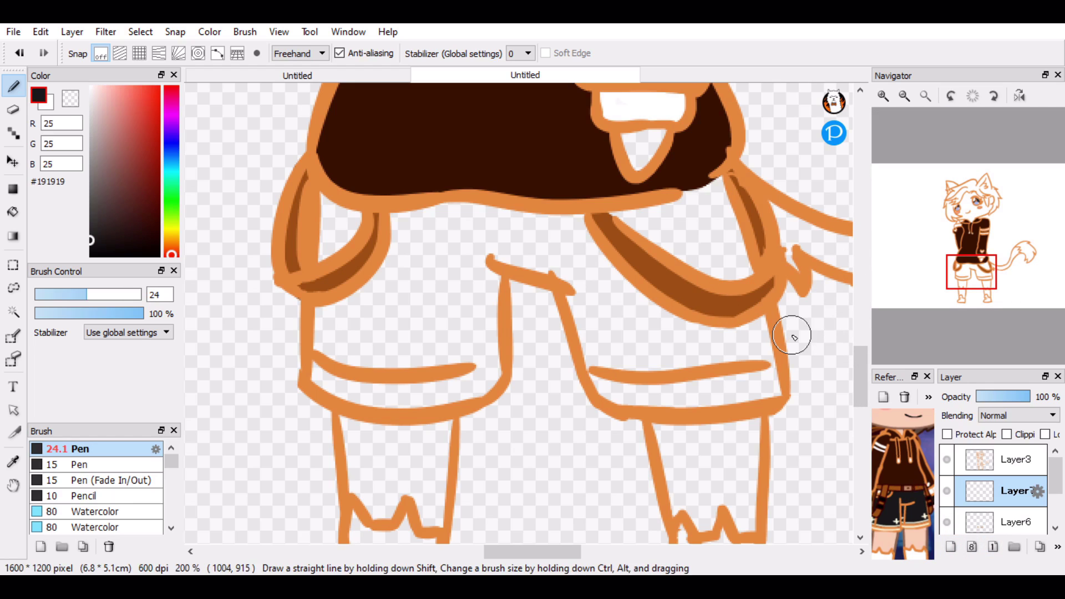
- Fill the left half of the shorts near-black #191919 on a new layer and move that layer beneath the hoodie layer Layer5
mouse_move(400, 218)
left_mouse_down()
mouse_move(380, 326)
mouse_move(326, 345)
mouse_move(405, 397)
mouse_move(483, 374)
mouse_move(366, 355)
mouse_move(423, 352)
mouse_move(435, 288)
mouse_move(564, 228)
mouse_move(574, 272)
mouse_move(469, 286)
mouse_move(453, 263)
left_mouse_up()
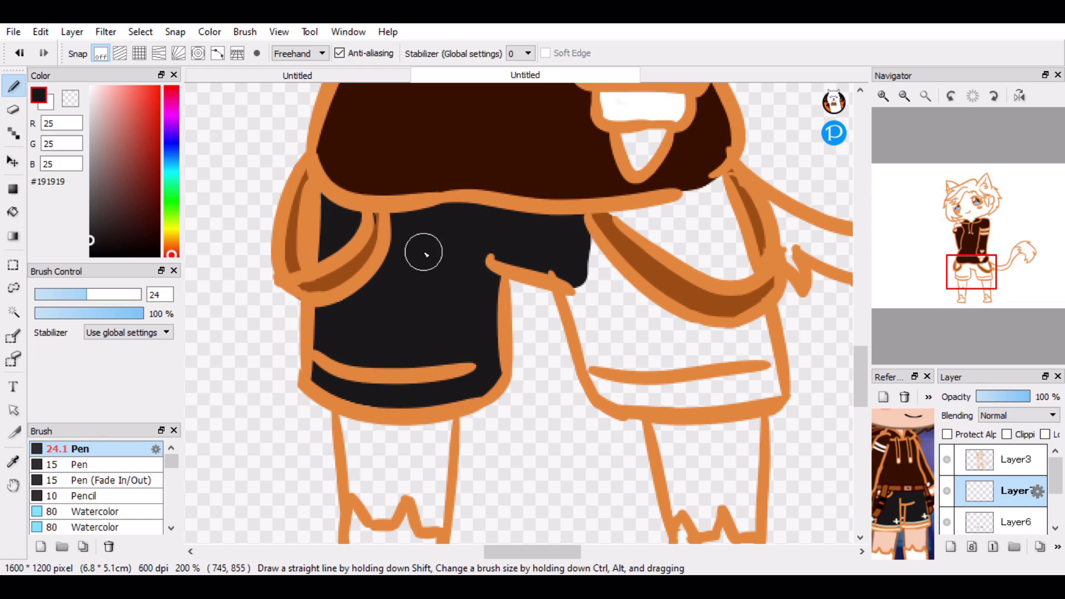
left_click_drag(1014, 491, 1004, 533)
mouse_move(584, 265)
left_mouse_down()
mouse_move(610, 388)
mouse_move(680, 397)
mouse_move(755, 343)
mouse_move(711, 203)
left_mouse_up()
key("ctrl+z")
key("ctrl+z")
left_click_drag(1014, 520, 991, 478)
left_click_drag(597, 375, 596, 358)
key("ctrl+z")
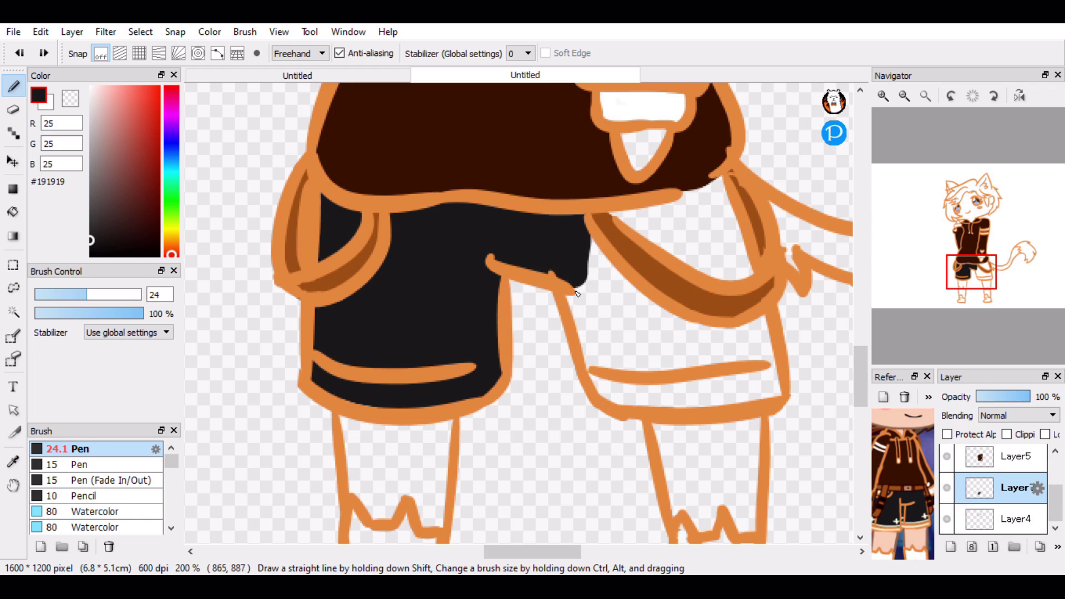
- Fill the right leg of the shorts and the area inside the right hip strap with near-black #191919
left_click_drag(572, 305, 599, 375)
mouse_move(760, 325)
left_mouse_down()
mouse_move(702, 331)
mouse_move(600, 265)
mouse_move(583, 281)
mouse_move(614, 280)
mouse_move(720, 361)
left_mouse_up()
left_click_drag(731, 290, 710, 181)
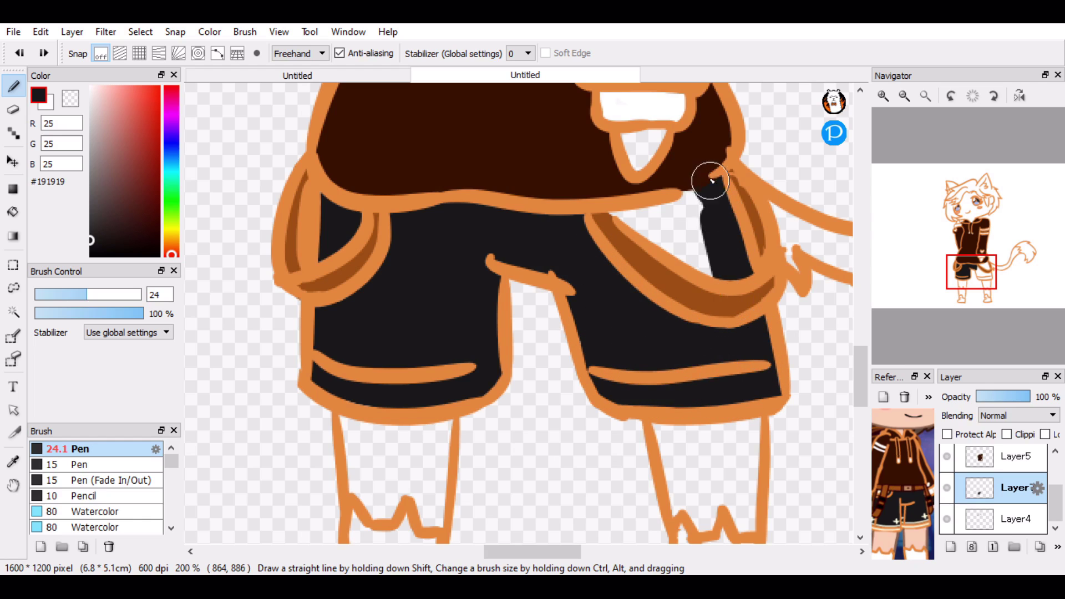
- Sample the line-art orange #E28740 from the right hem line of the shorts
left_click_drag(941, 278, 941, 301)
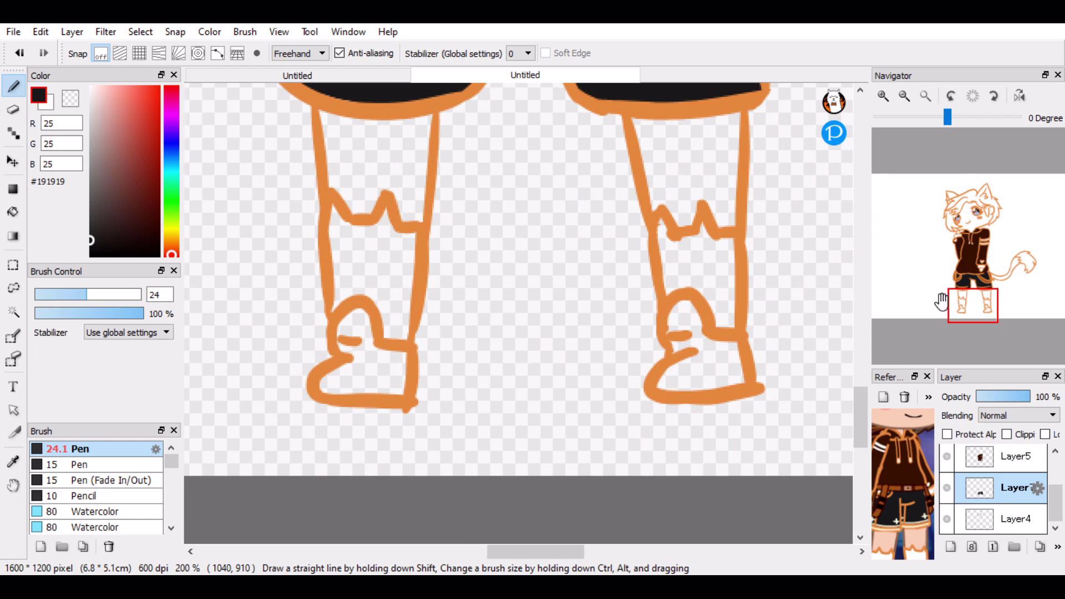
left_click_drag(976, 236, 976, 216)
left_click(661, 289, "alt")
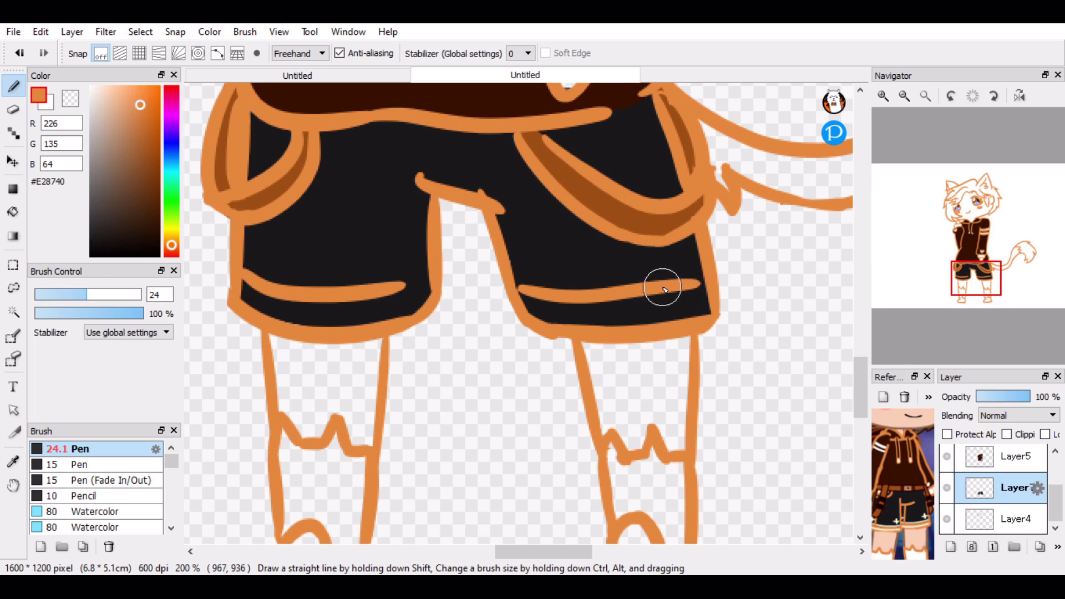
- On the line-art layer Layer3, draw a second orange stripe along the right-hand shorts cuff with the size 15 pen
left_click_drag(1055, 503, 1054, 478)
left_click(1015, 452)
left_click(110, 465)
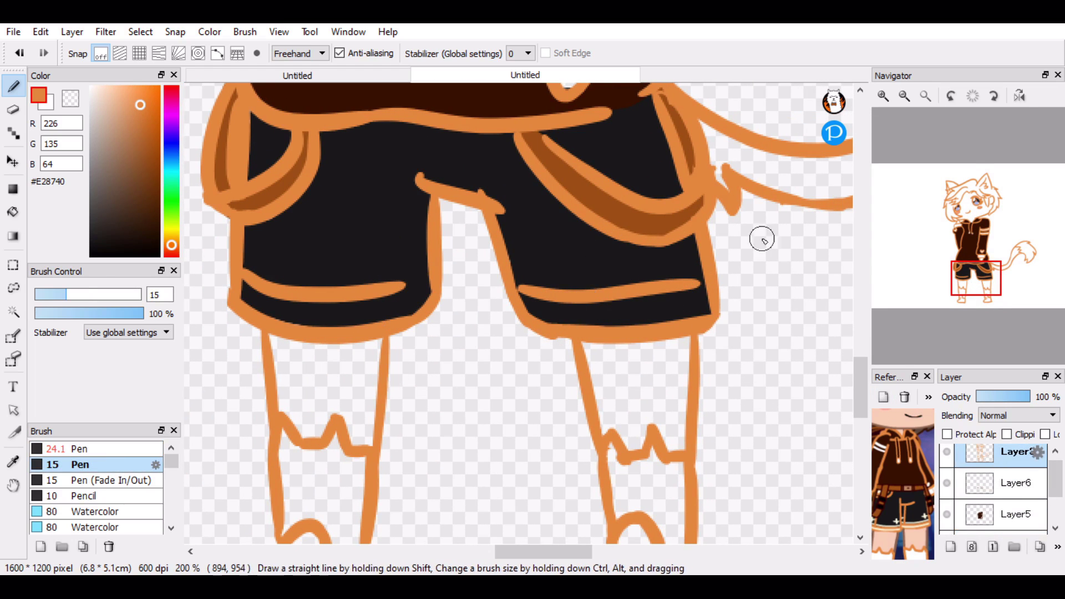
left_click(887, 95)
left_click(886, 95)
left_click(886, 95)
left_click_drag(978, 287, 983, 288)
left_click_drag(805, 212, 775, 223)
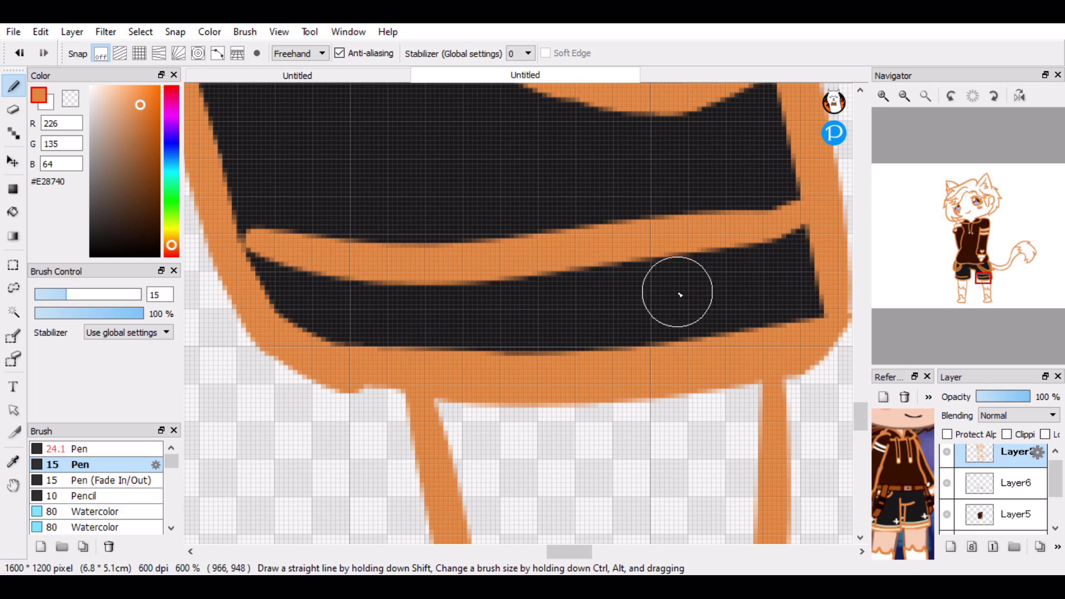
mouse_move(267, 291)
left_mouse_down()
mouse_move(371, 318)
mouse_move(661, 298)
mouse_move(806, 257)
mouse_move(609, 305)
left_mouse_up()
key("ctrl+z")
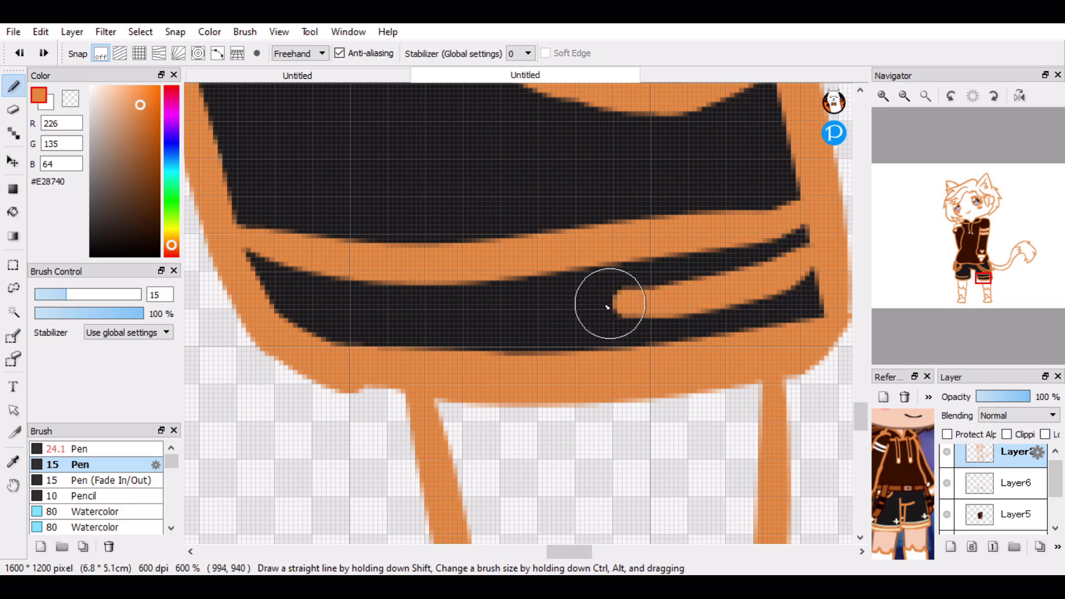
key("ctrl+z")
mouse_move(809, 258)
left_mouse_down()
mouse_move(511, 329)
mouse_move(268, 298)
left_mouse_up()
key("ctrl+z")
mouse_move(267, 298)
left_mouse_down()
mouse_move(476, 314)
mouse_move(608, 293)
left_mouse_up()
key("ctrl+z")
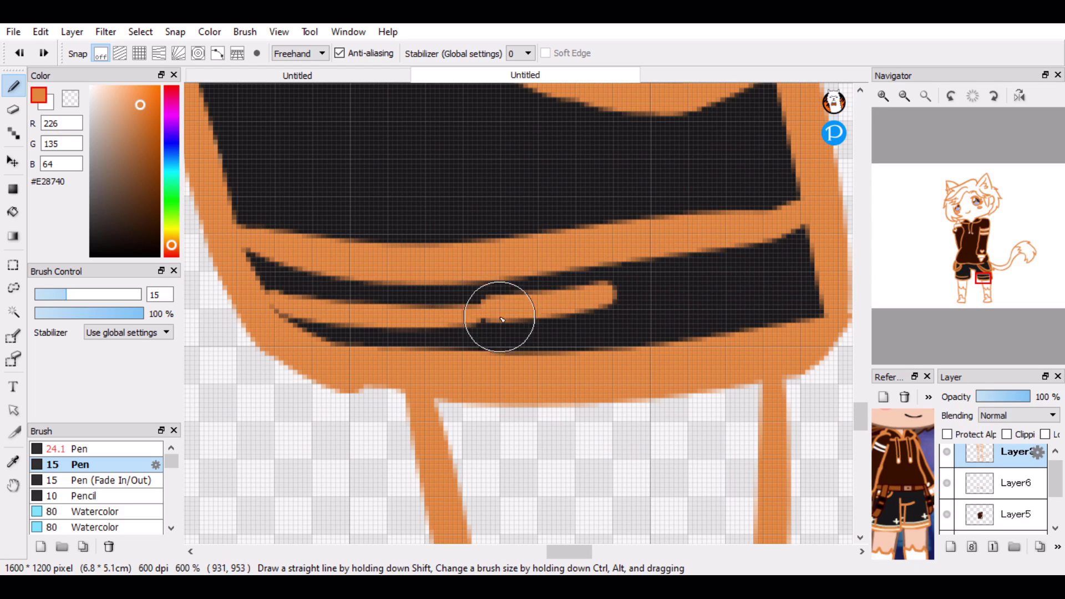
left_click_drag(476, 312, 773, 286)
key("ctrl+z")
left_click_drag(811, 252, 712, 288)
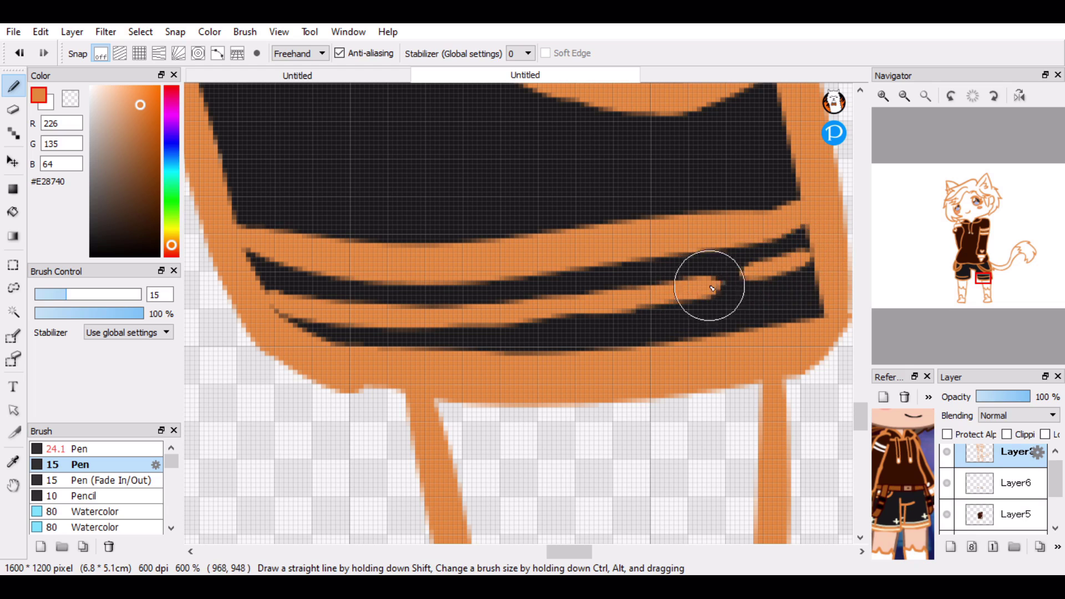
- Draw a matching second orange stripe along the cuff of the left-hand shorts leg
left_click_drag(983, 288, 964, 288)
mouse_move(707, 232)
left_mouse_down()
mouse_move(547, 285)
mouse_move(707, 220)
left_mouse_up()
key("ctrl+z")
mouse_move(717, 269)
left_mouse_down()
mouse_move(524, 342)
mouse_move(533, 338)
left_mouse_up()
key("ctrl+z")
key("ctrl+z")
left_click(538, 337)
key("ctrl+z")
mouse_move(718, 264)
left_mouse_down()
mouse_move(514, 350)
mouse_move(720, 261)
mouse_move(543, 339)
left_mouse_up()
key("ctrl+z")
left_click_drag(964, 287, 959, 288)
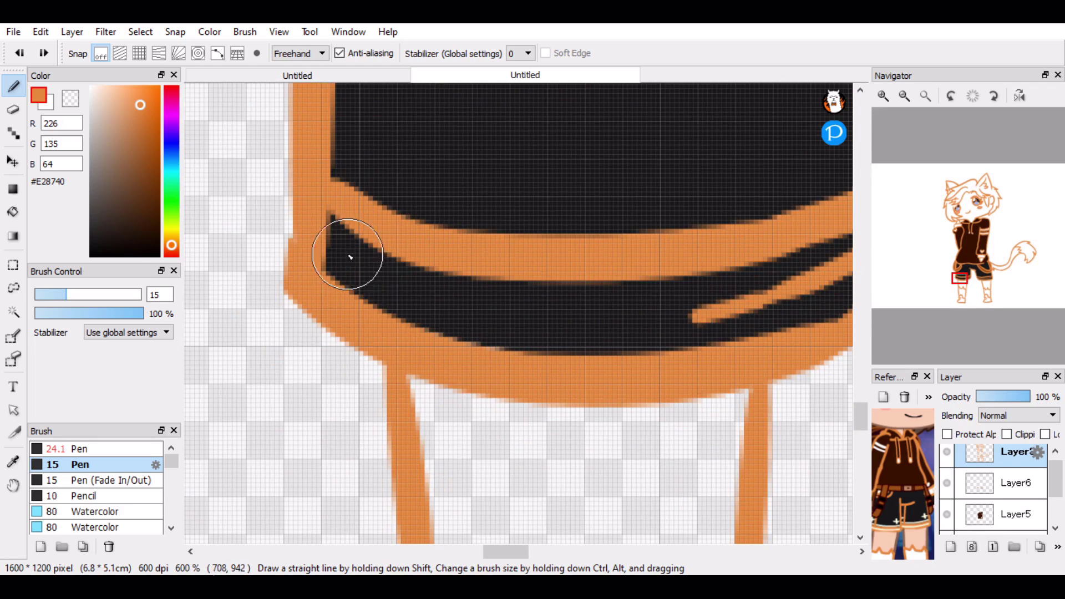
mouse_move(350, 257)
left_mouse_down()
mouse_move(418, 301)
mouse_move(599, 322)
mouse_move(703, 315)
mouse_move(619, 314)
left_mouse_up()
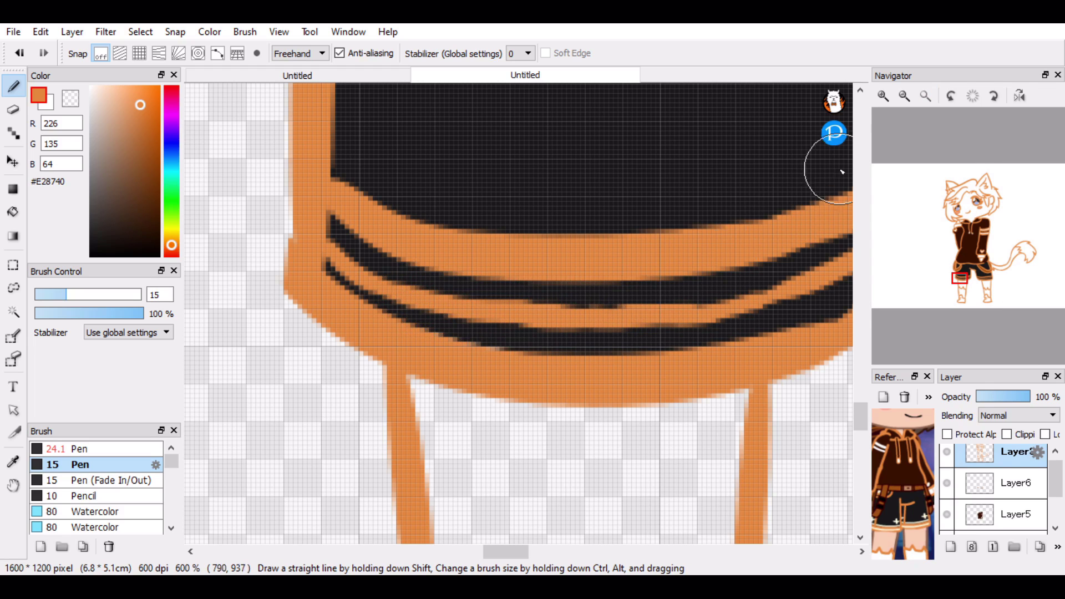
- Sample white (#FFFFFF) and paint the bands between the cuff stripes of both shorts legs on Layer7
left_click(925, 96)
left_click(903, 100)
left_click(903, 99)
left_click(903, 100)
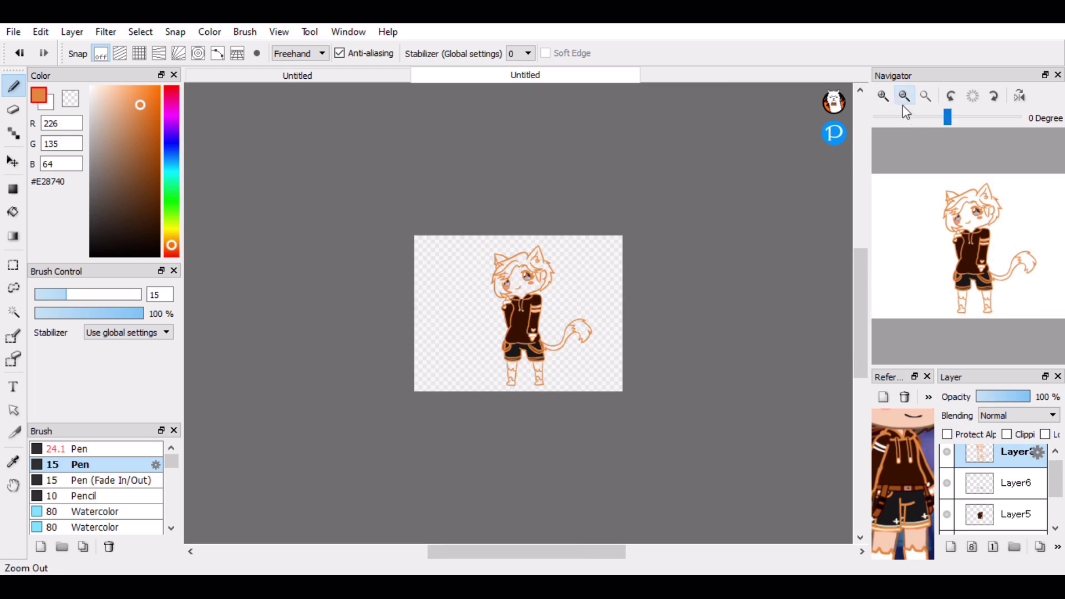
left_click(885, 100)
left_click(885, 99)
left_click(884, 99)
left_click(884, 99)
left_click(884, 101)
right_click(380, 173)
left_click_drag(970, 297, 967, 280)
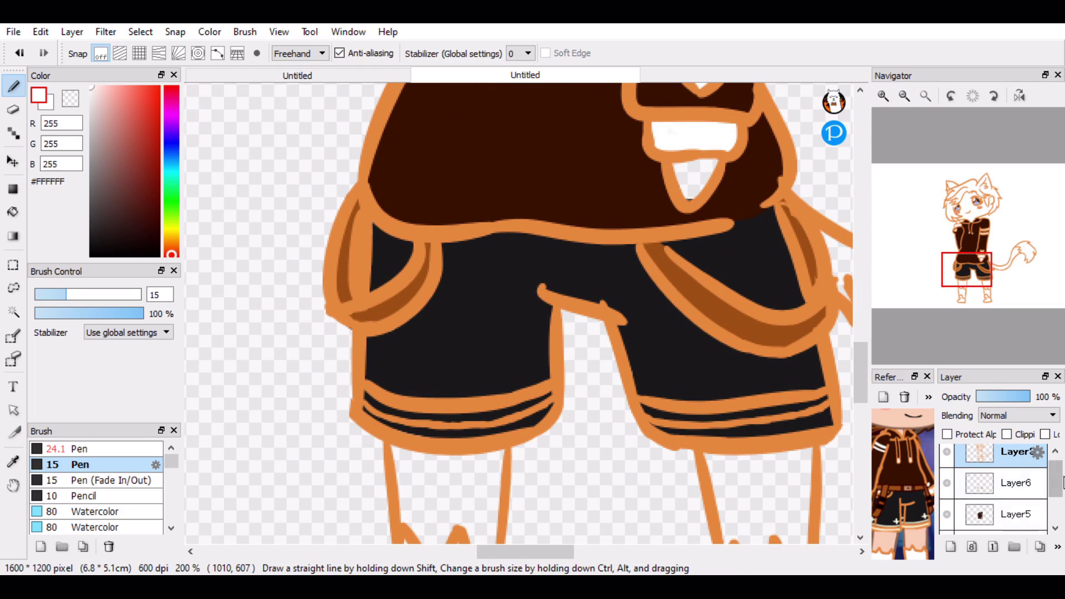
left_click_drag(1059, 488, 1060, 513)
left_click(1015, 489)
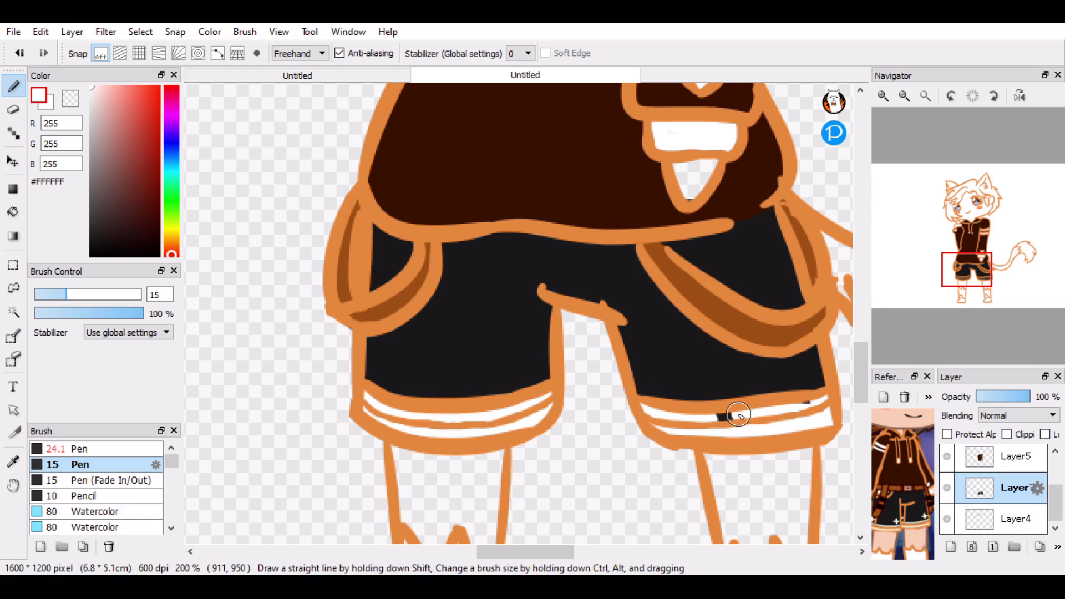
left_click_drag(738, 415, 721, 416)
left_click(811, 404)
left_click(884, 99)
left_click(883, 99)
left_click(883, 99)
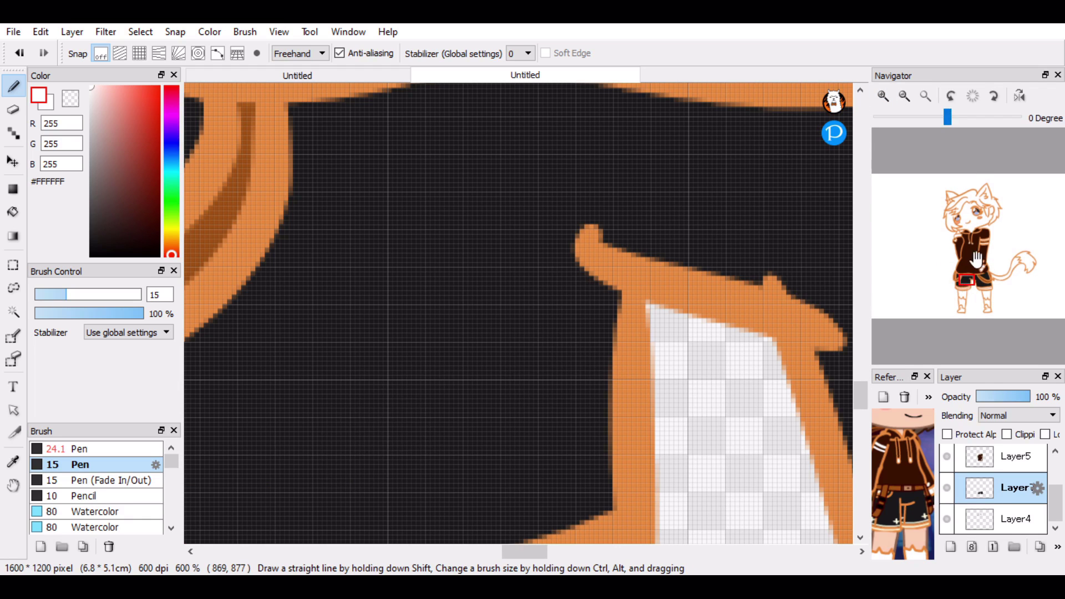
left_click_drag(977, 259, 962, 284)
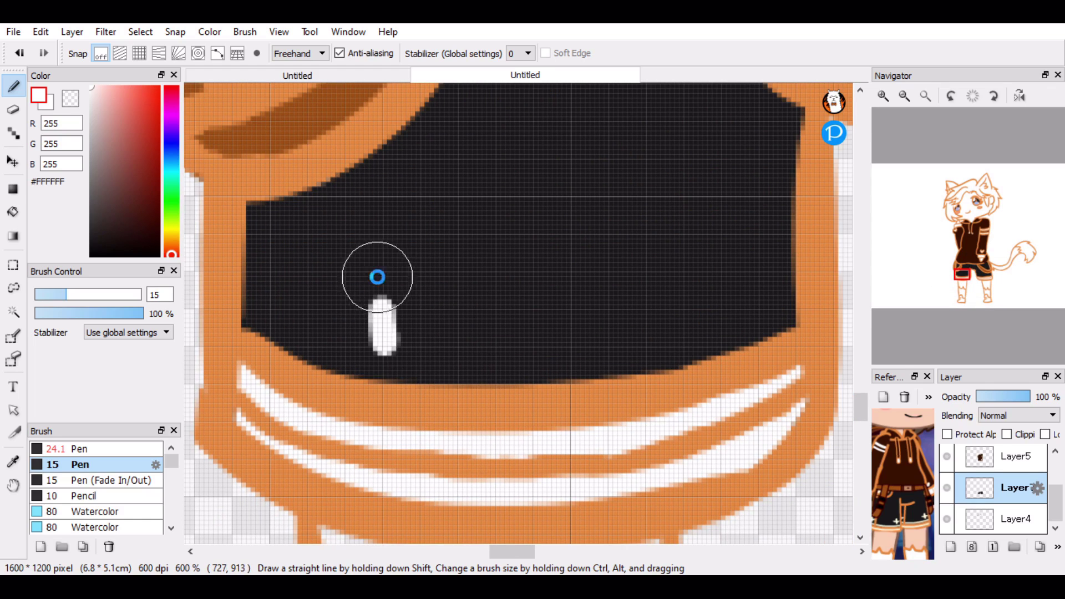
key("ctrl+z")
key("ctrl+z")
left_click_drag(382, 277, 378, 340)
key("ctrl+z")
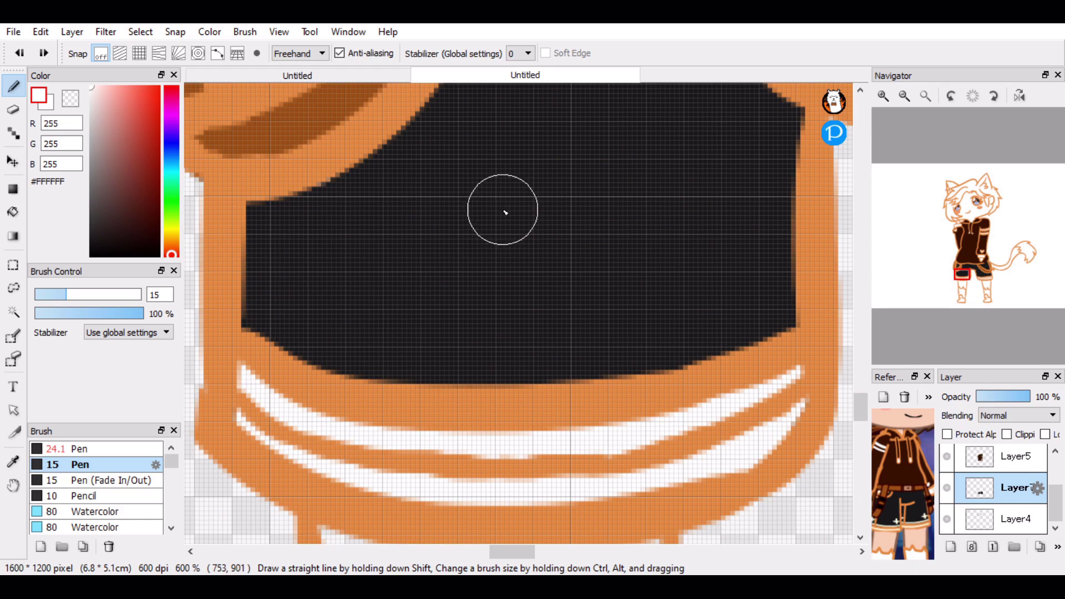
left_click(544, 237)
key("ctrl+z")
left_click_drag(356, 296, 354, 358)
key("ctrl+z")
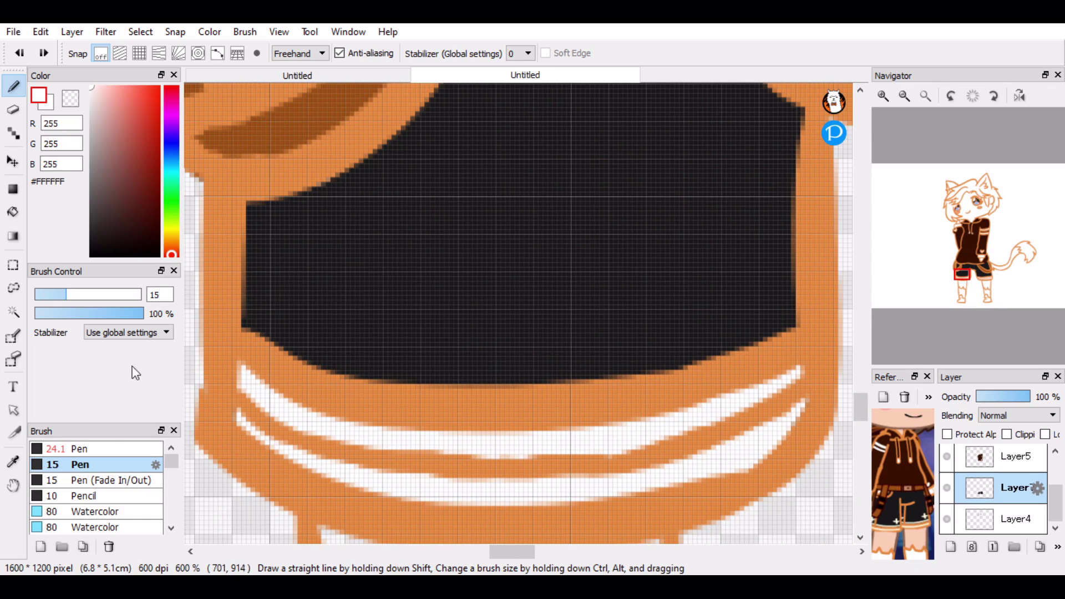
- With the pen at size 5.6, draw two white crosses above the cuff of the left-hand shorts leg
left_click_drag(386, 287, 386, 343)
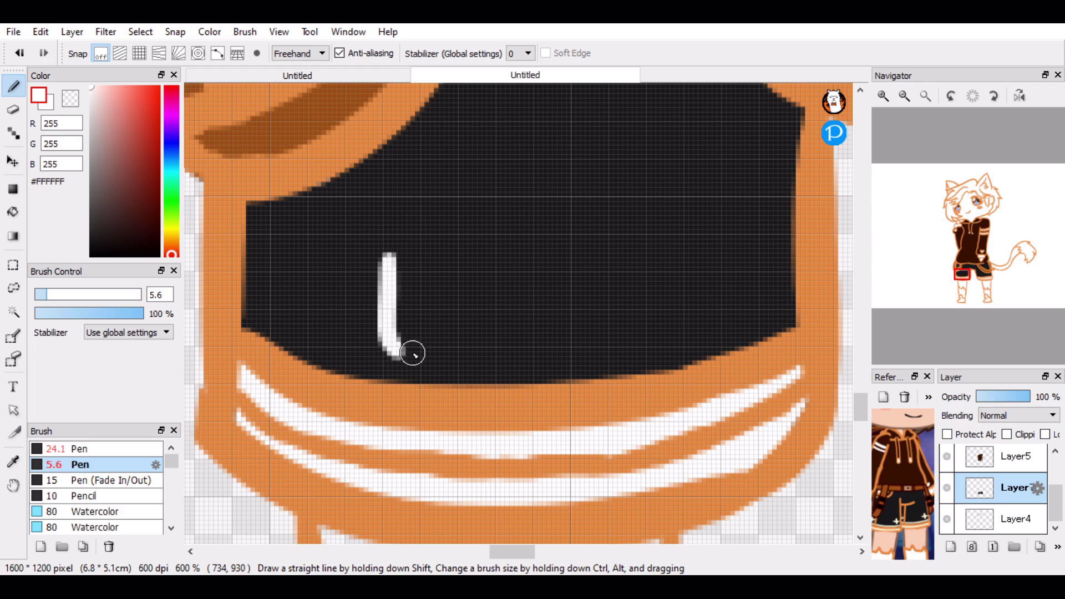
key("ctrl+z")
left_click_drag(393, 258, 393, 363)
mouse_move(349, 303)
left_mouse_down()
mouse_move(456, 311)
mouse_move(427, 314)
left_mouse_up()
key("ctrl+z")
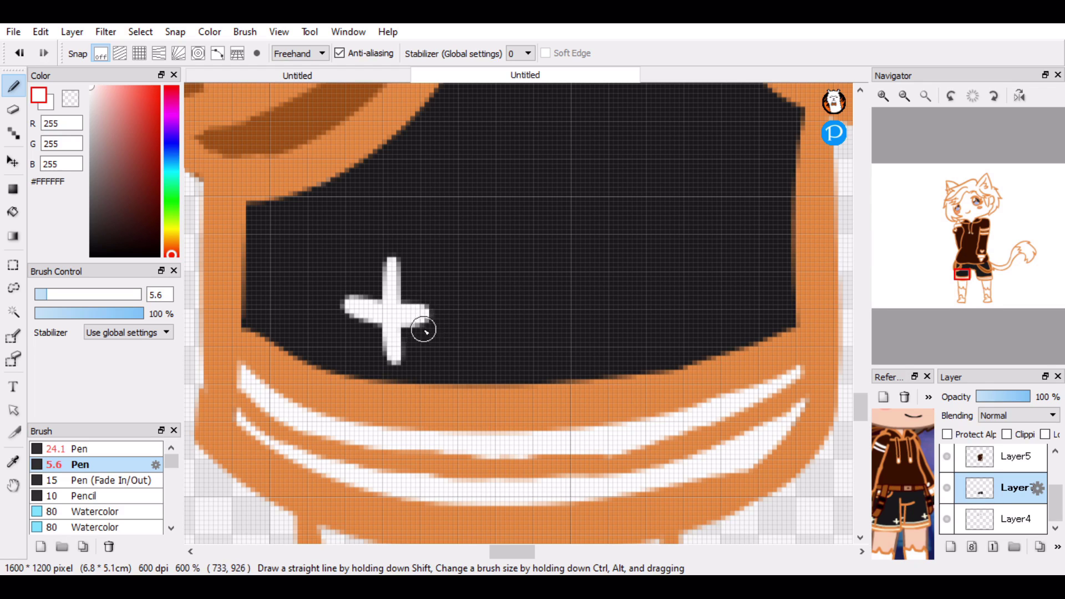
left_click_drag(664, 257, 666, 363)
left_click_drag(610, 309, 715, 309)
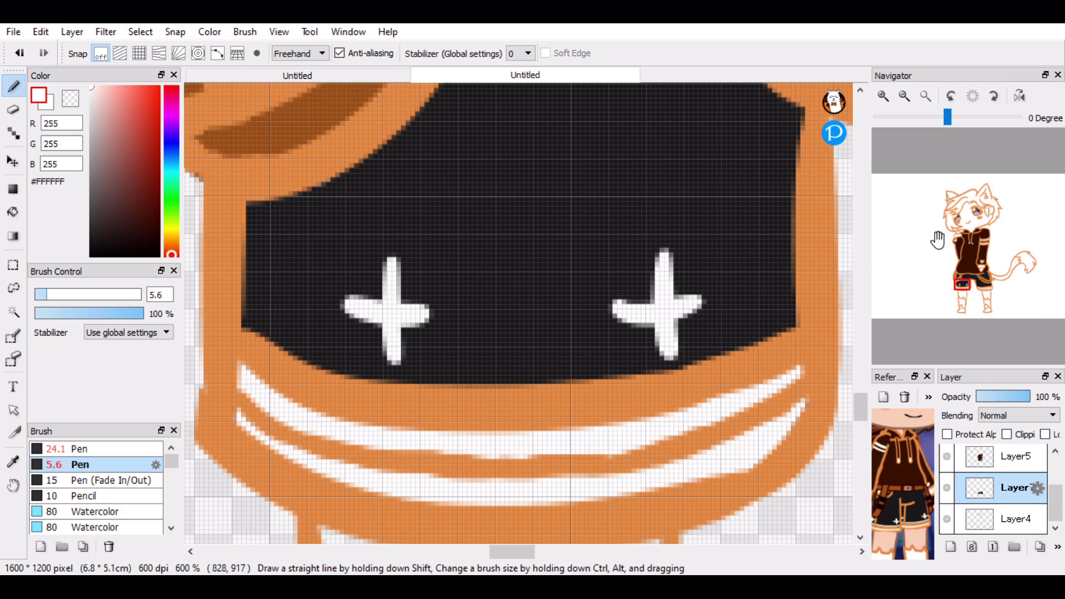
- Draw a white cross near the inner edge of the right-hand shorts leg, above its cuff
left_click(986, 286)
left_click_drag(985, 287, 980, 284)
key("ctrl+z")
mouse_move(446, 254)
left_mouse_down()
mouse_move(458, 373)
mouse_move(449, 379)
left_mouse_up()
left_click_drag(400, 315, 494, 318)
key("ctrl+z")
key("ctrl+z")
left_click_drag(434, 274, 454, 372)
key("ctrl+z")
left_click_drag(408, 321, 482, 315)
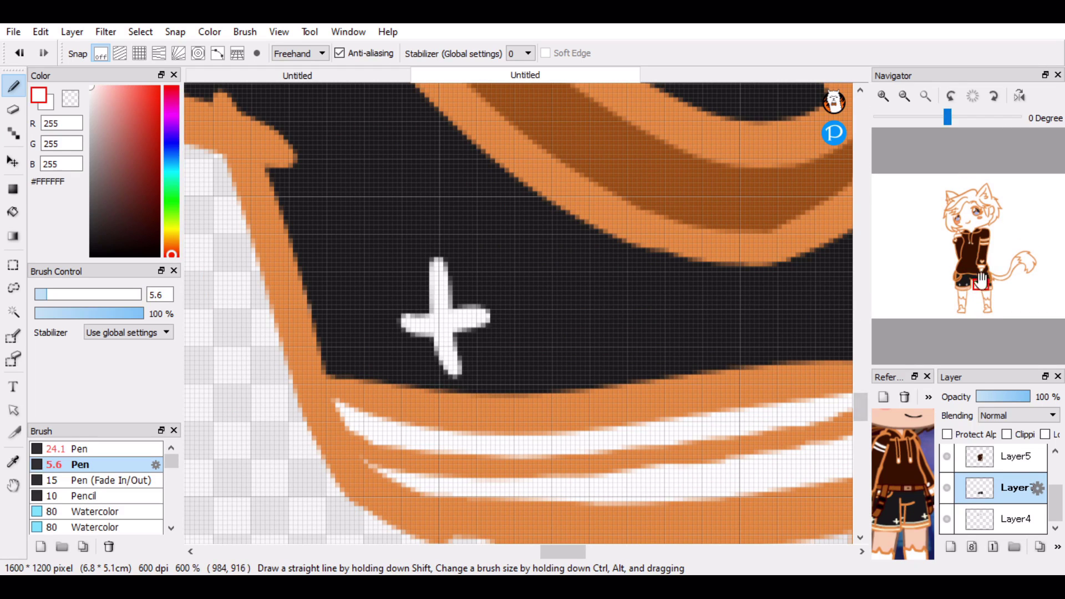
- Draw a second white cross near the outer edge of the right-hand shorts leg
left_click_drag(985, 286, 979, 287)
mouse_move(743, 232)
left_mouse_down()
mouse_move(759, 278)
mouse_move(781, 300)
left_mouse_up()
key("ctrl+z")
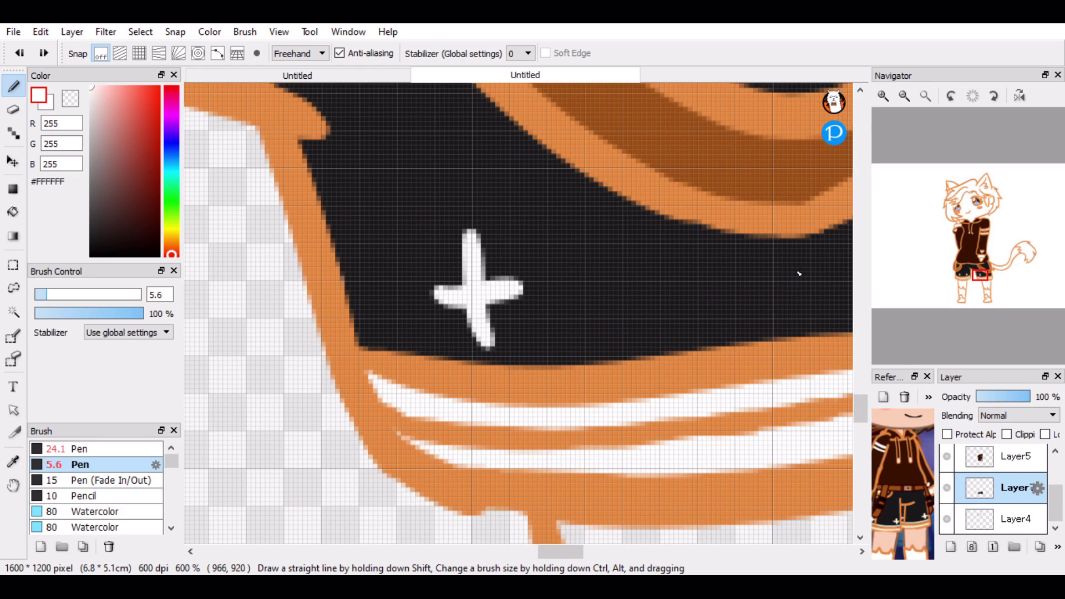
left_click_drag(770, 240, 785, 320)
left_click_drag(728, 273, 836, 259)
- Add a new layer below Layer7 and paint both socks white with the size 24 pen
left_click(925, 95)
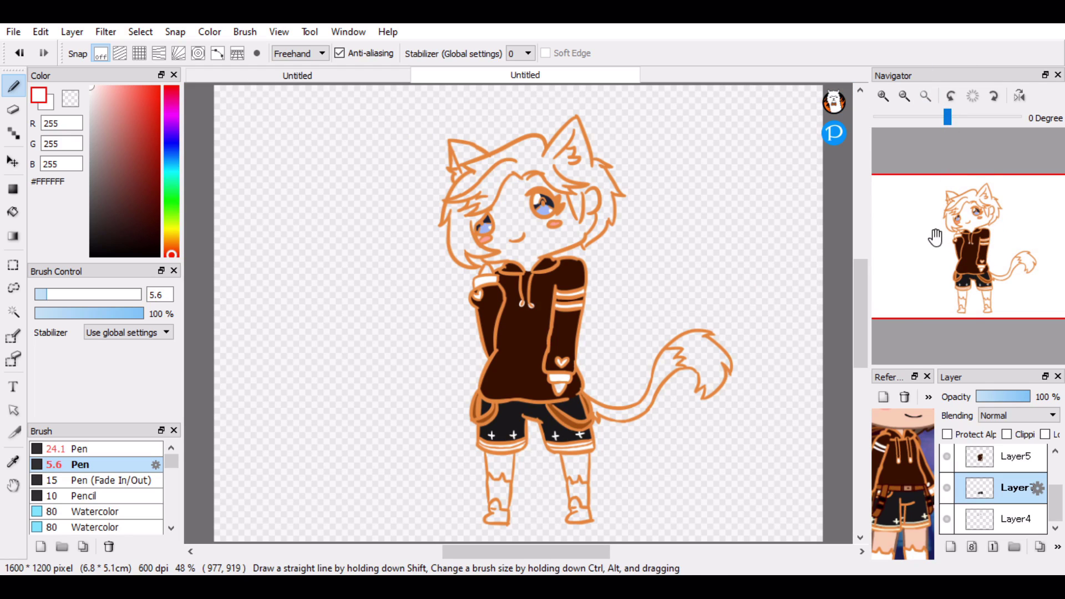
left_click_drag(976, 212, 984, 286)
left_click(884, 97)
left_click(883, 97)
left_click(884, 98)
left_click_drag(999, 527, 996, 528)
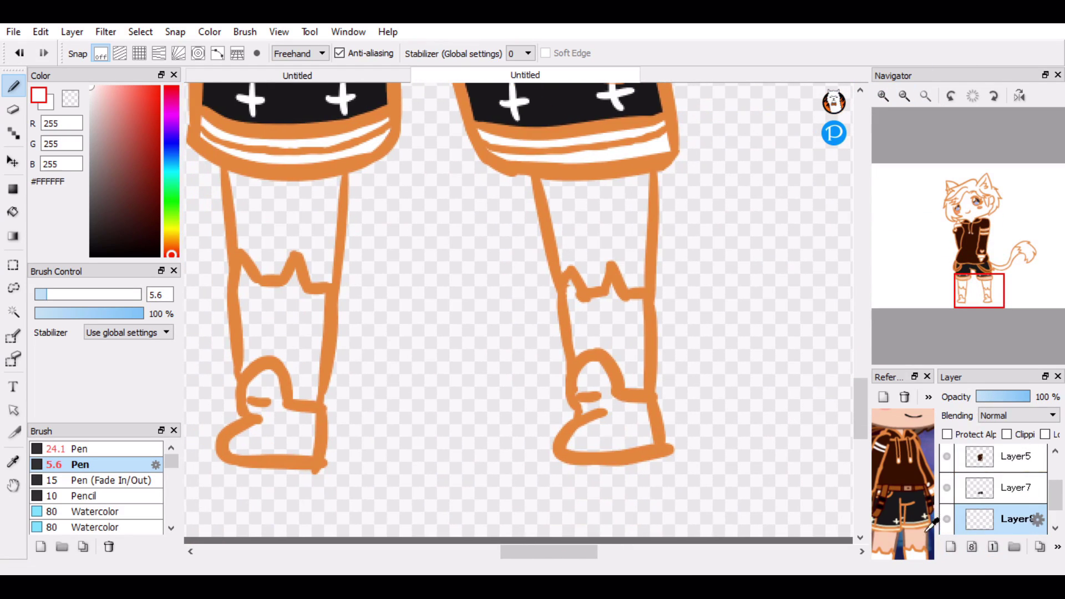
left_click_drag(932, 472, 940, 416)
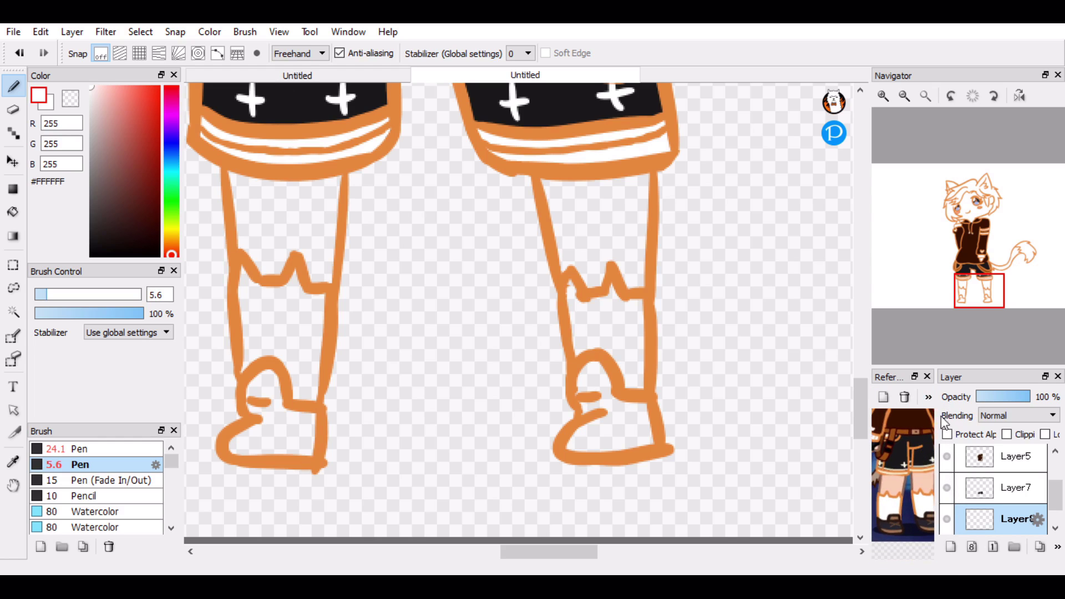
left_click(147, 450)
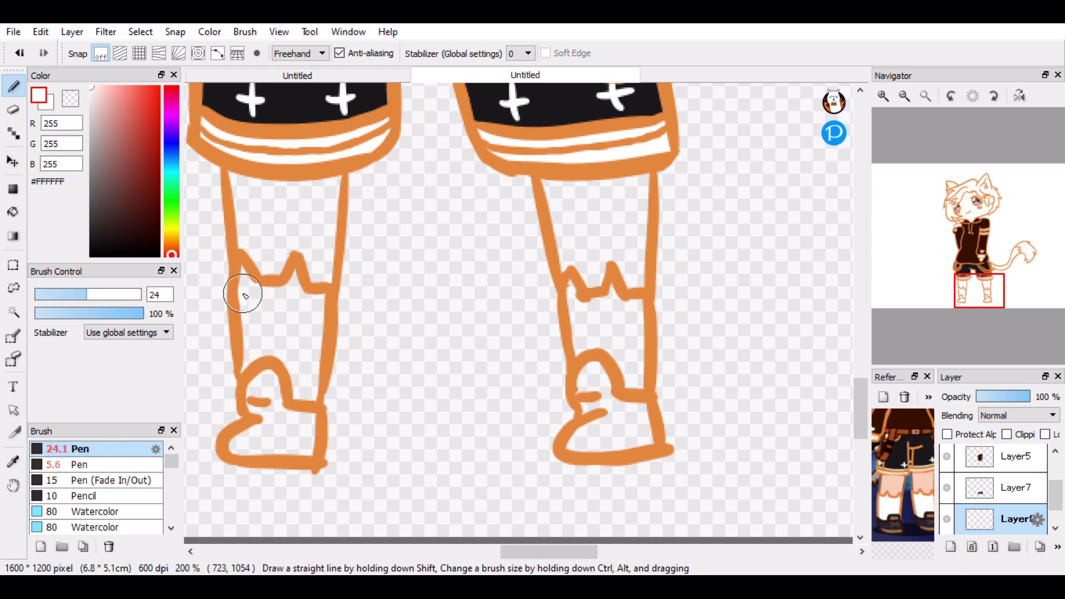
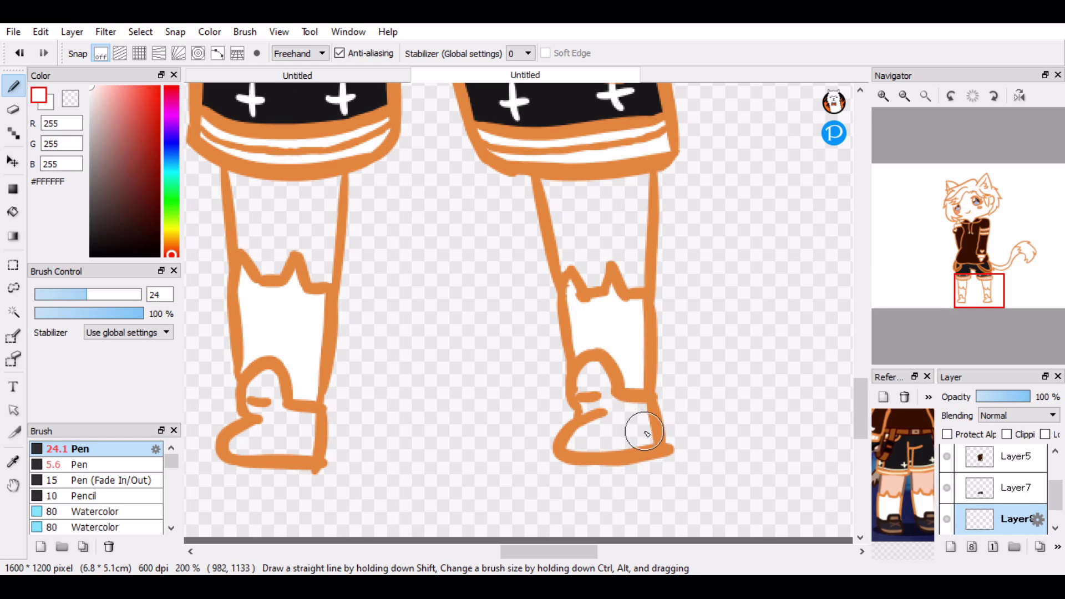
- Sample the dark shoe colour #26252C from the reference image and fill both shoes with it
left_click(888, 522)
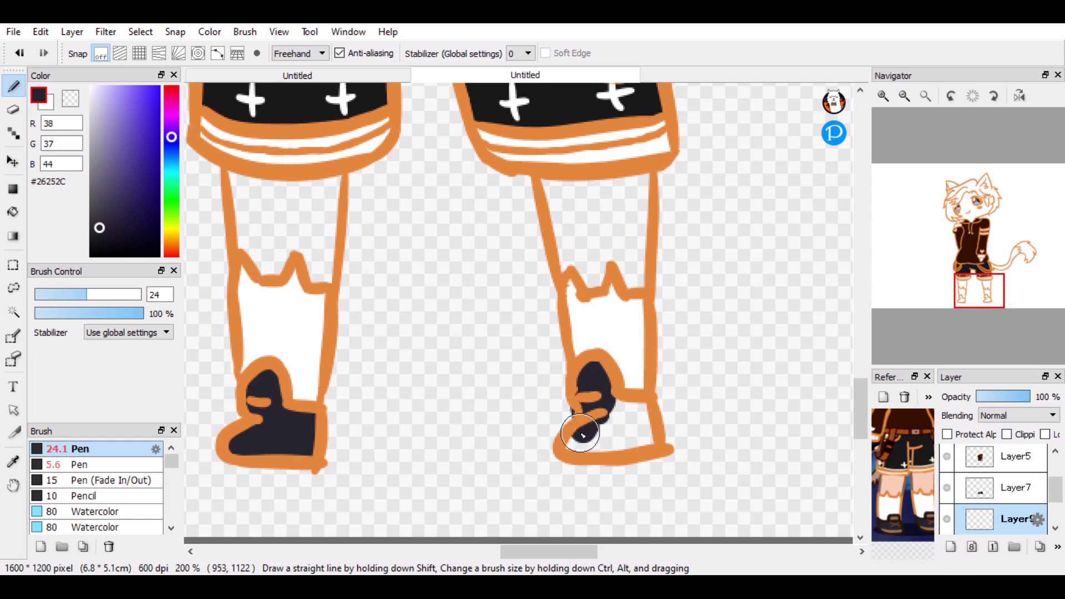
left_click_drag(640, 409, 678, 384)
- On Layer3, patch the front outline of the right-hand shoe in orange #E28740 with the size 5.6 pen
left_click_drag(1058, 500, 1056, 476)
left_click(1015, 459)
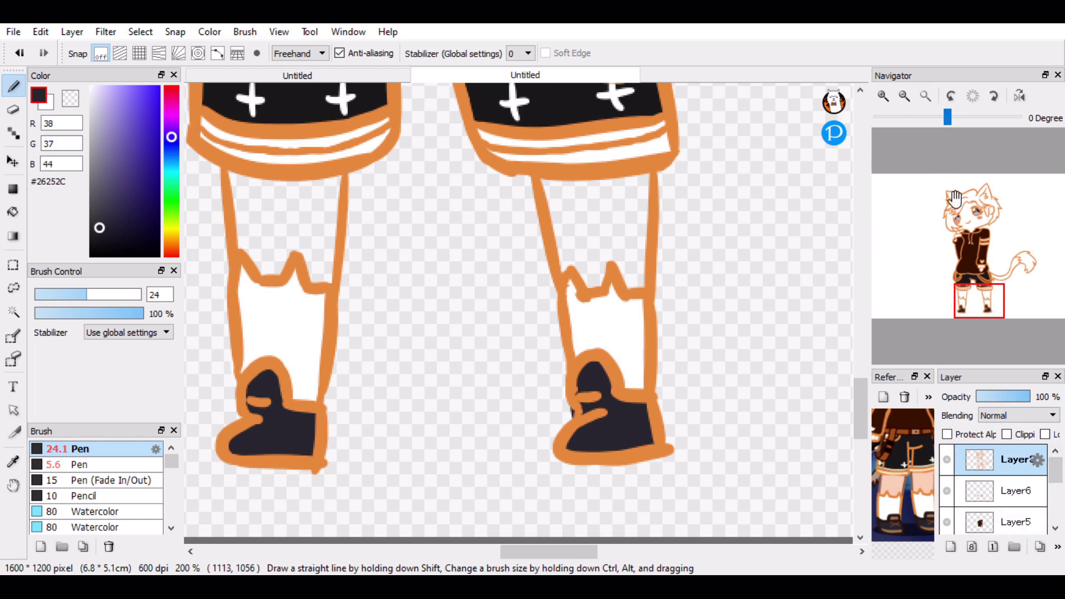
scroll(998, 222, "up", 4)
left_click_drag(981, 303, 986, 310)
left_click(83, 464)
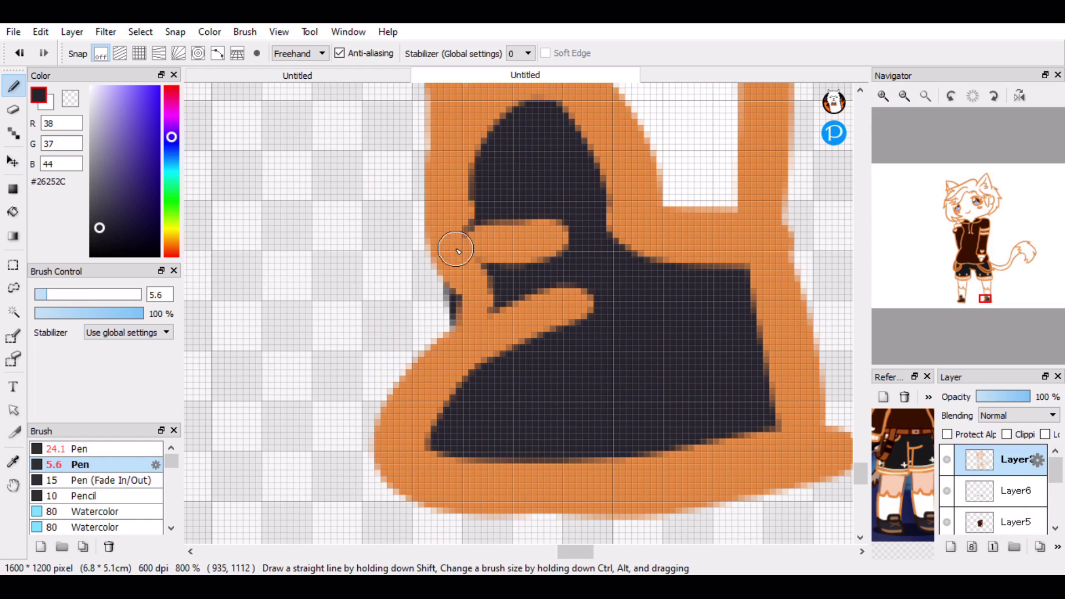
right_click(463, 260)
left_click_drag(459, 309, 447, 251)
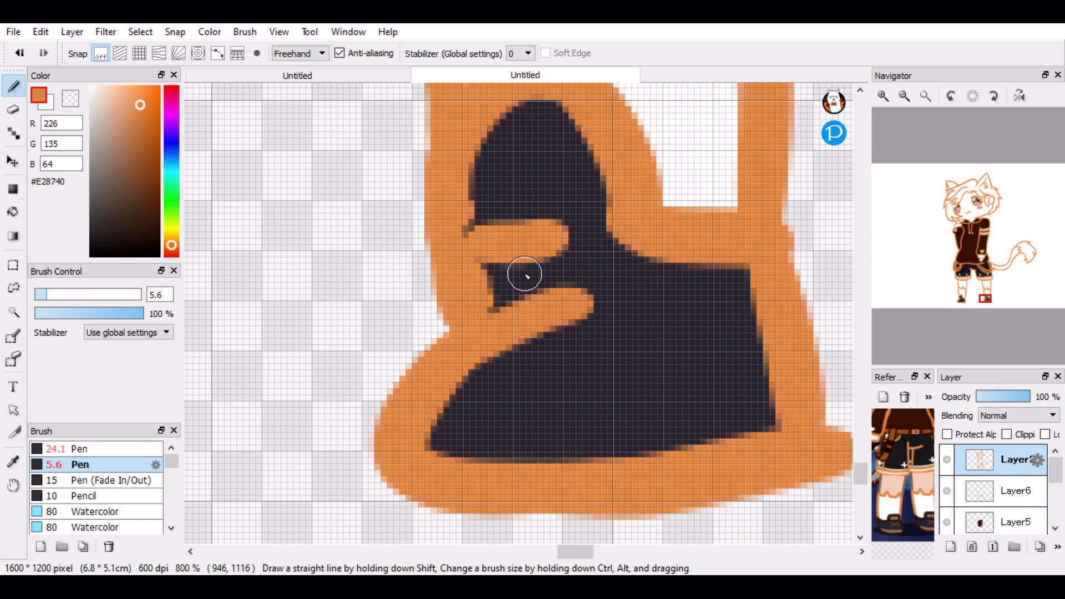
key("e")
mouse_move(491, 275)
left_mouse_down()
mouse_move(480, 247)
mouse_move(507, 208)
mouse_move(478, 243)
mouse_move(476, 235)
left_mouse_up()
key("b")
key("ctrl+z")
- Touch up the orange lower lace line on the left-hand shoe
left_click(925, 96)
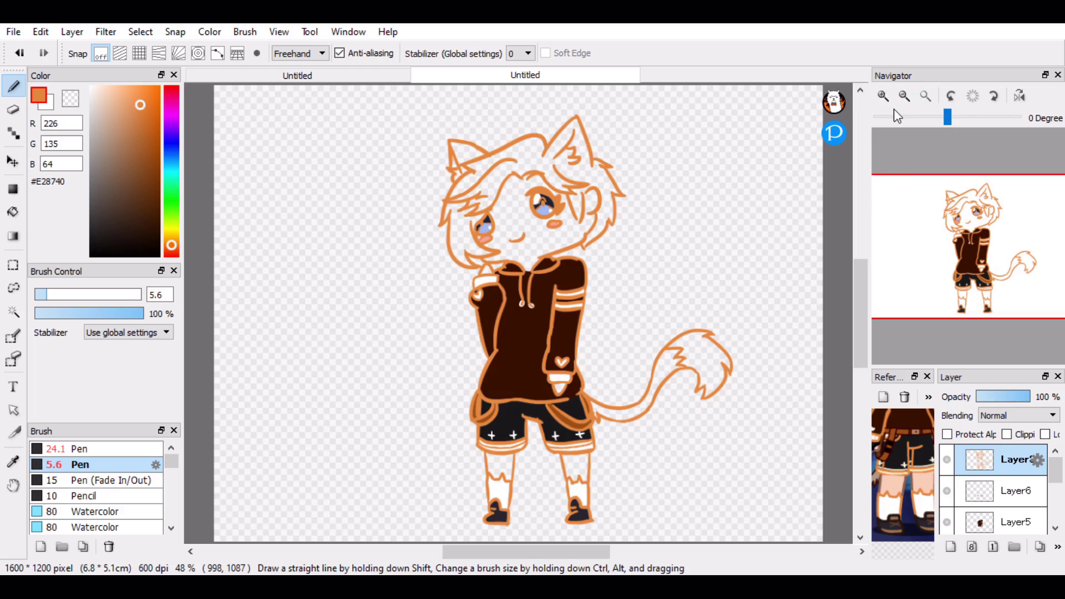
left_click(884, 96)
left_click(885, 95)
left_click(885, 95)
left_click(884, 96)
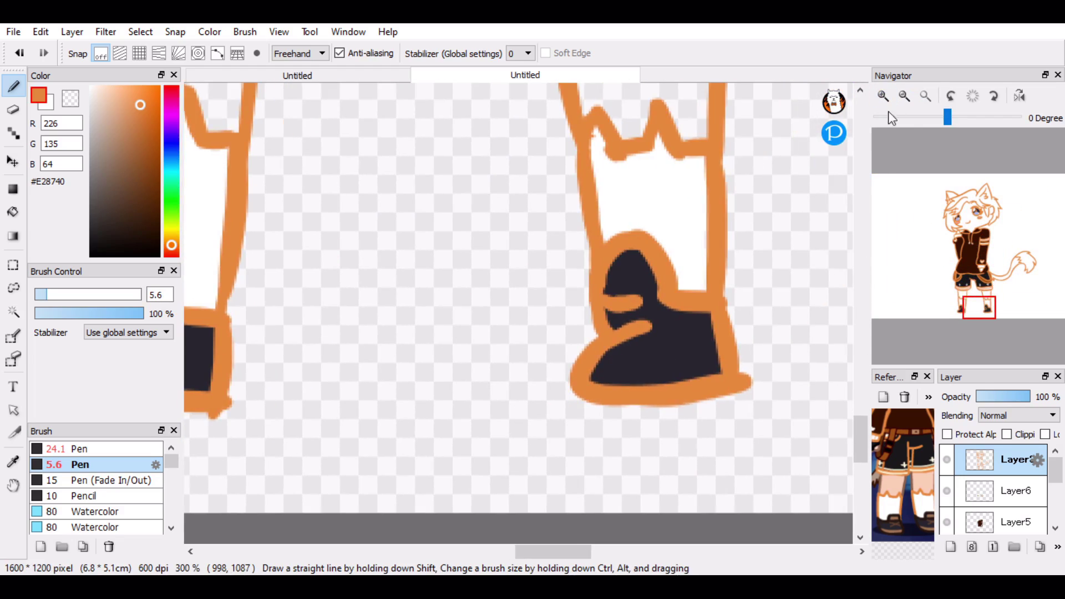
left_click(883, 95)
left_click(883, 96)
left_click_drag(985, 281, 965, 312)
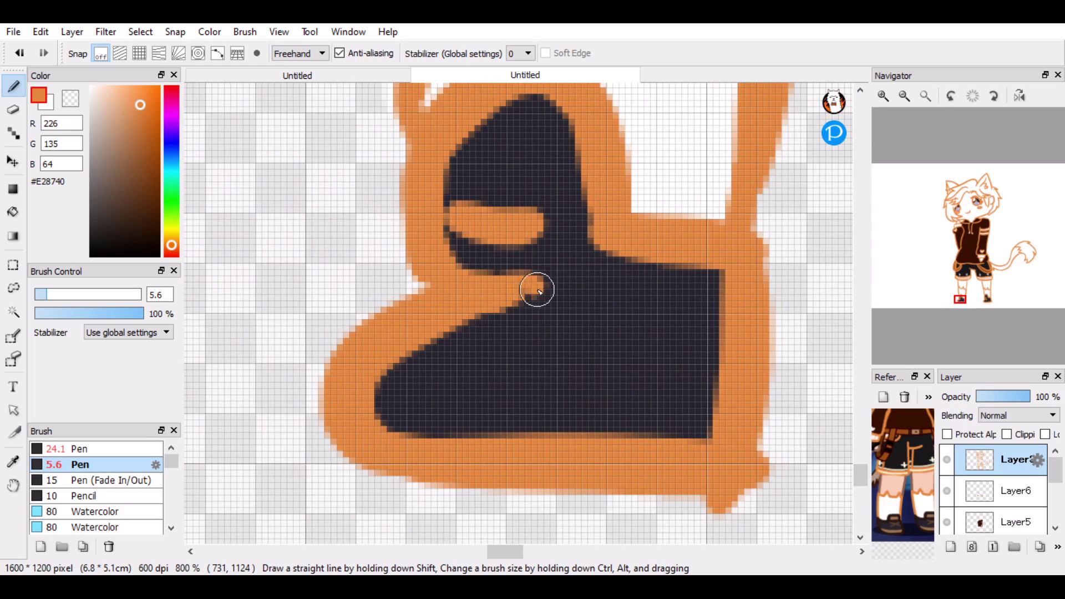
left_click(925, 95)
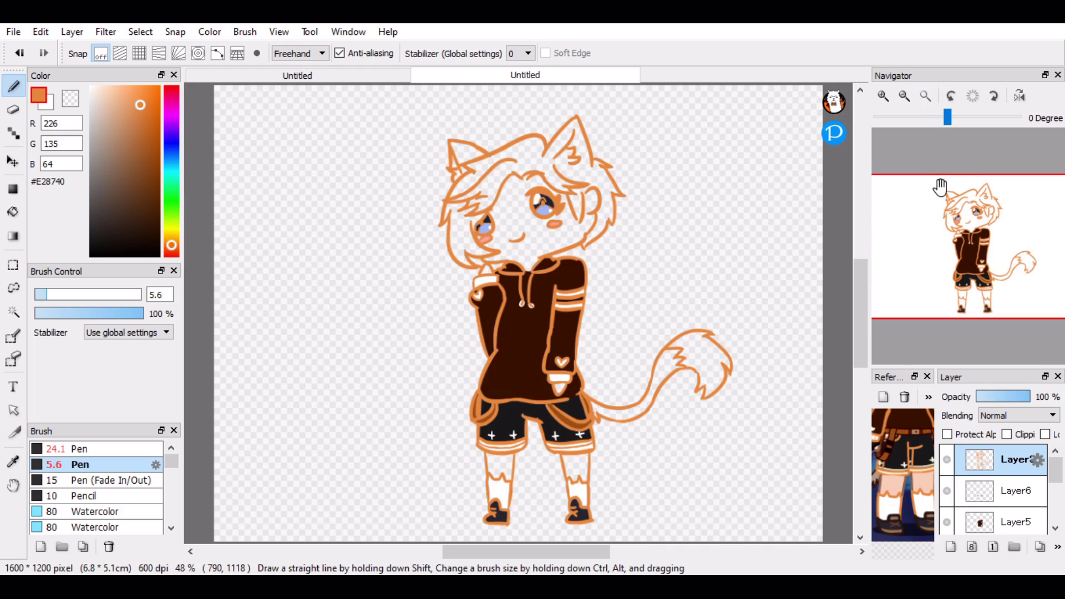
- Sample the skin colour #F7CCB7 from the reference image and add a new layer below Layer3 for the size 24 pen
left_click(898, 487)
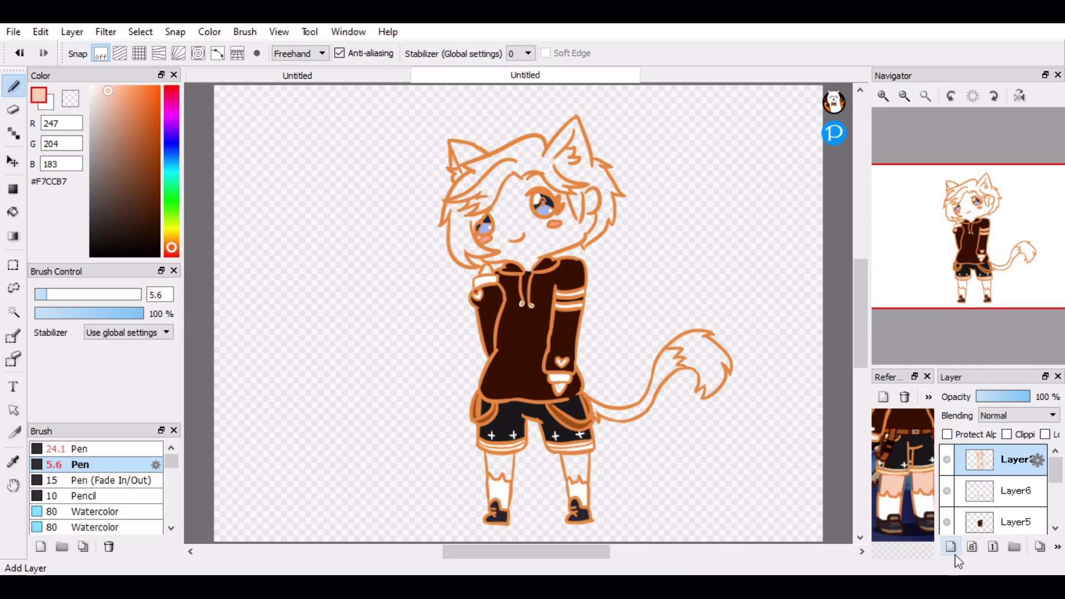
left_click_drag(986, 475, 985, 493)
left_click(883, 95)
left_click(883, 95)
left_click(884, 96)
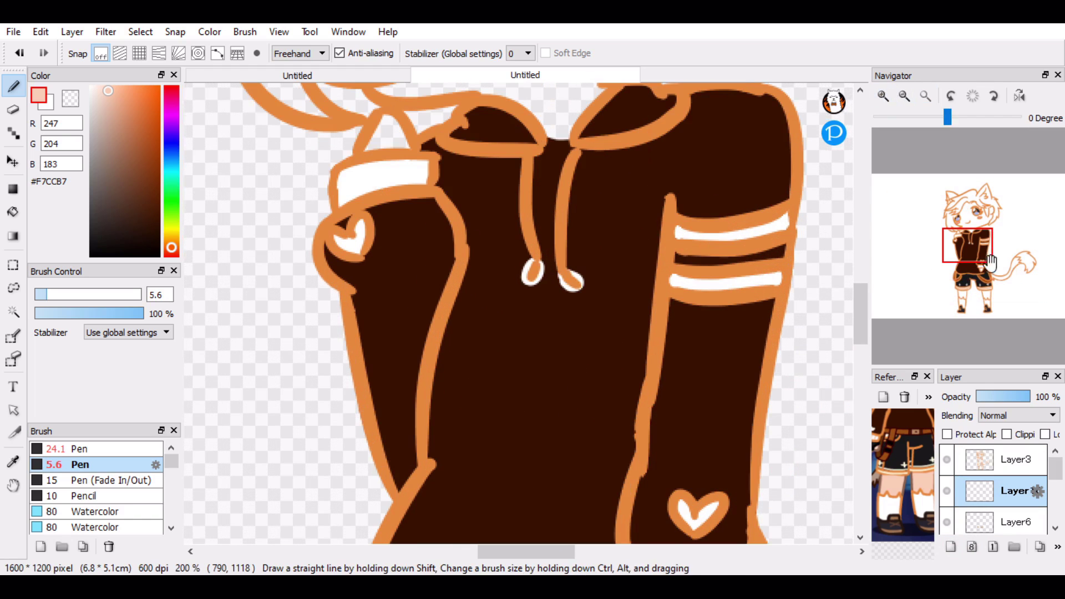
left_click(122, 448)
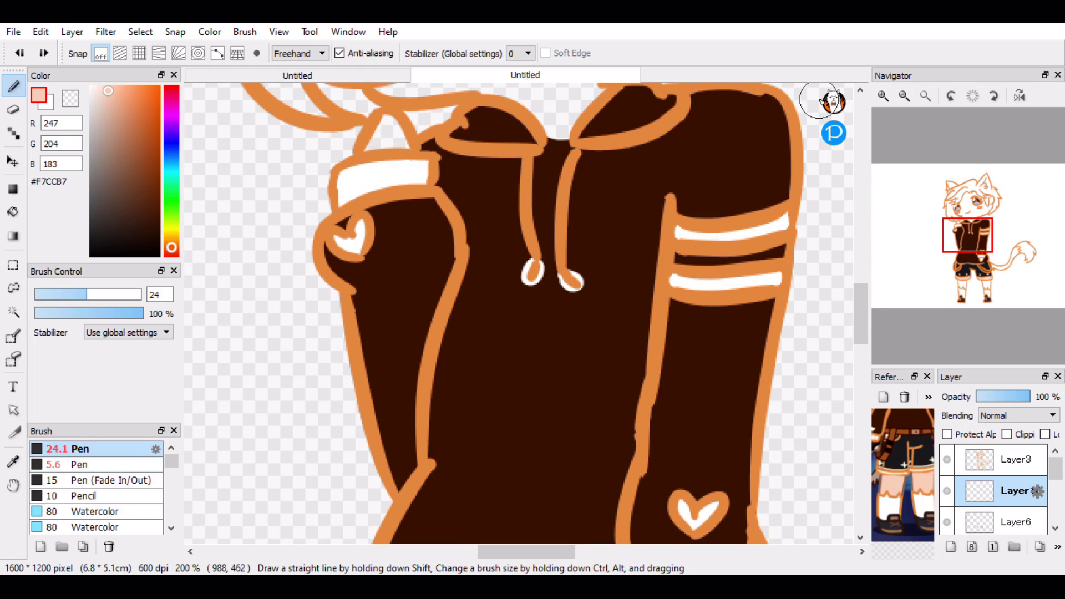
- Paint the visible fingers of both hands in skin colour, inside the outlines at the sleeve cuffs
left_click(883, 95)
left_click(883, 96)
left_click_drag(967, 246, 958, 222)
left_click(480, 246)
mouse_move(480, 246)
left_mouse_down()
mouse_move(508, 311)
mouse_move(492, 269)
left_mouse_up()
left_click_drag(978, 259, 980, 269)
mouse_move(480, 301)
left_mouse_down()
mouse_move(580, 297)
mouse_move(526, 333)
left_mouse_up()
- Paint the bare skin of both legs between the shorts and the socks
scroll(364, 201, "down", 6)
mouse_move(364, 202)
left_mouse_down()
mouse_move(610, 234)
mouse_move(591, 440)
mouse_move(552, 392)
mouse_move(340, 214)
mouse_move(392, 398)
mouse_move(452, 440)
mouse_move(535, 264)
left_mouse_up()
left_click(963, 292)
scroll(328, 143, "down", 3)
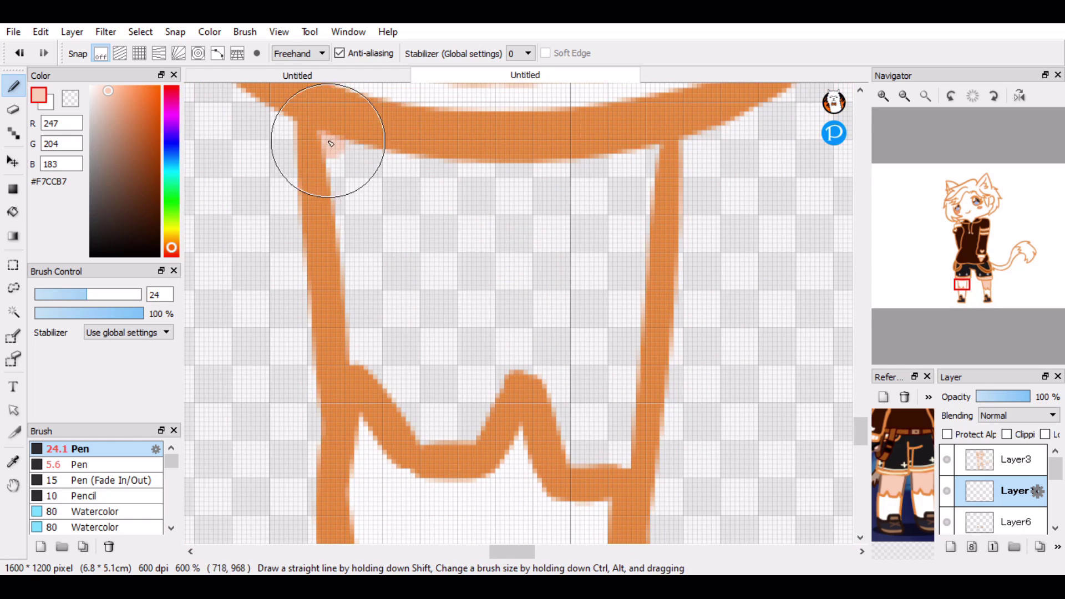
mouse_move(328, 143)
left_mouse_down()
mouse_move(371, 326)
mouse_move(471, 373)
mouse_move(604, 417)
mouse_move(630, 169)
mouse_move(536, 266)
mouse_move(697, 291)
left_mouse_up()
- Paint the neck, the jaw below the right-hand cheek and the human ear in skin colour
left_click(963, 269)
left_click_drag(963, 268, 970, 222)
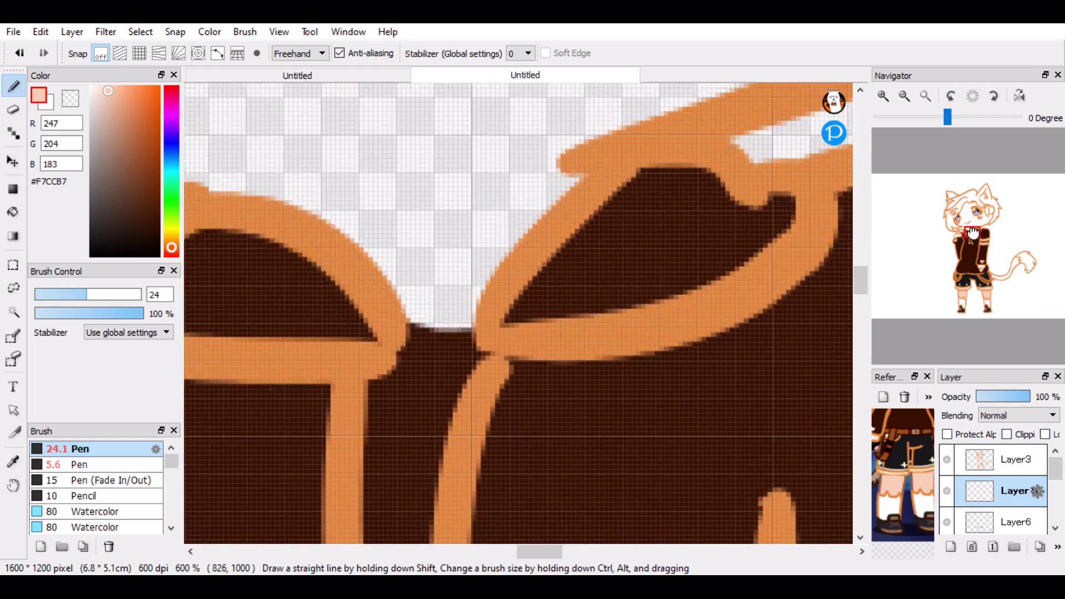
mouse_move(555, 250)
left_mouse_down()
mouse_move(637, 286)
mouse_move(523, 405)
mouse_move(614, 288)
mouse_move(775, 171)
left_mouse_up()
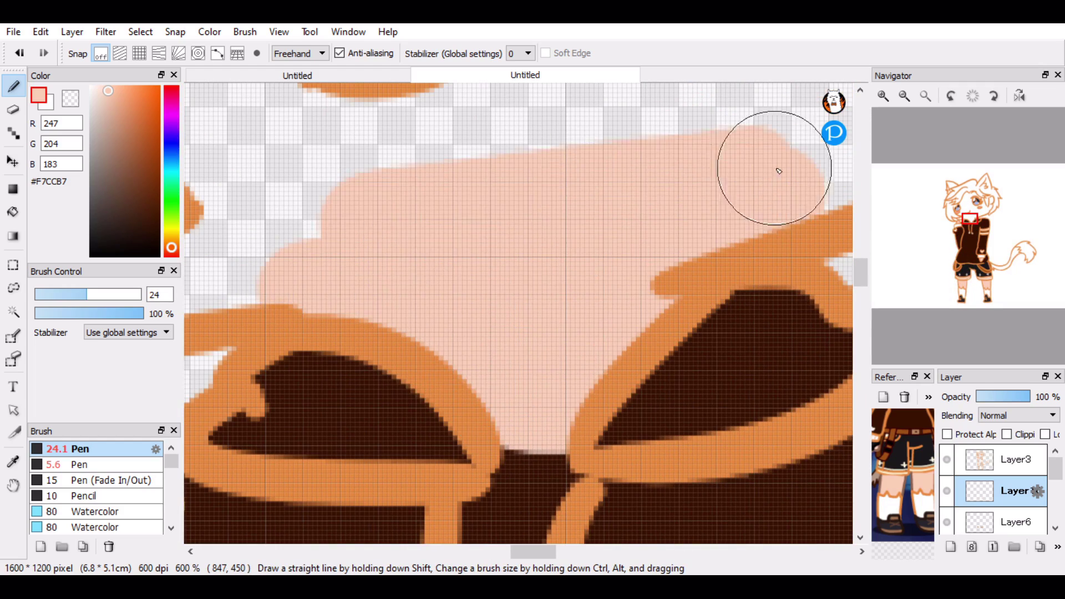
left_click(981, 211)
mouse_move(738, 233)
left_mouse_down()
mouse_move(679, 348)
mouse_move(312, 504)
mouse_move(318, 397)
left_mouse_up()
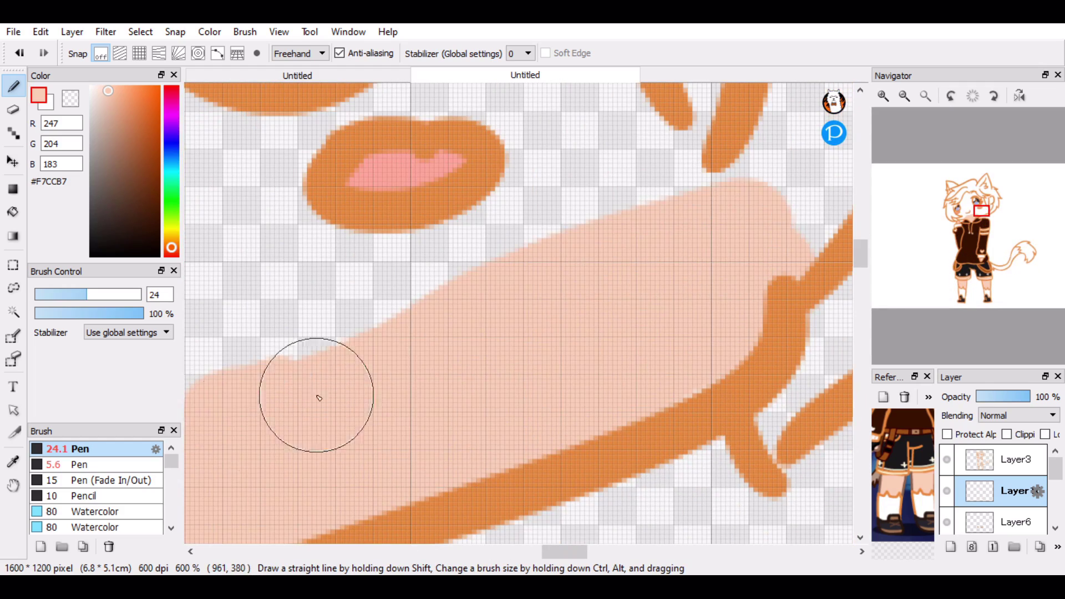
left_click(989, 205)
mouse_move(502, 269)
left_mouse_down()
mouse_move(480, 317)
mouse_move(560, 299)
left_mouse_up()
left_click_drag(990, 215, 989, 209)
left_click_drag(560, 305, 492, 279)
- Paint the chin, the left-hand cheek and the area around the mouth in skin colour, undoing the stray stroke
left_click(981, 212)
left_click_drag(981, 212, 958, 227)
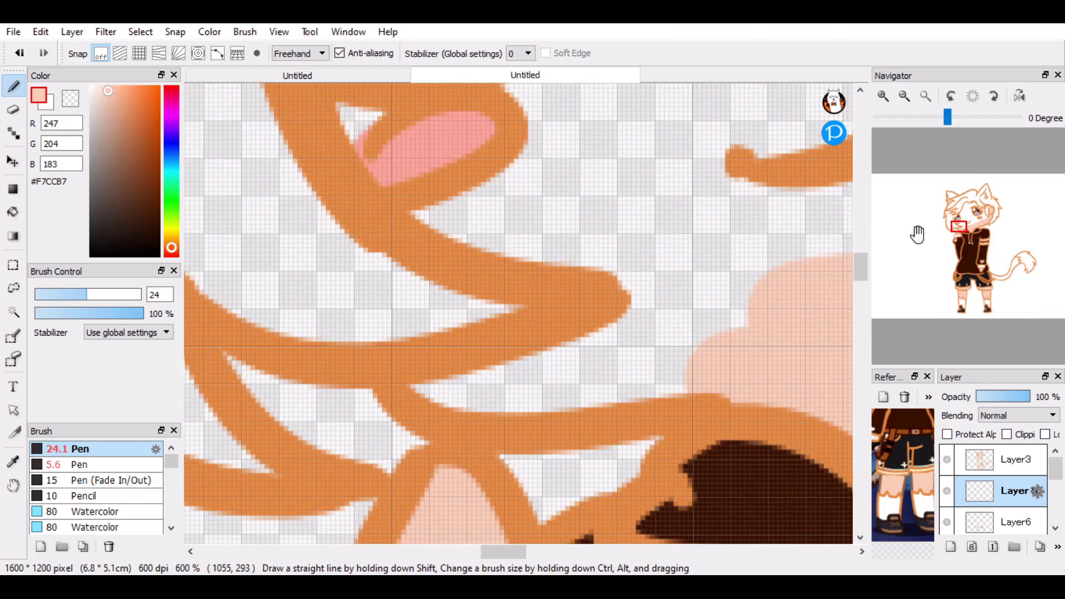
mouse_move(555, 333)
left_mouse_down()
mouse_move(699, 347)
mouse_move(671, 305)
left_mouse_up()
left_click_drag(955, 229, 960, 220)
mouse_move(300, 356)
left_mouse_down()
mouse_move(305, 366)
mouse_move(288, 356)
left_mouse_up()
key("ctrl+z")
mouse_move(469, 423)
left_mouse_down()
mouse_move(506, 405)
mouse_move(620, 462)
left_mouse_up()
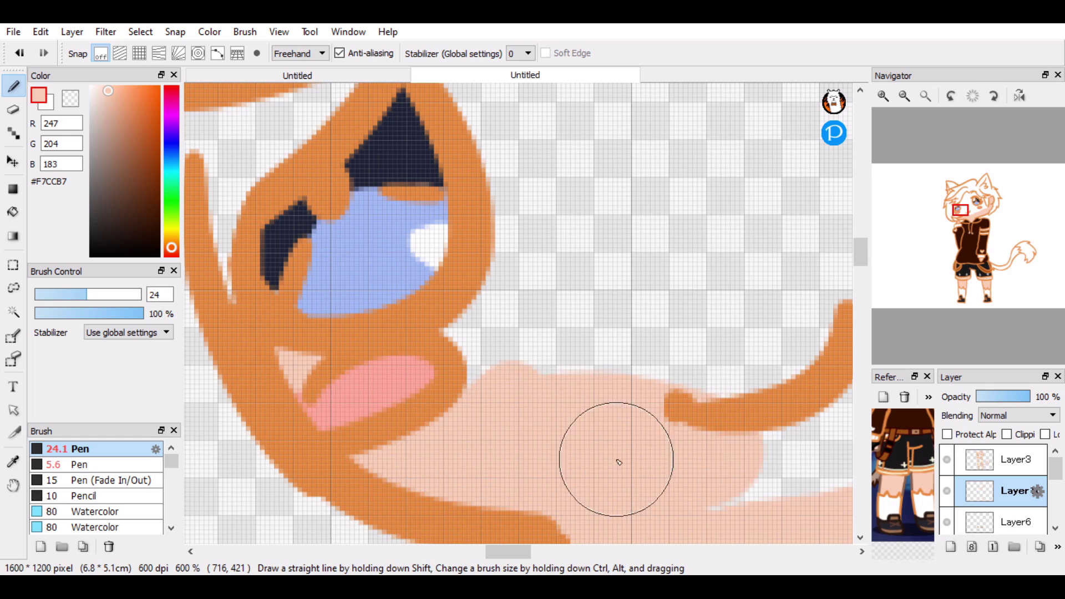
mouse_move(470, 348)
left_mouse_down()
mouse_move(633, 491)
mouse_move(799, 410)
left_mouse_up()
- Paint the skin around the right-hand eye, its blush mark and the temple
mouse_move(960, 209)
left_mouse_down()
mouse_move(961, 196)
mouse_move(977, 206)
left_mouse_up()
mouse_move(670, 306)
left_mouse_down()
mouse_move(603, 291)
mouse_move(708, 314)
mouse_move(725, 416)
mouse_move(685, 166)
mouse_move(788, 266)
left_mouse_up()
left_click_drag(989, 223, 985, 214)
left_click_drag(476, 418, 651, 414)
left_click_drag(986, 216, 977, 210)
mouse_move(573, 188)
left_mouse_down()
mouse_move(733, 297)
mouse_move(184, 257)
mouse_move(194, 287)
left_mouse_up()
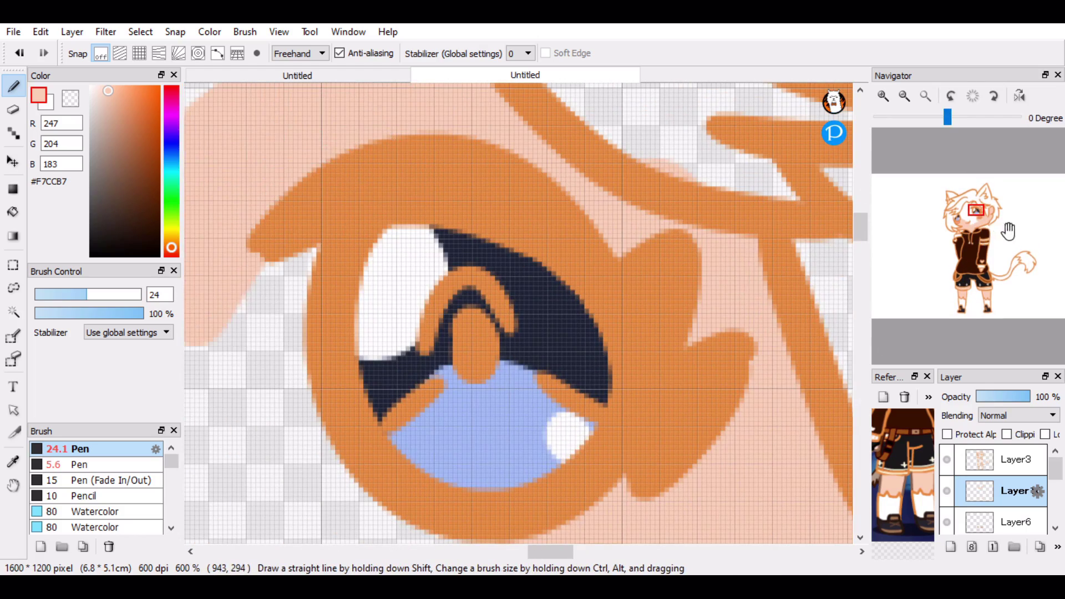
- Paint the forehead below the fringe and the strip of skin beside the right-hand eye
left_click_drag(966, 202, 971, 206)
mouse_move(588, 201)
left_mouse_down()
mouse_move(352, 230)
mouse_move(214, 391)
mouse_move(347, 521)
left_mouse_up()
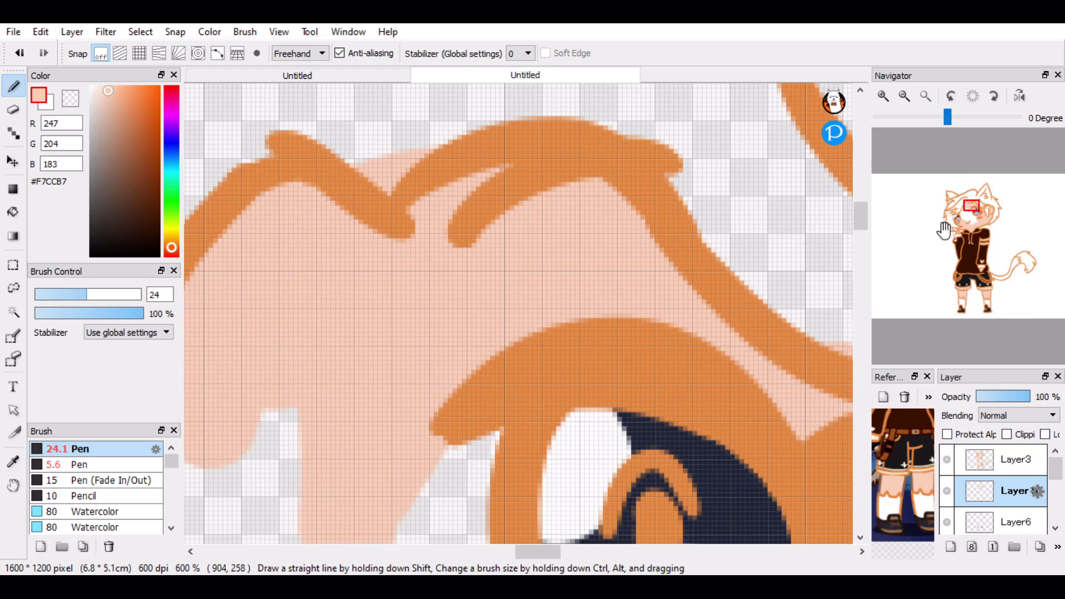
left_click_drag(972, 206, 970, 213)
mouse_move(513, 239)
left_mouse_down()
mouse_move(529, 428)
mouse_move(503, 549)
left_mouse_up()
left_click_drag(972, 206, 970, 214)
mouse_move(491, 131)
left_mouse_down()
mouse_move(566, 245)
mouse_move(787, 205)
left_mouse_up()
- Fill the remaining gaps in the middle of the face and beside the left-hand eye, and view the whole character
left_click_drag(971, 222, 965, 215)
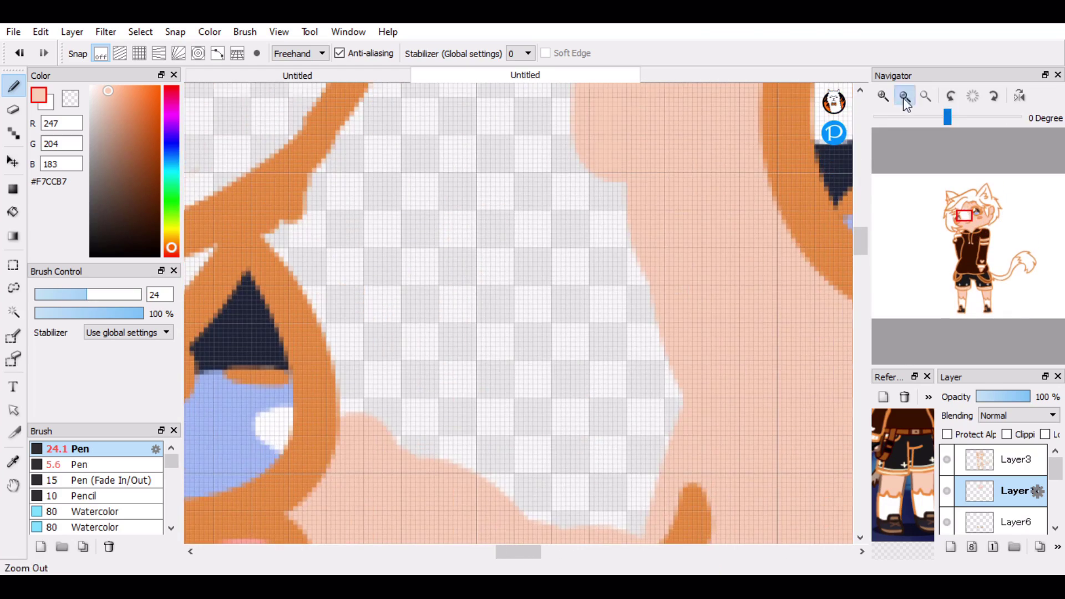
left_click(903, 97)
mouse_move(517, 147)
left_mouse_down()
mouse_move(443, 457)
mouse_move(609, 294)
left_mouse_up()
left_click_drag(964, 216, 961, 207)
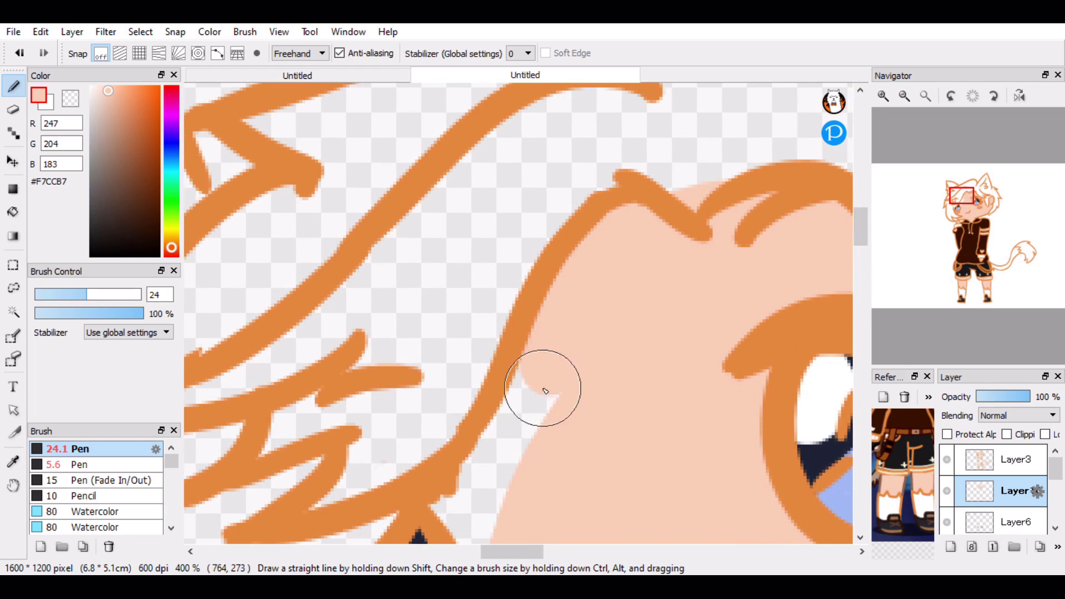
left_click_drag(529, 478, 604, 362)
mouse_move(962, 208)
left_mouse_down()
mouse_move(968, 220)
mouse_move(960, 212)
left_mouse_up()
mouse_move(480, 235)
left_mouse_down()
mouse_move(434, 278)
mouse_move(466, 311)
left_mouse_up()
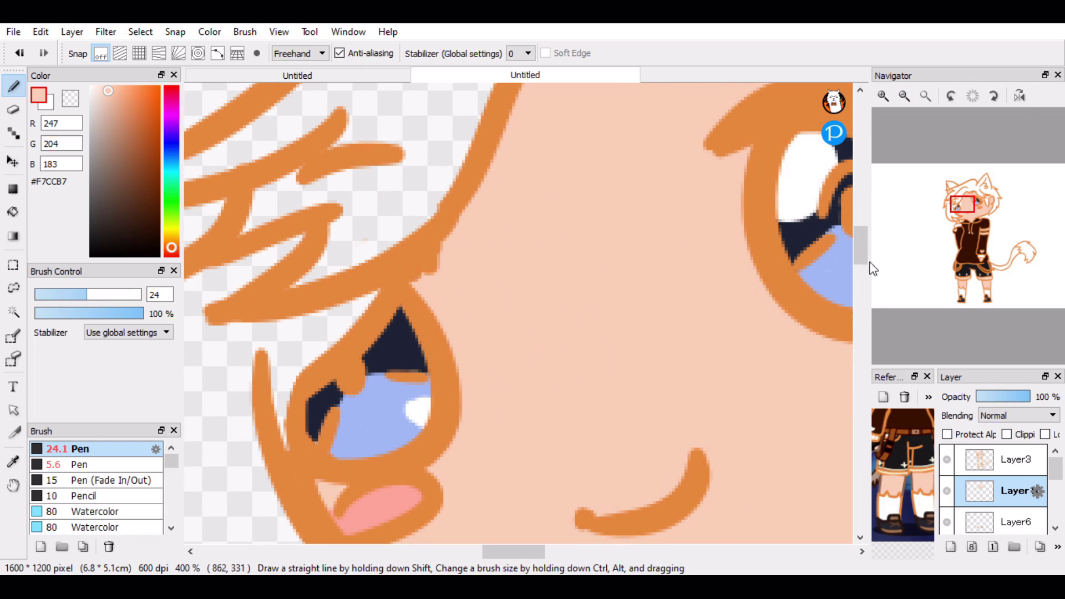
left_click(965, 225)
left_click(926, 96)
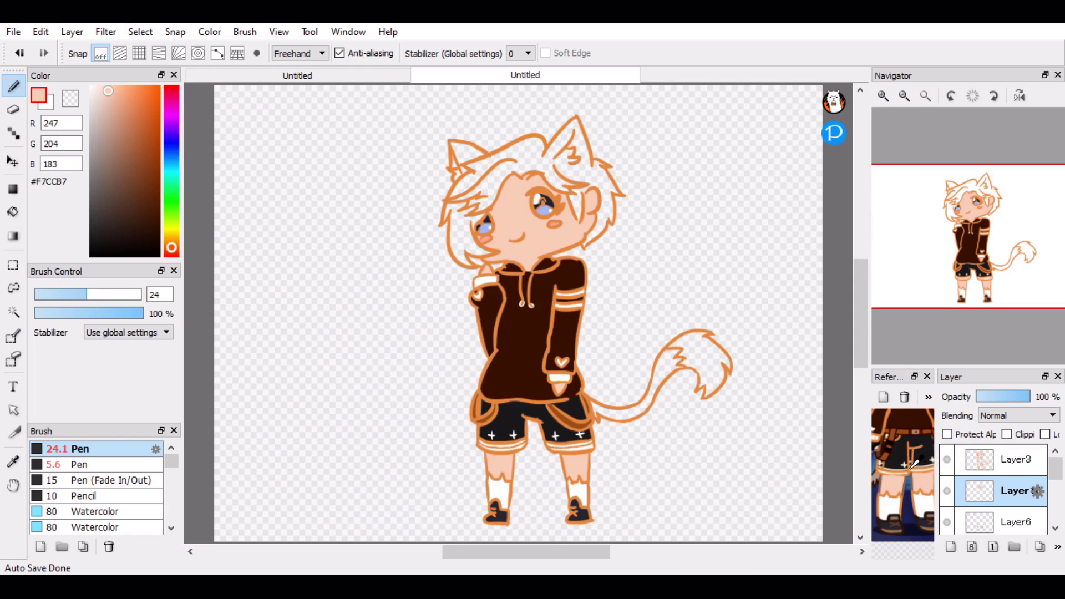
- Sample the light tail colour #AF9988 from the reference, add a layer below Layer3 and paint the base of the tail
left_click_drag(893, 499, 932, 502)
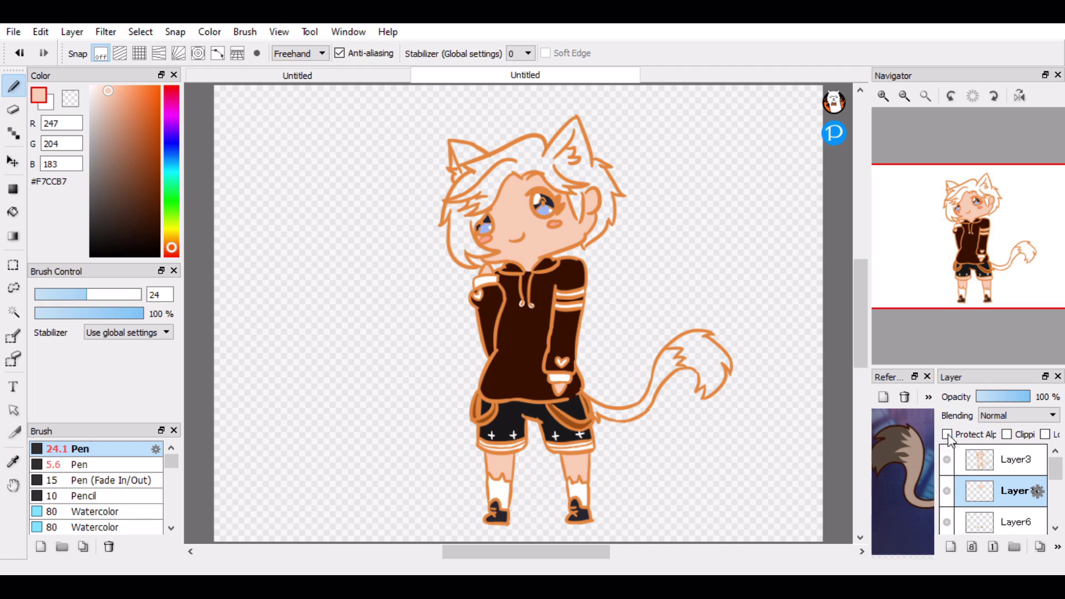
left_click(883, 96)
left_click(885, 98)
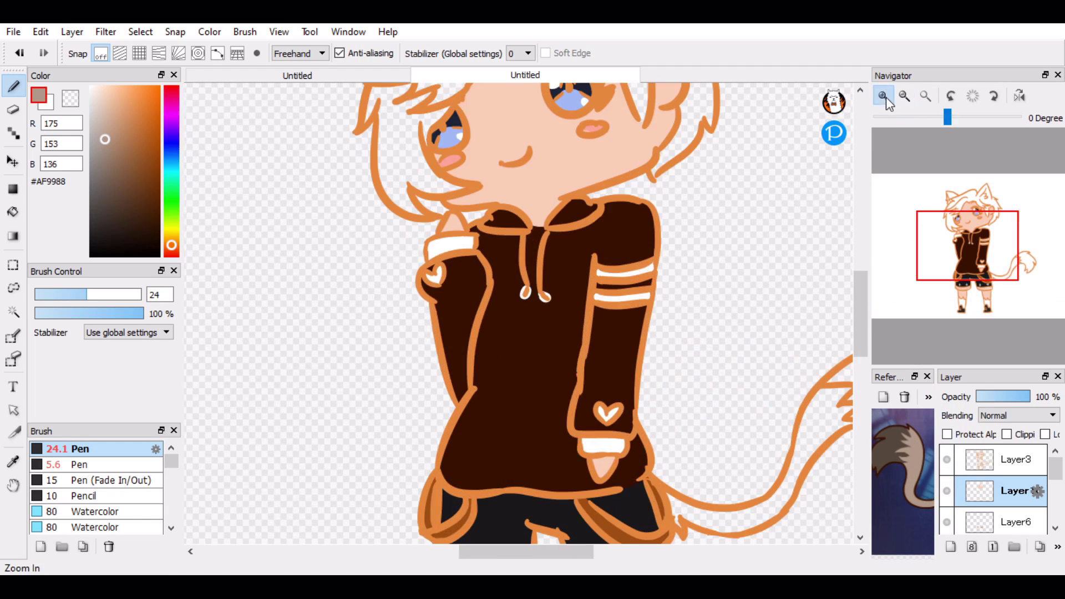
left_click(885, 97)
left_click_drag(997, 290, 996, 280)
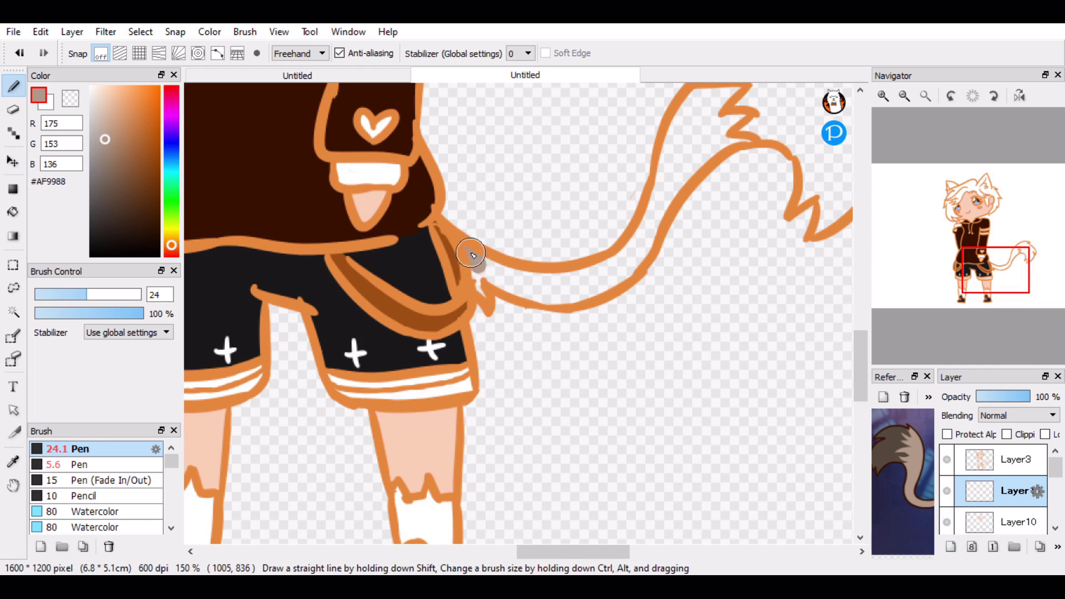
left_click(882, 96)
left_click(883, 96)
left_click(883, 96)
left_click(882, 96)
- On Layer3, erase the excess orange outline at the hoodie's lower corner beside the tail with the size 17 eraser
left_click(985, 463)
key("e")
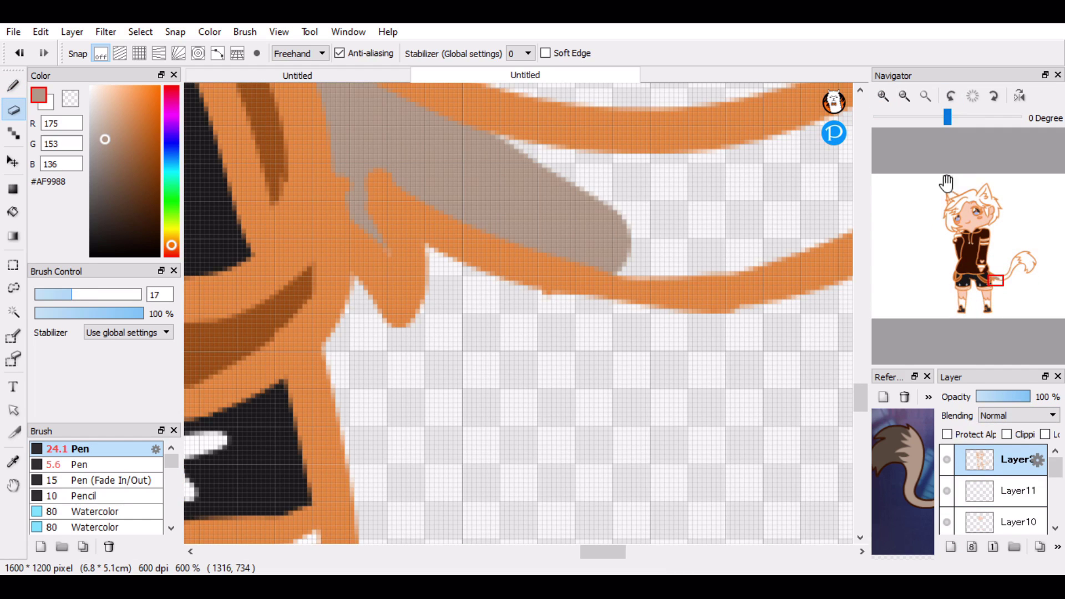
mouse_move(968, 258)
left_mouse_down()
mouse_move(976, 269)
mouse_move(987, 263)
left_mouse_up()
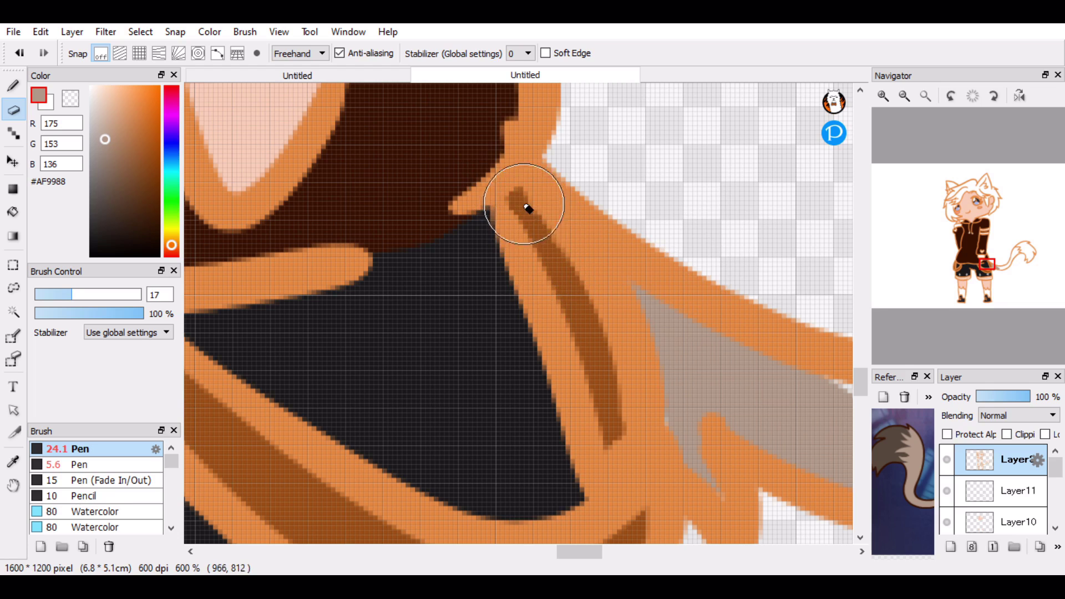
- Continue the light tail colour #AF9988 along the lower curve of the tail on the layer below Layer3
left_click(984, 501)
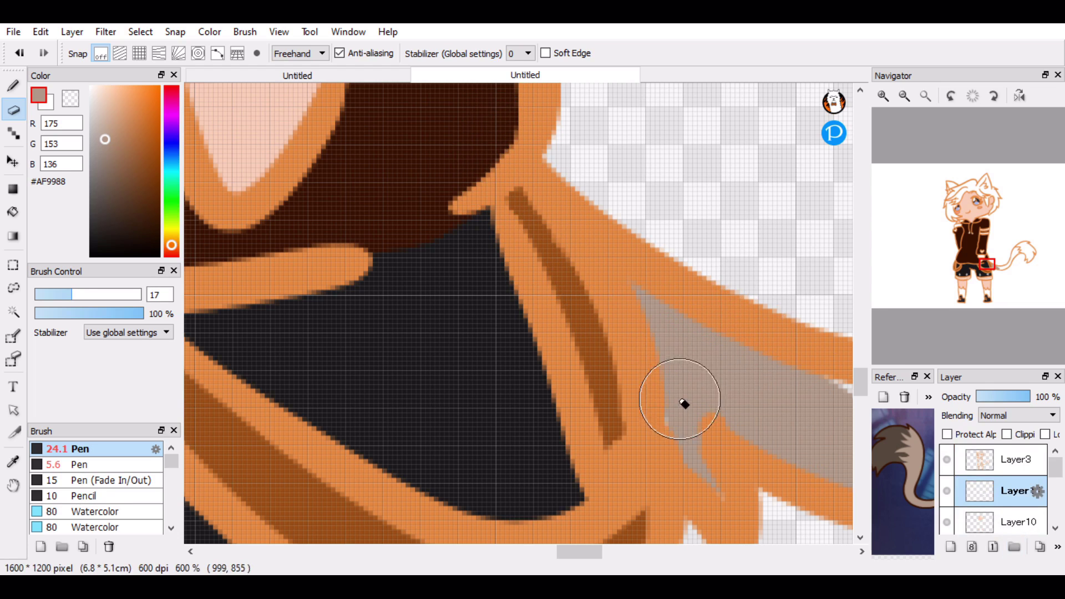
key("b")
left_click_drag(988, 273, 997, 279)
left_click(905, 96)
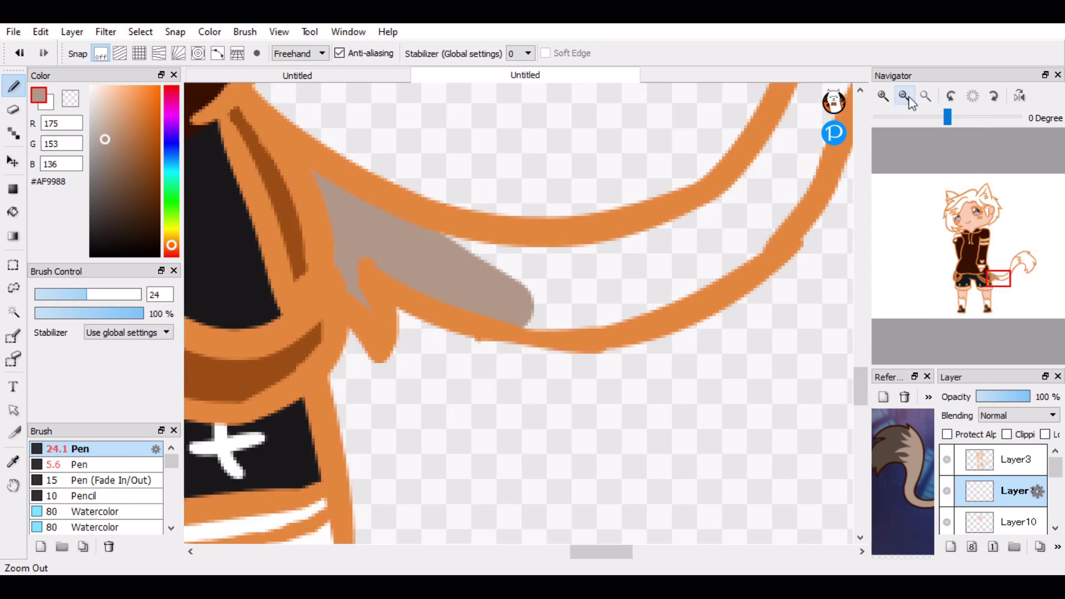
mouse_move(558, 261)
left_mouse_down()
mouse_move(714, 230)
mouse_move(837, 238)
left_mouse_up()
left_click(884, 95)
left_click(905, 95)
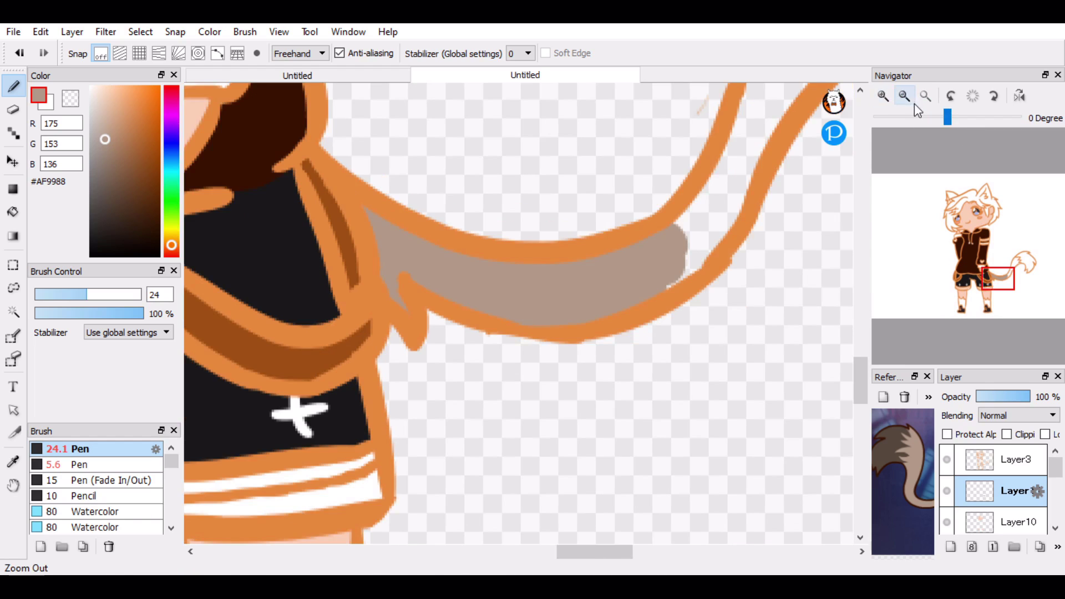
left_click(904, 95)
mouse_move(655, 238)
left_mouse_down()
mouse_move(688, 151)
mouse_move(619, 200)
left_mouse_up()
- Erase the stray mark above the tail on Layer3 and fill the rest of the light tail section up to the zigzag
key("e")
left_click(984, 469)
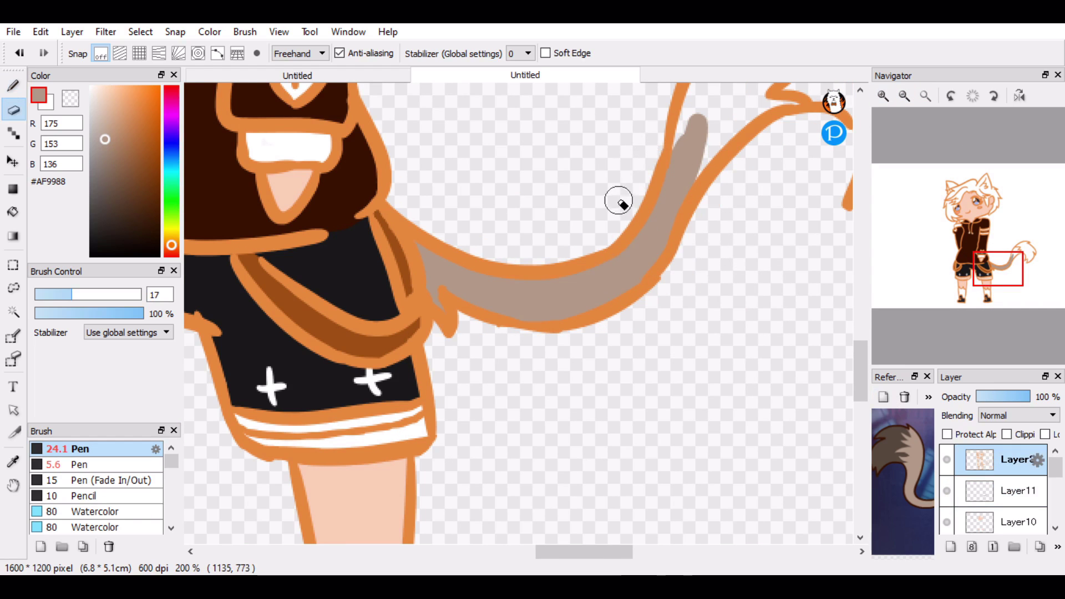
key("b")
left_click(985, 488)
left_click_drag(1000, 279, 1006, 256)
left_click_drag(688, 220, 697, 220)
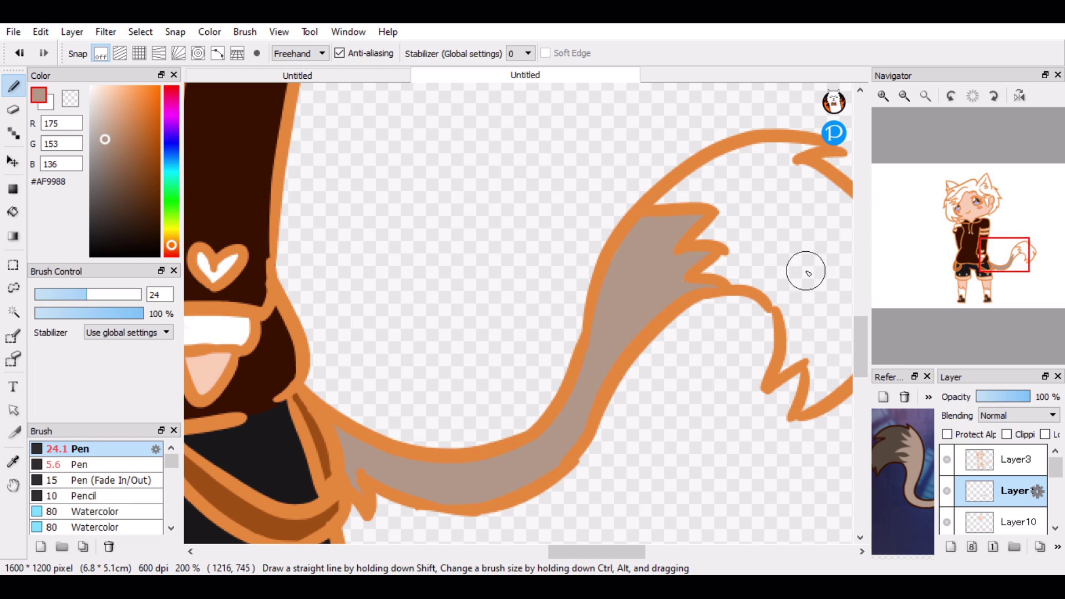
- Sample the dark tail colour #54473C from the reference image and fill the whole tail tip with it
left_click(892, 453)
left_click_drag(658, 202, 682, 193)
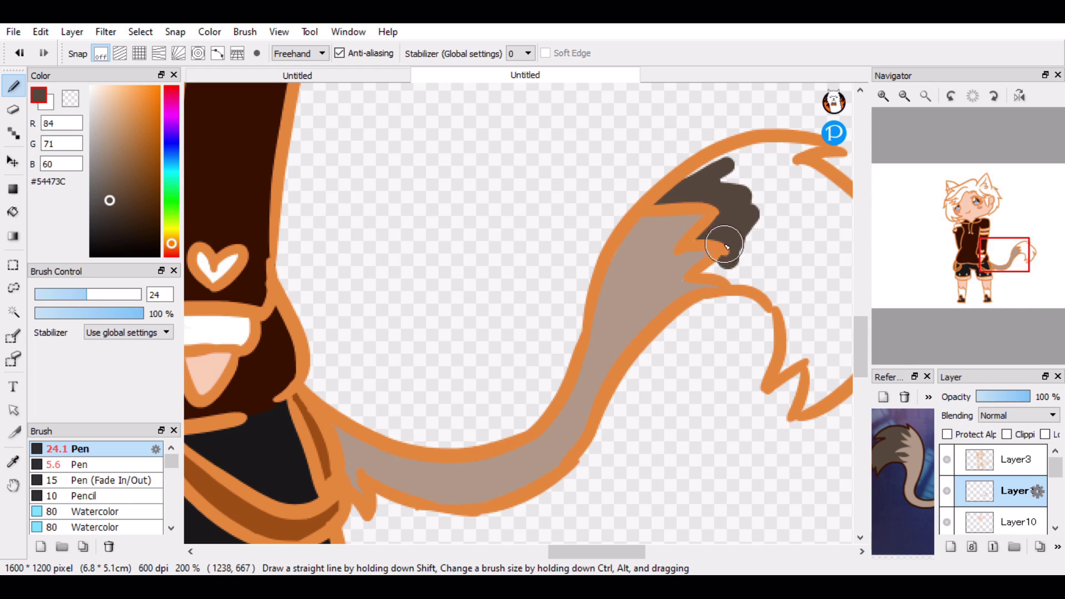
key("ctrl+z")
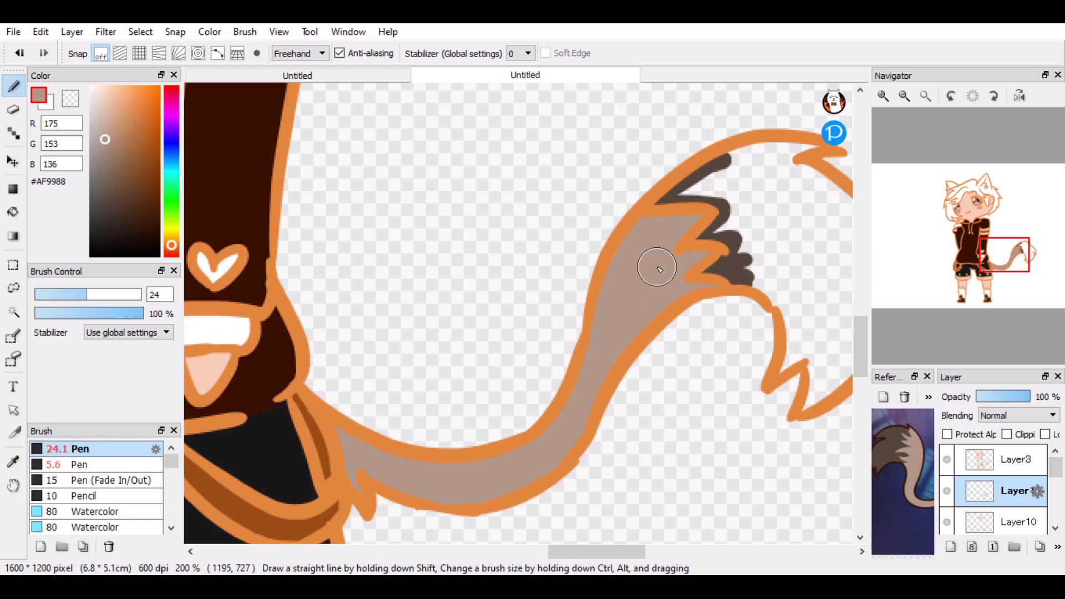
left_click_drag(774, 295, 721, 175)
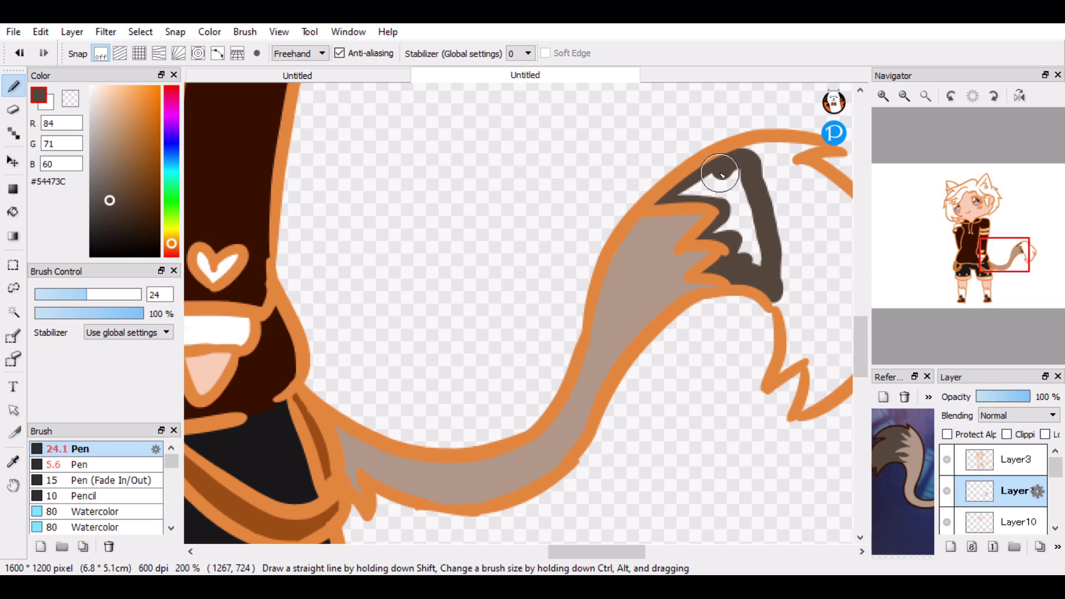
left_click_drag(1007, 270, 1024, 255)
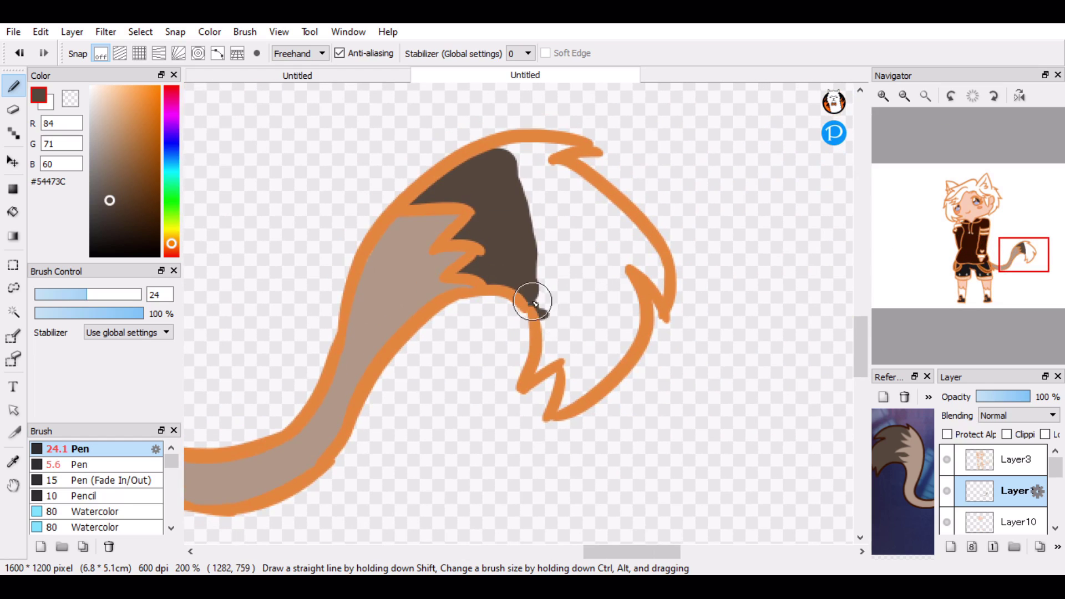
left_click_drag(533, 302, 541, 366)
mouse_move(567, 405)
left_mouse_down()
mouse_move(607, 367)
mouse_move(611, 309)
mouse_move(625, 325)
mouse_move(601, 346)
mouse_move(536, 277)
mouse_move(613, 256)
mouse_move(657, 270)
mouse_move(554, 159)
left_mouse_up()
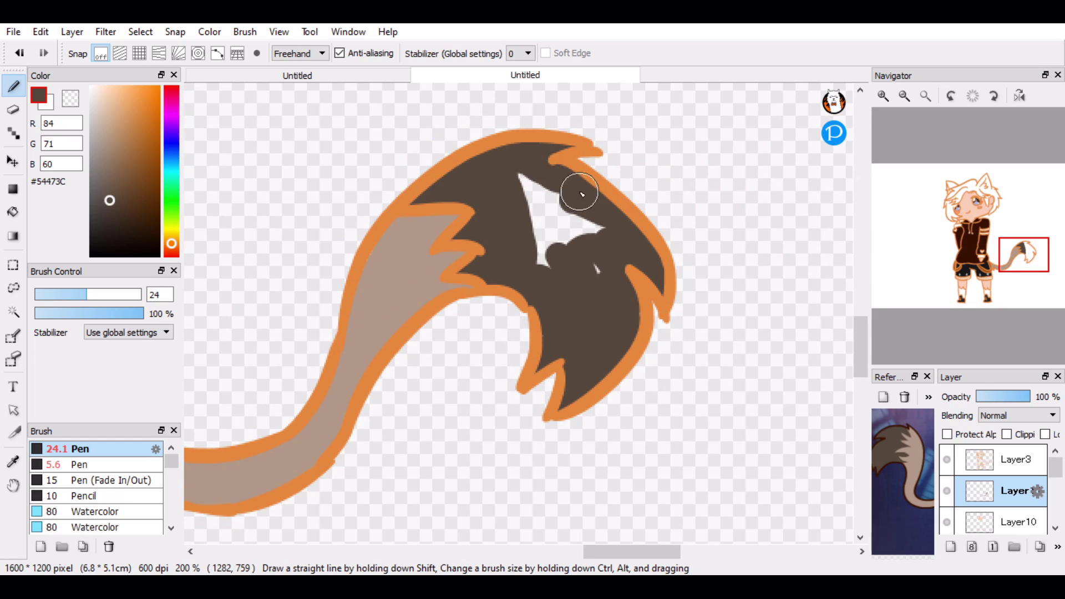
left_click_drag(582, 194, 537, 202)
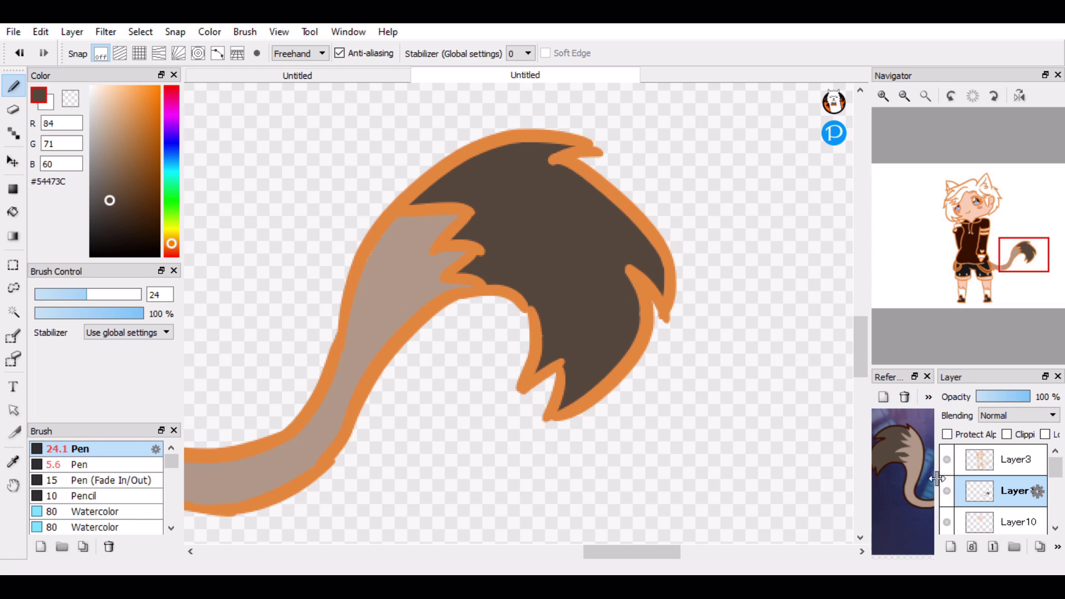
- Sample the light fur colour #AF9988 from the reference image and fill the larger cat ear around its inner tuft
left_click_drag(921, 431, 911, 487)
left_click(912, 446)
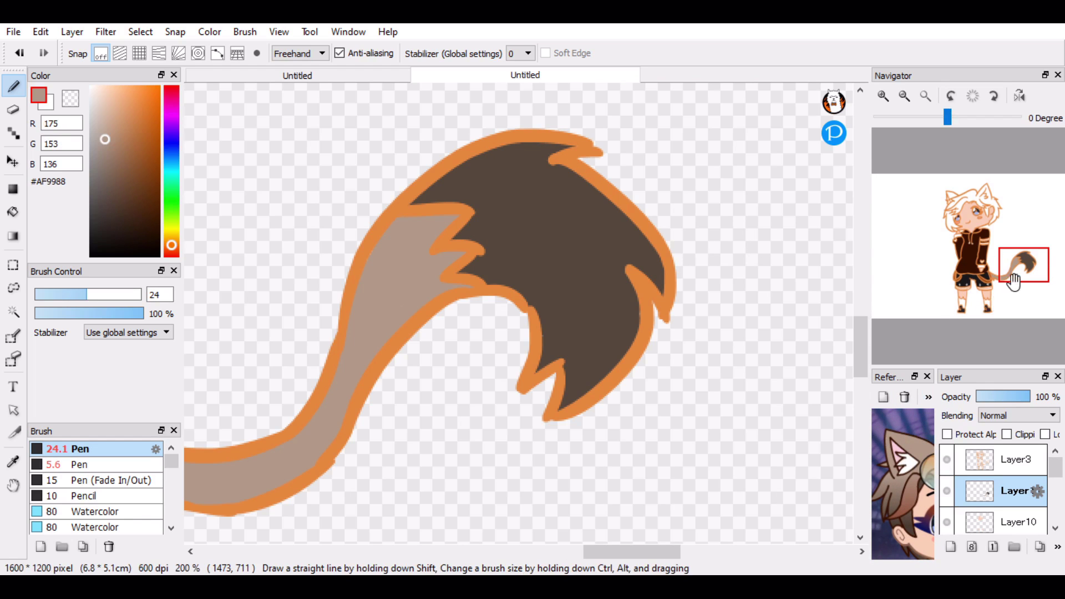
mouse_move(1012, 277)
left_mouse_down()
mouse_move(970, 218)
mouse_move(981, 197)
left_mouse_up()
mouse_move(578, 146)
left_mouse_down()
mouse_move(456, 284)
mouse_move(567, 217)
mouse_move(590, 214)
mouse_move(587, 333)
mouse_move(609, 309)
left_mouse_up()
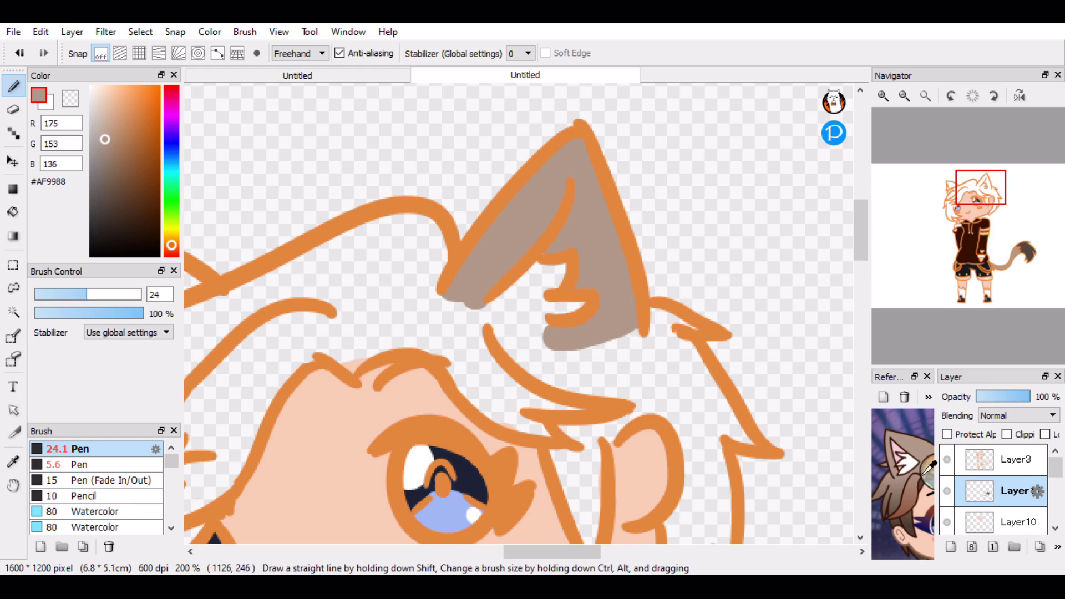
- Paint the larger ear's inner tuft white #FFFFFF and extend #AF9988 beneath the ear into the hair
left_click(555, 295, "alt")
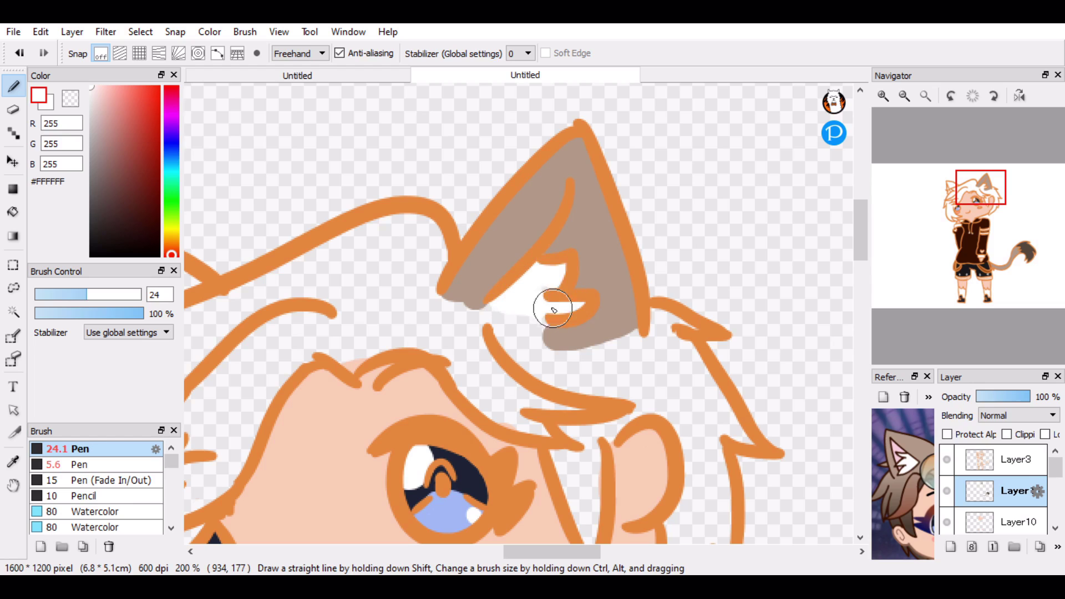
left_click(621, 320, "alt")
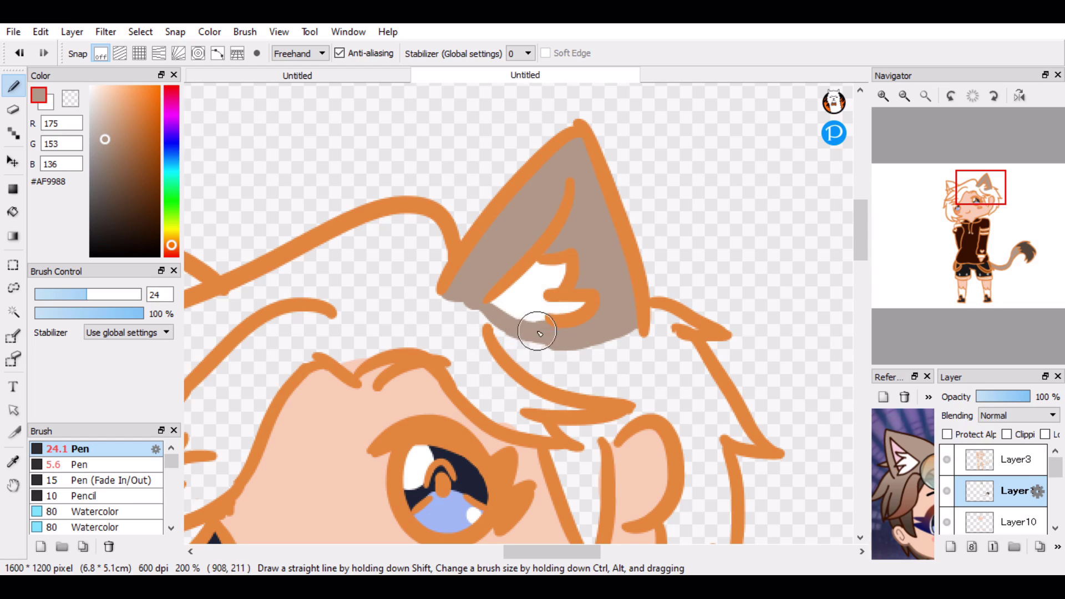
mouse_move(549, 343)
left_mouse_down()
mouse_move(608, 349)
mouse_move(646, 377)
left_mouse_up()
left_click(506, 297, "alt")
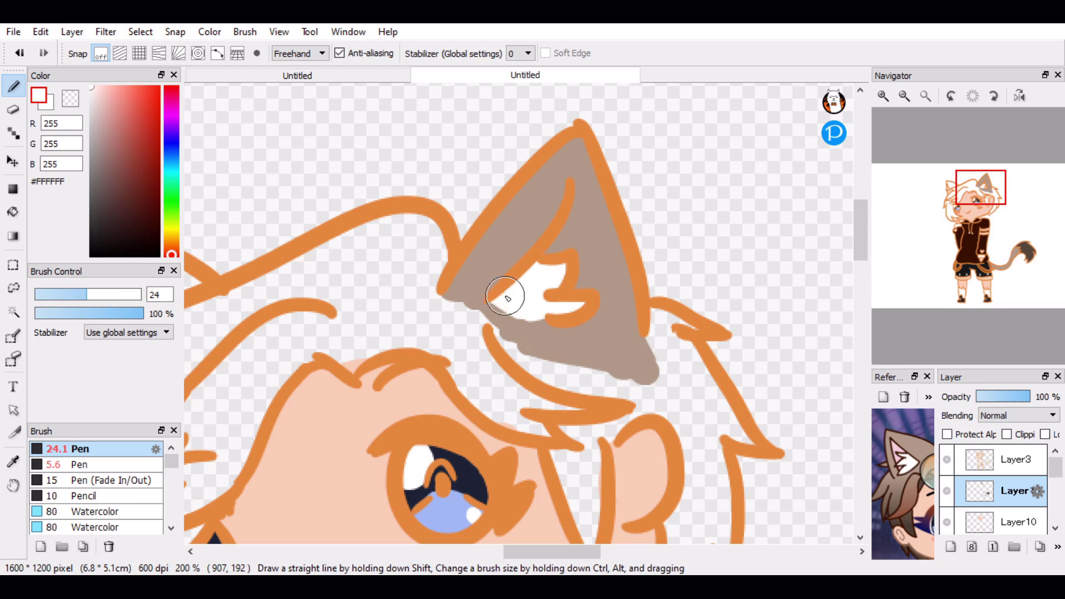
left_click_drag(507, 303, 555, 316)
key("ctrl+z")
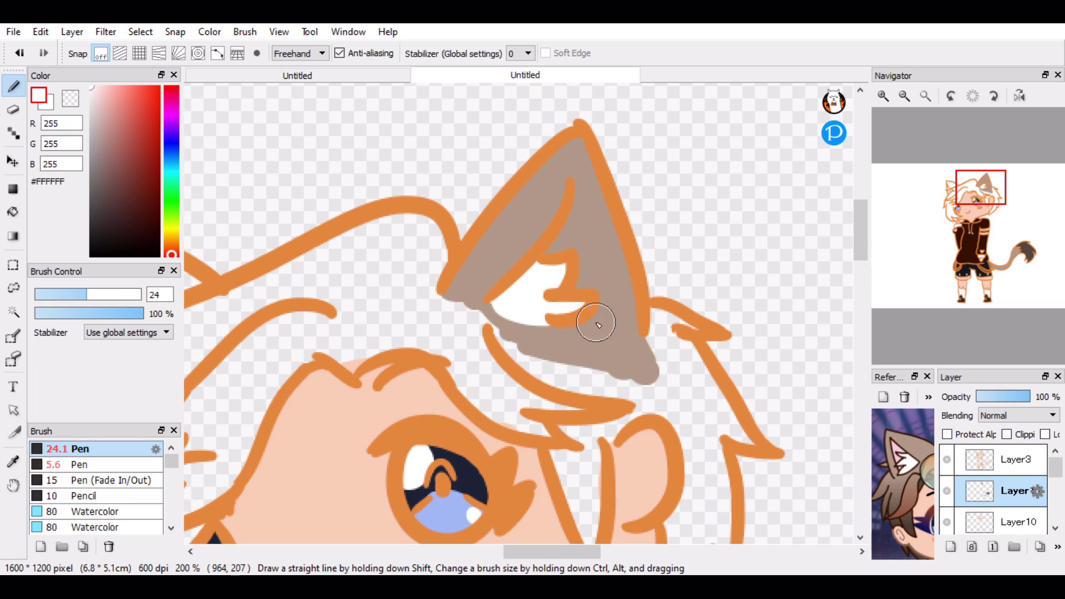
- Colour the smaller cat ear #AF9988 with a white tuft, and close the tuft's outline on Layer3 in orange #E28740
right_click(586, 251)
left_click_drag(983, 197, 950, 196)
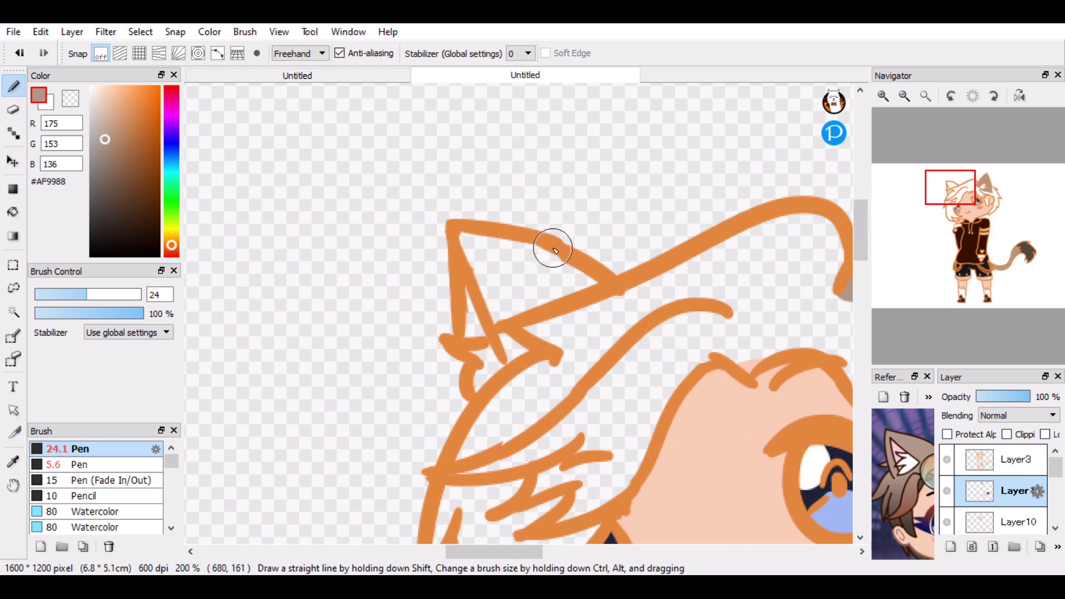
mouse_move(475, 245)
left_mouse_down()
mouse_move(501, 284)
mouse_move(566, 282)
mouse_move(515, 299)
left_mouse_up()
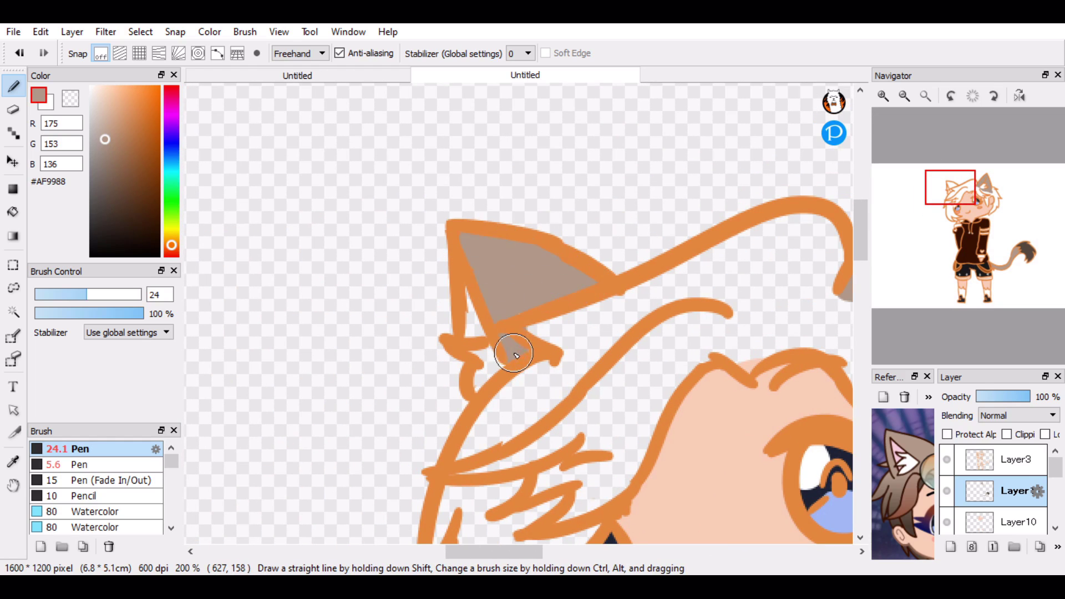
left_click(909, 465)
left_click_drag(473, 343, 485, 354)
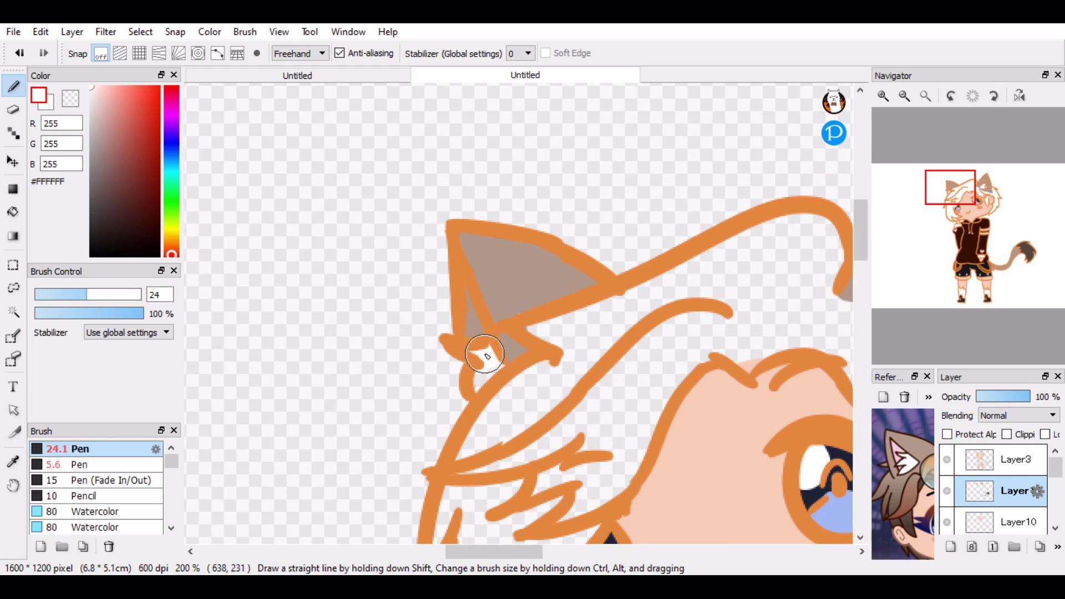
left_click(940, 452)
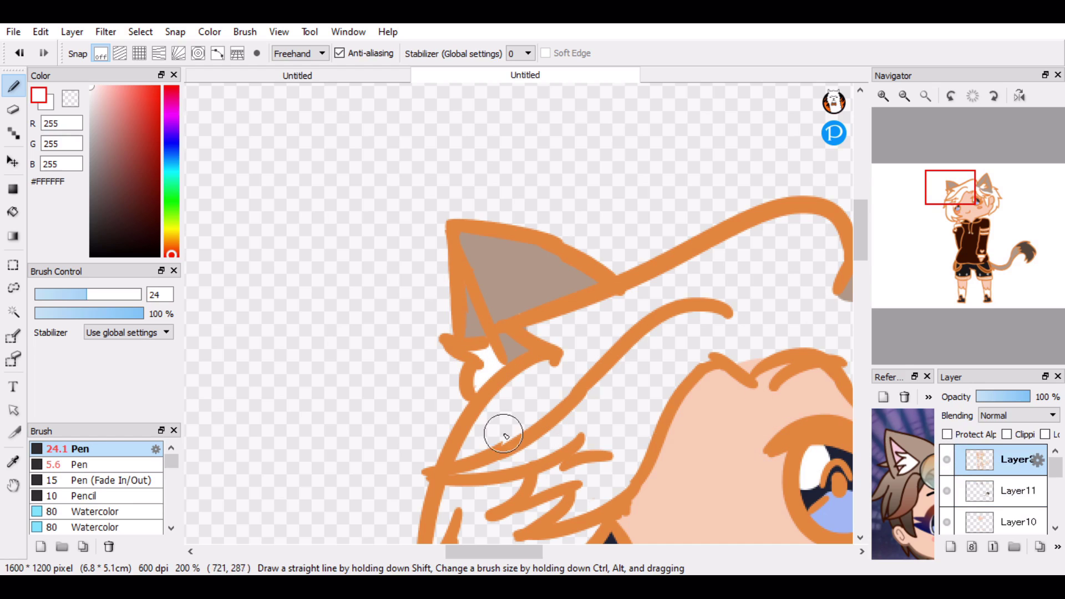
left_click(469, 349, "alt")
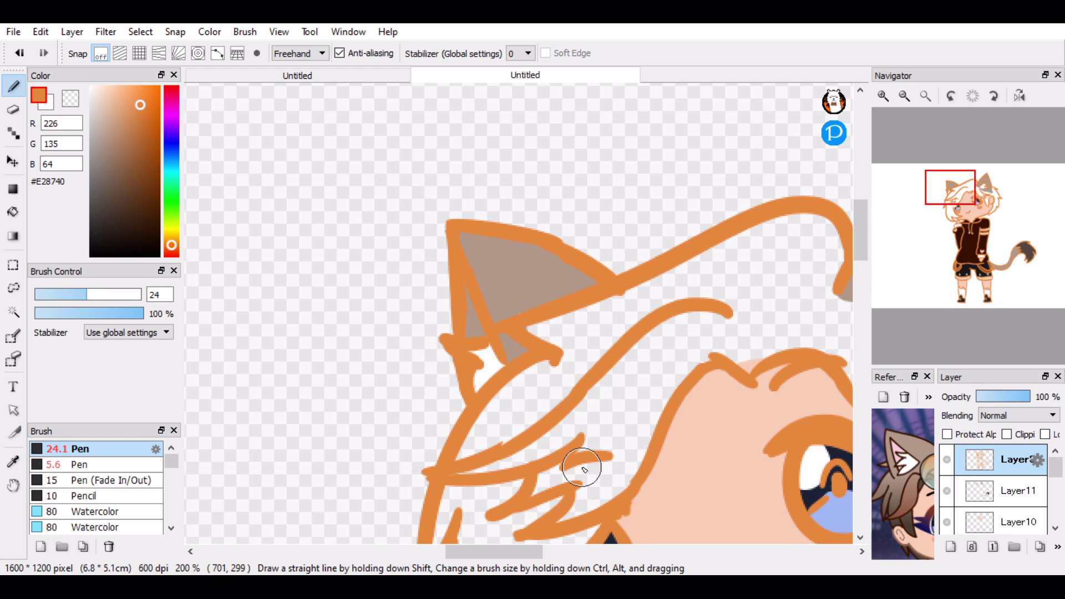
- Fill the top of the hair between the two cat ears with #AF9988 on Layer11
left_click(996, 480)
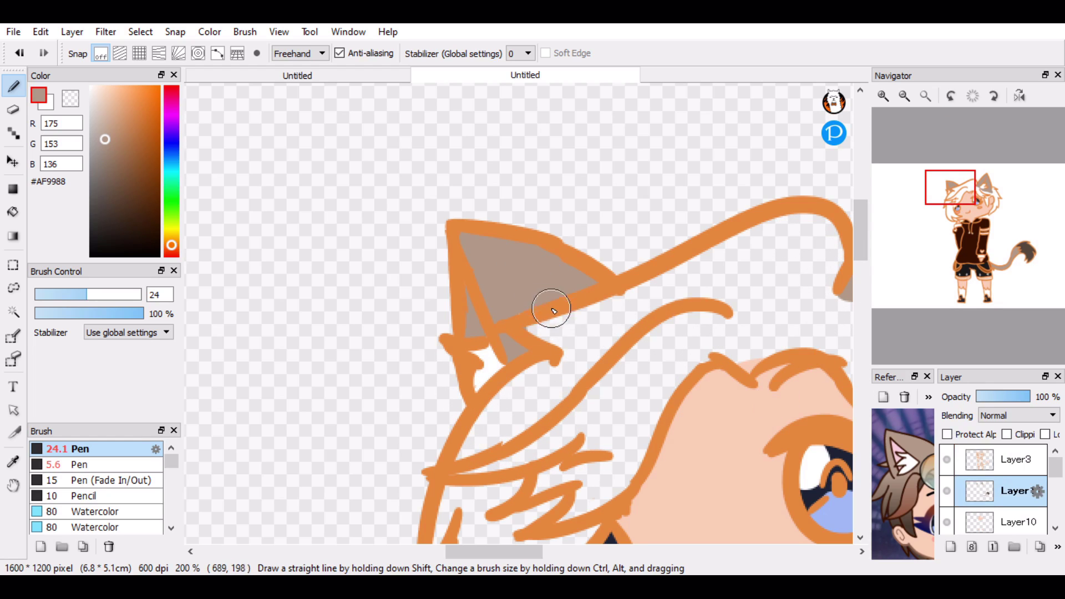
mouse_move(549, 307)
left_mouse_down()
mouse_move(588, 348)
mouse_move(514, 425)
mouse_move(481, 440)
mouse_move(607, 325)
mouse_move(663, 297)
mouse_move(568, 316)
mouse_move(813, 285)
mouse_move(845, 259)
mouse_move(697, 273)
left_mouse_up()
left_click(977, 205)
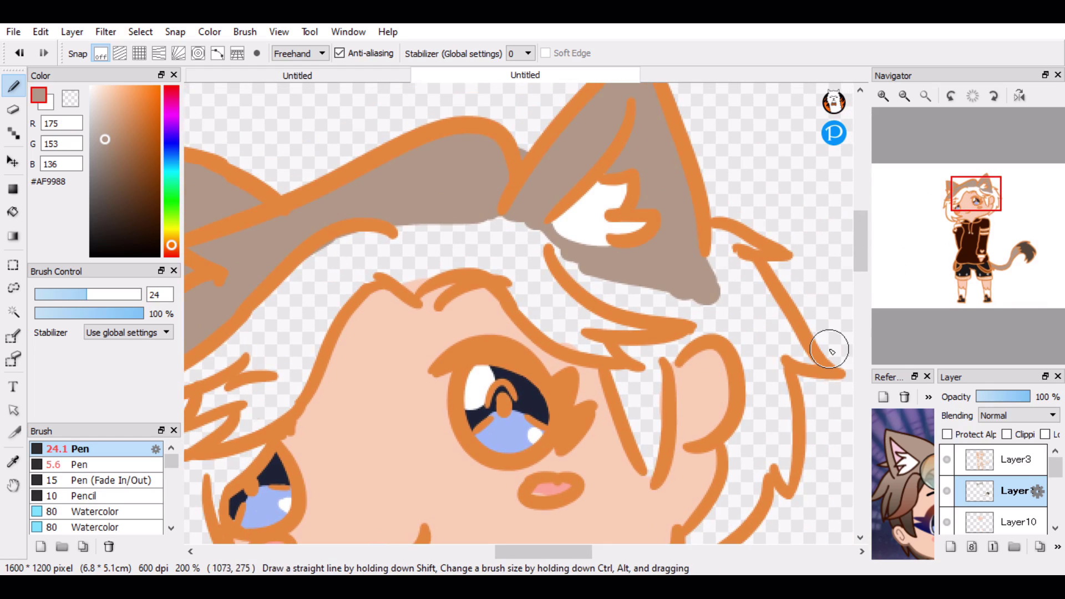
mouse_move(422, 178)
left_mouse_down()
mouse_move(408, 283)
mouse_move(352, 280)
mouse_move(395, 242)
mouse_move(316, 242)
left_mouse_up()
left_click(972, 193)
- Fill the fringe and the long side lock below the smaller ear with #AF9988
left_click(950, 214)
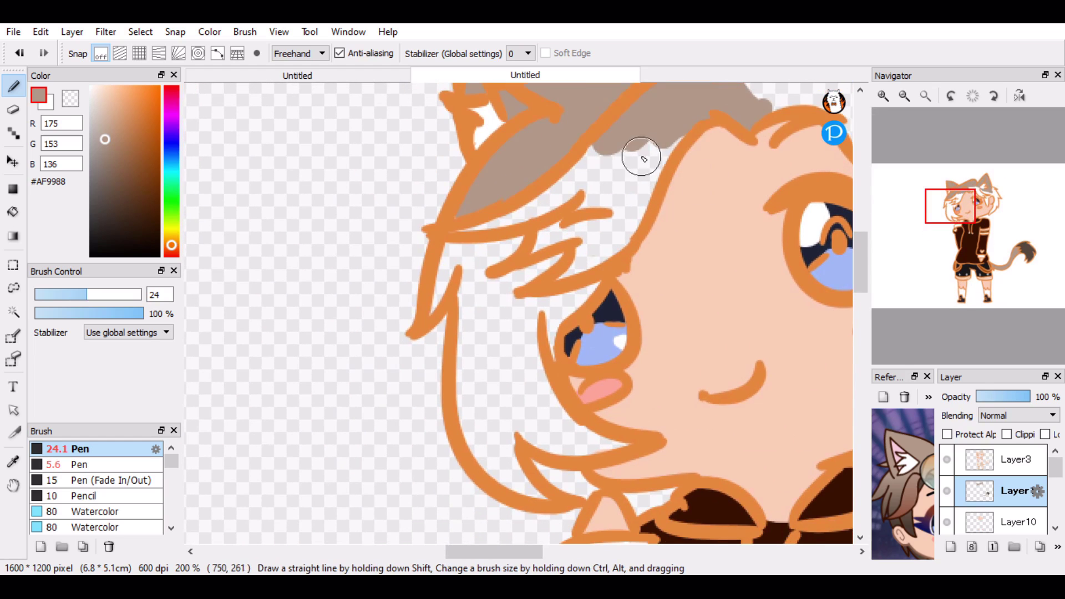
mouse_move(675, 134)
left_mouse_down()
mouse_move(624, 223)
mouse_move(623, 212)
mouse_move(535, 247)
mouse_move(626, 177)
mouse_move(471, 231)
mouse_move(463, 214)
mouse_move(439, 302)
mouse_move(462, 247)
mouse_move(466, 394)
mouse_move(484, 454)
left_mouse_up()
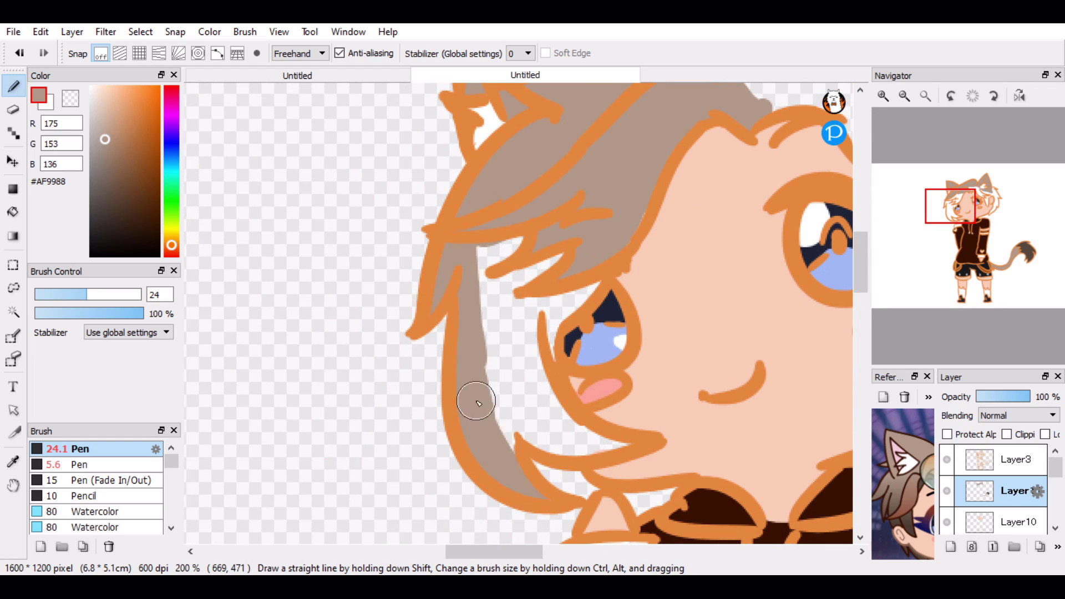
mouse_move(629, 446)
left_mouse_down()
mouse_move(499, 416)
mouse_move(609, 445)
mouse_move(506, 319)
mouse_move(527, 333)
left_mouse_up()
mouse_move(582, 283)
left_mouse_down()
mouse_move(571, 304)
mouse_move(547, 300)
mouse_move(529, 244)
mouse_move(516, 395)
mouse_move(484, 342)
left_mouse_up()
- Fill the lower back hair behind the human ear with #AF9988, undoing strokes that need repainting
left_click(958, 206)
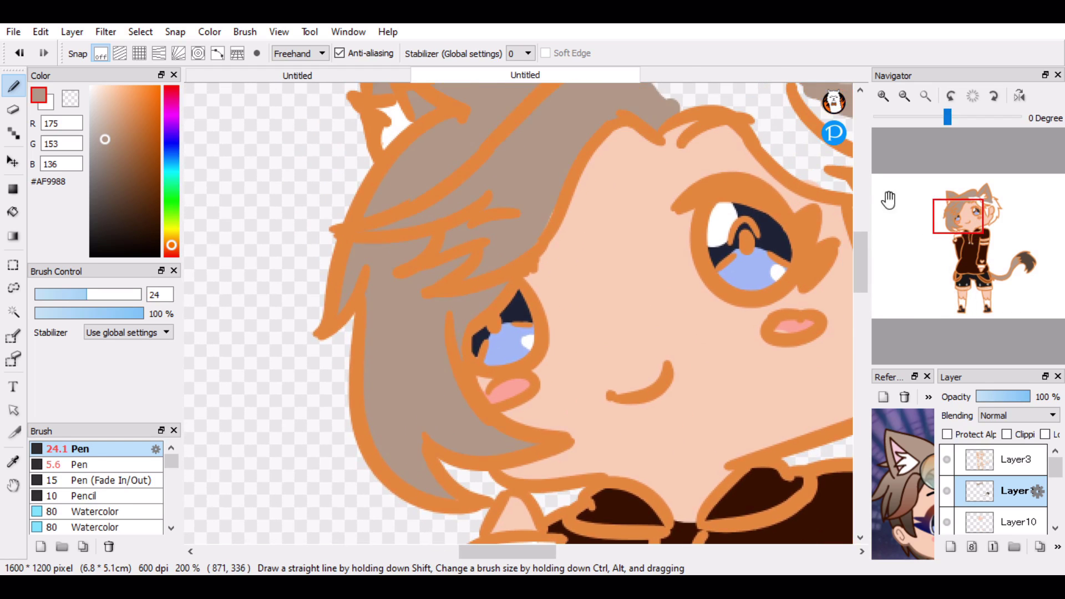
left_click(984, 211)
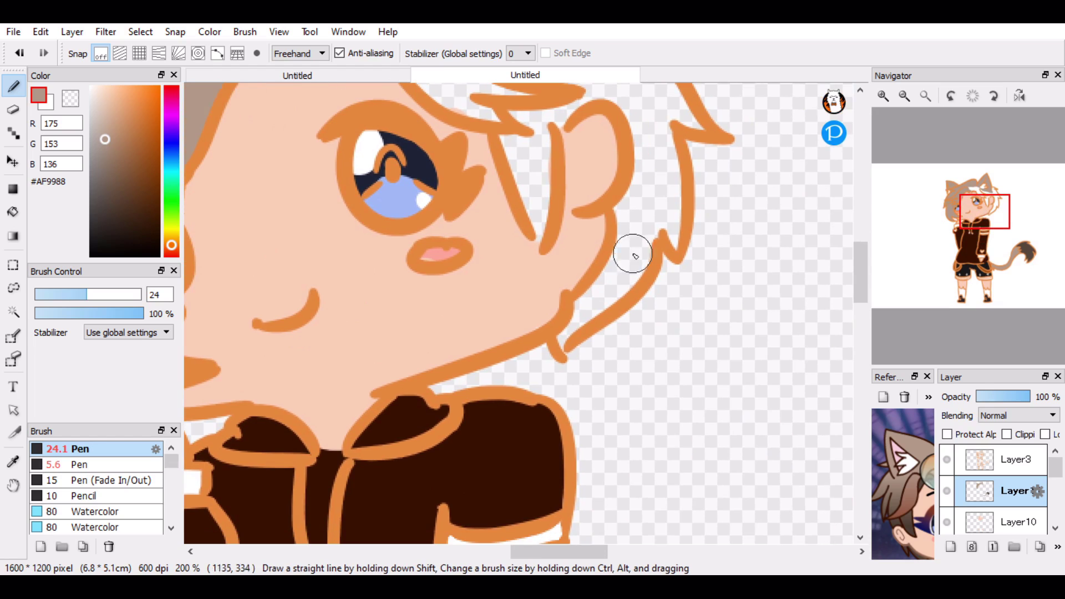
left_click_drag(563, 347, 615, 290)
key("ctrl+z")
mouse_move(623, 237)
left_mouse_down()
mouse_move(566, 328)
mouse_move(644, 238)
mouse_move(658, 188)
left_mouse_up()
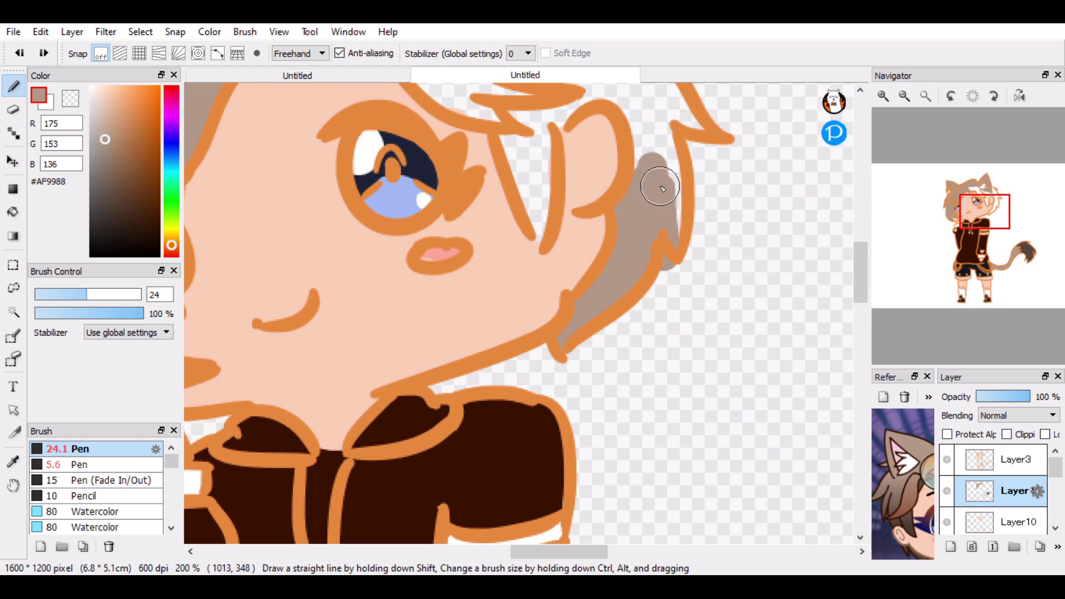
key("ctrl+z")
mouse_move(670, 237)
left_mouse_down()
mouse_move(664, 150)
mouse_move(621, 303)
mouse_move(616, 156)
left_mouse_up()
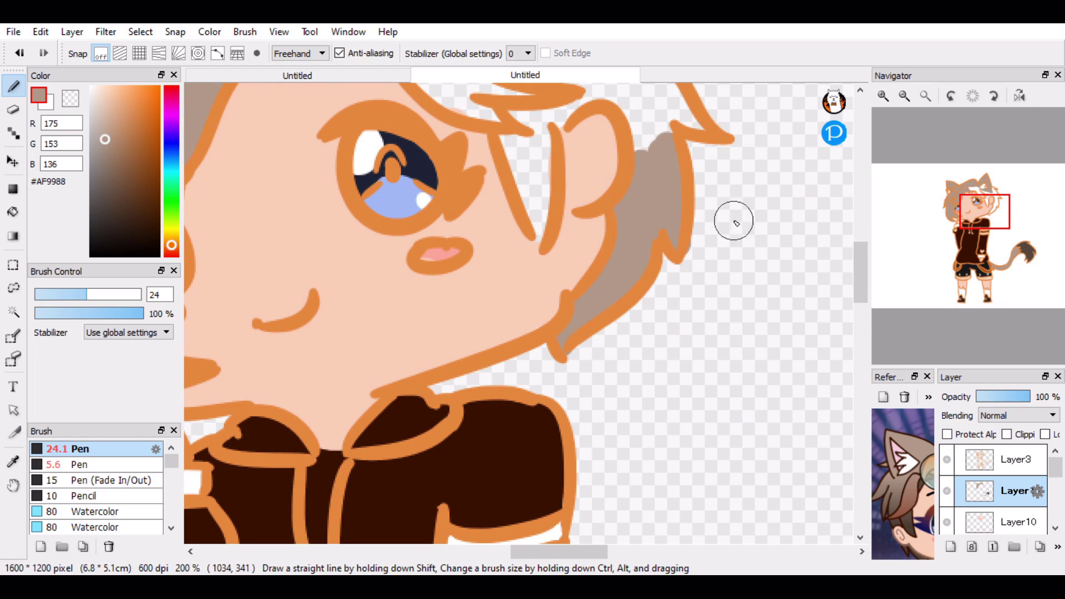
- Fill the upper back hair, the lock in front of the human ear and the remaining fringe gaps with #AF9988
left_click(997, 211)
left_click_drag(997, 211, 995, 213)
key("e")
key("b")
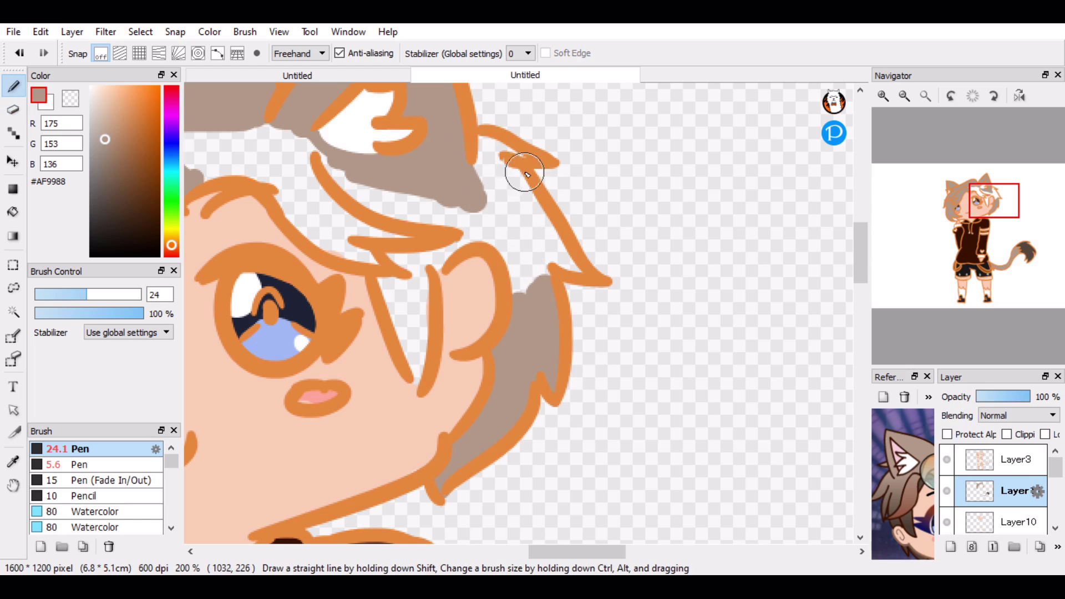
mouse_move(523, 166)
left_mouse_down()
mouse_move(553, 252)
mouse_move(571, 263)
mouse_move(481, 157)
mouse_move(508, 247)
mouse_move(543, 279)
left_mouse_up()
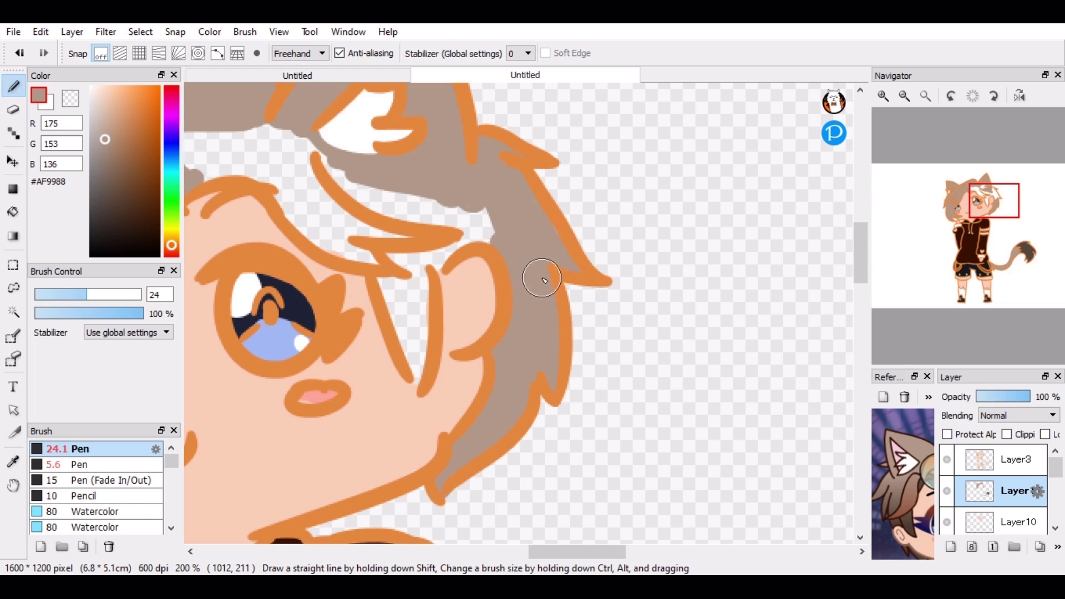
mouse_move(436, 255)
left_mouse_down()
mouse_move(389, 257)
mouse_move(432, 309)
left_mouse_up()
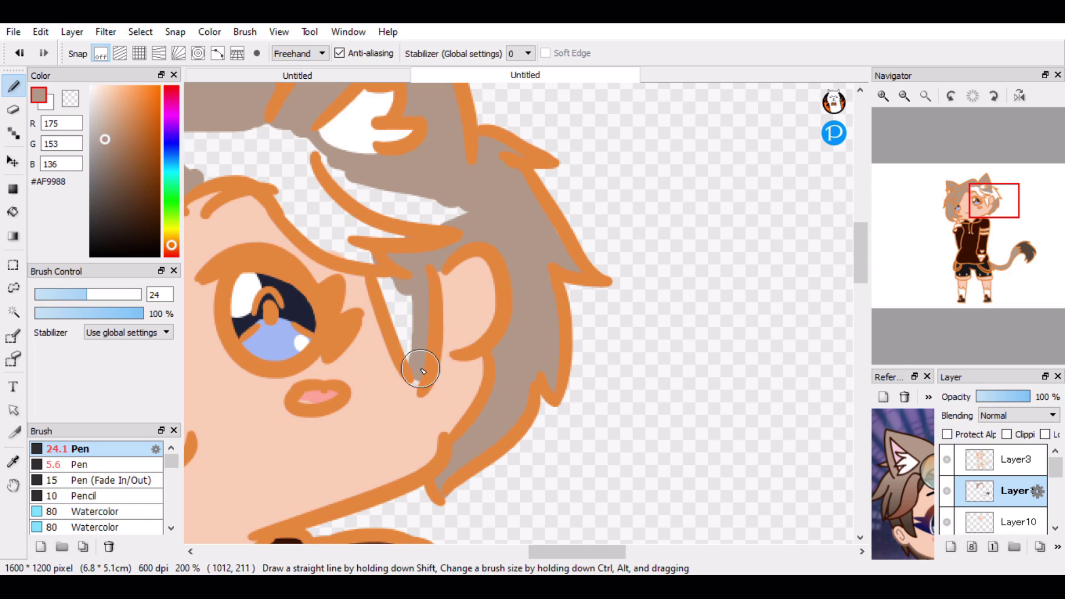
mouse_move(421, 369)
left_mouse_down()
mouse_move(400, 295)
mouse_move(418, 157)
mouse_move(285, 203)
mouse_move(381, 195)
mouse_move(296, 140)
mouse_move(254, 185)
left_mouse_up()
left_click_drag(994, 212, 974, 204)
mouse_move(499, 267)
left_mouse_down()
mouse_move(433, 268)
mouse_move(421, 236)
left_mouse_up()
- On Layer3, outline zigzag hair ends between the jaw and the hood in #E28740 with the size 5.6 Pen
right_click(533, 155)
left_click(1015, 459)
mouse_move(979, 238)
left_mouse_down()
mouse_move(974, 221)
mouse_move(987, 224)
left_mouse_up()
left_click(83, 465)
scroll(975, 231, "up", 3)
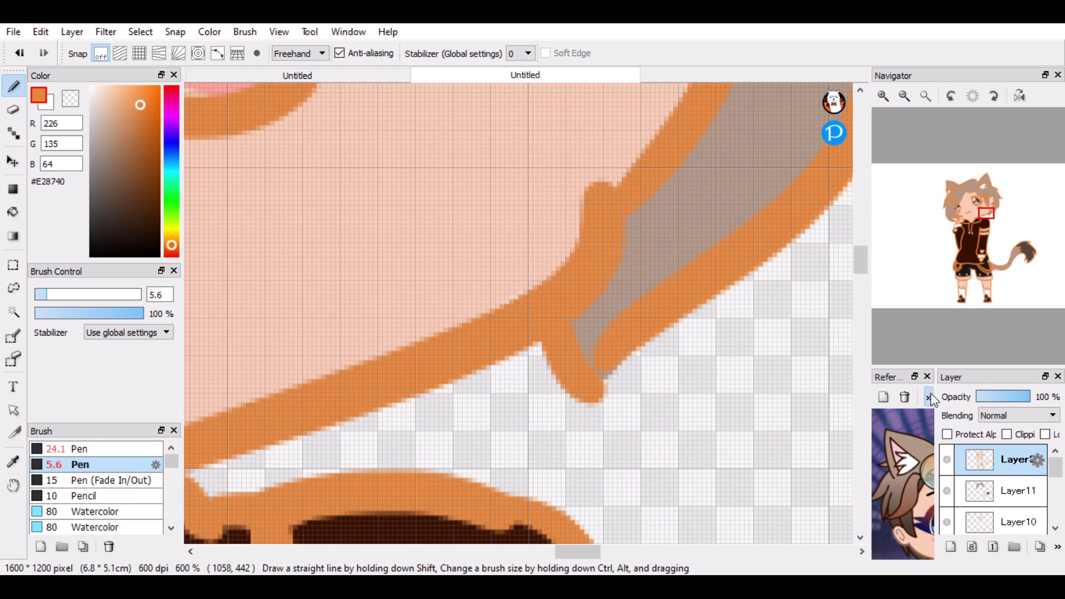
left_click_drag(916, 508, 841, 432)
mouse_move(539, 346)
left_mouse_down()
mouse_move(452, 451)
mouse_move(415, 440)
mouse_move(389, 463)
left_mouse_up()
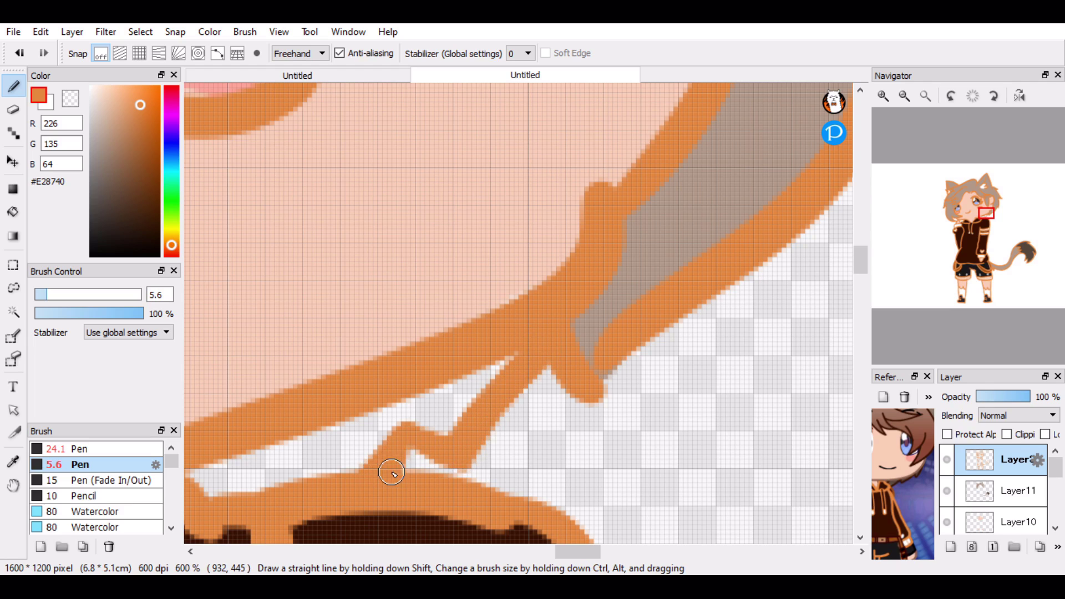
left_click_drag(391, 472, 402, 460)
- Outline more hair ends in #E28740 on the other side of the neck, above the raised hand
left_click_drag(976, 223, 960, 231)
left_click_drag(439, 343, 488, 369)
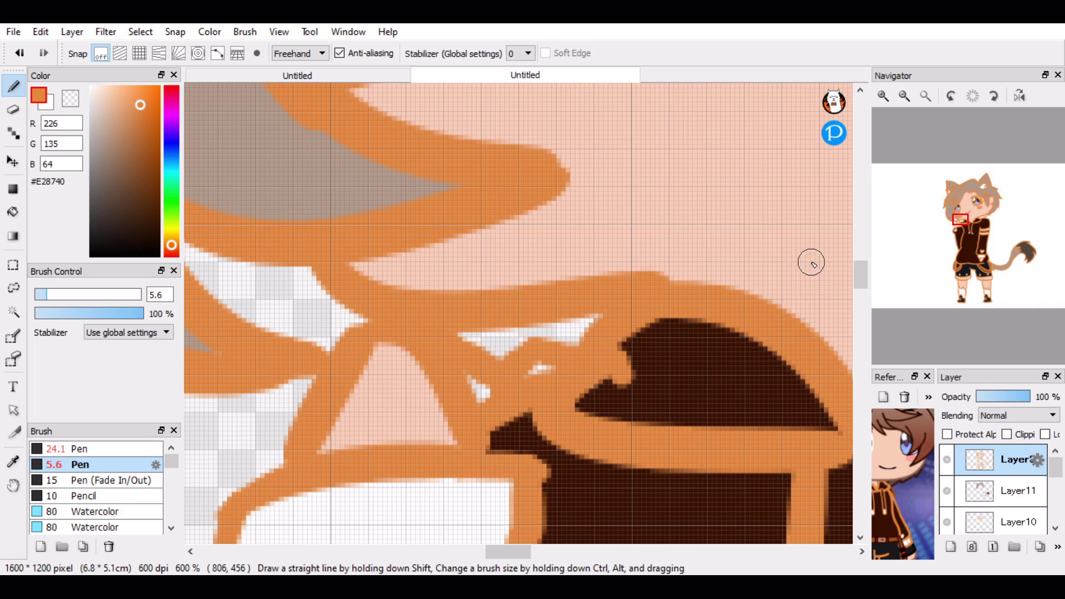
left_click_drag(285, 268, 302, 304)
left_click_drag(261, 267, 246, 264)
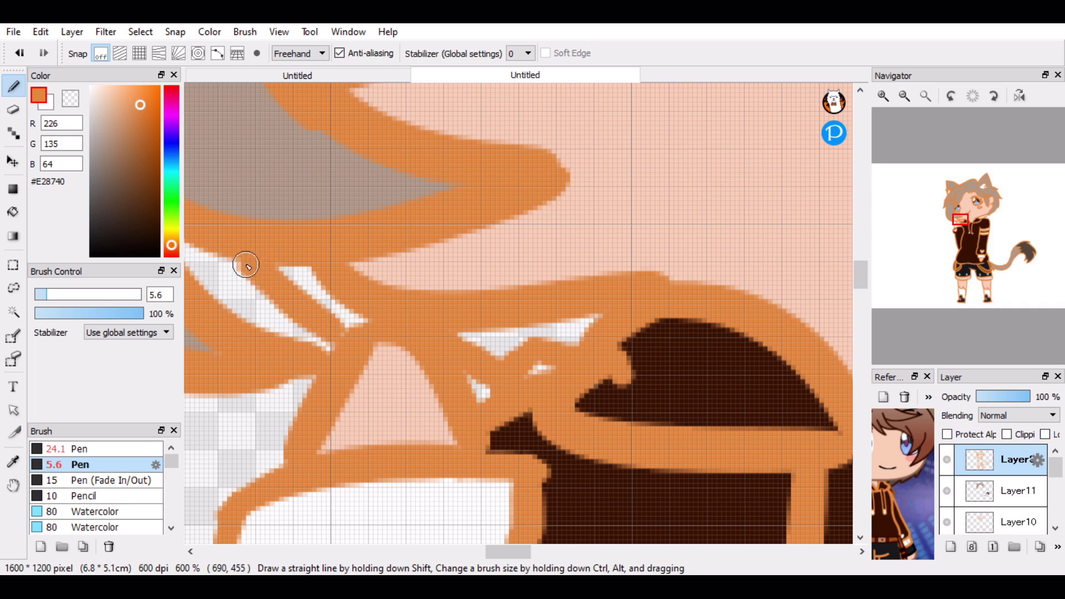
- Fill the newly outlined hair ends on both sides of the neck with #AF9988 on Layer11 using the size 24 Pen
scroll(331, 337, "down", 5)
scroll(348, 165, "up", 3)
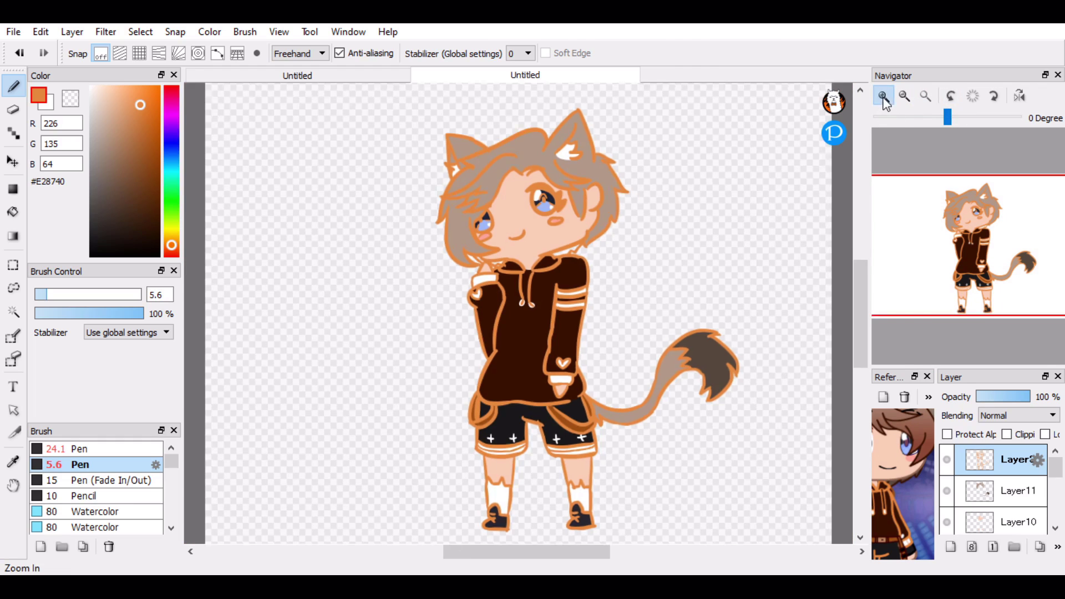
right_click(291, 103)
left_click(1007, 491)
left_click(109, 450)
mouse_move(953, 217)
left_mouse_down()
mouse_move(985, 237)
mouse_move(982, 226)
left_mouse_up()
left_click(882, 96)
left_click(882, 96)
left_click(882, 96)
mouse_move(641, 233)
left_mouse_down()
mouse_move(573, 296)
mouse_move(516, 296)
mouse_move(407, 354)
mouse_move(485, 293)
left_mouse_up()
left_click_drag(983, 227, 958, 229)
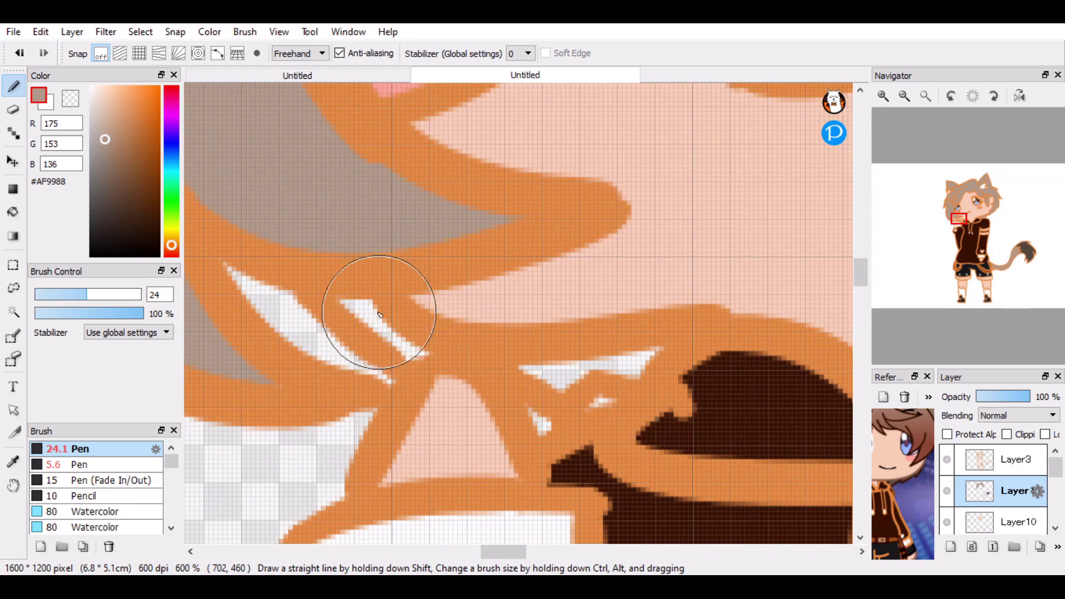
left_click_drag(379, 312, 348, 302)
left_click_drag(529, 374, 638, 357)
- Sample the brown #894936 from the reference hair, select the fringe area with the Magic Wand and add a new layer above Layer11
left_click(925, 96)
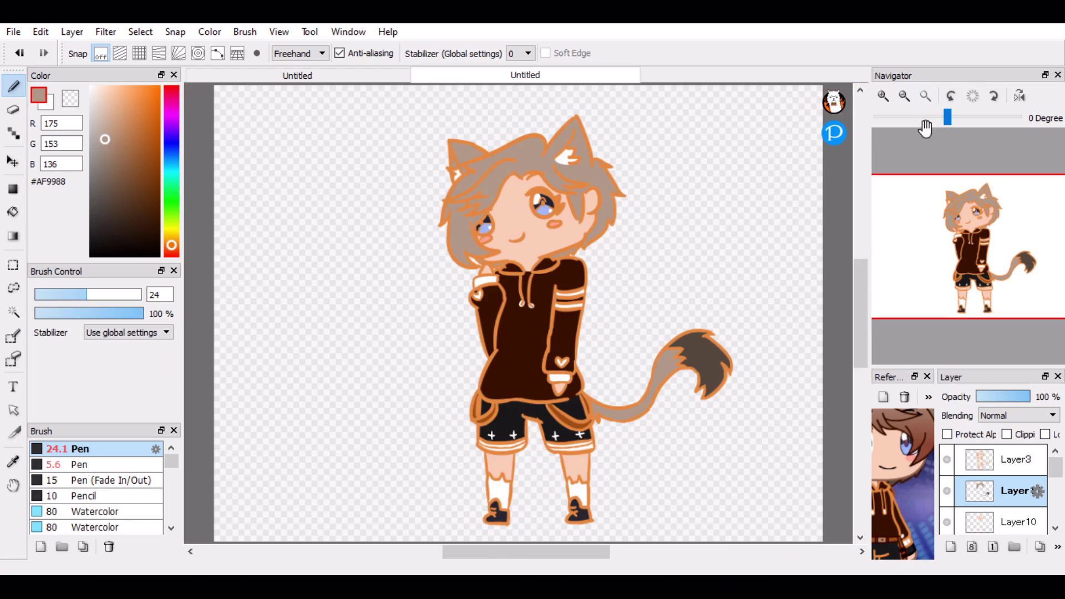
left_click(919, 442)
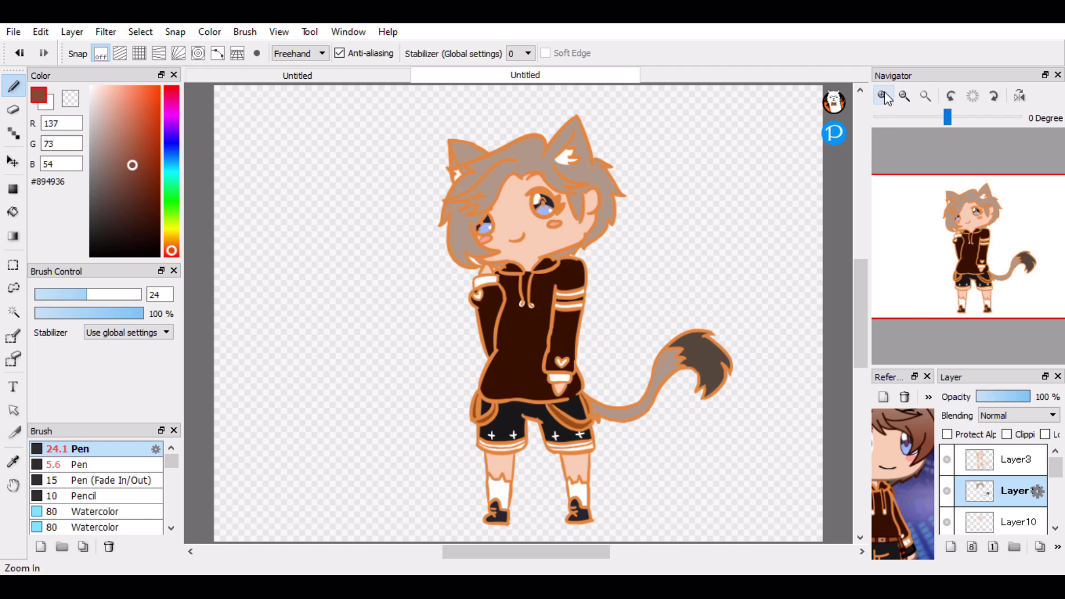
left_click(883, 97)
left_click(883, 97)
left_click(883, 96)
left_click_drag(966, 224, 955, 203)
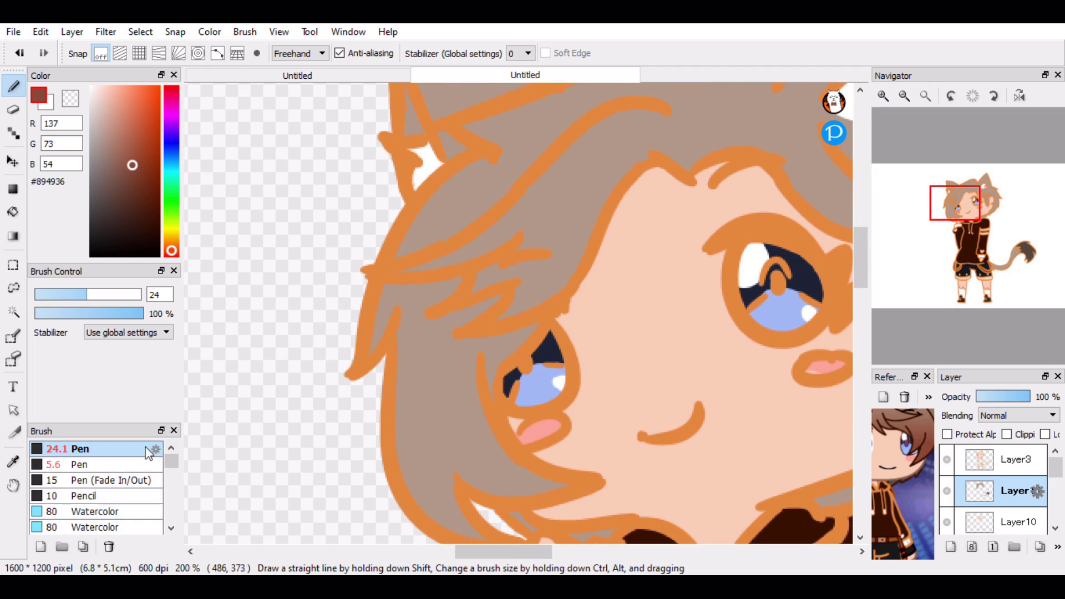
left_click(14, 312)
left_click(571, 208)
left_click(951, 547)
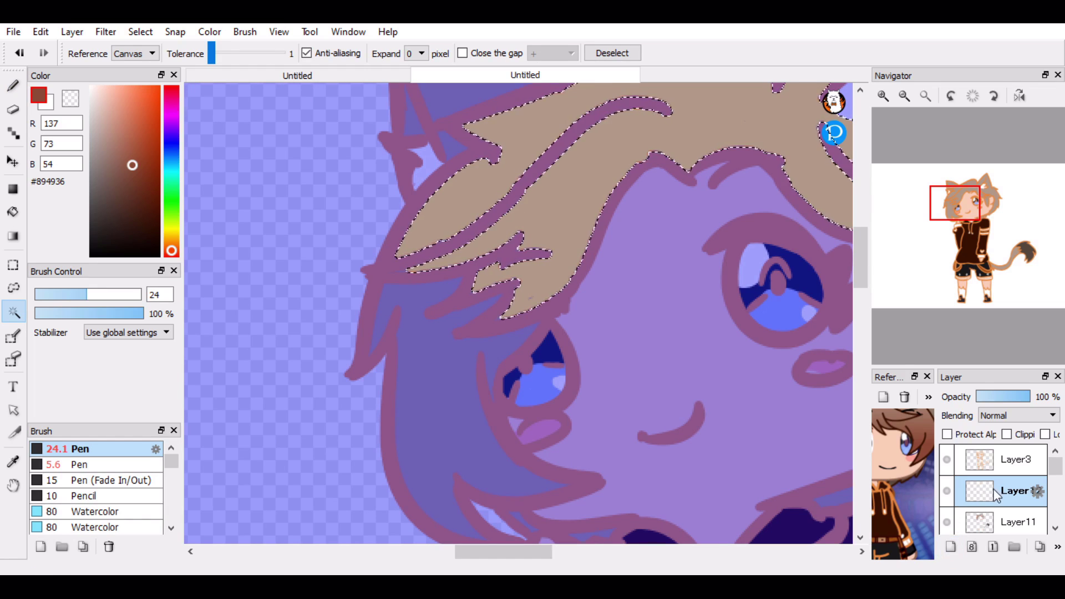
- Shade the lower ends of the selected fringe with #894936 using the size 80 Watercolor brush, fading upward
left_click(97, 511)
left_click(13, 86)
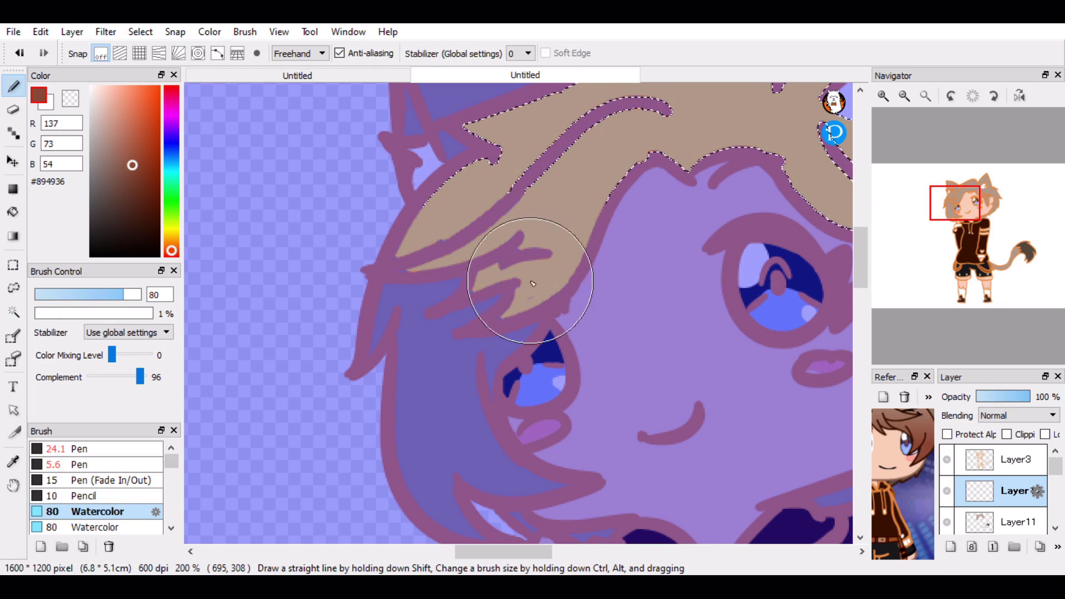
mouse_move(532, 284)
left_mouse_down()
mouse_move(517, 305)
mouse_move(559, 275)
mouse_move(424, 282)
left_mouse_up()
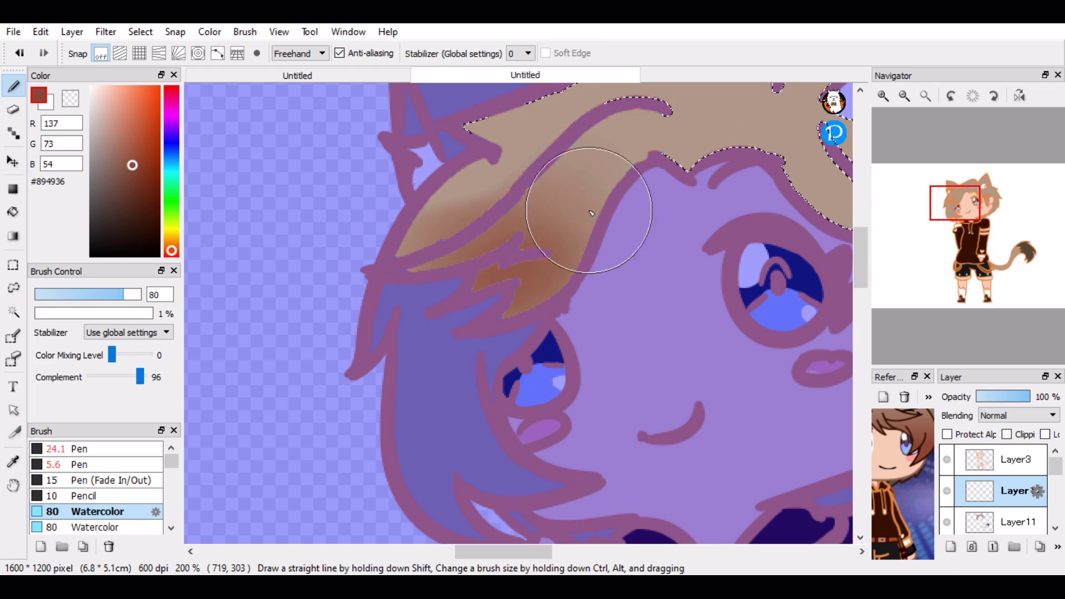
mouse_move(591, 213)
left_mouse_down()
mouse_move(441, 302)
mouse_move(452, 276)
mouse_move(533, 300)
mouse_move(411, 269)
mouse_move(513, 184)
mouse_move(537, 318)
left_mouse_up()
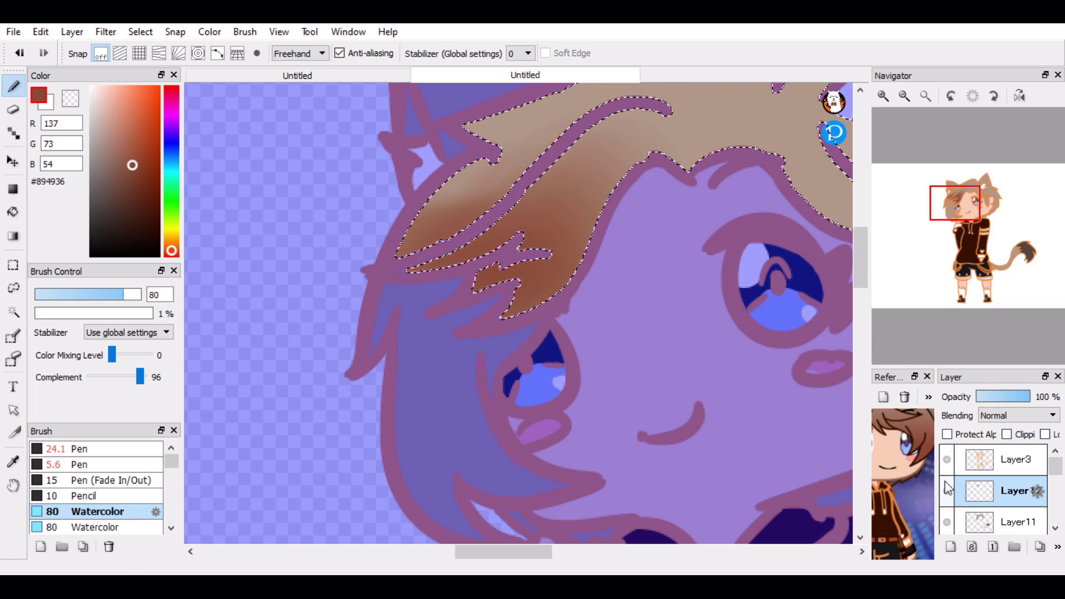
- Shade the fringe strand between the cat ear and the larger eye with #894936 using the size 80 Watercolor brush
left_click(977, 213)
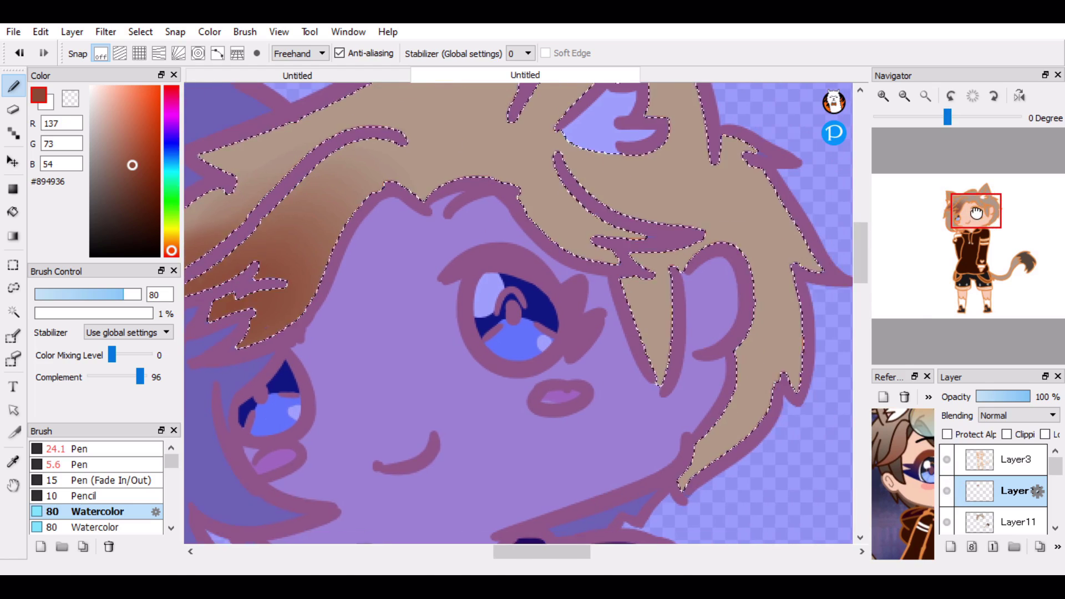
left_click_drag(977, 212, 979, 210)
left_click_drag(617, 257, 542, 248)
left_click_drag(602, 262, 589, 288)
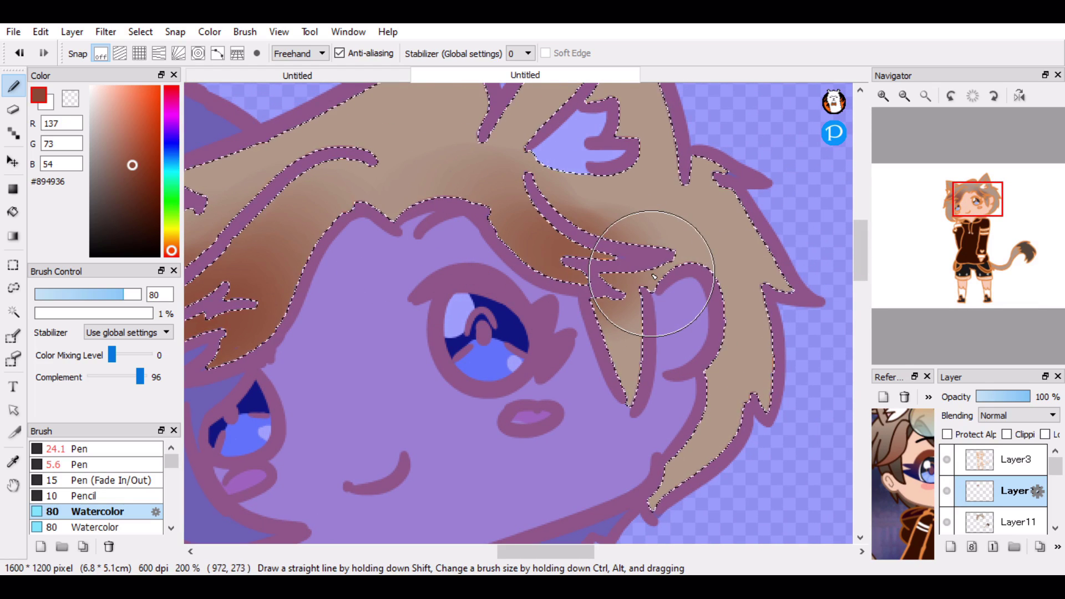
- Erase the brown spill above and below that fringe strand and along its upper edge with the size 17 eraser
key("e")
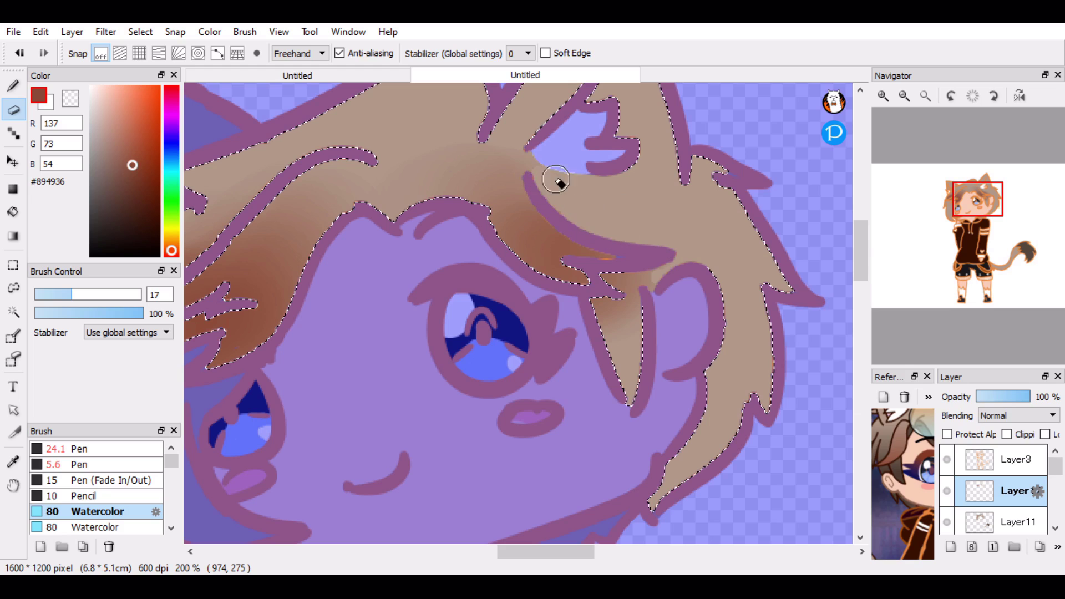
left_click_drag(562, 165, 543, 161)
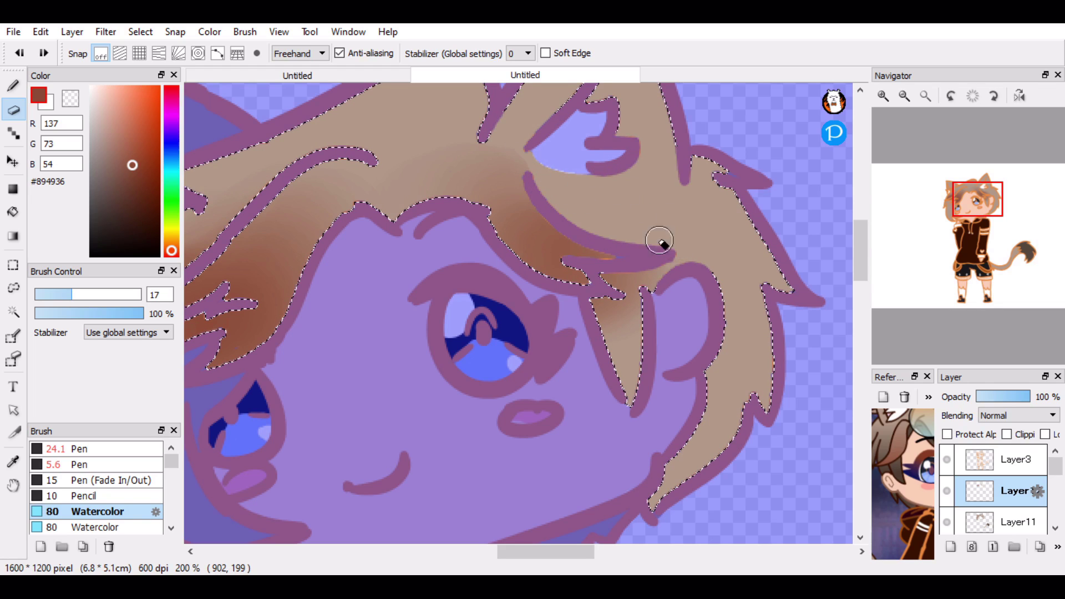
left_click_drag(623, 339, 600, 316)
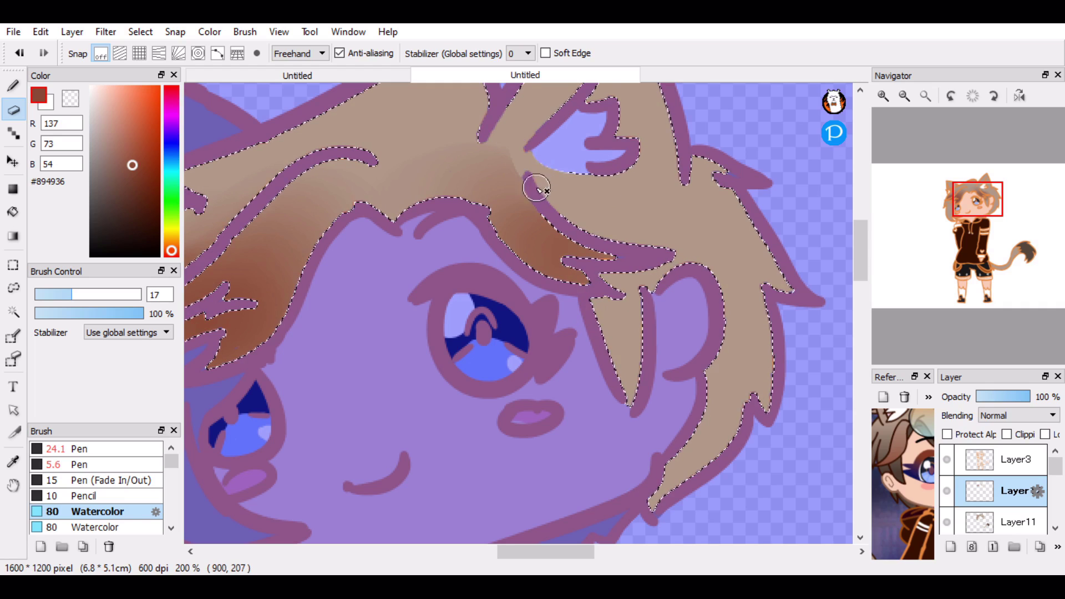
left_click_drag(551, 164, 421, 188)
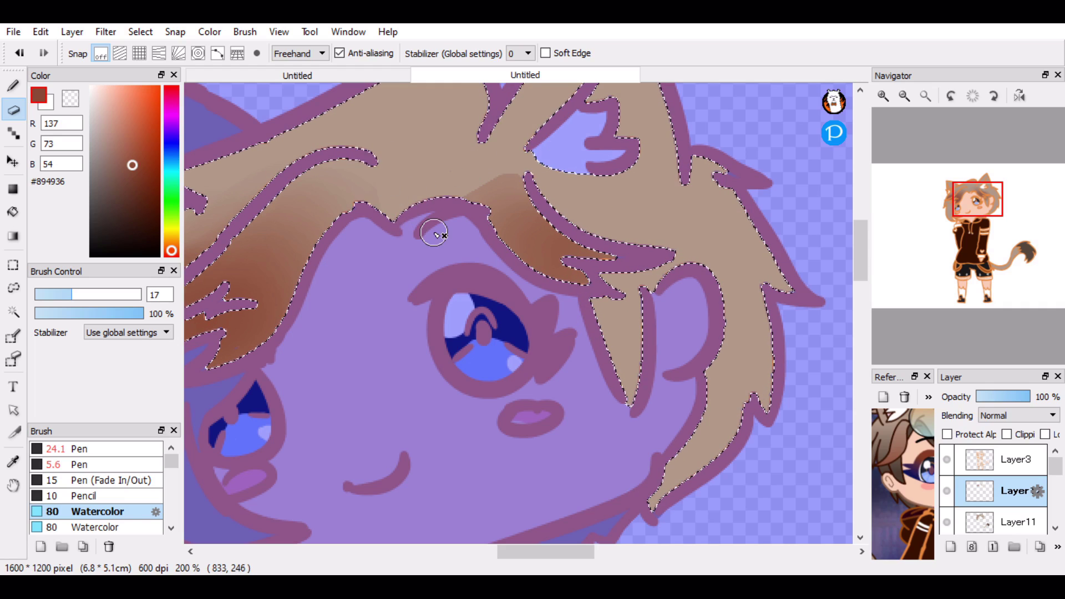
- Blend the upper edge of the fringe strand's shading into the base hair with sampled #AF9988 using the size 15 Watercolor brush
left_click(458, 173, "alt")
key("b")
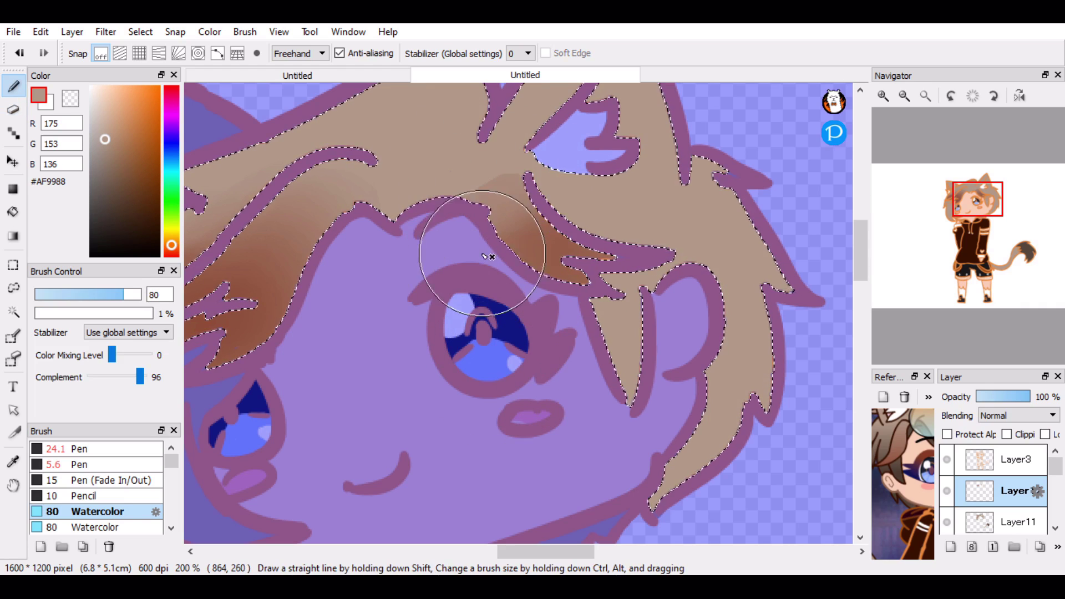
left_click_drag(123, 296, 67, 297)
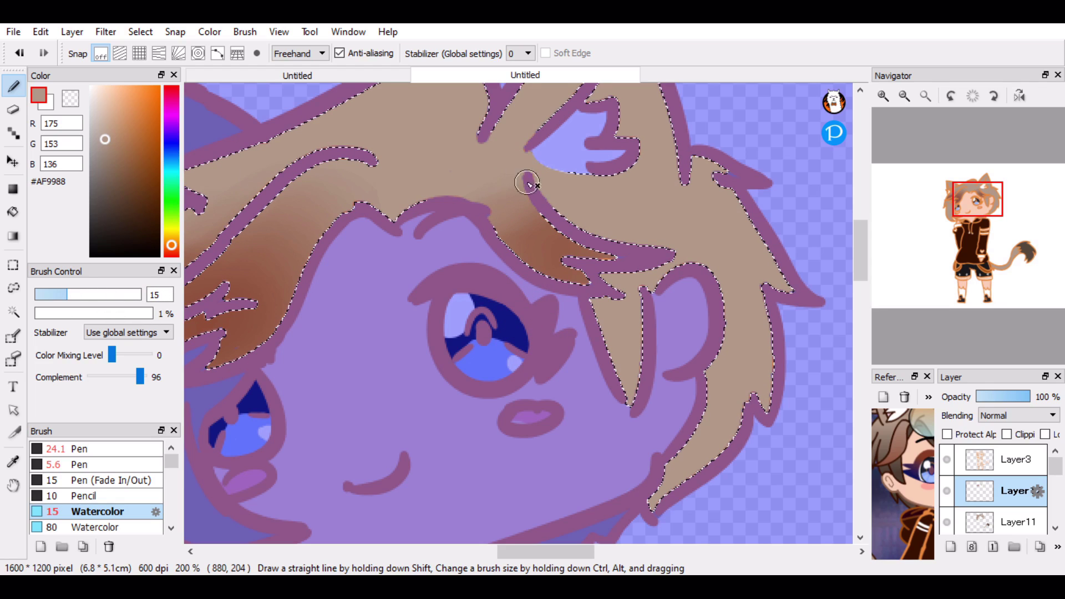
left_click_drag(458, 188, 371, 143)
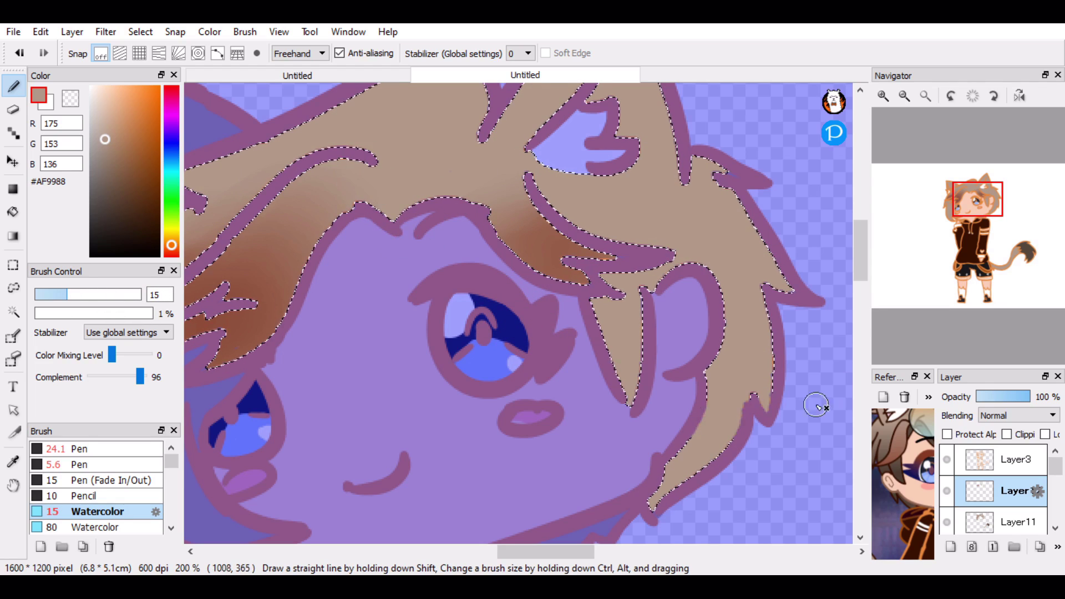
left_click(557, 245, "alt")
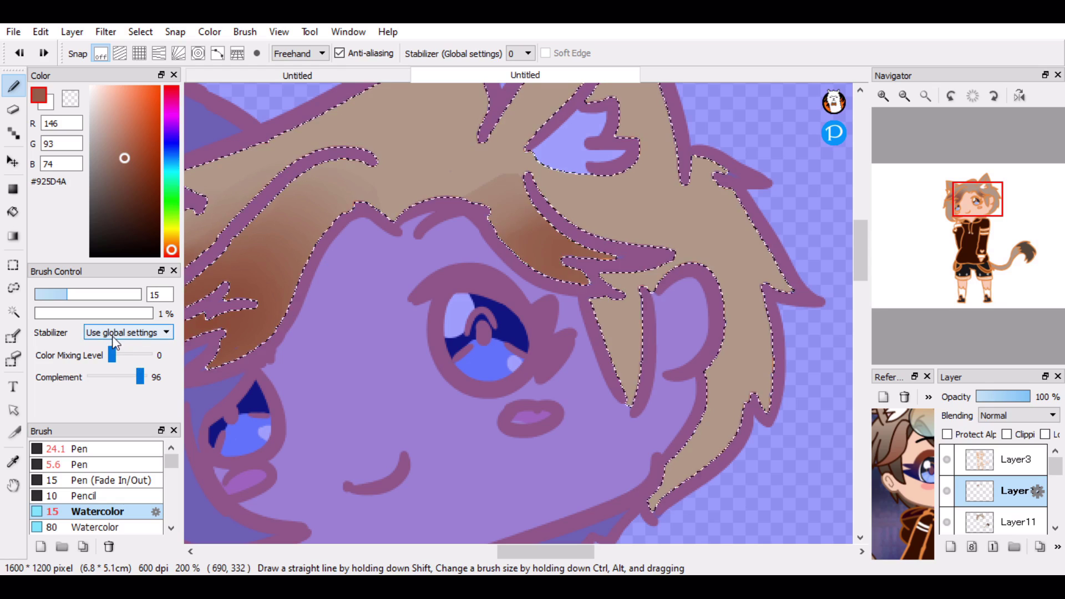
left_click(368, 187, "alt")
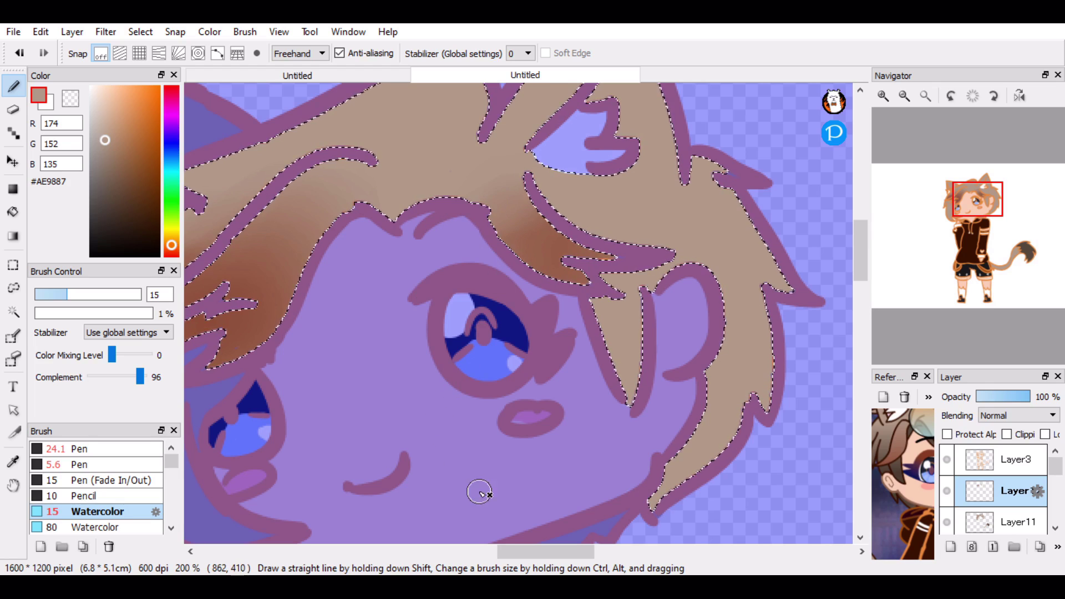
- Sample #935E4B from the shaded fringe and select the long side lock beside the smaller eye with the Magic Wand
left_click(565, 236, "alt")
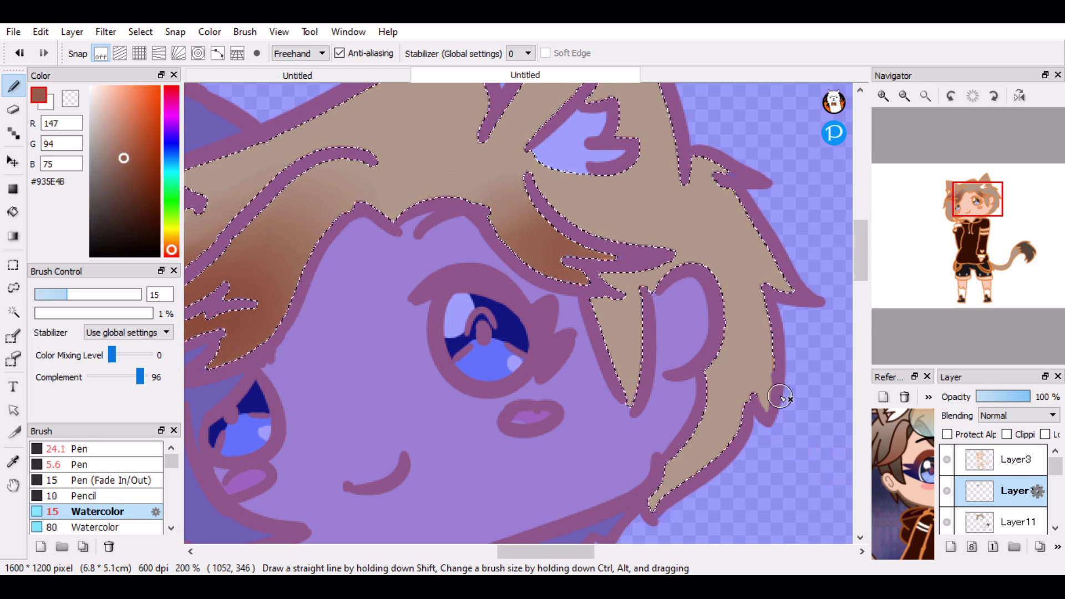
mouse_move(916, 484)
left_mouse_down()
mouse_move(837, 494)
mouse_move(825, 478)
left_mouse_up()
left_click_drag(940, 221, 952, 216)
left_click(14, 311)
left_click(473, 356)
left_click(13, 86)
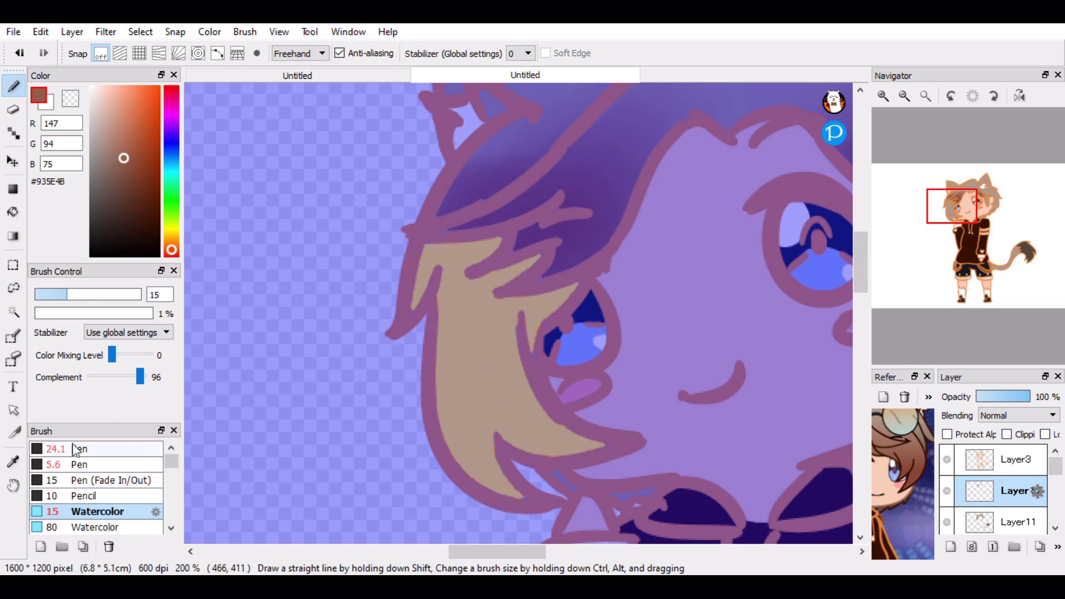
left_click_drag(128, 311, 107, 310)
mouse_move(597, 428)
left_mouse_down()
mouse_move(551, 493)
mouse_move(535, 447)
mouse_move(451, 400)
left_mouse_up()
key("ctrl+z")
key("ctrl+z")
- Shade the selected side lock with #935E4B using the Watercolor brush at sizes 68 and 147, building up toward its lower ends
mouse_move(134, 295)
left_mouse_down()
mouse_move(140, 308)
mouse_move(120, 308)
left_mouse_up()
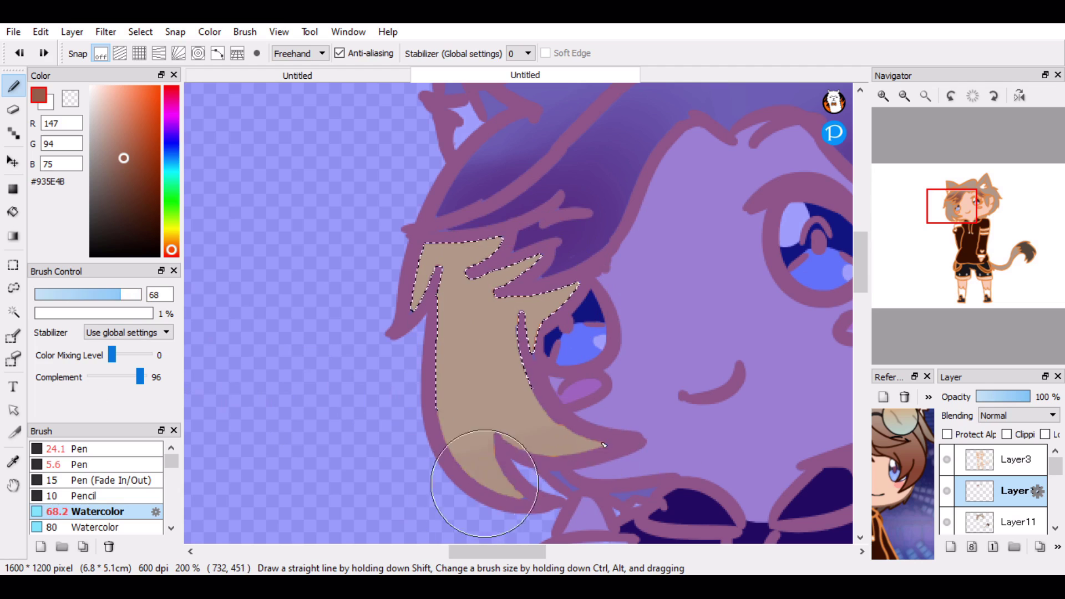
mouse_move(484, 484)
left_mouse_down()
mouse_move(491, 315)
mouse_move(488, 421)
mouse_move(614, 483)
left_mouse_up()
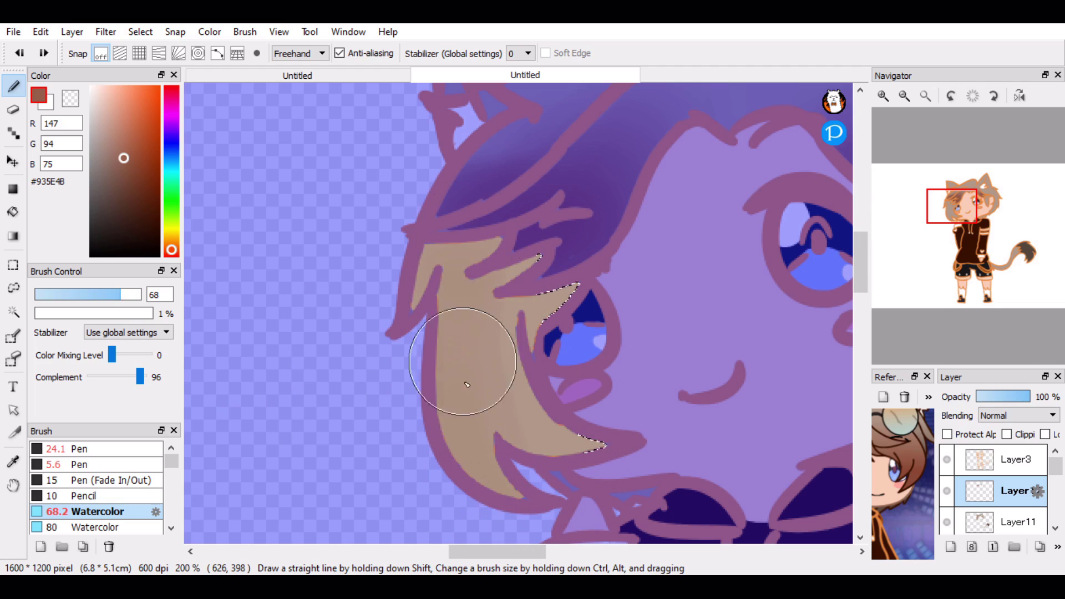
left_click_drag(140, 294, 145, 300)
left_click_drag(388, 399, 673, 433)
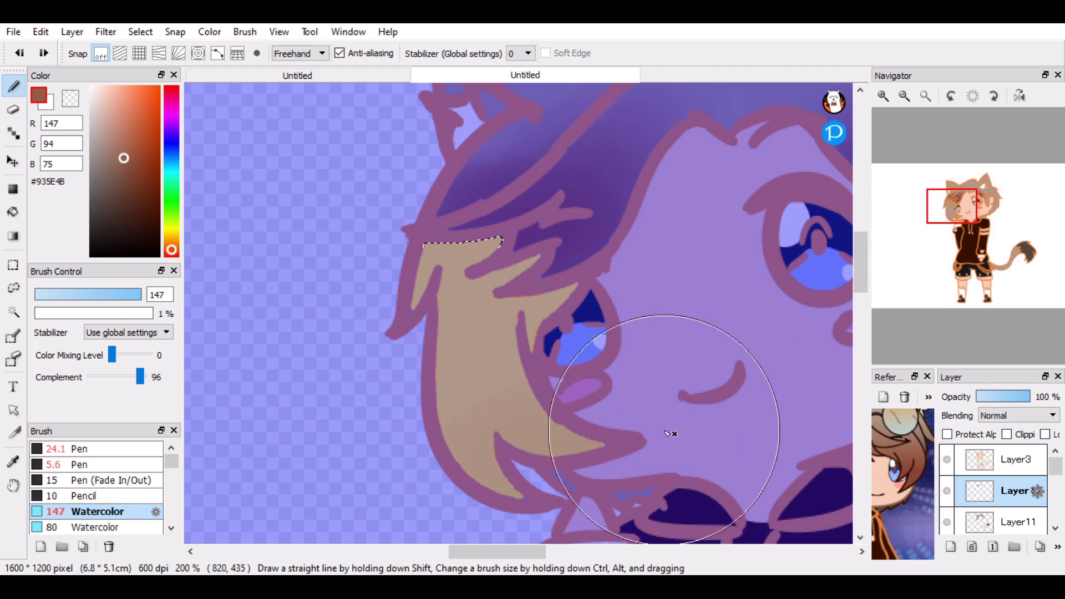
left_click_drag(312, 362, 725, 411)
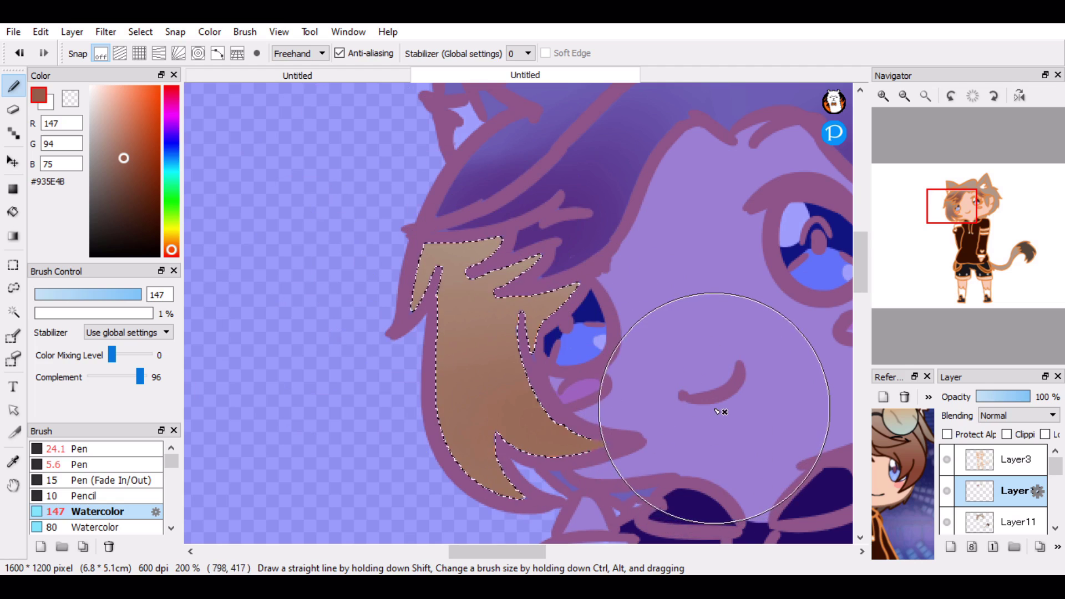
mouse_move(659, 451)
left_mouse_down()
mouse_move(485, 454)
mouse_move(685, 341)
mouse_move(690, 444)
mouse_move(511, 340)
mouse_move(307, 409)
mouse_move(777, 458)
left_mouse_up()
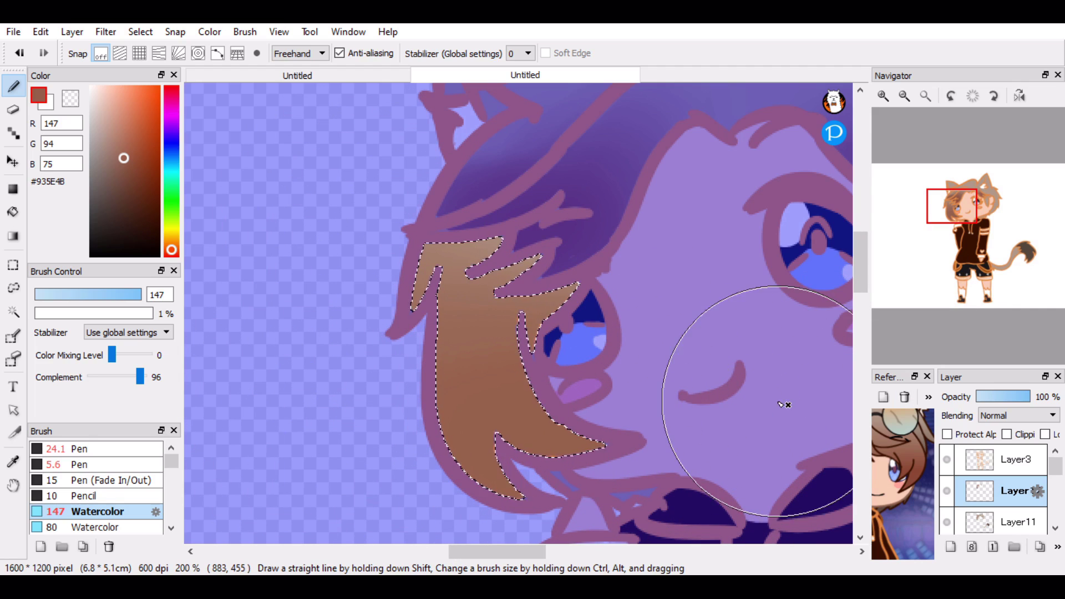
- Deepen the side lock's shading with #874733 sampled from the reference hair, and clear the selection
mouse_move(785, 404)
left_mouse_down()
mouse_move(440, 427)
mouse_move(438, 480)
mouse_move(683, 488)
mouse_move(481, 444)
mouse_move(563, 485)
mouse_move(443, 364)
mouse_move(428, 380)
mouse_move(630, 413)
left_mouse_up()
left_click(909, 477)
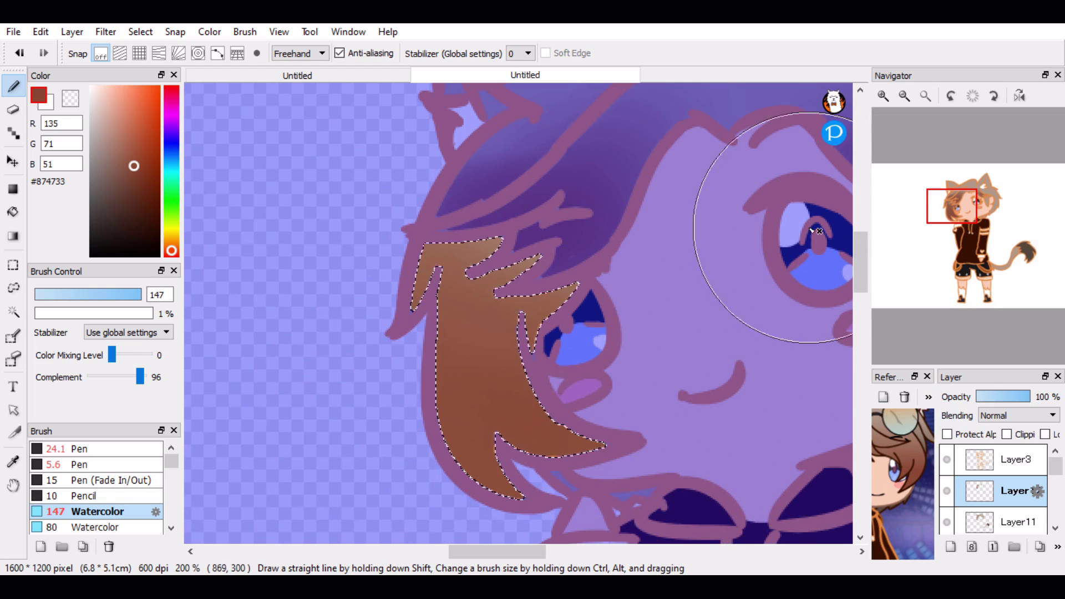
left_click(14, 312)
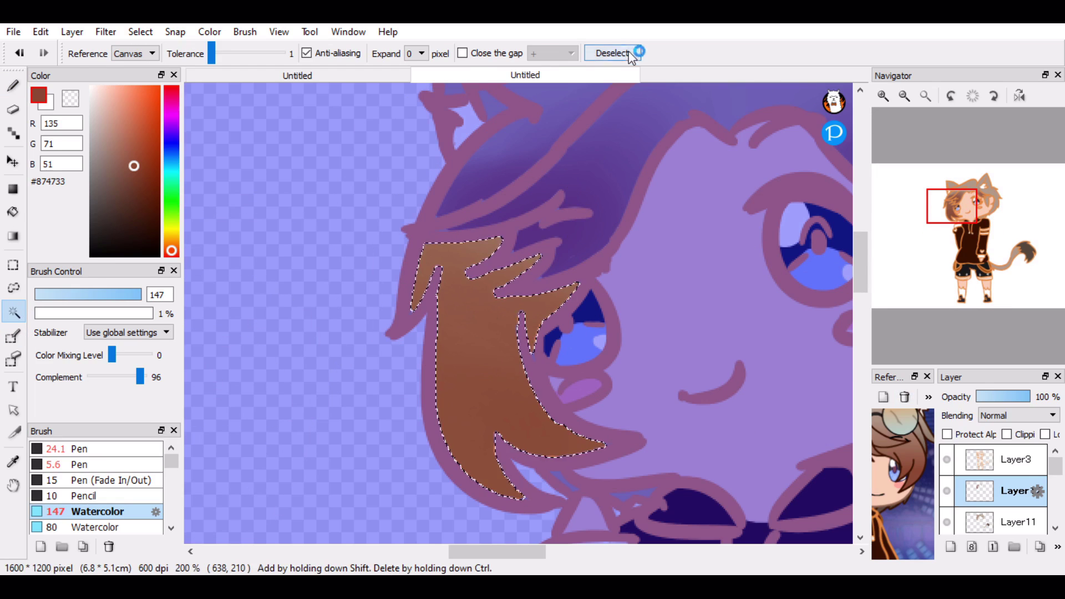
key("ctrl+d")
left_click(384, 282)
left_click(631, 54)
left_click(13, 86)
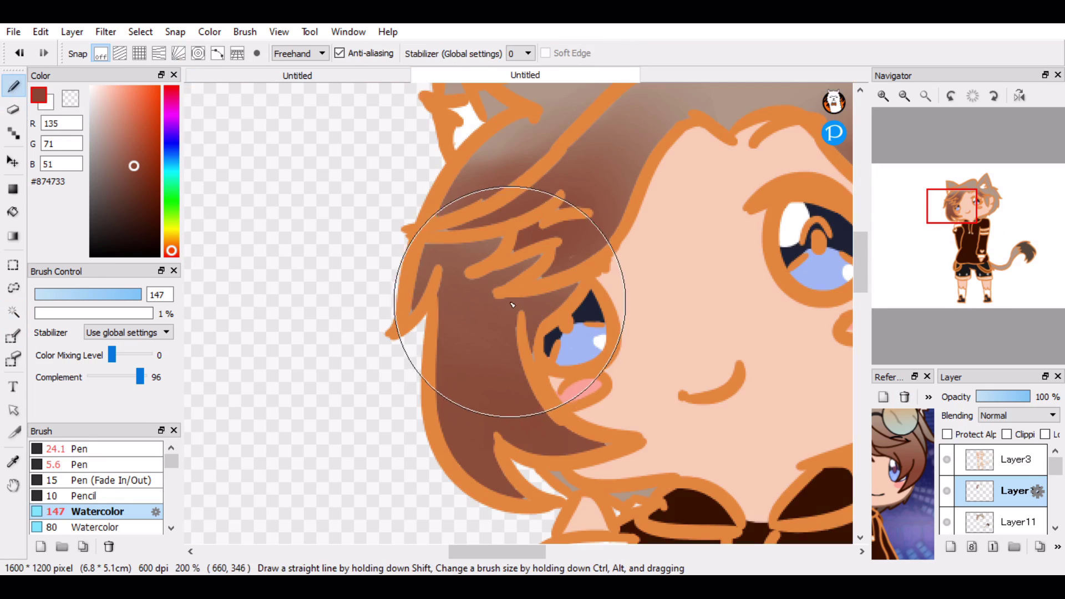
- Sample the dark brown #514138 from the reference image and switch to Layer11 with the size 5.6 Pen
left_click_drag(137, 296, 102, 310)
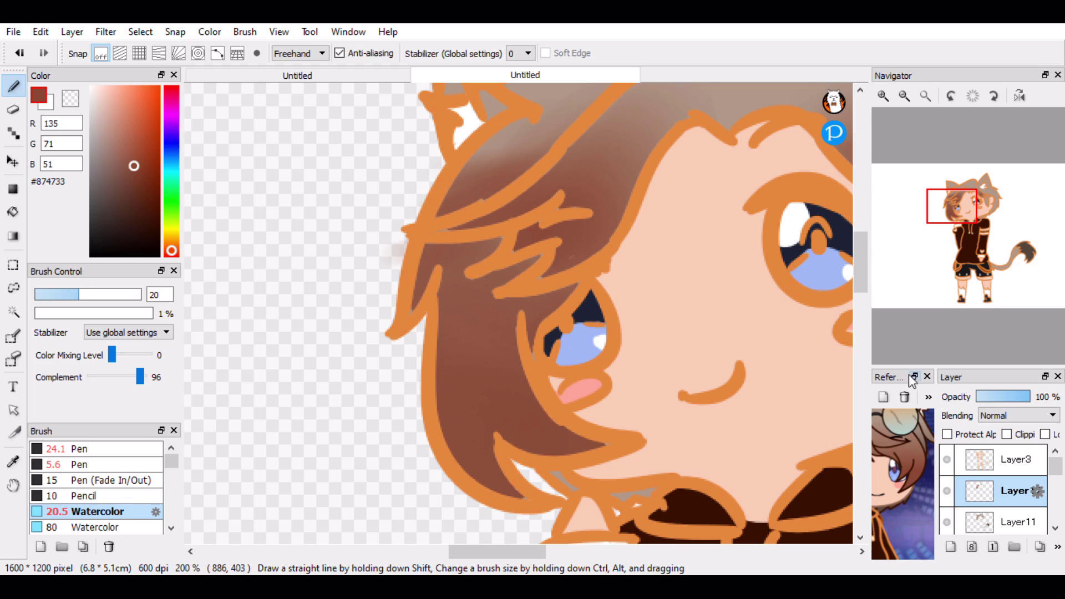
left_click(925, 97)
left_click(881, 98)
left_click(881, 97)
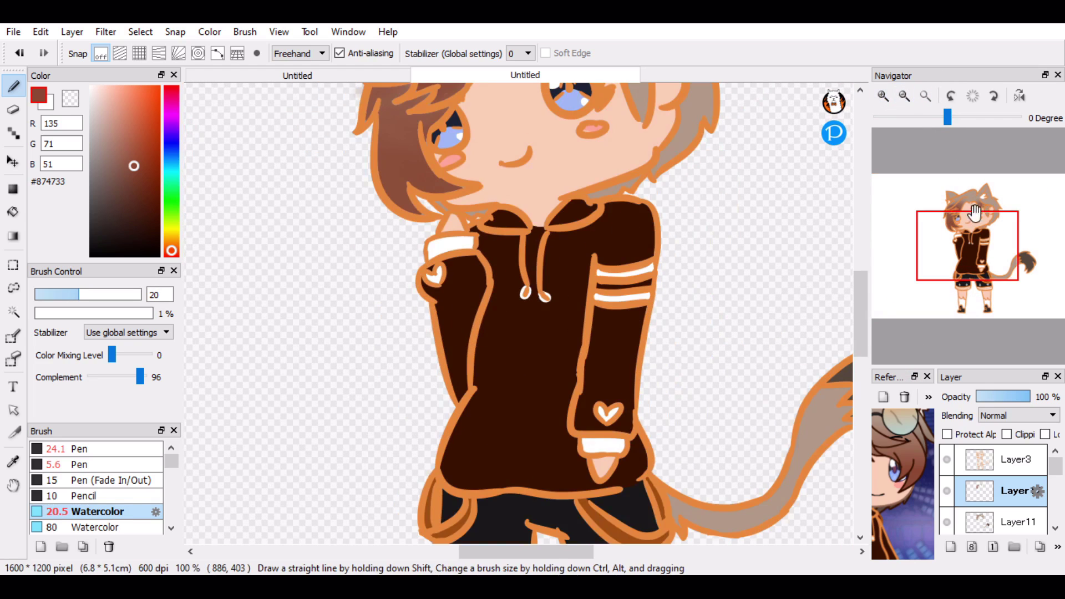
left_click_drag(975, 212, 970, 177)
left_click(883, 96)
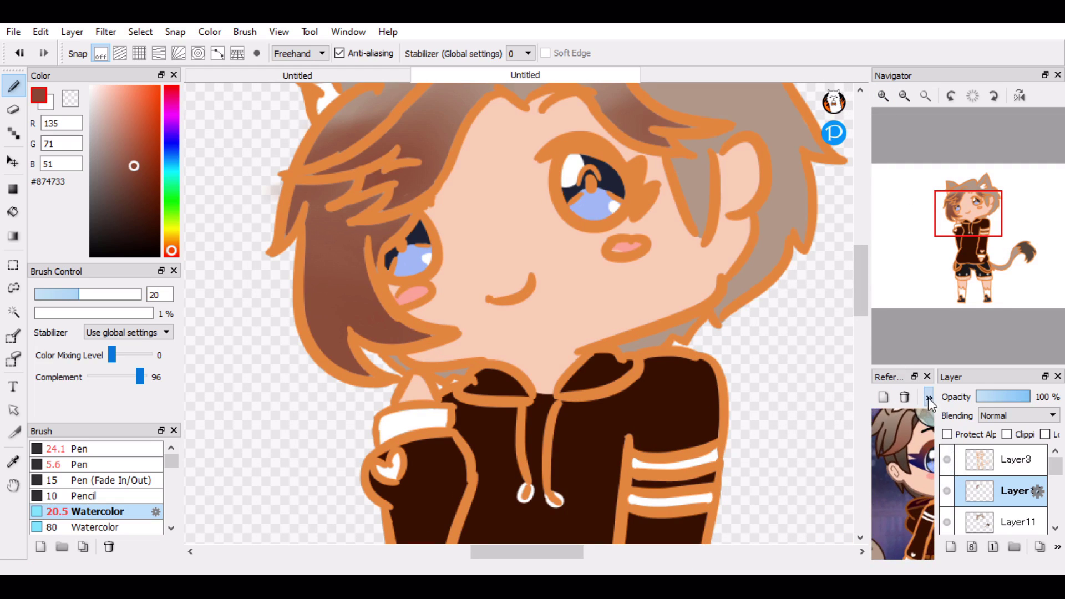
left_click(906, 466)
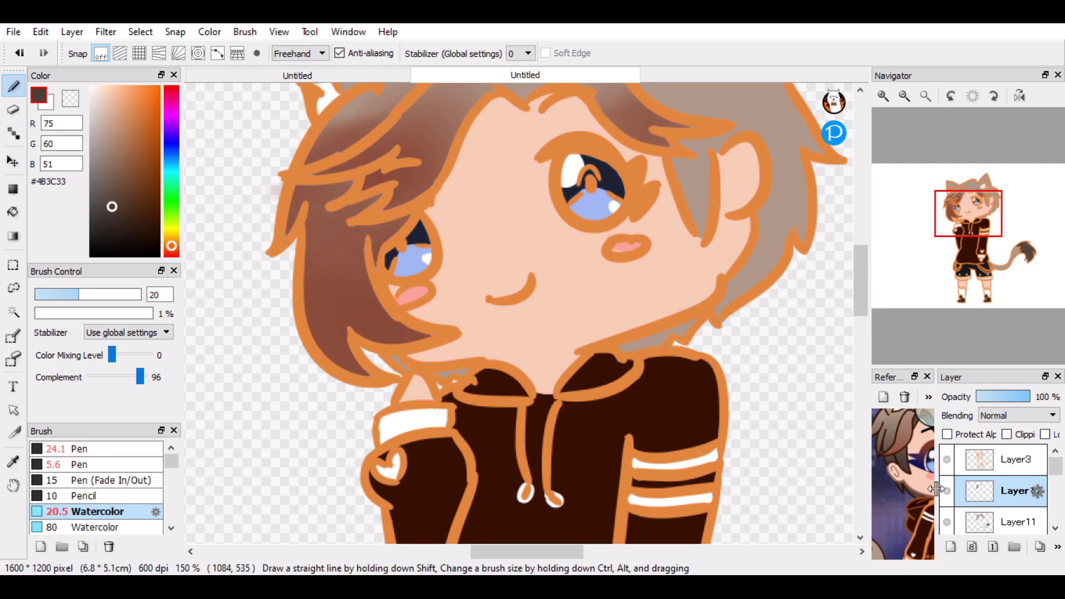
left_click(919, 493)
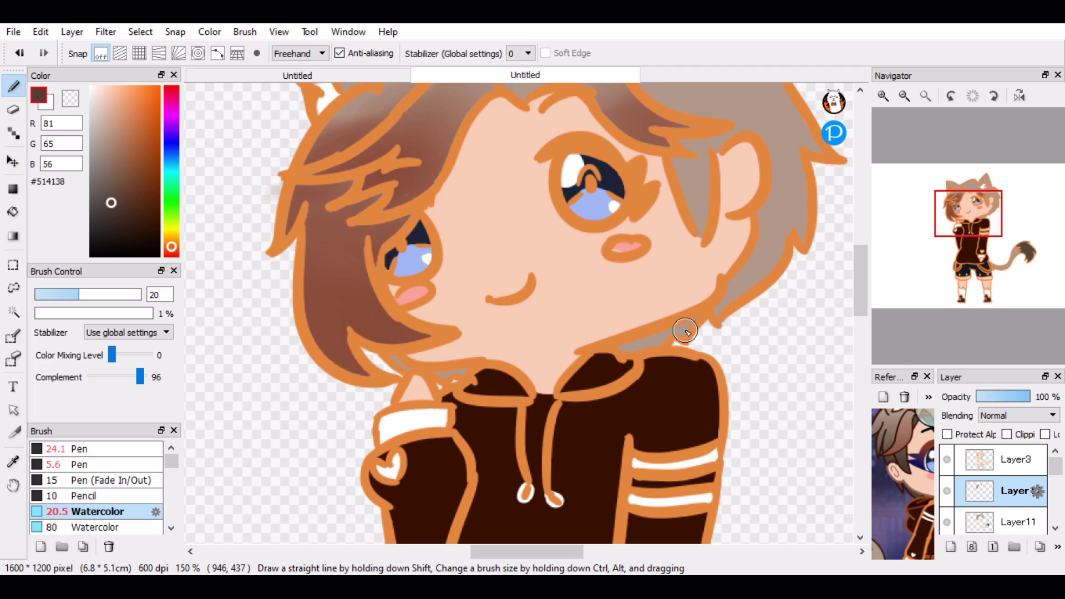
left_click(981, 524)
left_click(84, 464)
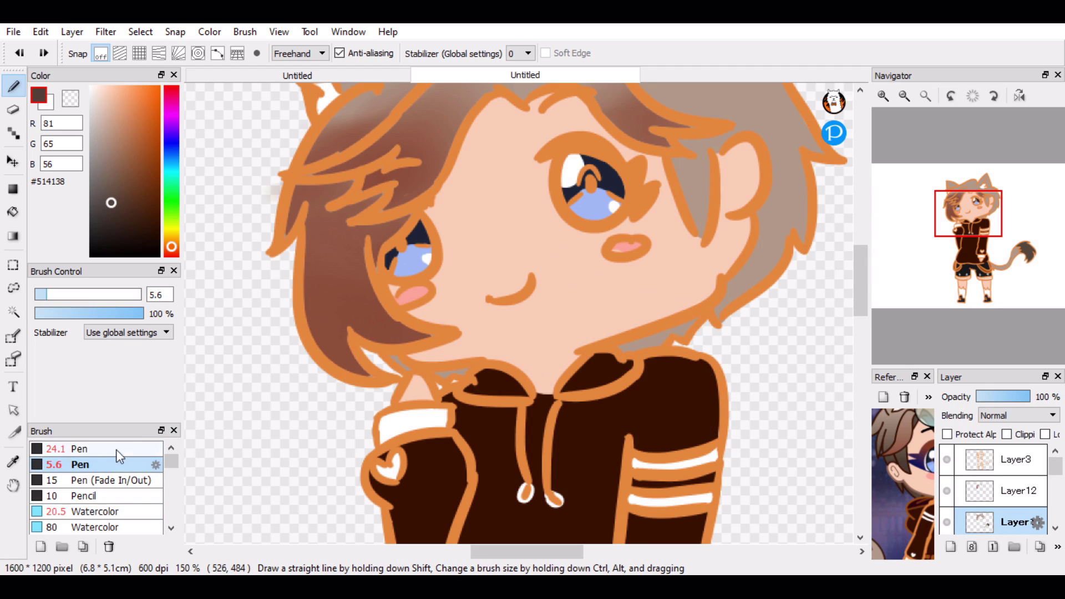
- Recolour the small hair ends on both sides of the neck with #514138 on Layer11
left_click(882, 95)
left_click(882, 95)
left_click(883, 96)
left_click(882, 95)
left_click_drag(980, 237, 981, 215)
mouse_move(640, 332)
left_mouse_down()
mouse_move(627, 314)
mouse_move(444, 394)
mouse_move(499, 359)
left_mouse_up()
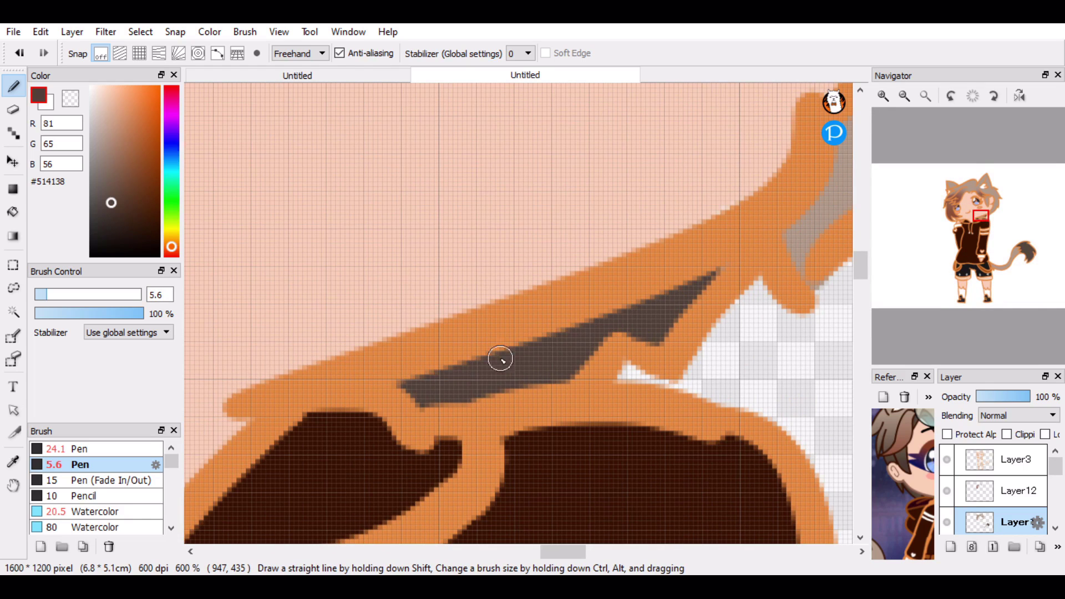
left_click_drag(980, 215, 958, 220)
left_click_drag(685, 258, 580, 288)
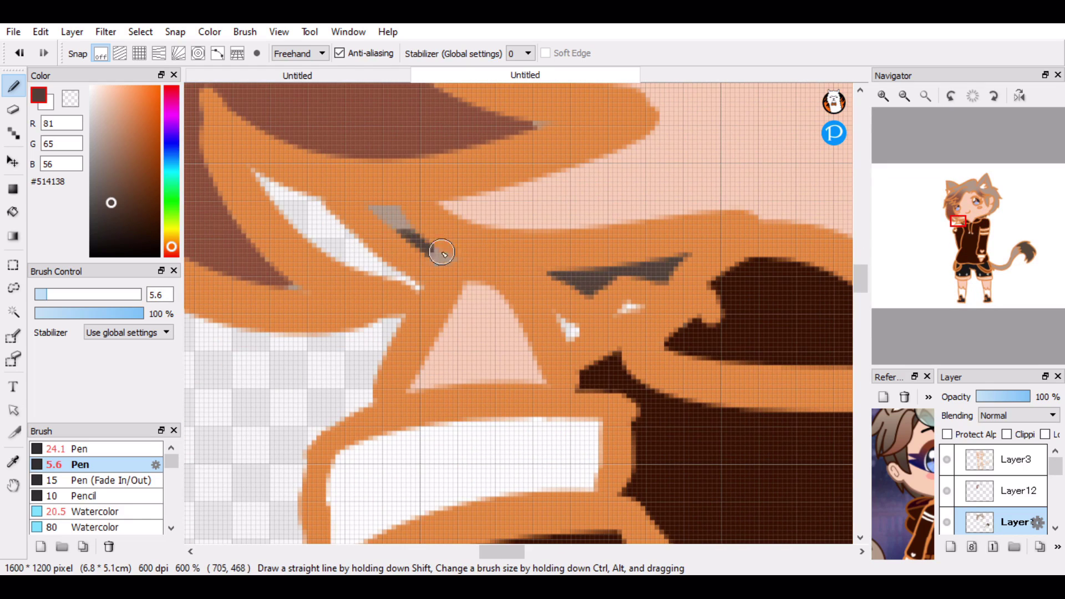
left_click_drag(442, 252, 381, 215)
- Cover the grey pixels at the side lock's tips with the brown #9F5C3C using the size 5.6 Pen
left_click(550, 133, "alt")
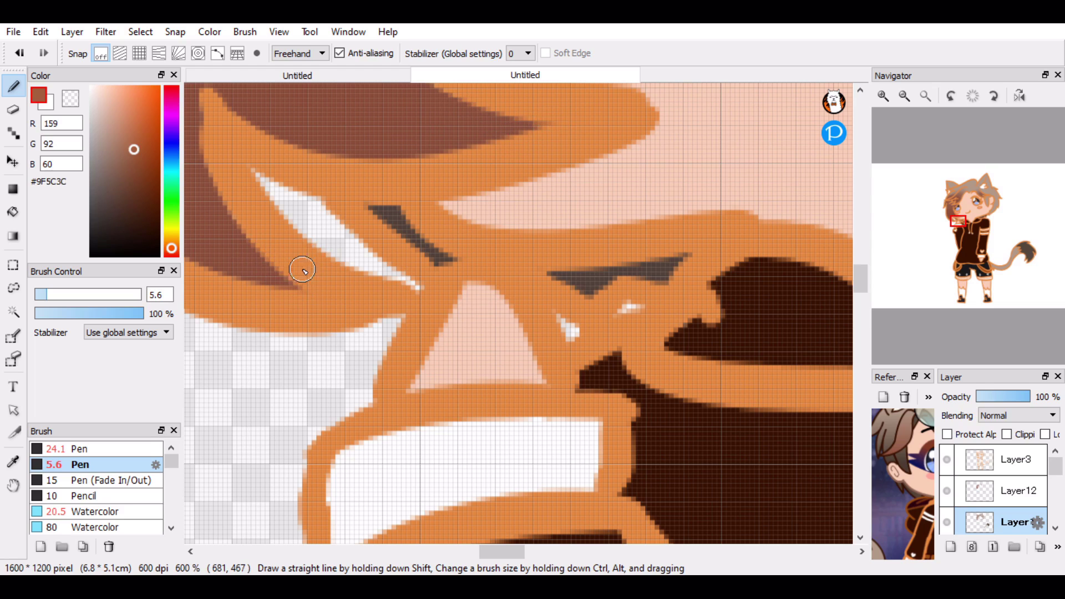
left_click(904, 95)
left_click(904, 95)
left_click(904, 95)
left_click_drag(955, 230, 964, 211)
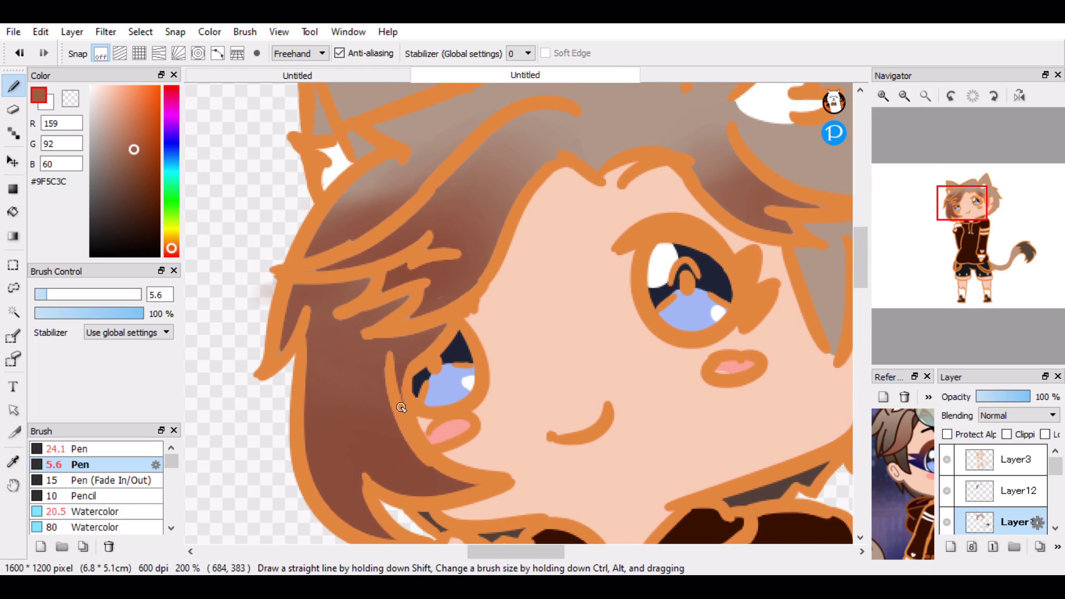
- Touch up the hair strands beside the left eye with browns sampled from the adjacent hair, including #966855 and #905946
left_click(383, 295, "alt")
left_click(407, 300, "alt")
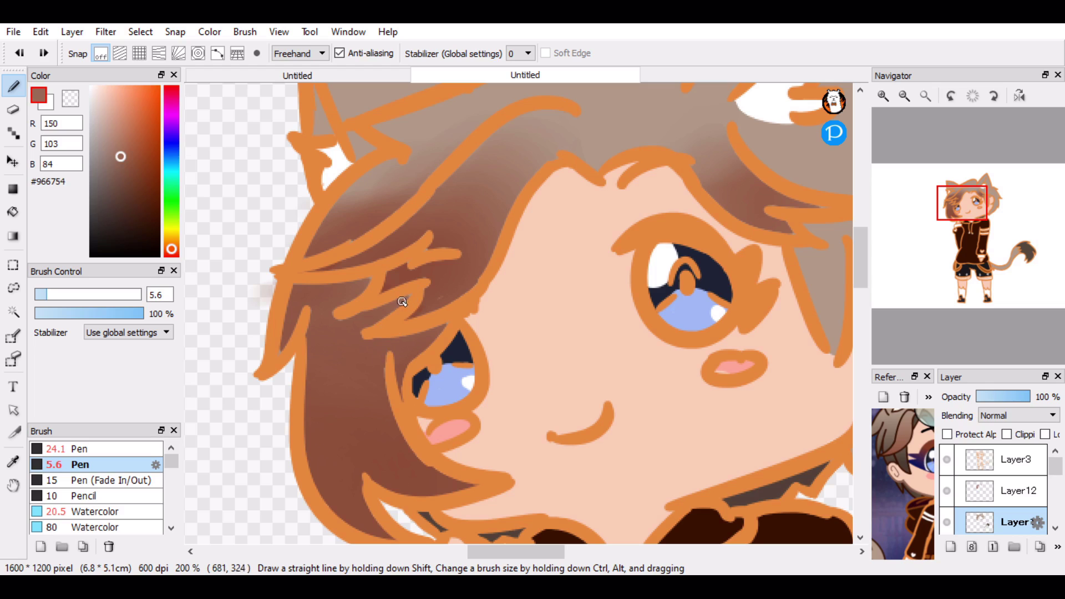
left_click(883, 96)
left_click(883, 96)
left_click(883, 96)
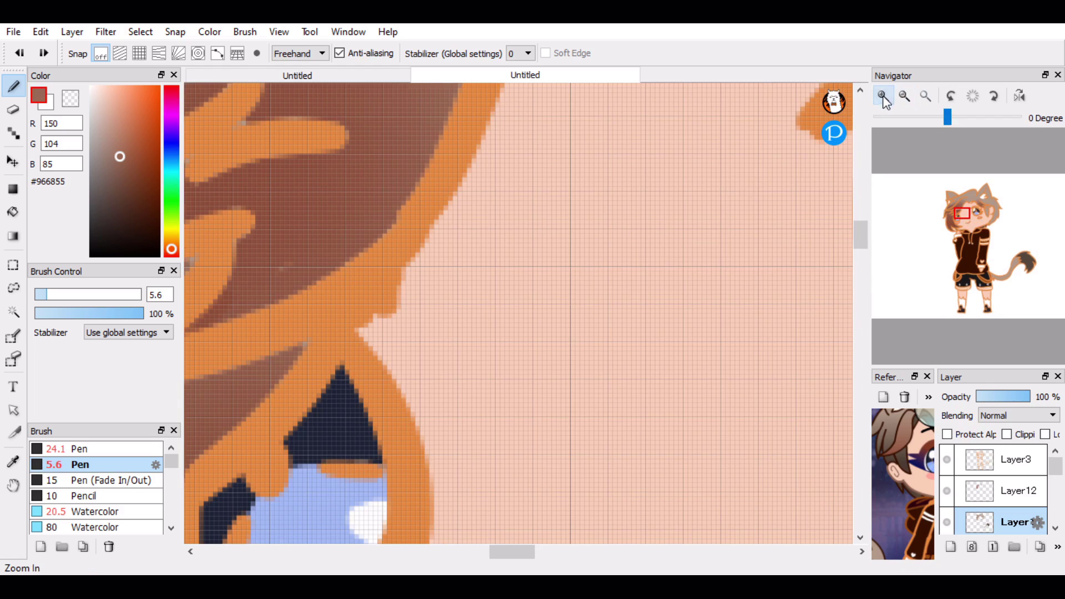
left_click(293, 349, "alt")
left_click(281, 363, "alt")
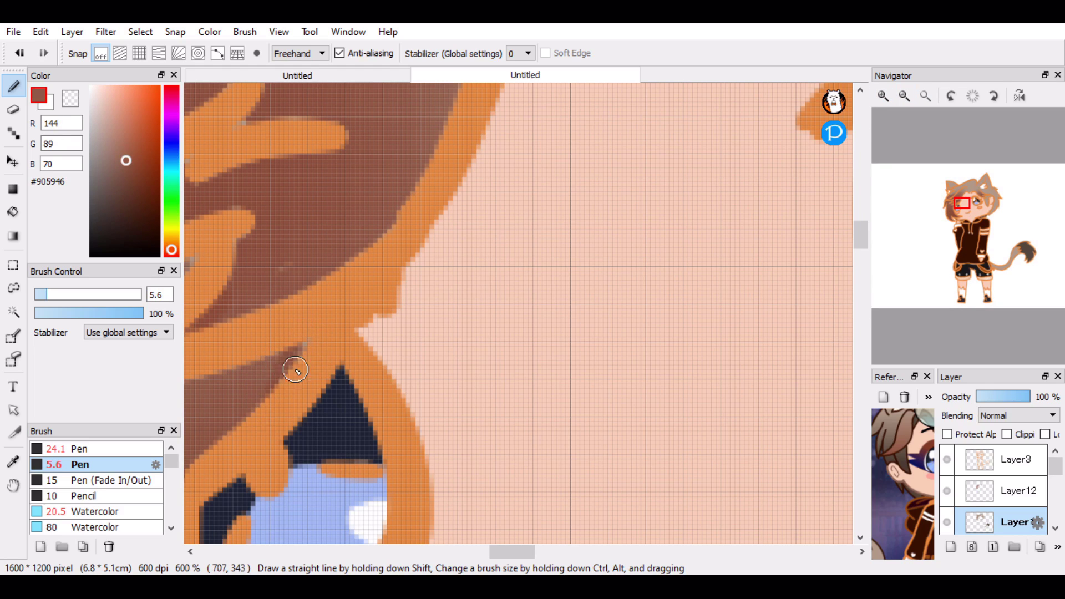
left_click_drag(971, 206, 952, 213)
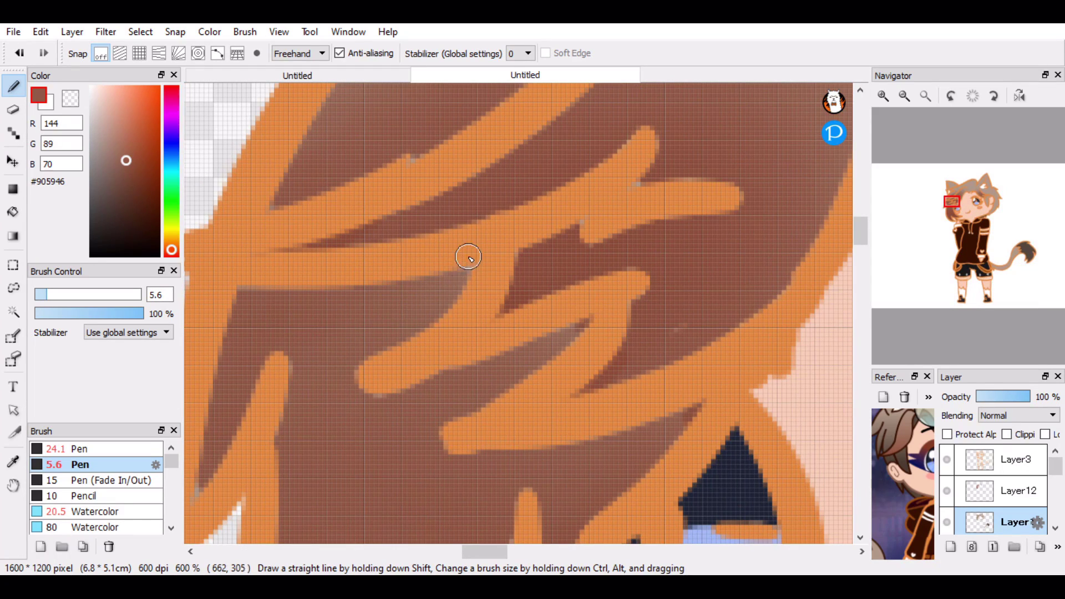
- Blend the fringe strands above the left eye with the sampled brown #966755, using the Watercolor brush at size 8.8
left_click(443, 275, "alt")
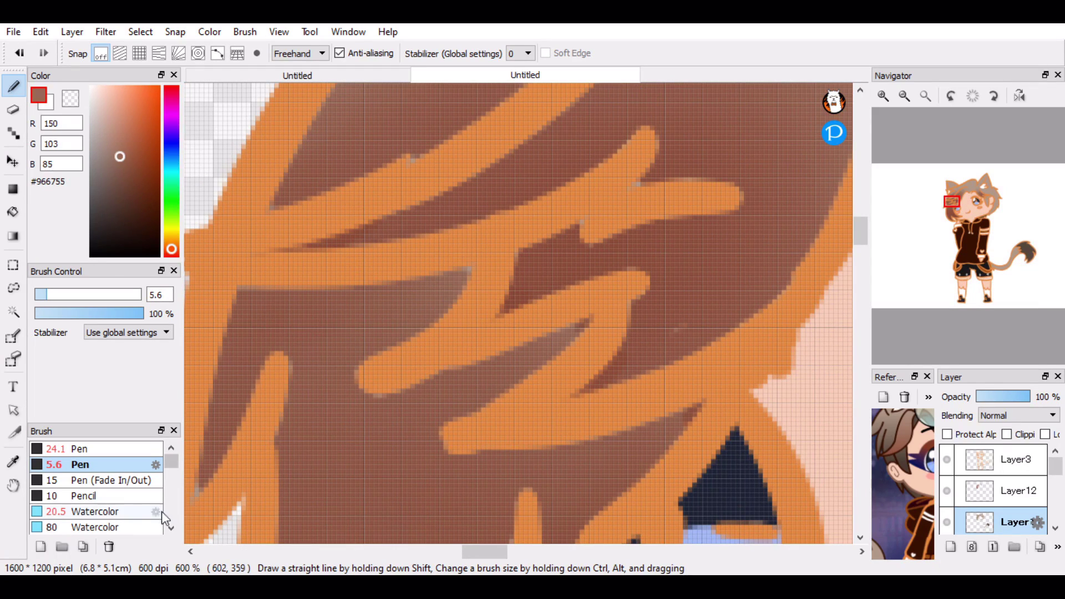
left_click(102, 508)
left_click_drag(97, 294, 53, 294)
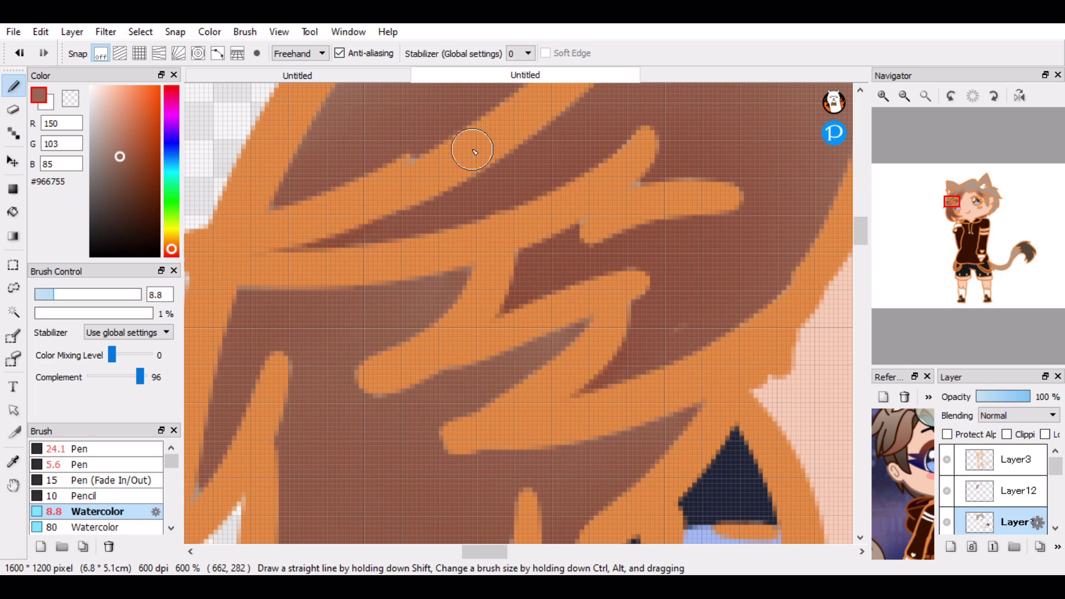
mouse_move(952, 212)
left_mouse_down()
mouse_move(958, 196)
mouse_move(954, 214)
left_mouse_up()
left_click(666, 305, "alt")
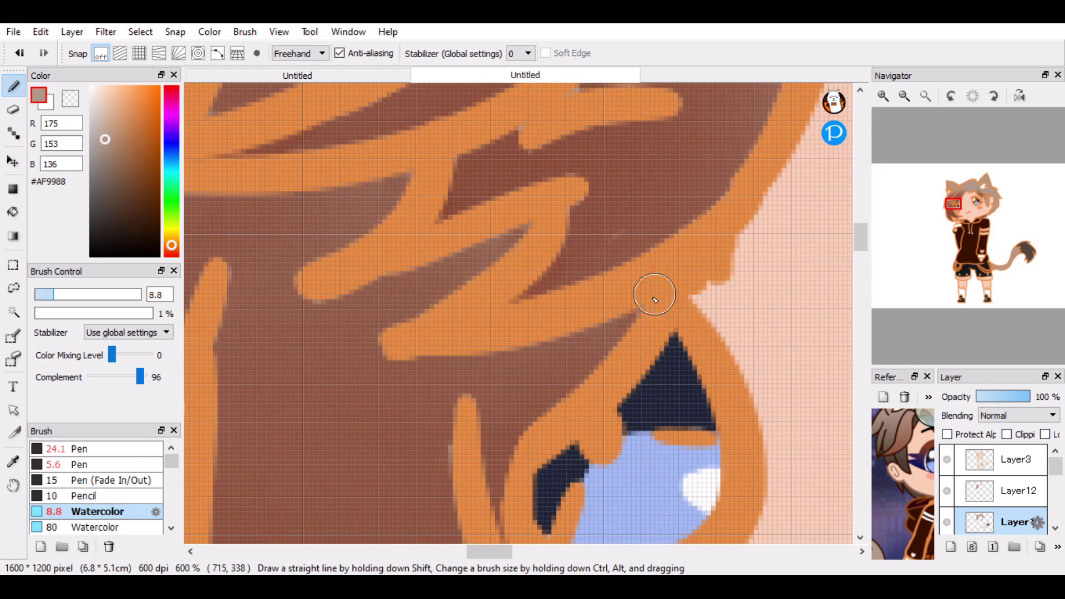
- Sample #514138 from the neck hair, set Watercolor to size 29 with colour mixing level 4, and magic-wand select the light brown back hair
left_click(925, 96)
scroll(943, 225, "up", 4)
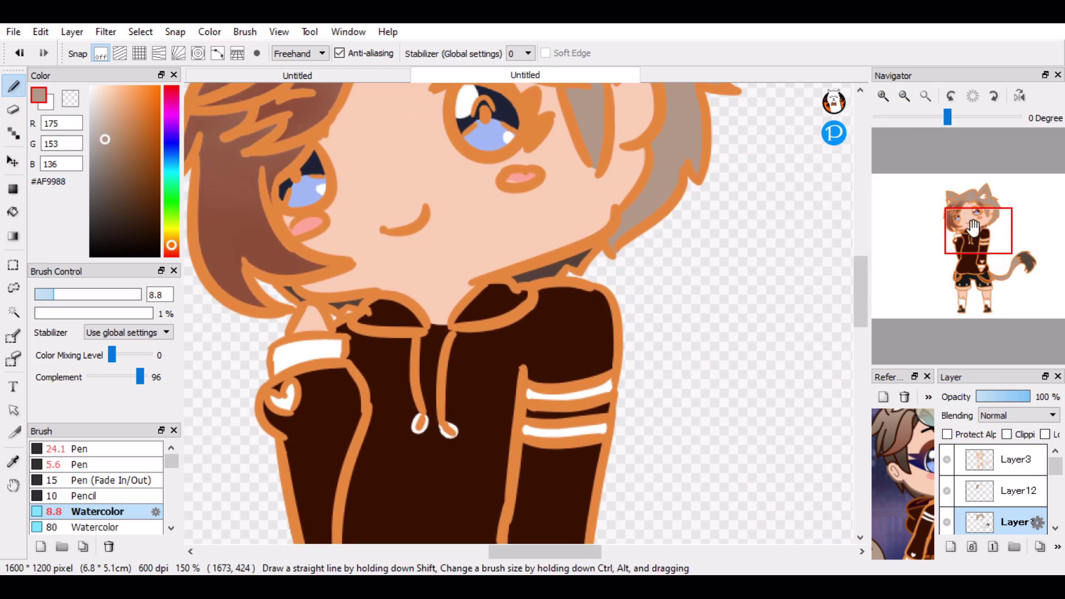
left_click(555, 264, "alt")
left_click(114, 355)
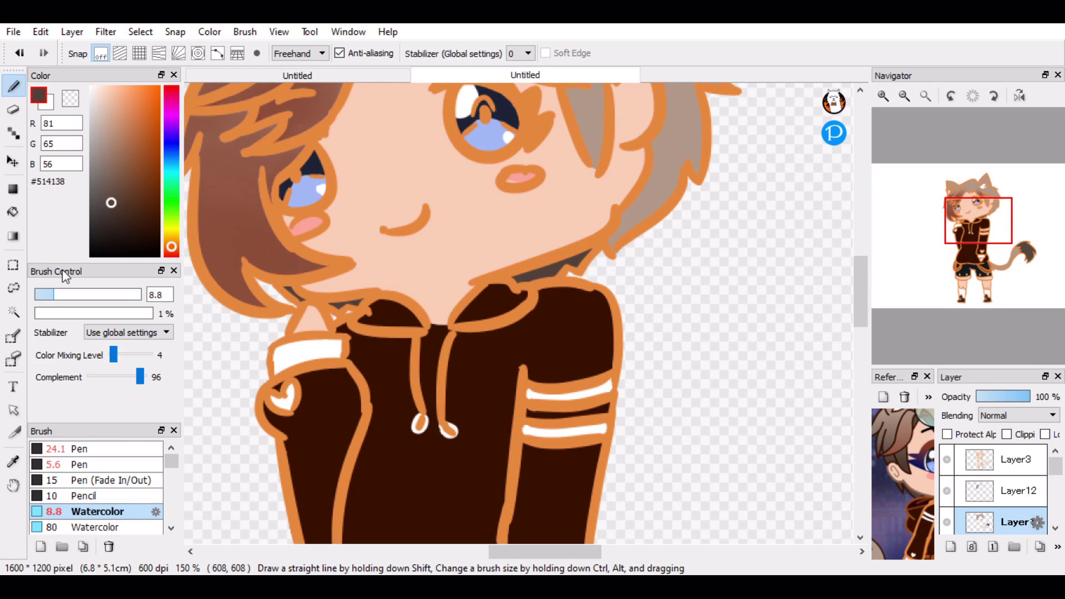
left_click(93, 294)
left_click(13, 312)
left_click(667, 171)
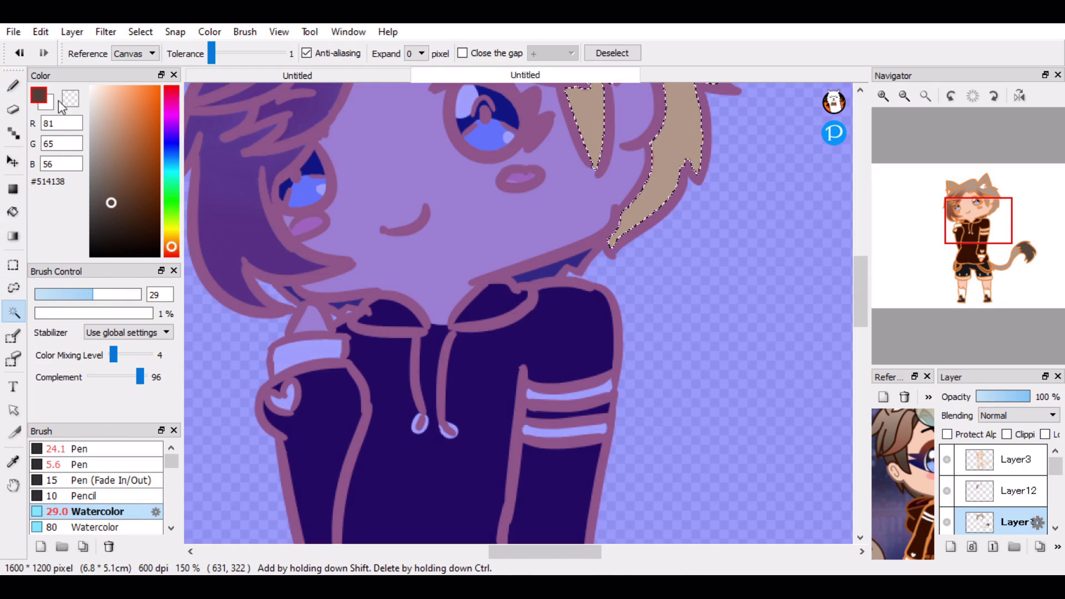
- Shade the selected back hair upward from its lower ends with #514138 using Watercolor at size 150, and clear the selection
left_click(13, 86)
left_click_drag(979, 220, 988, 206)
mouse_move(111, 294)
left_mouse_down()
mouse_move(175, 306)
mouse_move(149, 301)
left_mouse_up()
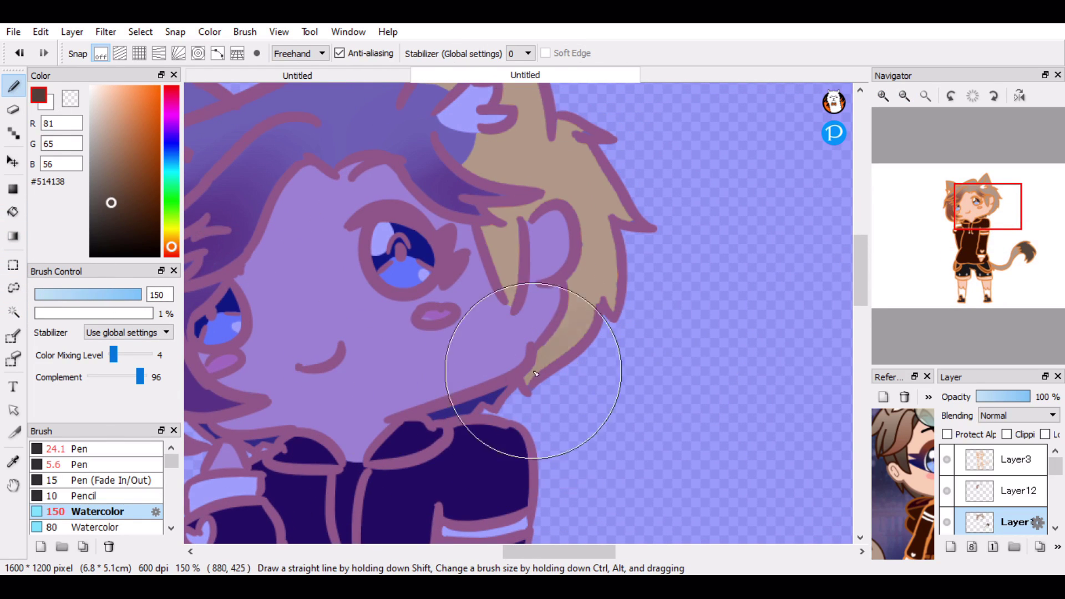
mouse_move(535, 371)
left_mouse_down()
mouse_move(455, 288)
mouse_move(651, 281)
mouse_move(571, 358)
mouse_move(661, 202)
mouse_move(649, 328)
mouse_move(512, 384)
mouse_move(692, 247)
mouse_move(689, 168)
left_mouse_up()
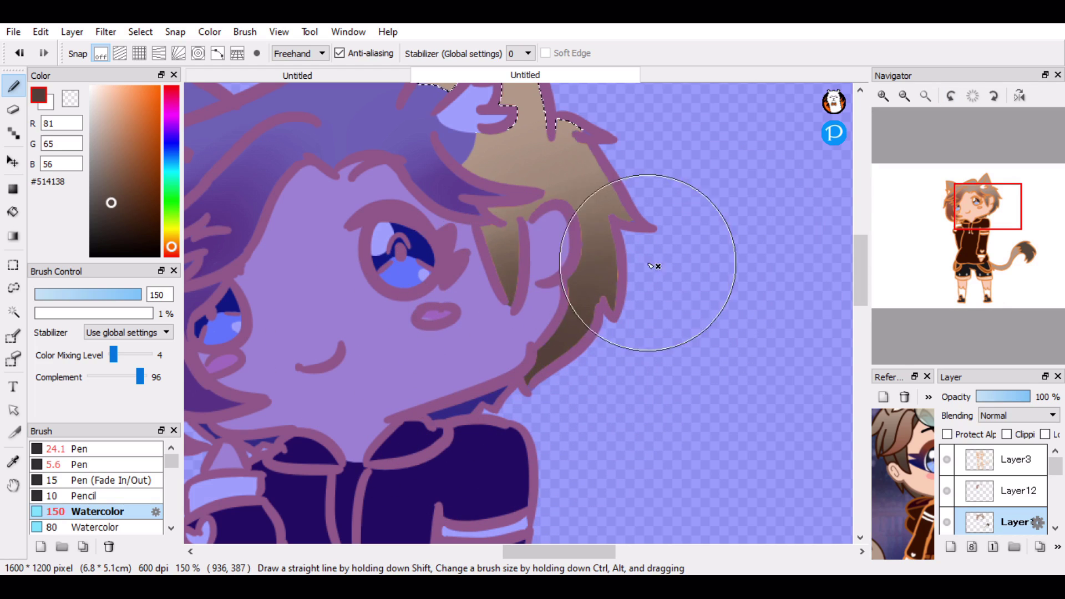
mouse_move(962, 105)
key("w")
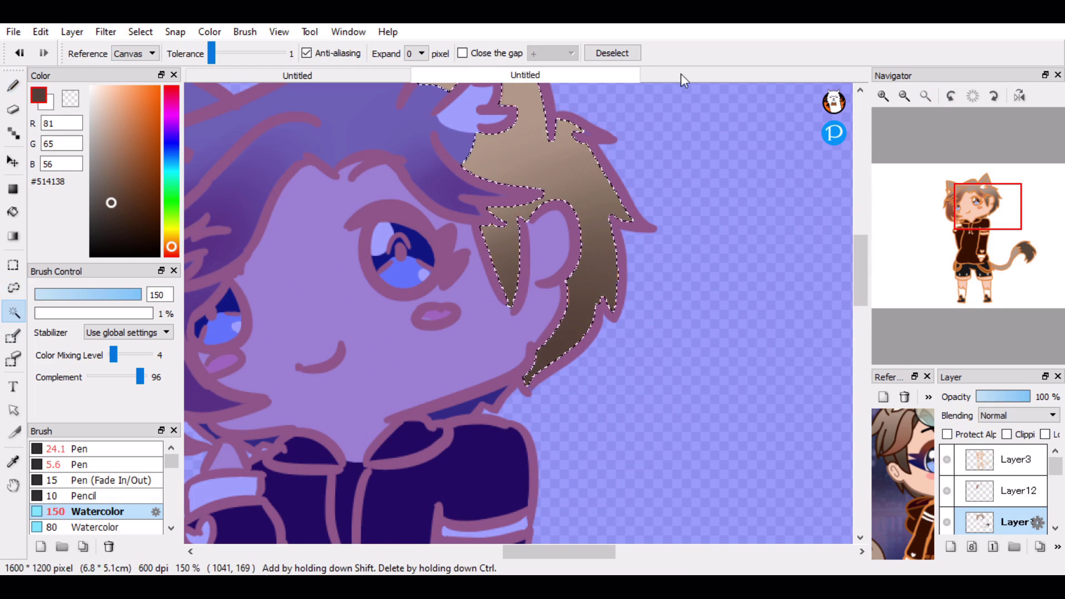
left_click(613, 54)
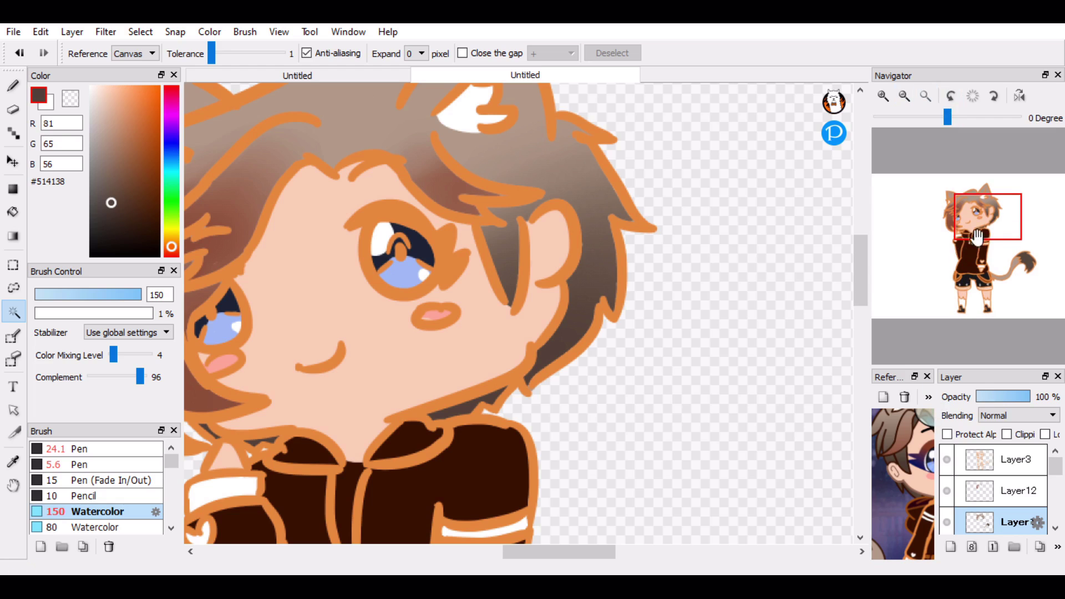
left_click(971, 215)
left_click_drag(971, 215, 968, 206)
left_click(926, 96)
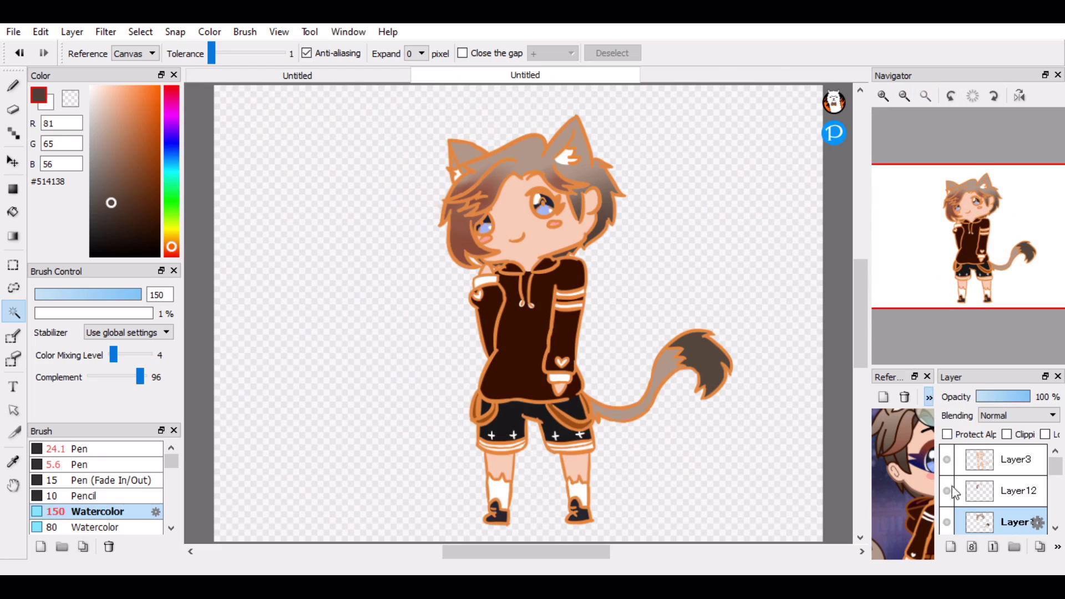
- Magic-wand select the right eye's outline and lashes on Layer3, with #181555 as the colour and Watercolor at size 31
left_click(993, 460)
left_click(885, 96)
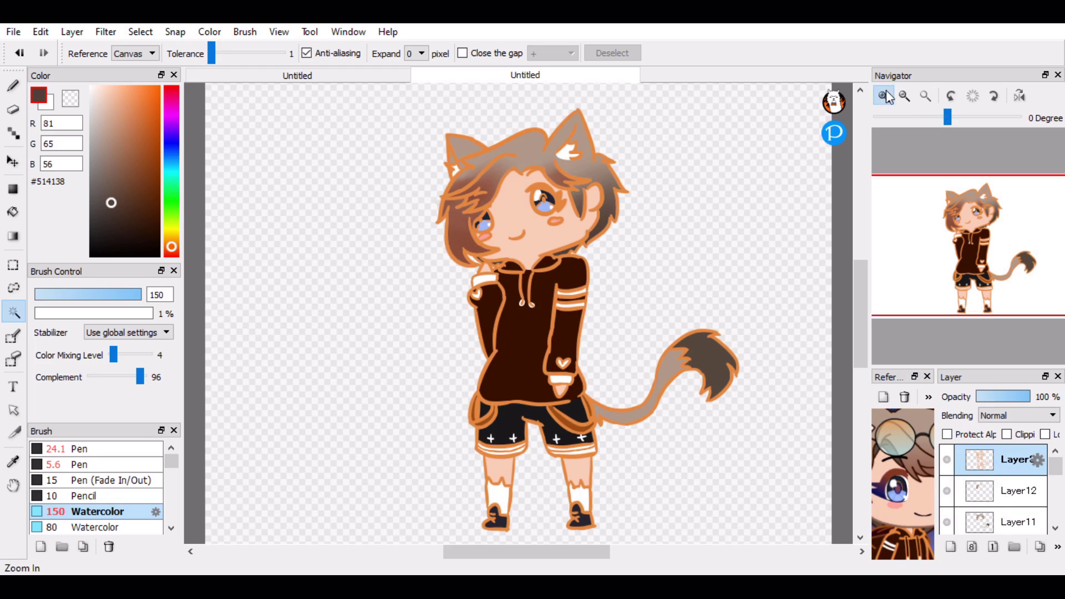
left_click(885, 96)
left_click(886, 96)
left_click(512, 218)
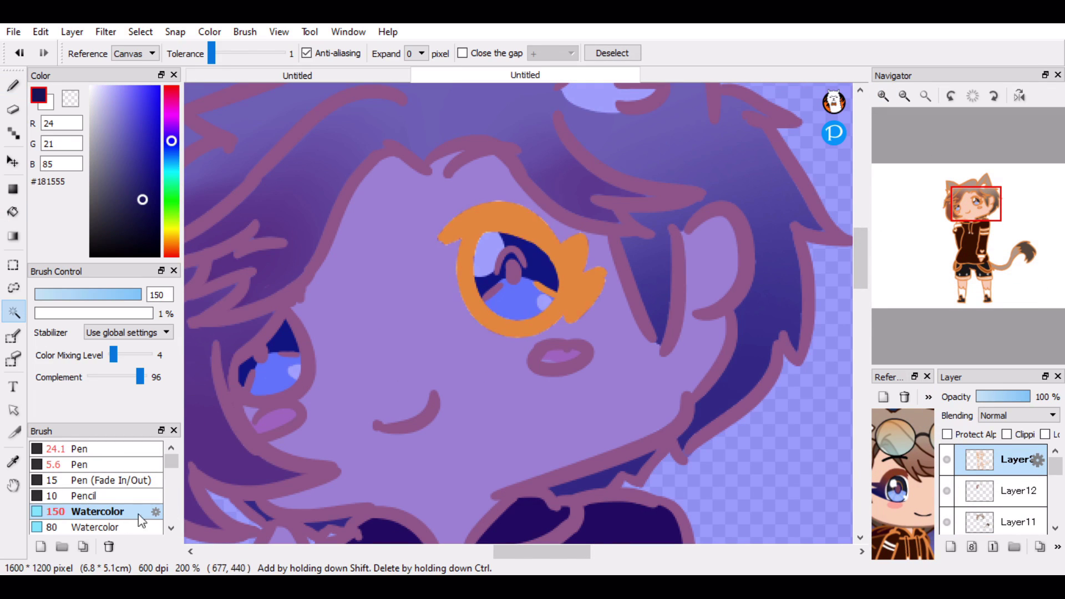
left_click(569, 300)
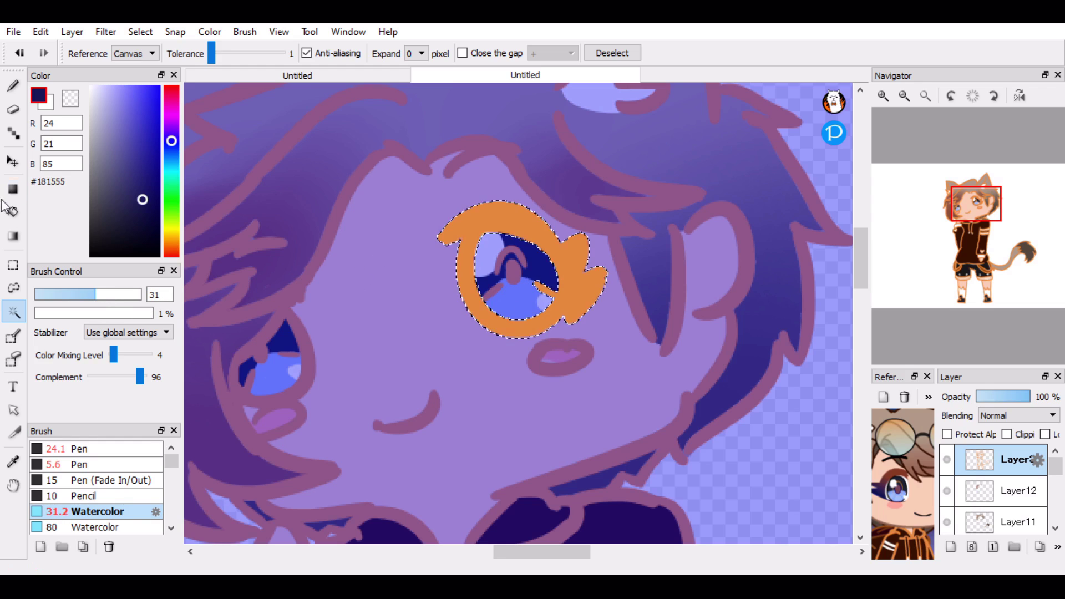
- Shade the right eye's outer lashes and upper lid with #181555, fading into the outline's orange #E28740
left_click(14, 85)
left_click_drag(583, 305, 608, 268)
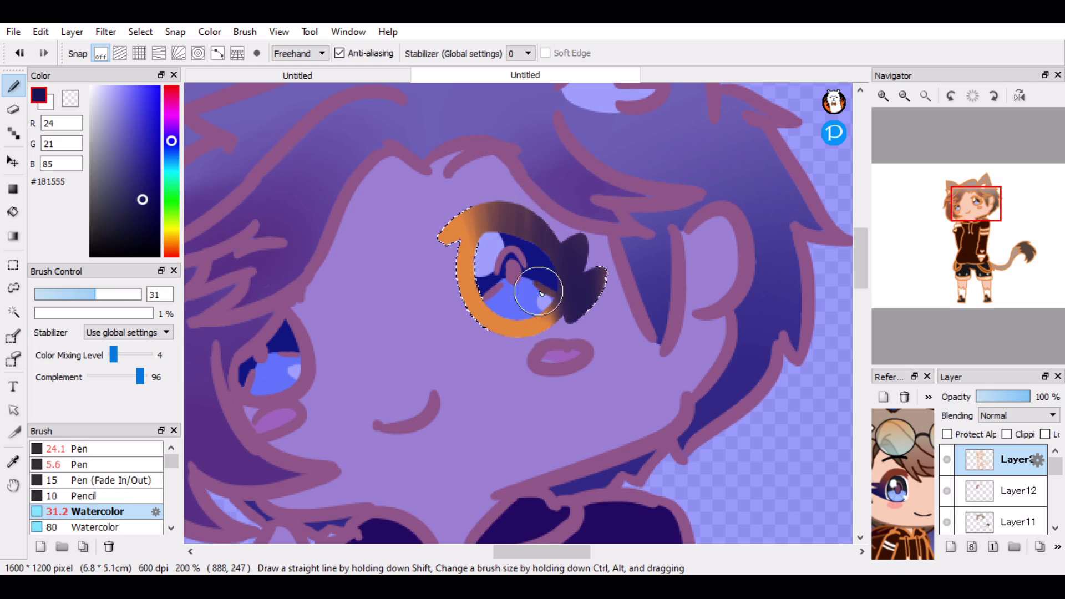
left_click(465, 227, "alt")
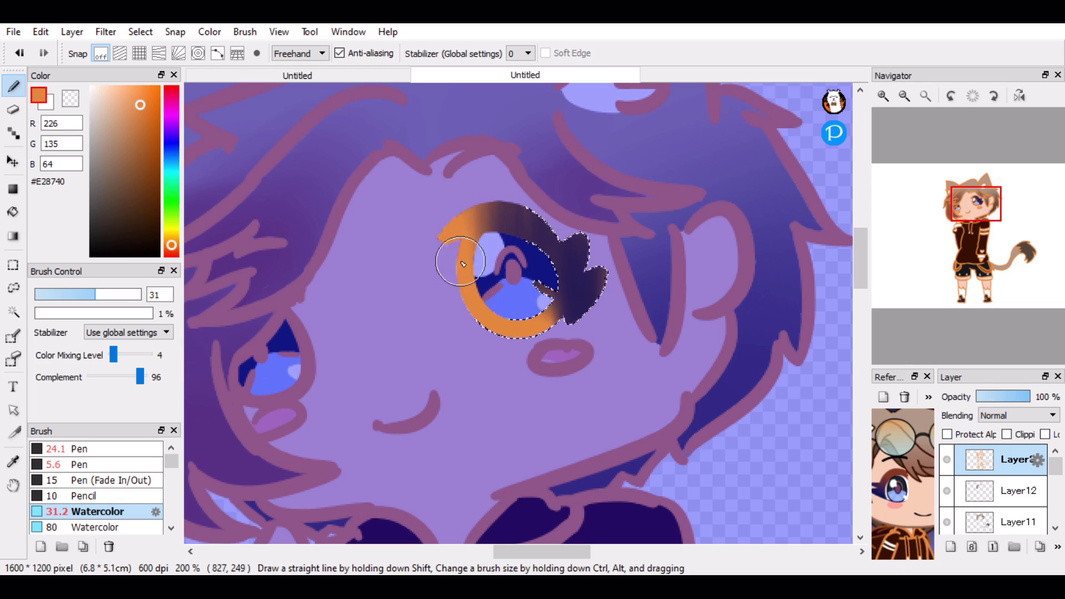
- Deepen the outer lashes with #171655 sampled from the reference eye, blending the outline with #E18640 and #191753 at Watercolor size 14.6
left_click(589, 250, "alt")
left_click(904, 496)
left_click(897, 489)
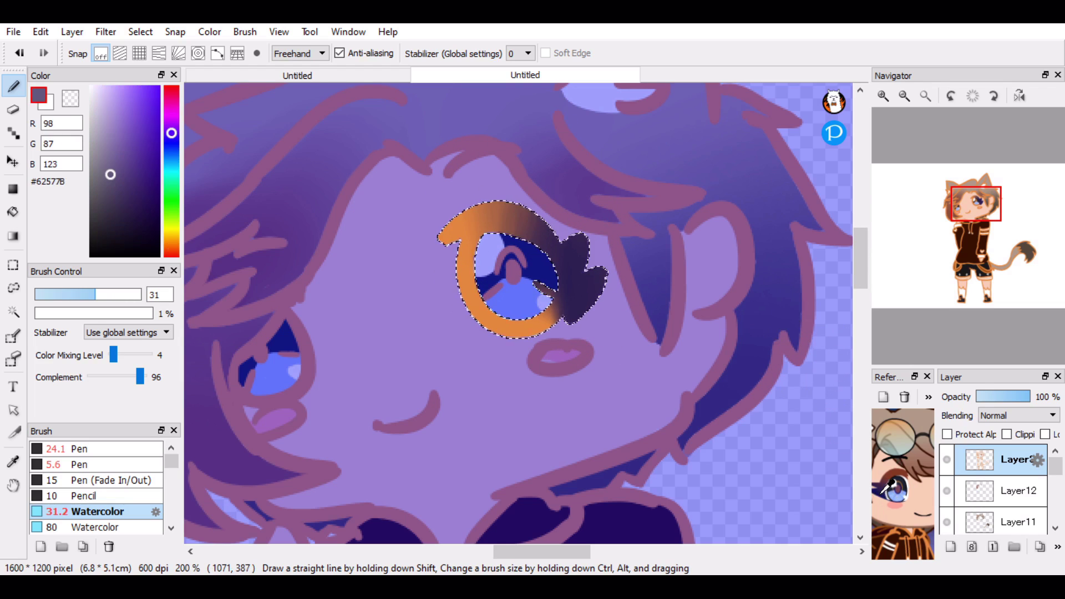
left_click(887, 487)
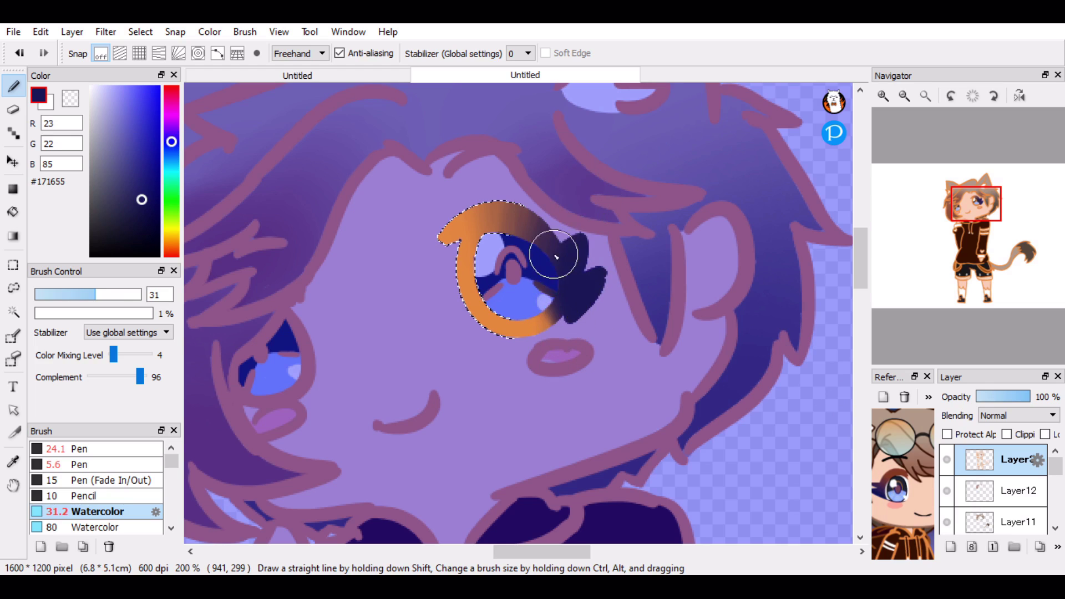
left_click(461, 233, "alt")
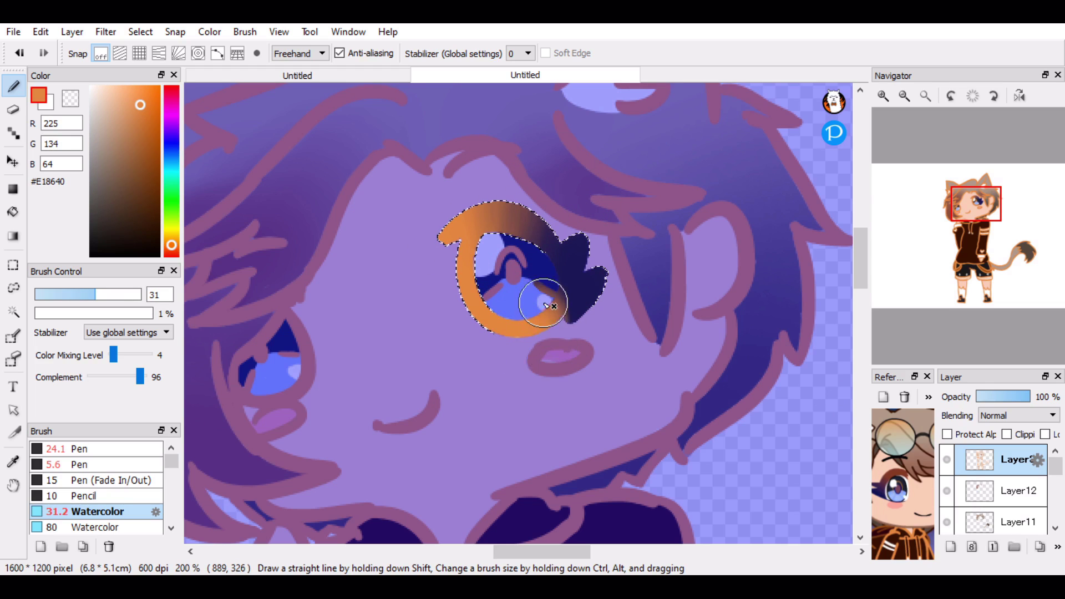
left_click(568, 285, "alt")
left_click_drag(95, 294, 76, 303)
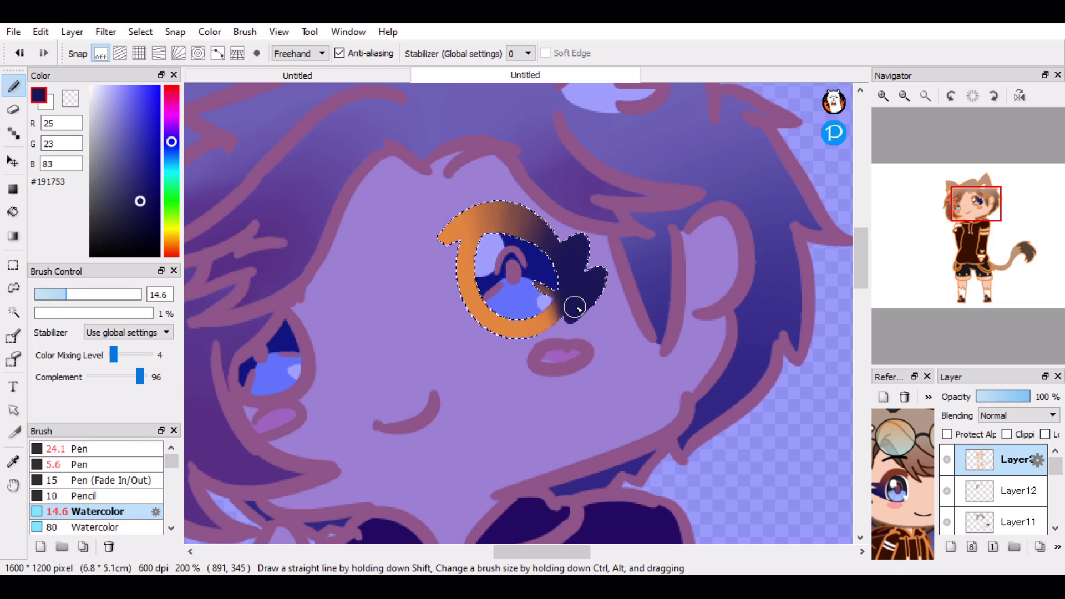
- Recolour the right eye's lower outline in orange #E18640 with the size 5.6 Pen, and clear the selection
key("e")
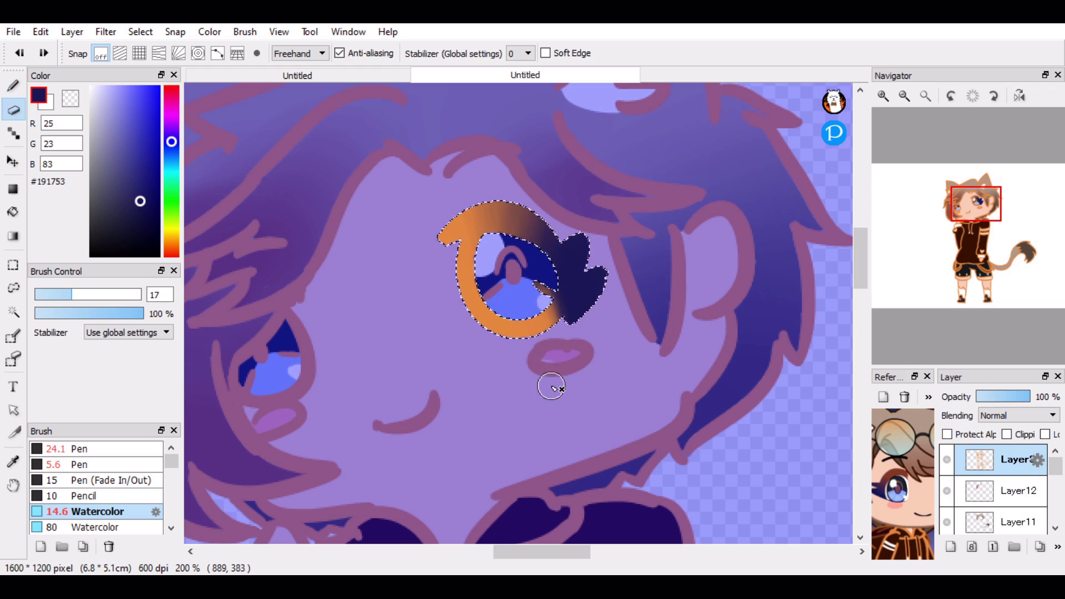
left_click(482, 298, "alt")
key("ctrl+d")
key("b")
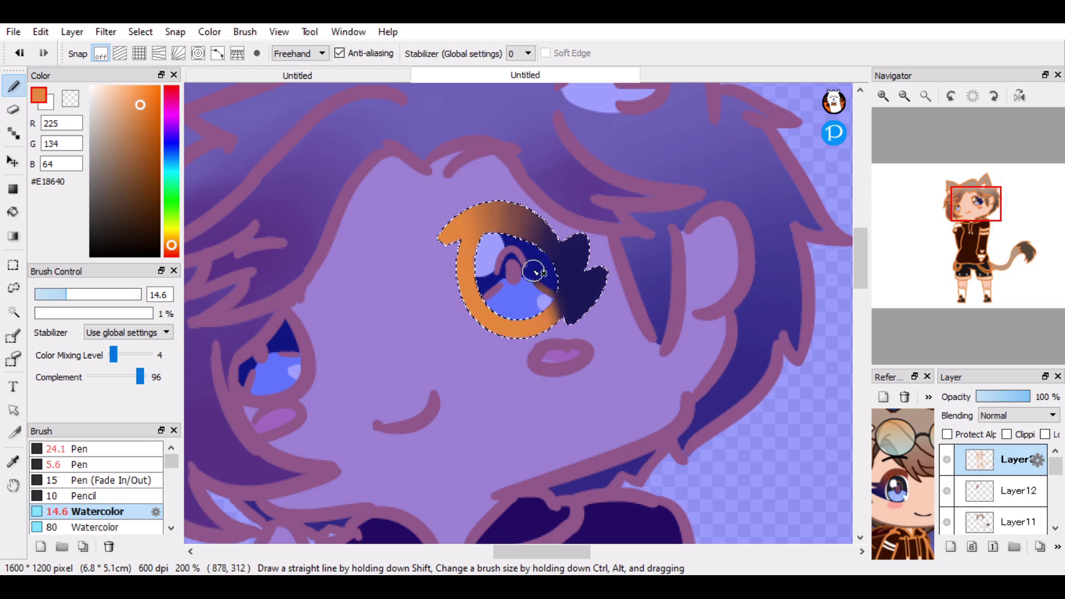
left_click(95, 465)
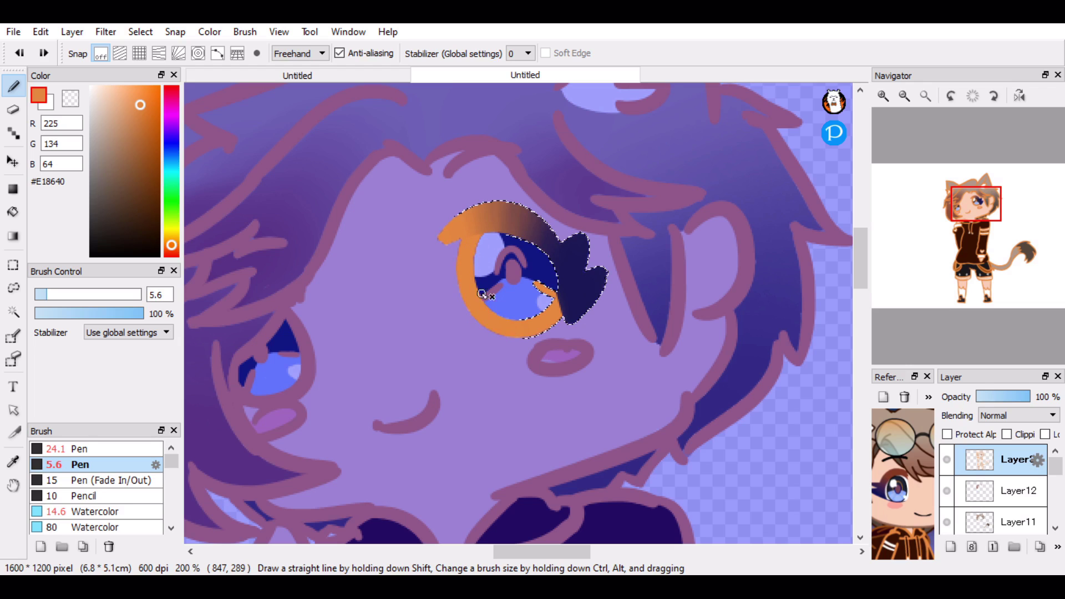
left_click(13, 312)
key("ctrl+d")
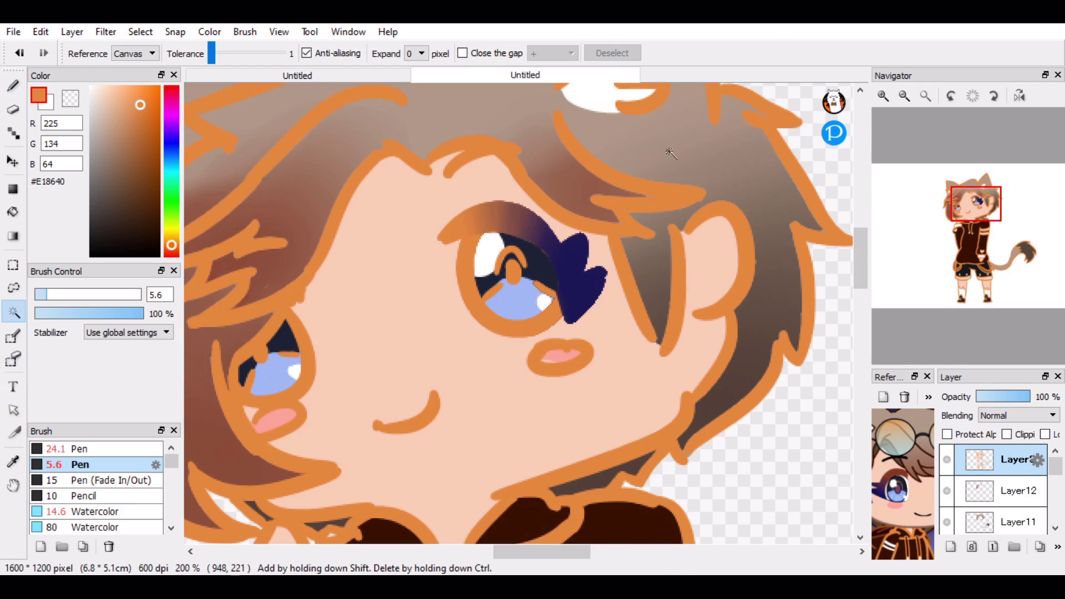
- Sample #191752 from the outer lashes and touch up the adjoining eye outline with Watercolor at size 14.6
right_click(572, 261)
left_click(118, 511)
left_click(572, 287)
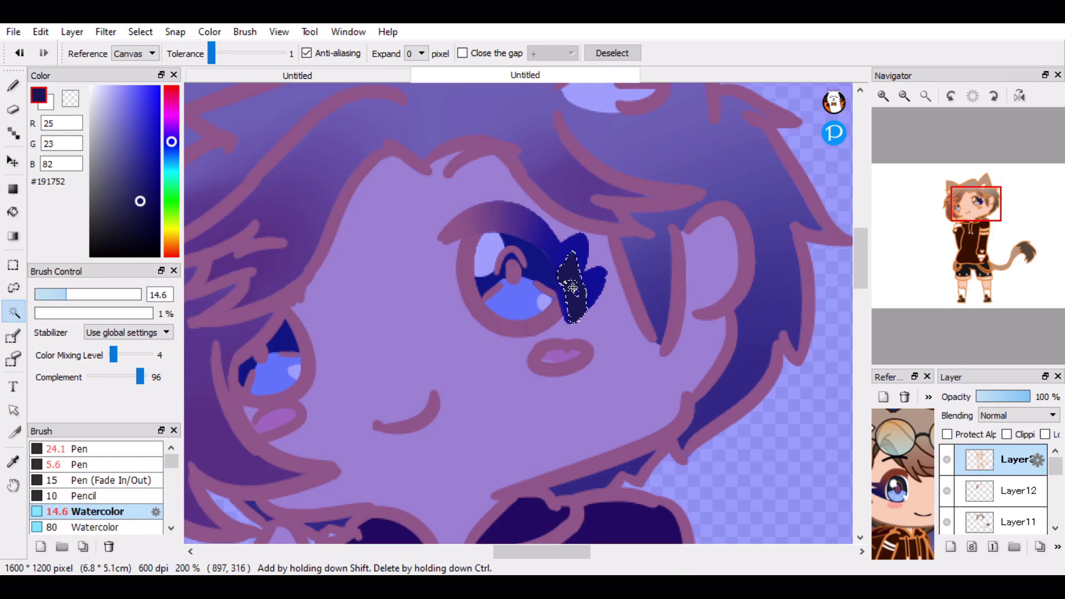
key("ctrl+d")
key("b")
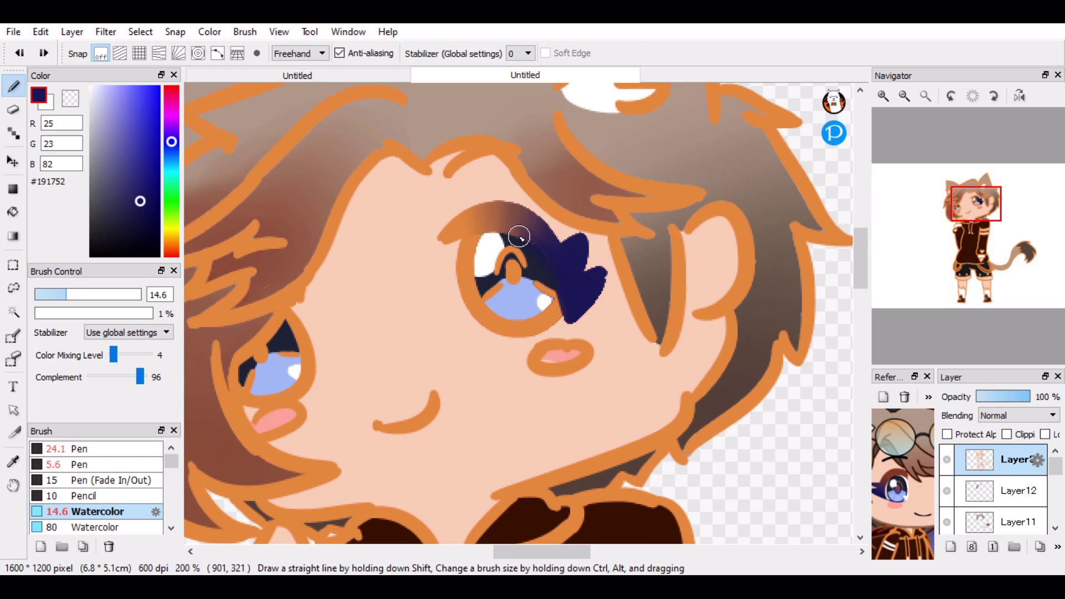
left_click_drag(519, 236, 558, 291)
- Try retouching the right eye's upper lid in #191752 with the size 5.6 Pen at 26% opacity, undo it, and lower the opacity to 8%
left_click(902, 135)
left_click(883, 96)
left_click(883, 96)
left_click(883, 96)
left_click_drag(943, 173, 976, 213)
left_click(883, 96)
left_click(883, 96)
left_click(158, 463)
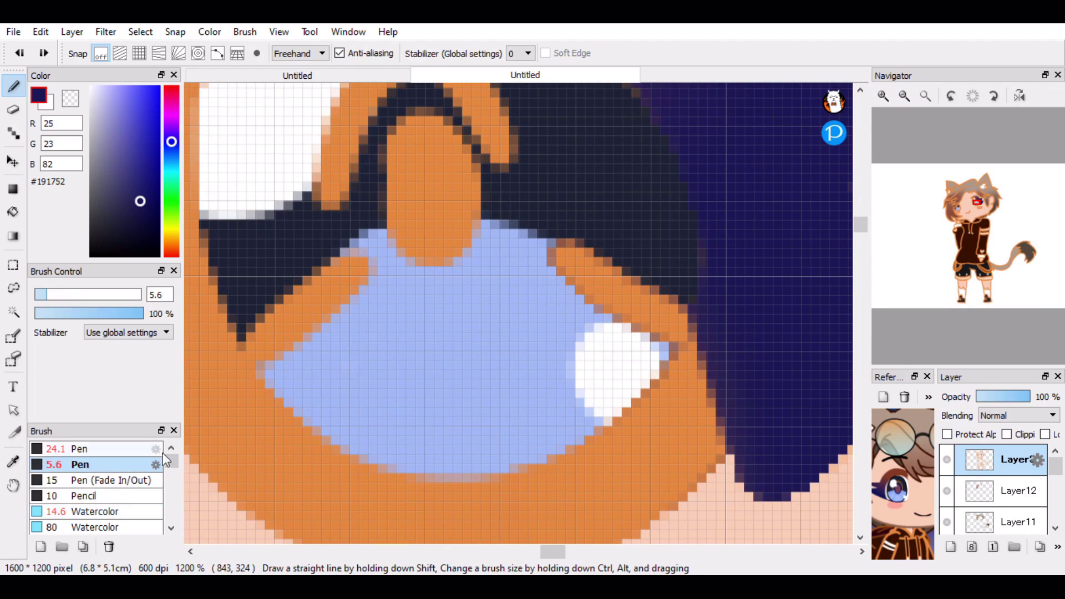
left_click_drag(917, 248, 976, 198)
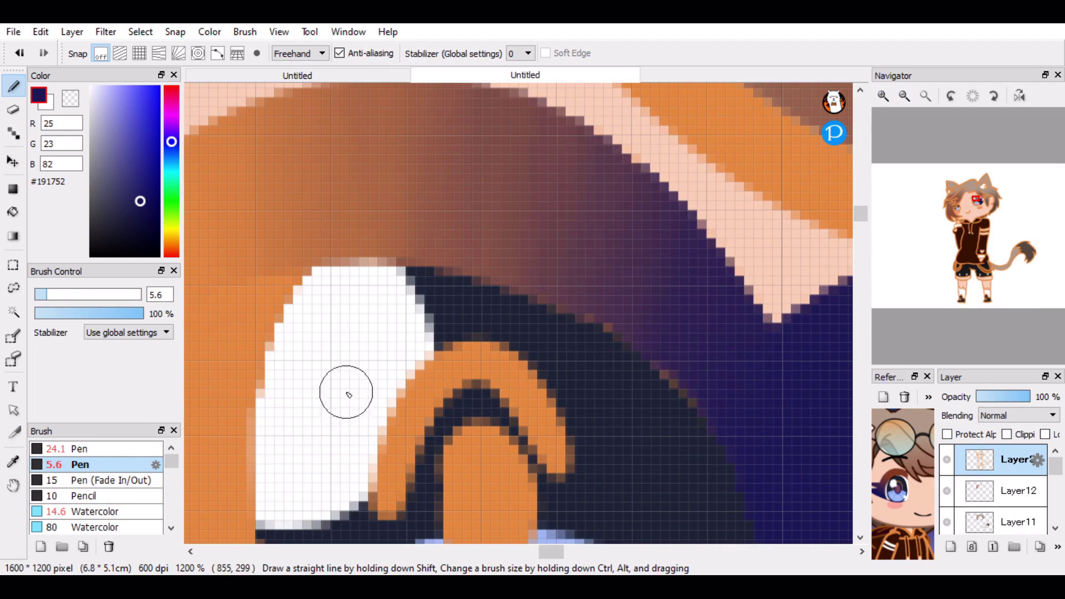
left_click_drag(78, 318, 64, 314)
left_click_drag(585, 313, 538, 300)
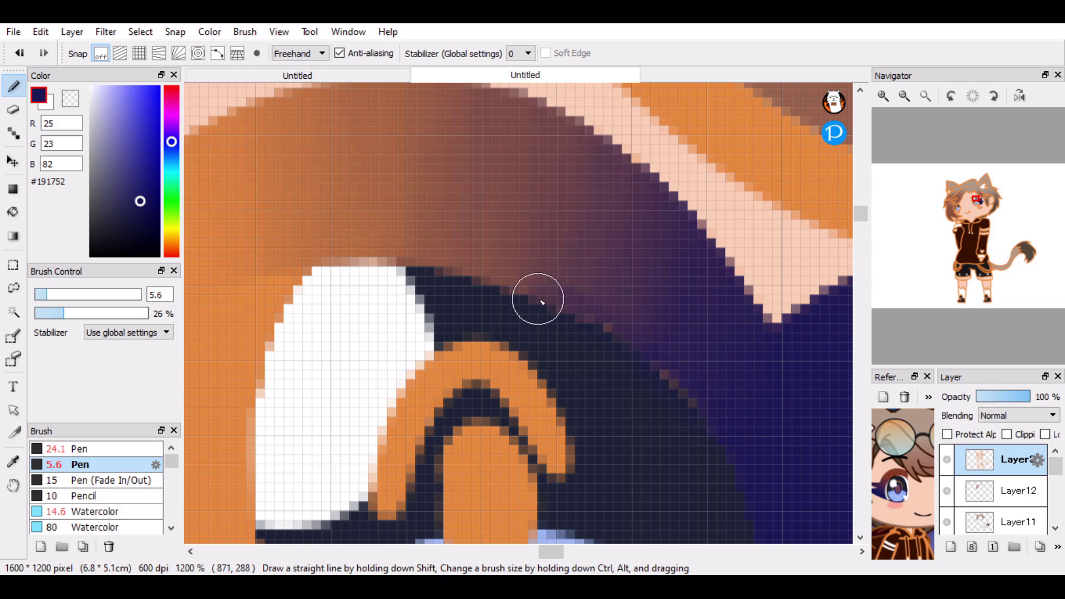
key("ctrl+z")
left_click(42, 313)
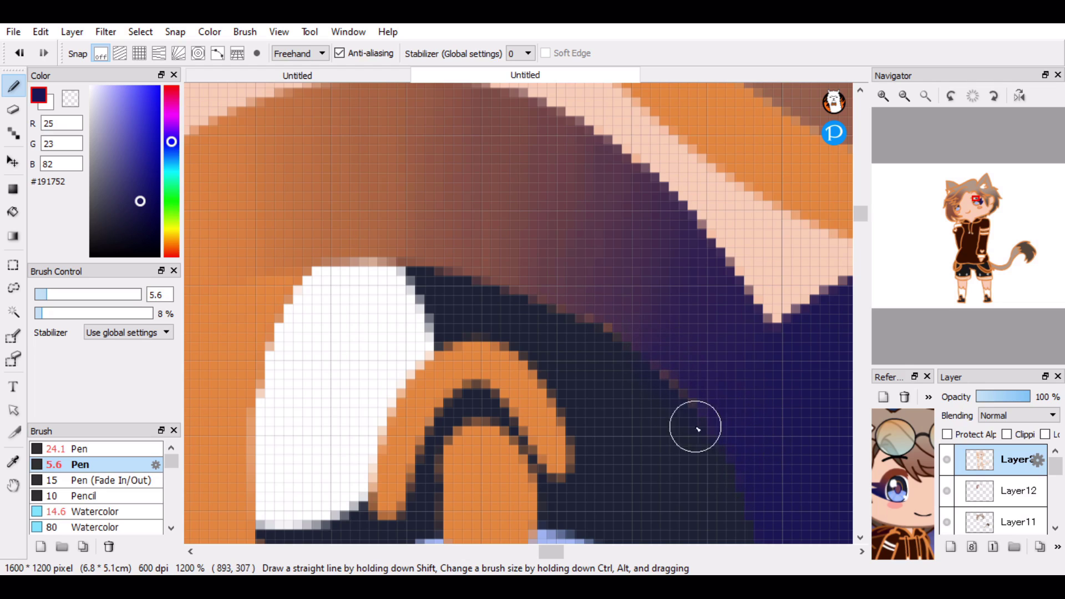
left_click(925, 95)
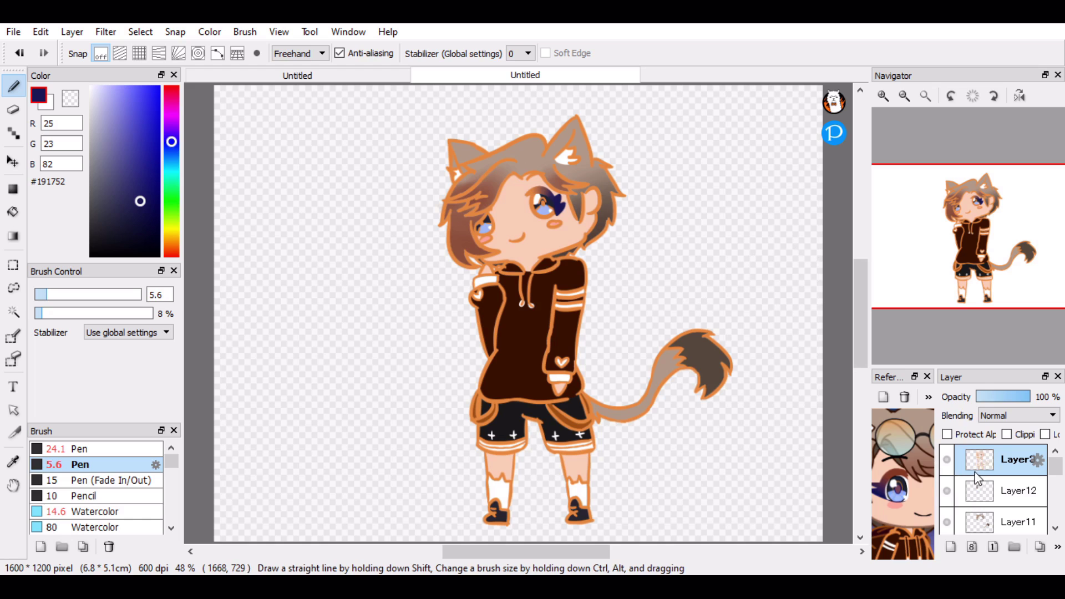
- Sample the outline orange #E28740 and draw a line from the collar out over the striped sleeve's shoulder with the size 15 Pen at 100% opacity
left_click(883, 95)
left_click(883, 96)
left_click(883, 96)
right_click(637, 133)
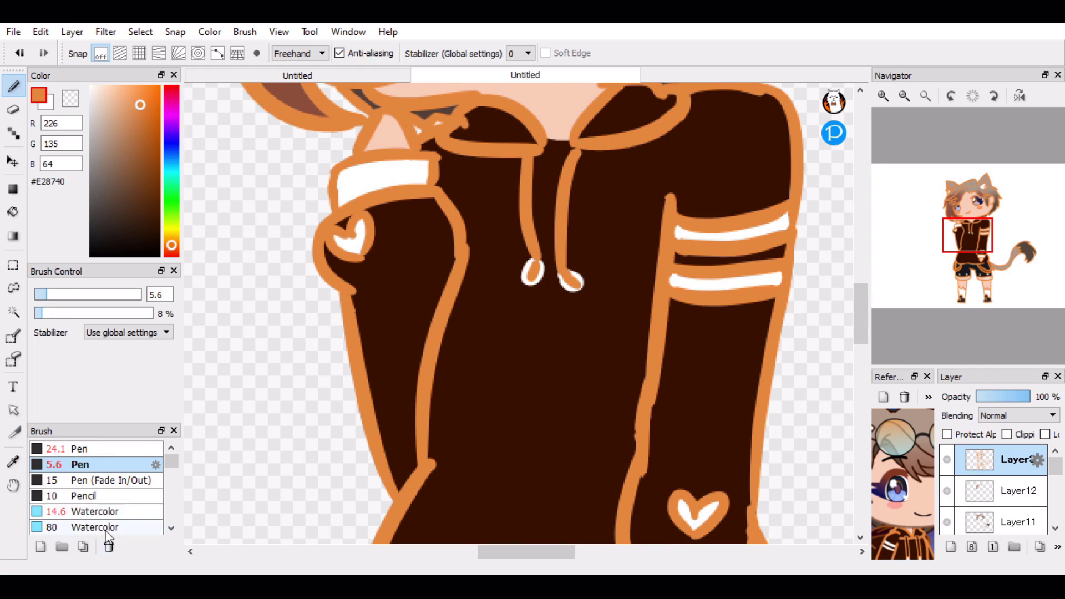
left_click_drag(63, 296, 69, 297)
left_click(883, 95)
left_click(883, 96)
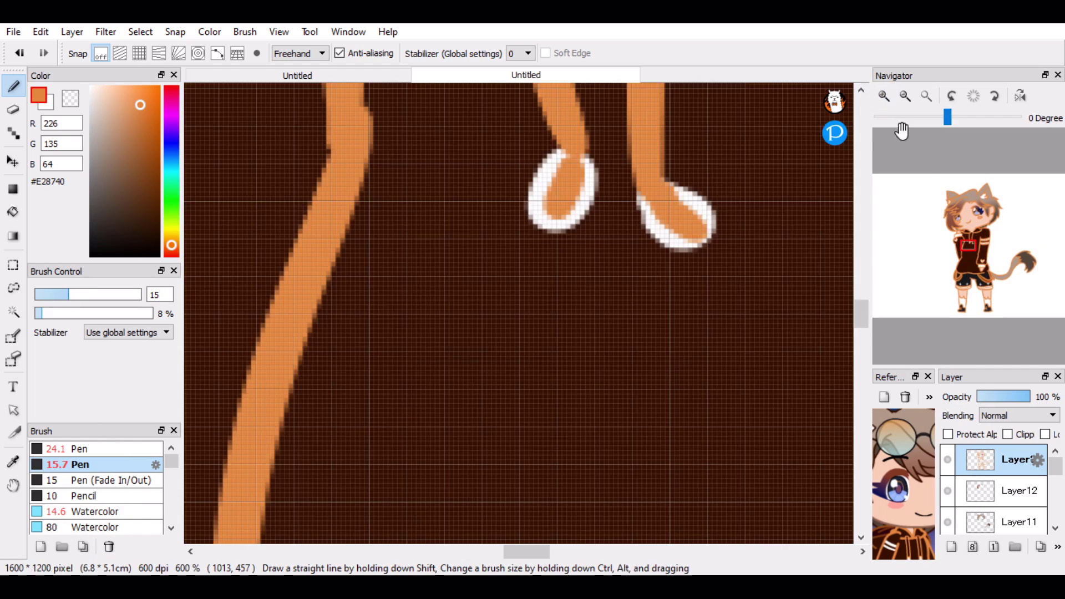
left_click_drag(977, 212, 992, 217)
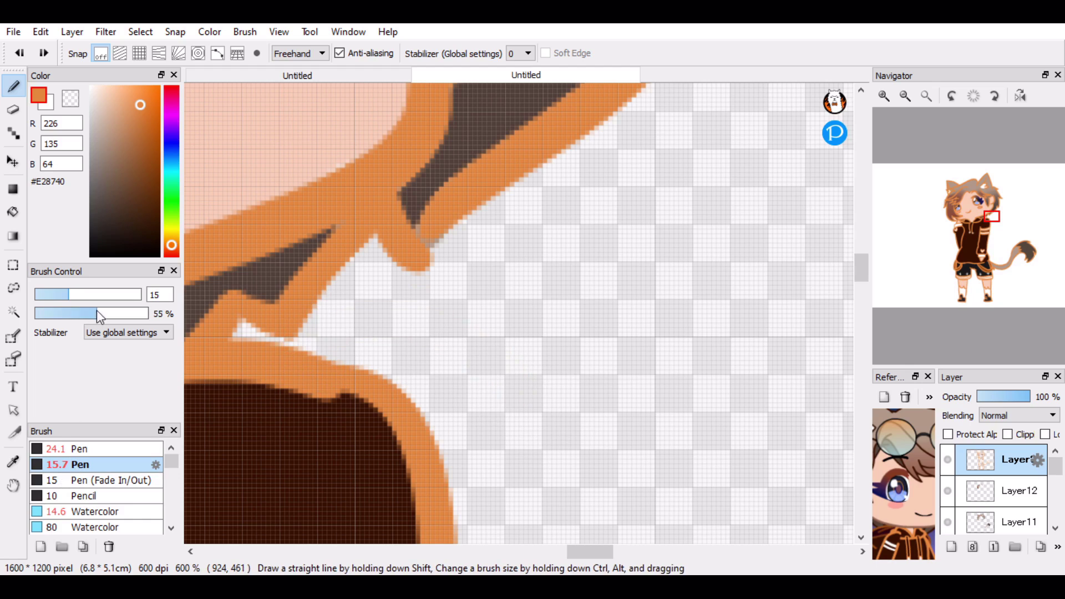
left_click_drag(99, 316, 542, 434)
left_click_drag(66, 297, 67, 298)
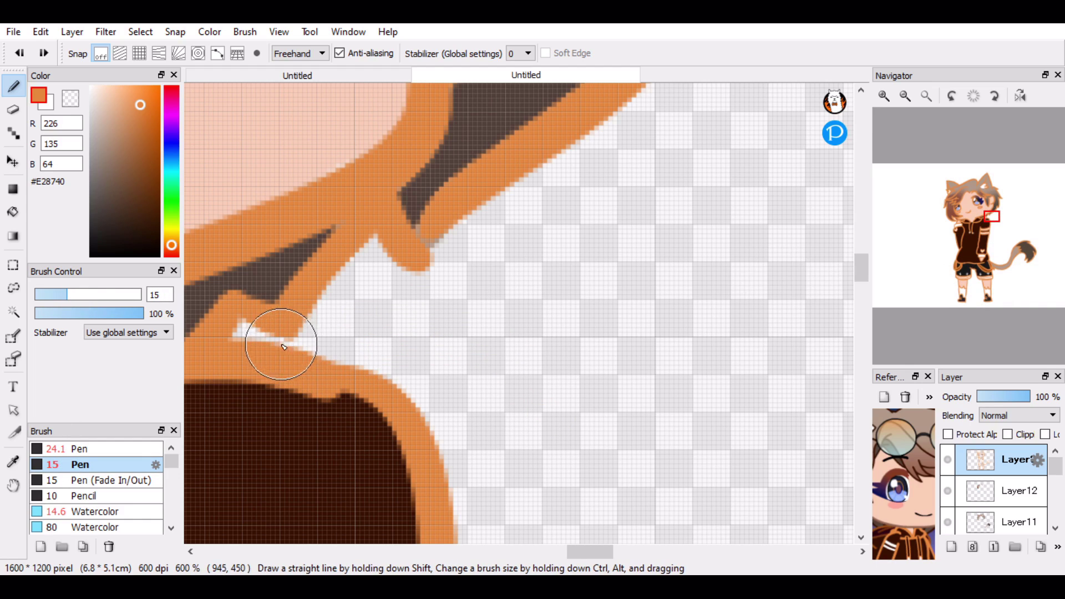
mouse_move(302, 333)
left_mouse_down()
mouse_move(482, 341)
mouse_move(487, 361)
left_mouse_up()
- Continue the new shoulder outline down the outside of the striped sleeve and join it to the arm, retrying the stroke
left_click_drag(991, 217, 991, 222)
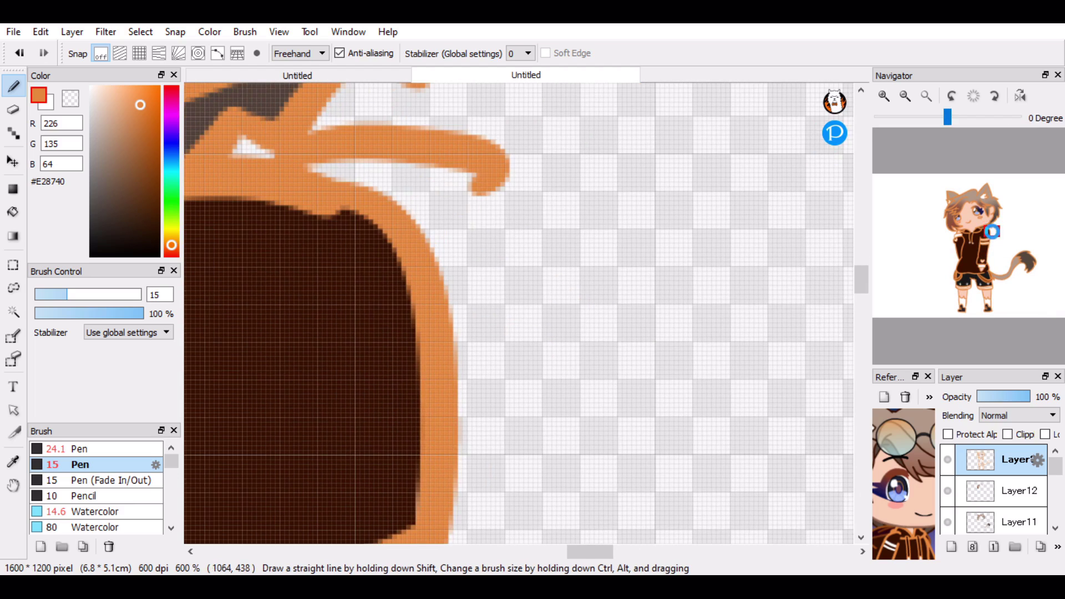
left_click_drag(492, 184, 464, 446)
key("ctrl+z")
key("ctrl+y")
key("ctrl+z")
key("ctrl+y")
key("ctrl+z")
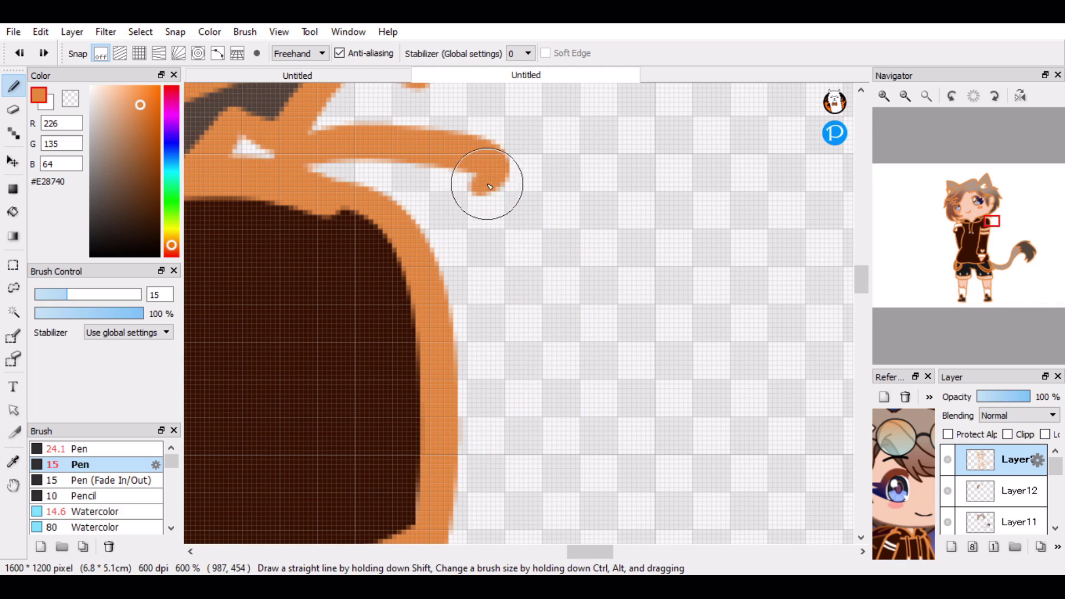
key("ctrl+y")
key("ctrl+z")
left_click_drag(490, 197, 456, 463)
left_click_drag(483, 183, 454, 205)
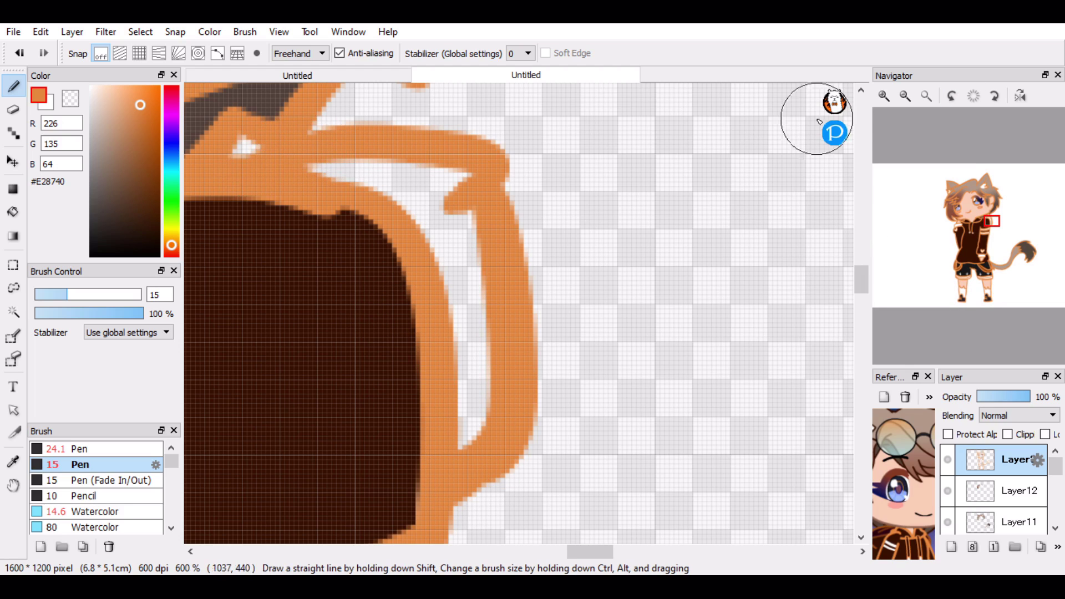
- Erase the lower part of the new outer shoulder line with the size 17 Eraser
left_click(926, 96)
left_click(887, 98)
left_click(887, 97)
left_click(887, 98)
left_click(886, 98)
left_click(886, 97)
left_click_drag(971, 243, 990, 233)
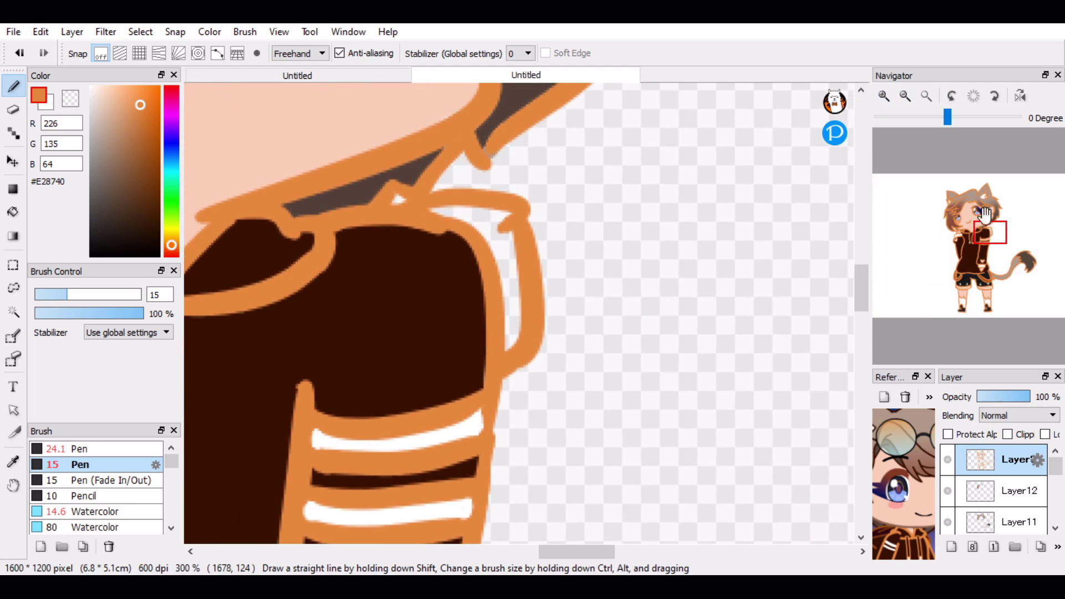
key("e")
key("ctrl+z")
mouse_move(527, 341)
left_mouse_down()
mouse_move(518, 388)
mouse_move(522, 299)
left_mouse_up()
right_click(542, 330)
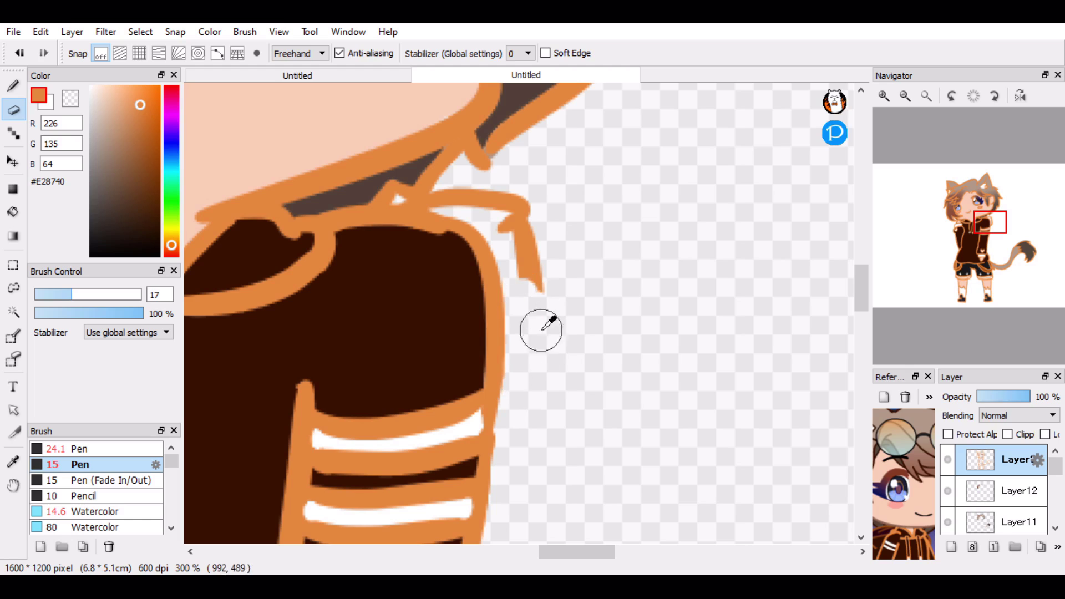
- Redraw the lower shoulder outline as a fuller curve beside the sleeve stripes with the size 15 Pen in #E28740, undoing unsatisfactory strokes
key("b")
left_click(524, 246, "alt")
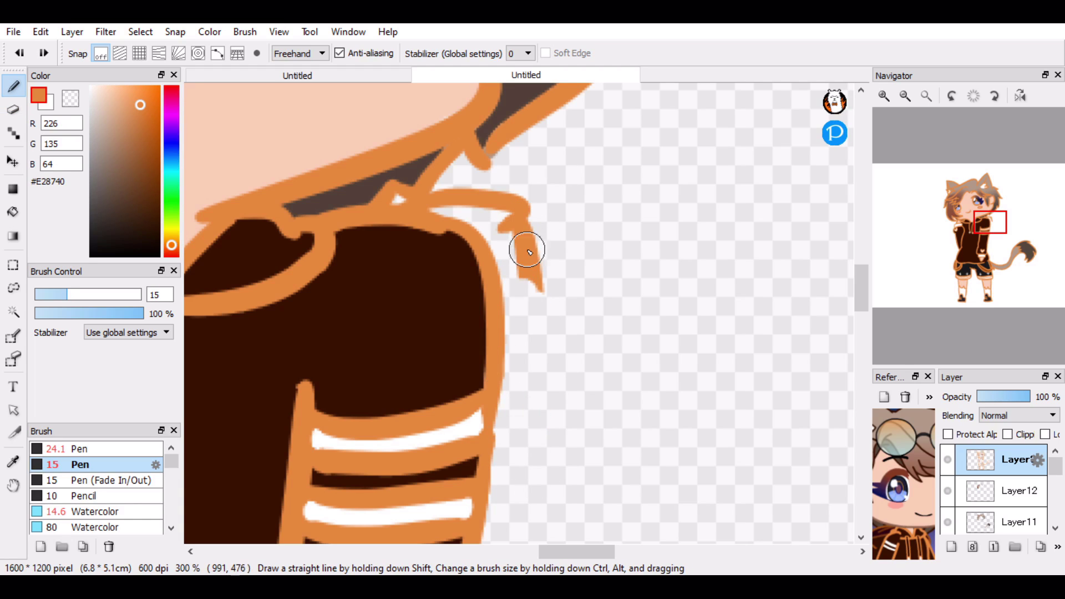
left_click_drag(526, 249, 516, 502)
mouse_move(997, 227)
left_mouse_down()
mouse_move(980, 236)
mouse_move(991, 224)
left_mouse_up()
key("ctrl+z")
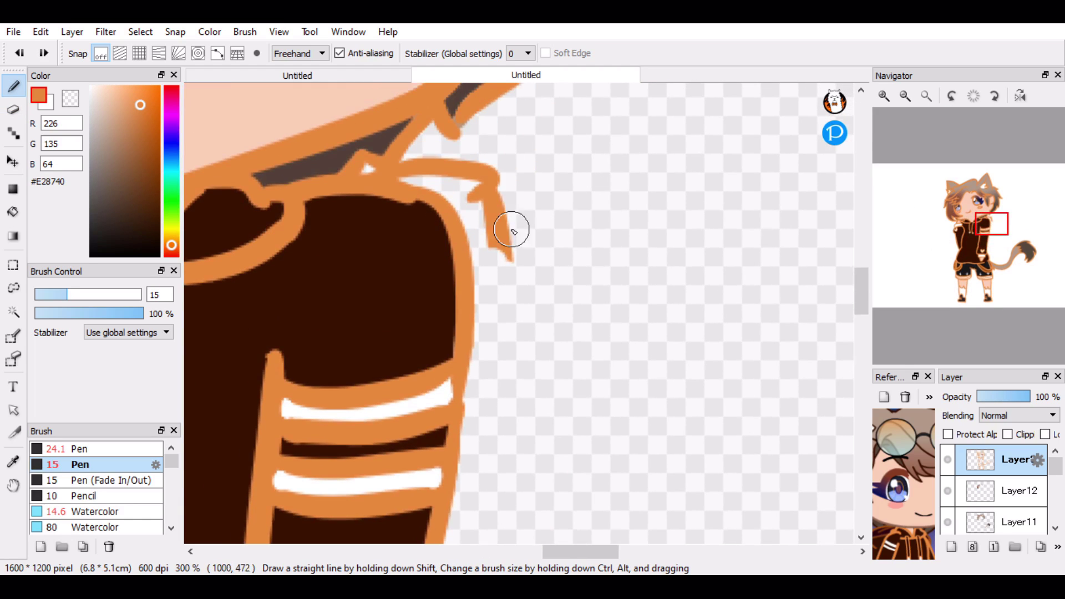
left_click_drag(507, 233, 486, 384)
key("ctrl+z")
mouse_move(495, 214)
left_mouse_down()
mouse_move(487, 364)
mouse_move(484, 339)
left_mouse_up()
key("ctrl+z")
mouse_move(507, 290)
left_mouse_down()
mouse_move(432, 465)
mouse_move(461, 486)
left_mouse_up()
key("ctrl+z")
left_click(925, 96)
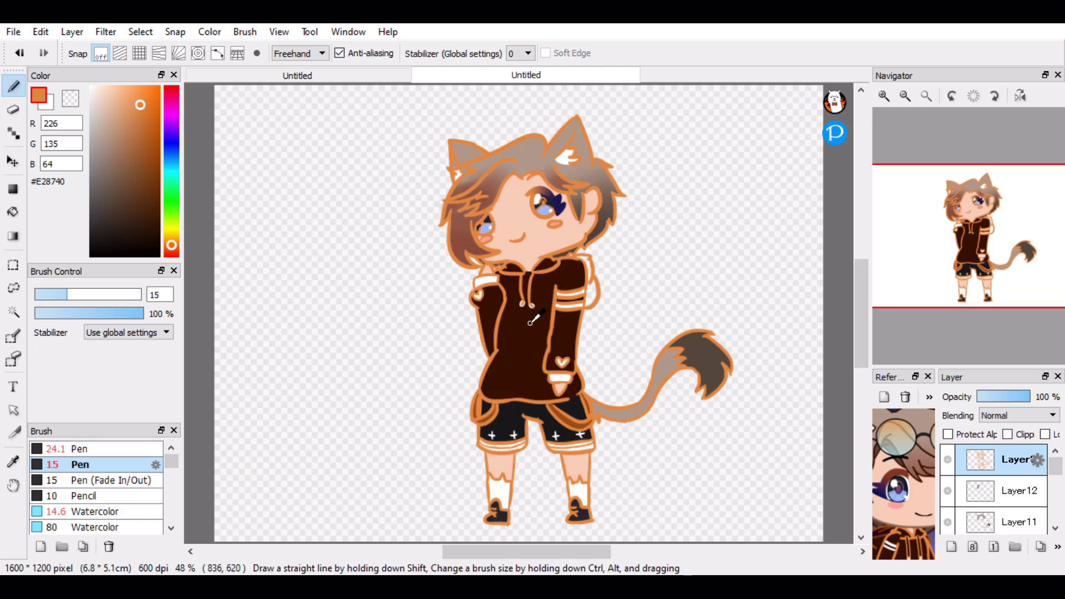
- Sample the hoodie's dark brown #351100 and paint inside the new shoulder outline on Layer5 with the size 15 Pen
left_click(533, 320, "alt")
mouse_move(1055, 463)
left_mouse_down()
mouse_move(1055, 510)
mouse_move(1053, 490)
left_mouse_up()
left_click(1015, 484)
left_click(888, 98)
left_click(887, 99)
left_click(887, 99)
left_click(888, 99)
left_click_drag(991, 242, 987, 232)
mouse_move(529, 218)
left_mouse_down()
mouse_move(557, 235)
mouse_move(604, 440)
mouse_move(594, 365)
left_mouse_up()
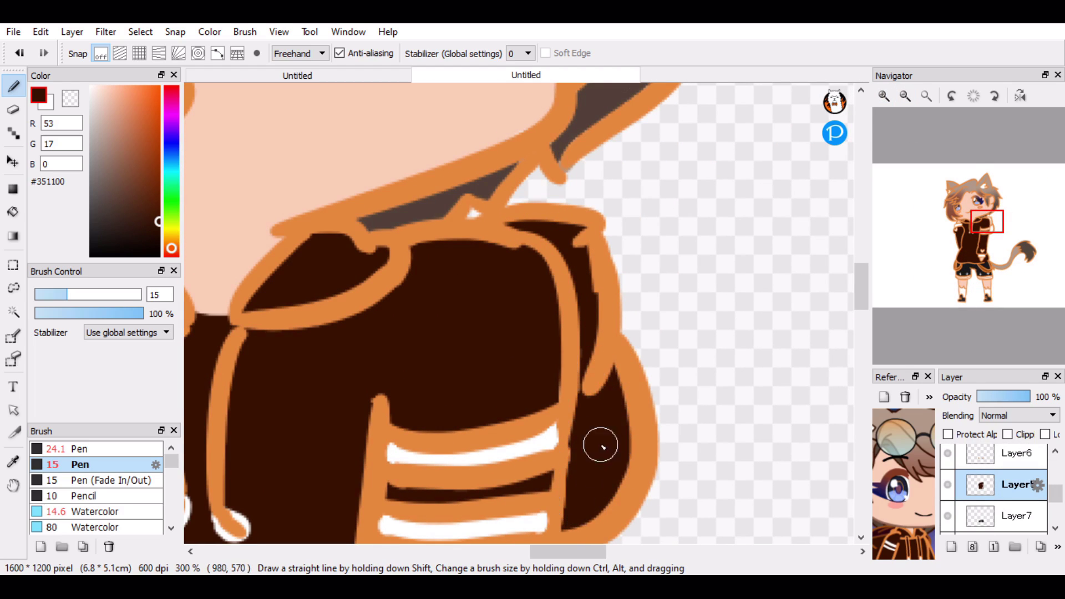
left_click(925, 95)
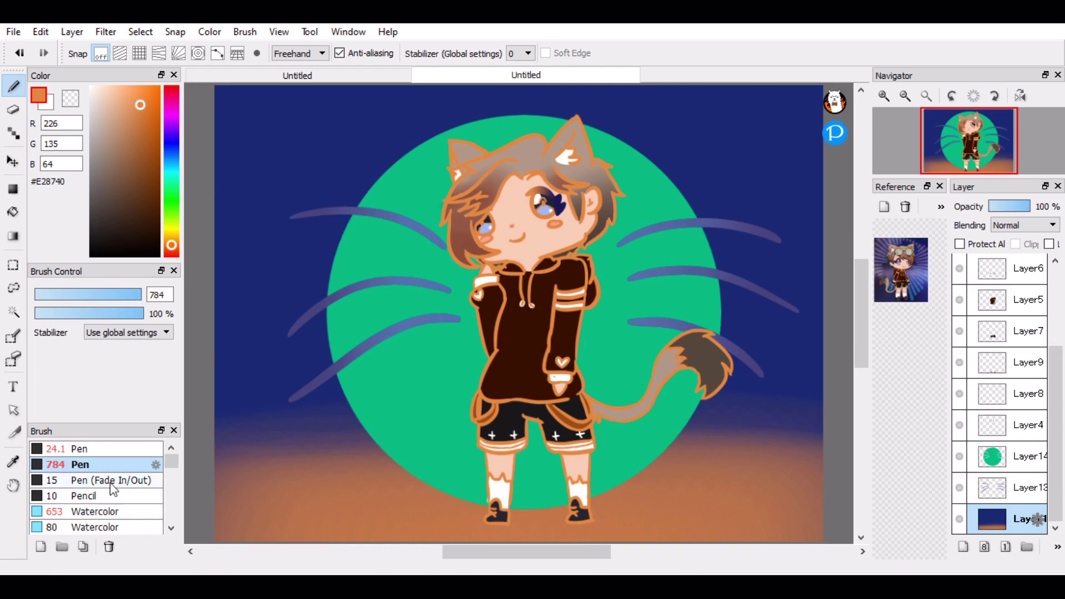
- Paint the lower background #E28740 with the size 784 Pen, and blend it into navy #1A2971 with Watercolor at size 653
mouse_move(211, 526)
left_mouse_down()
mouse_move(222, 546)
mouse_move(788, 557)
left_mouse_up()
left_click(116, 511)
mouse_move(344, 468)
left_mouse_down()
mouse_move(685, 456)
mouse_move(887, 415)
mouse_move(889, 346)
mouse_move(431, 250)
mouse_move(282, 461)
mouse_move(434, 476)
left_mouse_up()
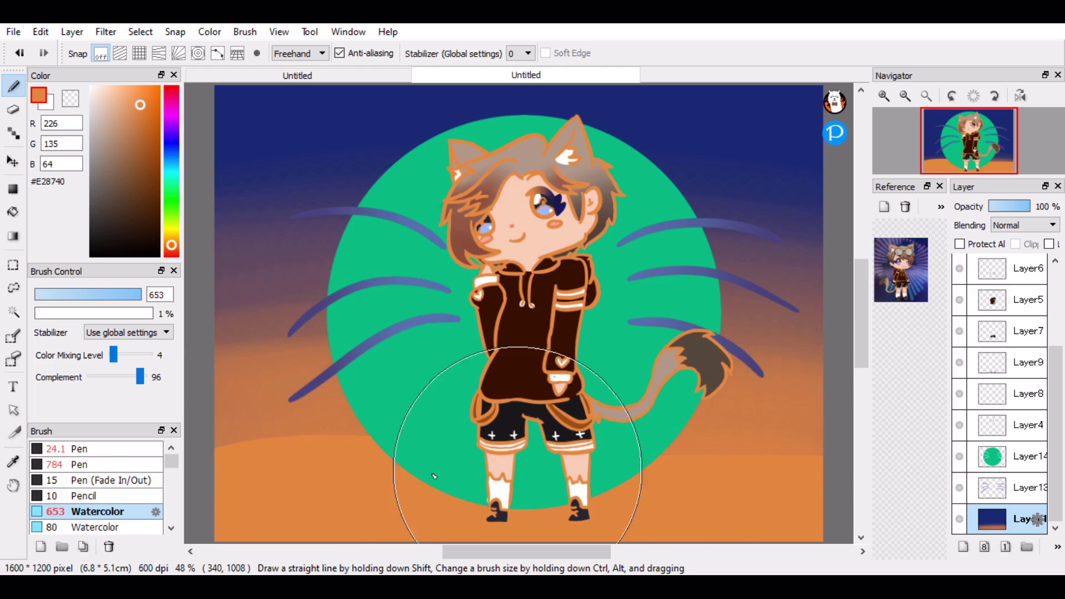
left_click(340, 143, "alt")
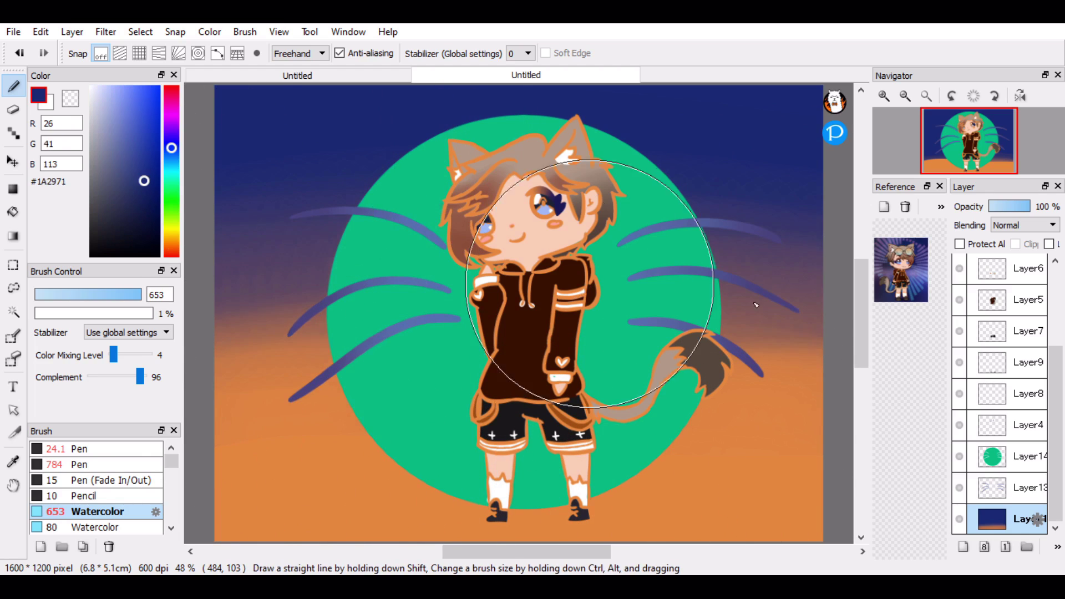
left_click_drag(756, 305, 310, 455)
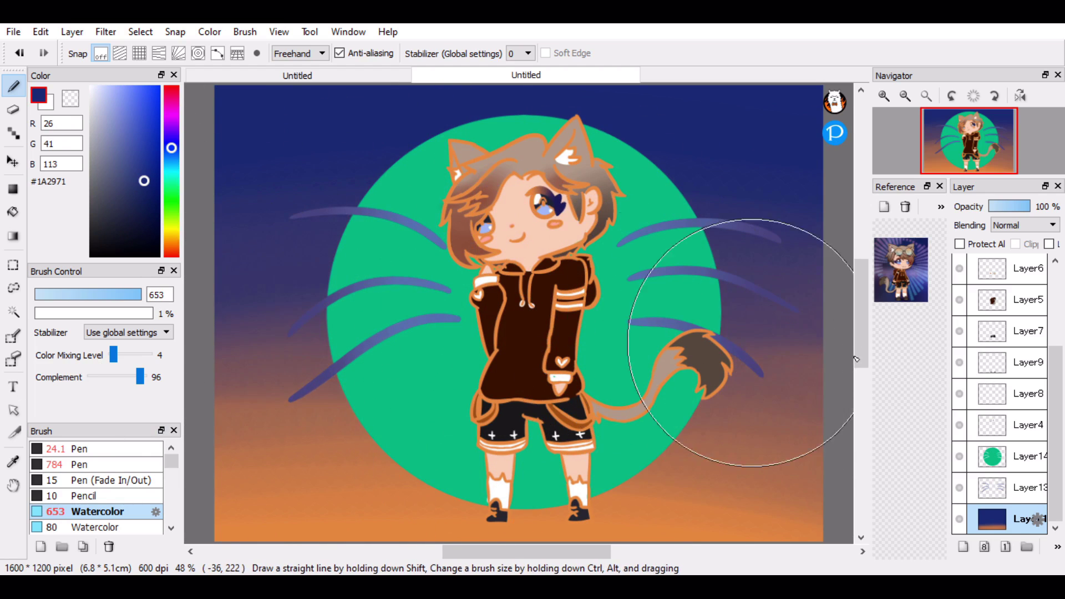
mouse_move(856, 359)
left_mouse_down()
mouse_move(794, 481)
mouse_move(249, 505)
left_mouse_up()
- Smooth the background gradient with size 653 Watercolor, alternating sampled oranges #E28740 and #CD7C44 with the upper navy
left_click(259, 517, "alt")
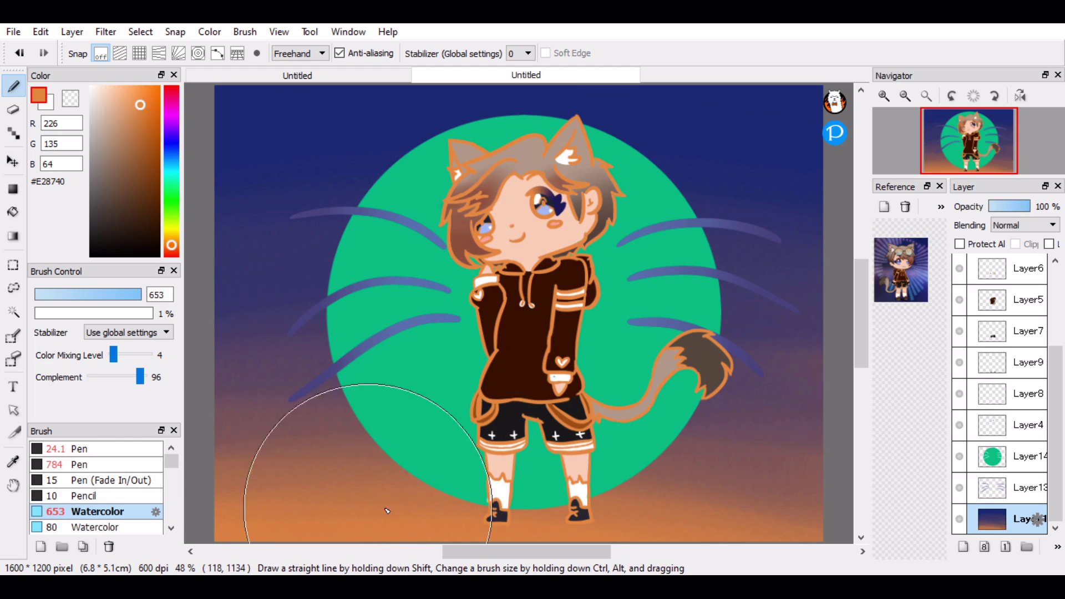
mouse_move(387, 511)
left_mouse_down()
mouse_move(832, 433)
mouse_move(211, 355)
mouse_move(166, 311)
left_mouse_up()
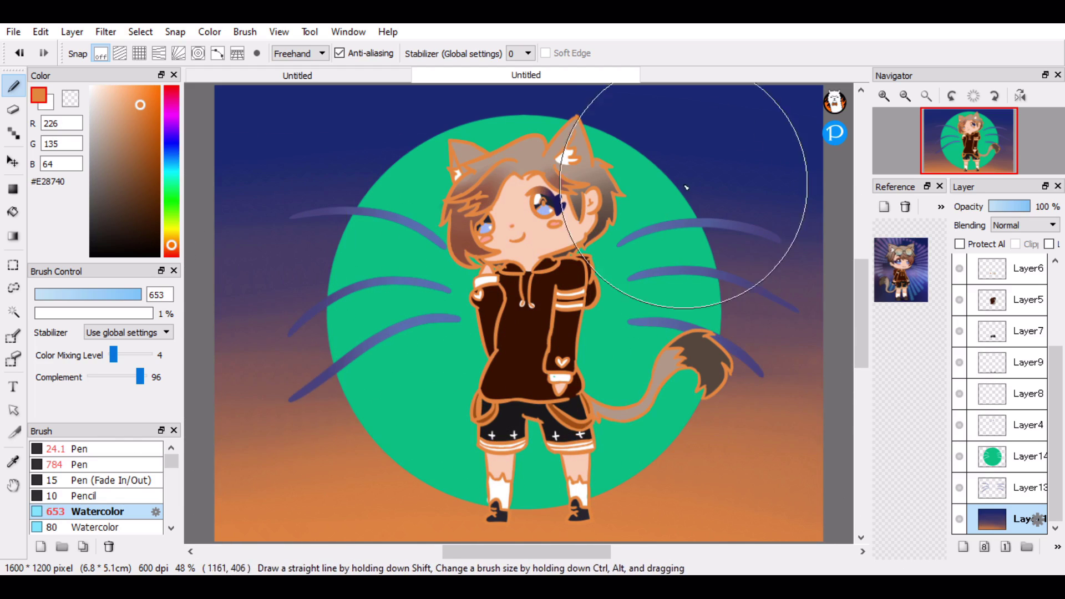
left_click(744, 178, "alt")
mouse_move(841, 351)
left_mouse_down()
mouse_move(84, 388)
mouse_move(815, 441)
left_mouse_up()
mouse_move(856, 366)
left_mouse_down()
mouse_move(439, 368)
mouse_move(266, 327)
left_mouse_up()
left_click(231, 512, "alt")
left_click_drag(211, 489, 610, 465)
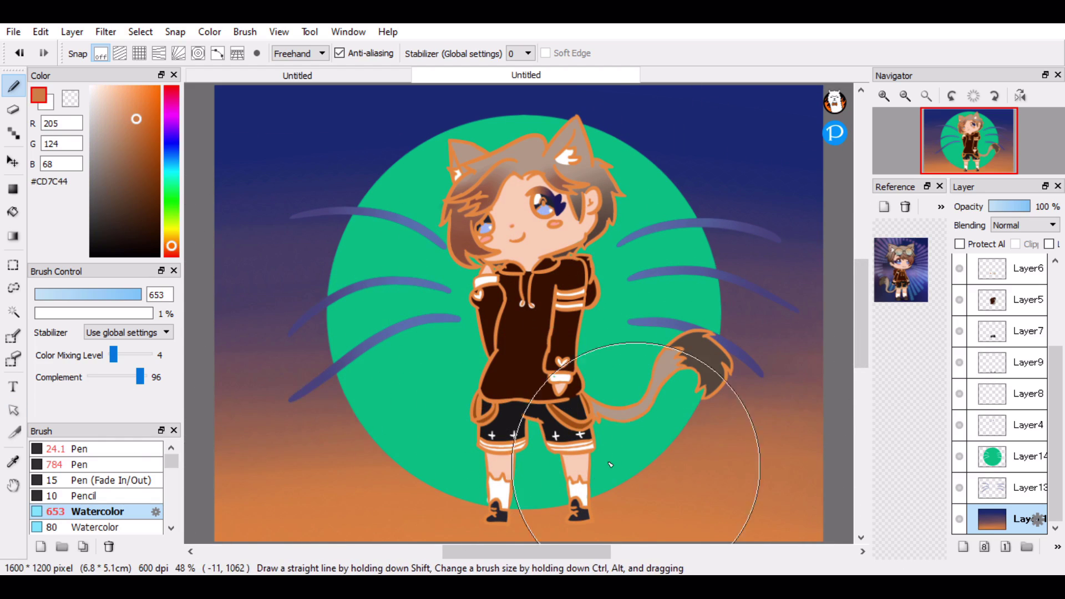
left_click(289, 488, "alt")
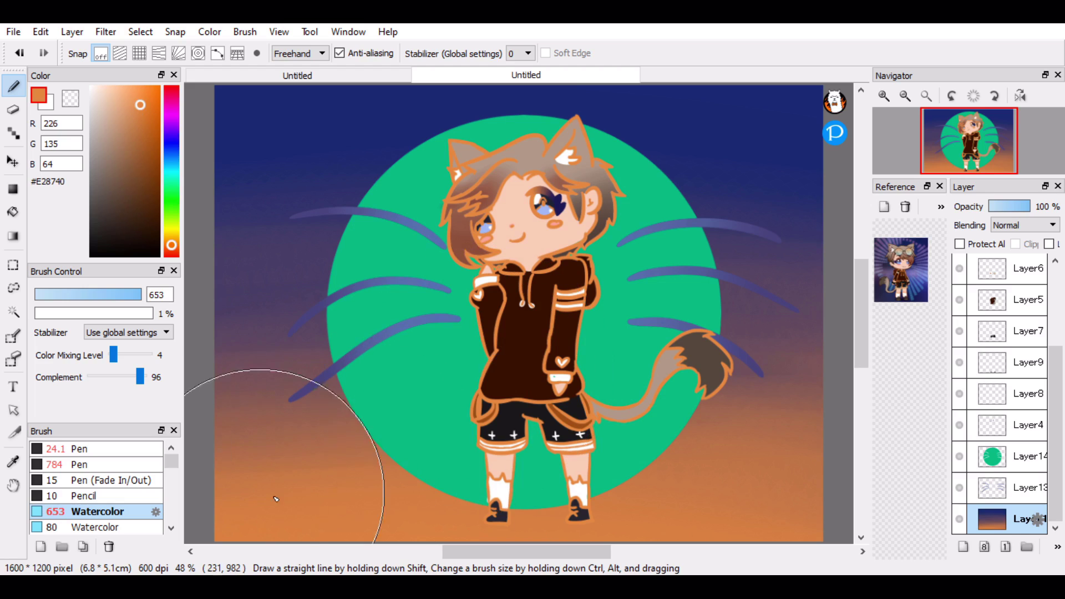
left_click(782, 166, "alt")
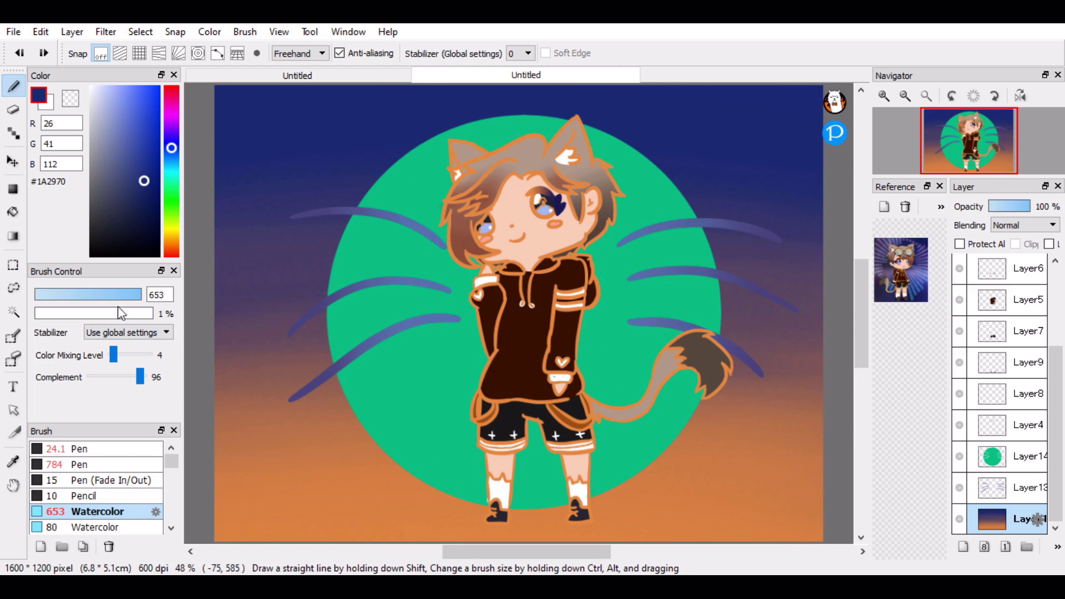
- Narrow the colour and brush panels to widen the canvas, and soften the background gradient with sampled #D78040, #B5682F and #1C296F
left_click_drag(184, 340, 105, 340)
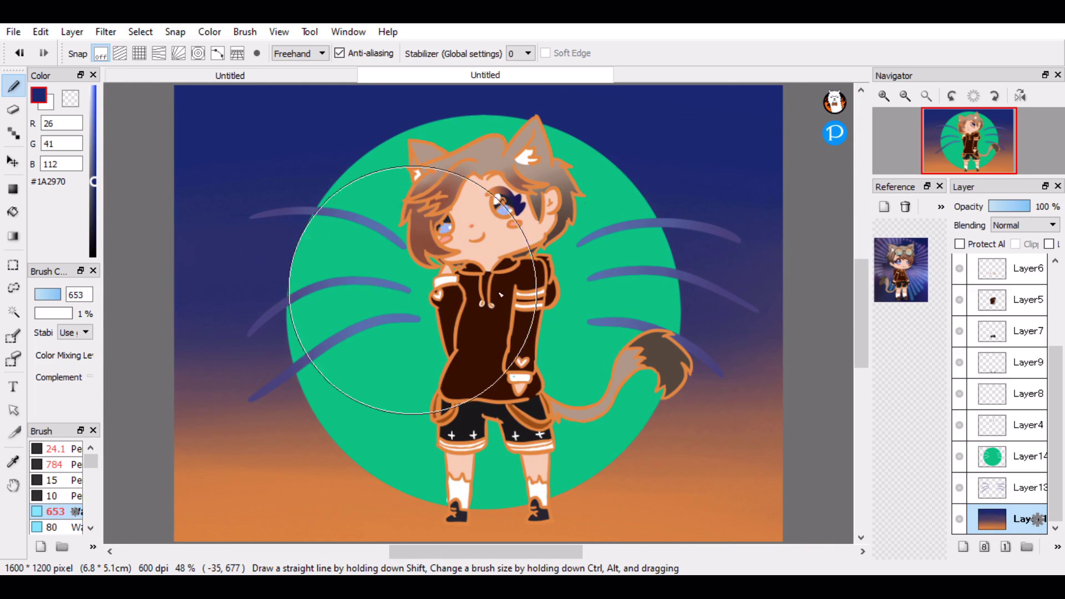
right_click(282, 510)
mouse_move(232, 364)
left_mouse_down()
mouse_move(532, 362)
mouse_move(401, 343)
left_mouse_up()
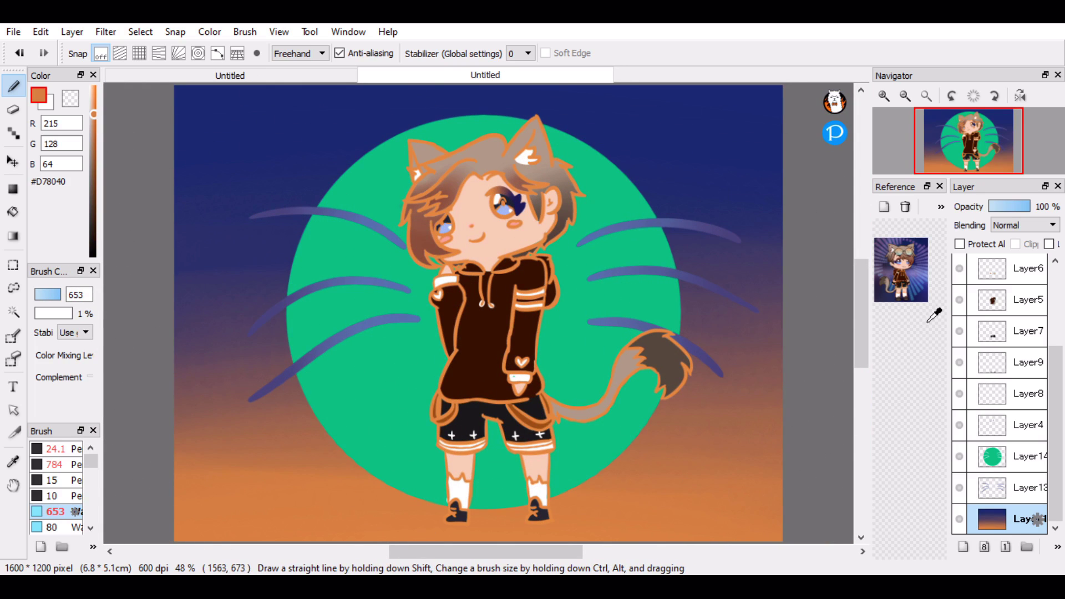
right_click(514, 266)
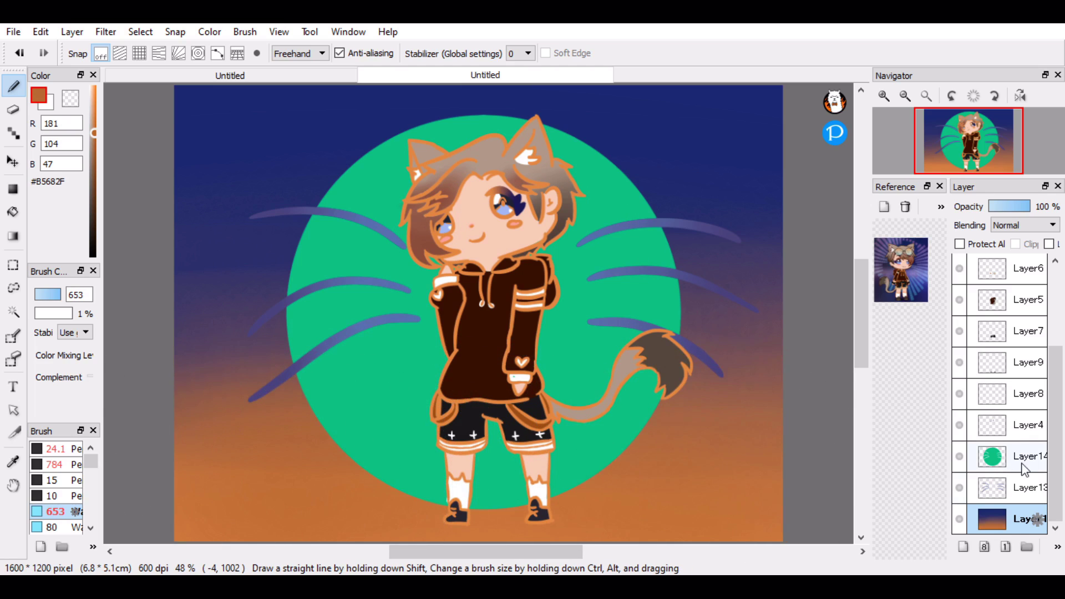
left_click(733, 236, "alt")
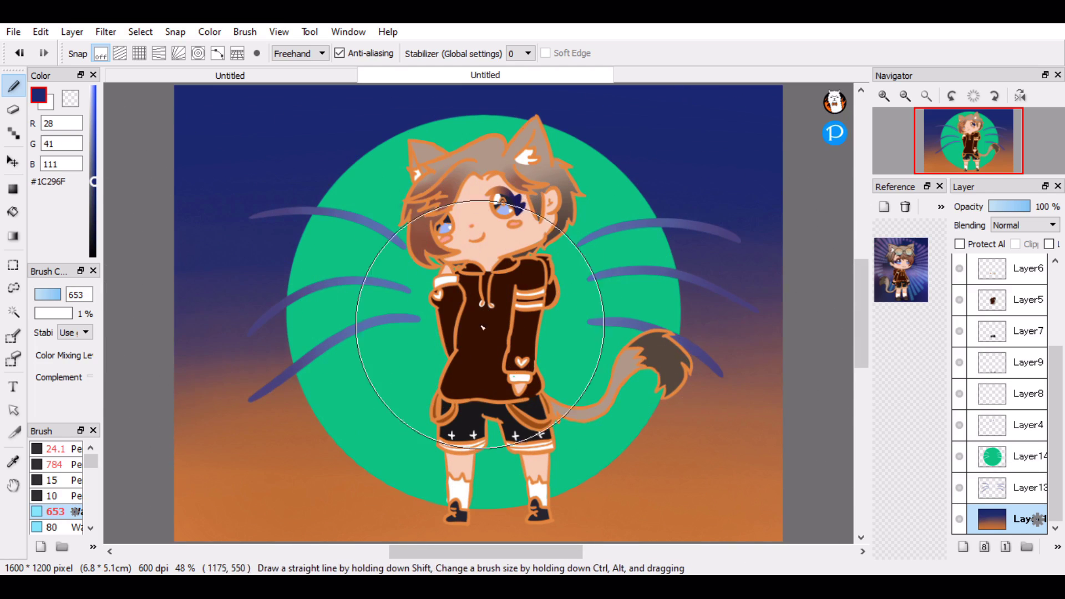
- Try blending across the background with the hoodie's sampled brown #351100, and undo the stroke
left_click(458, 320, "alt")
left_click_drag(681, 405, 256, 294)
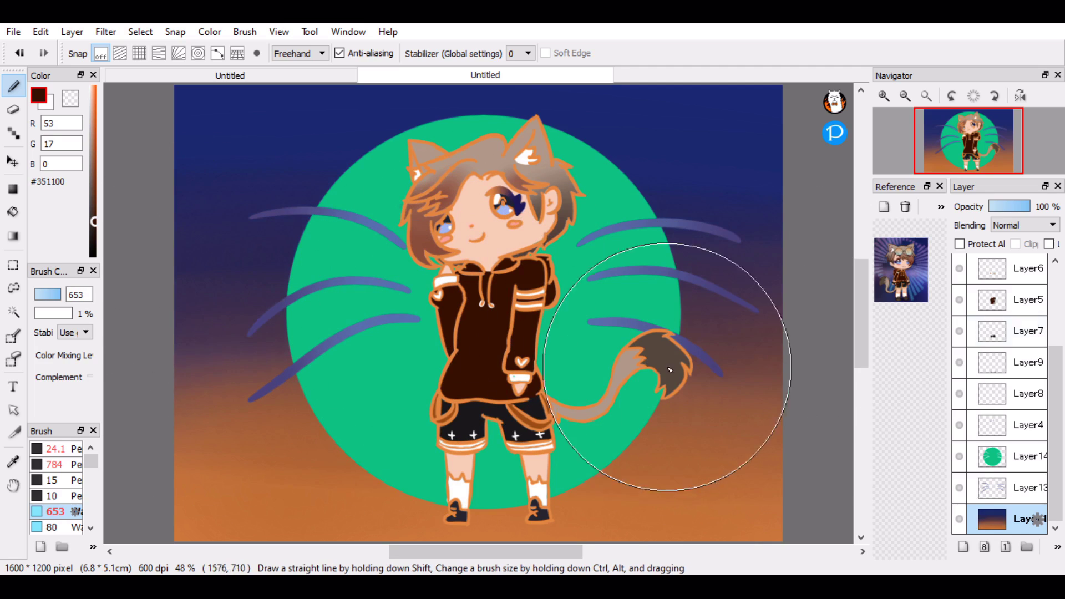
key("ctrl+z")
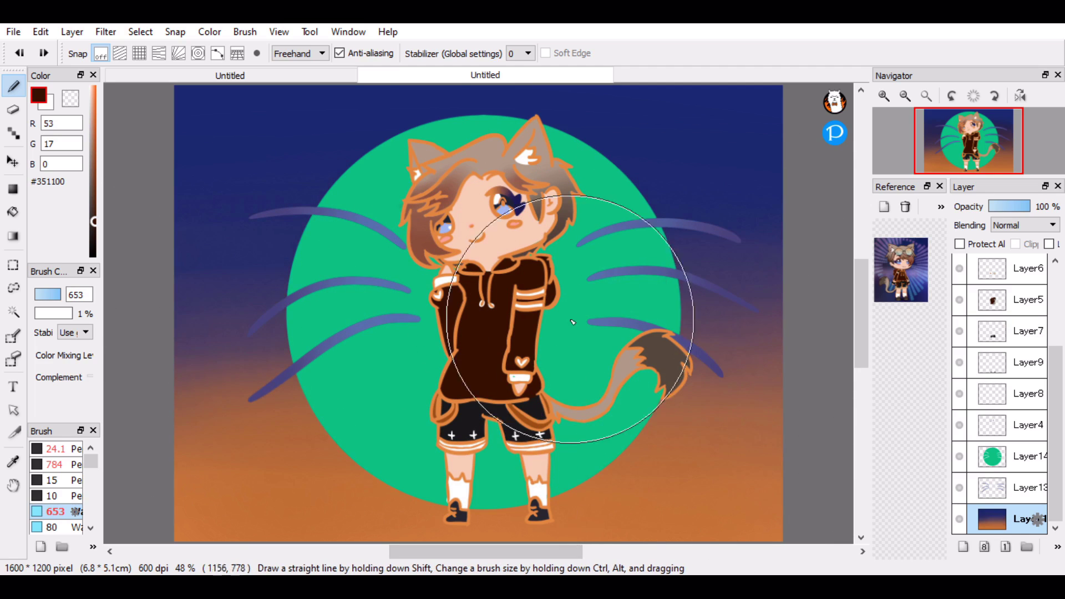
- Blend sampled orange #E28740 and navy #1A296F across the middle of the background gradient with Watercolor at size 653
left_click(457, 284, "alt")
mouse_move(215, 306)
left_mouse_down()
mouse_move(463, 379)
mouse_move(333, 486)
mouse_move(131, 281)
left_mouse_up()
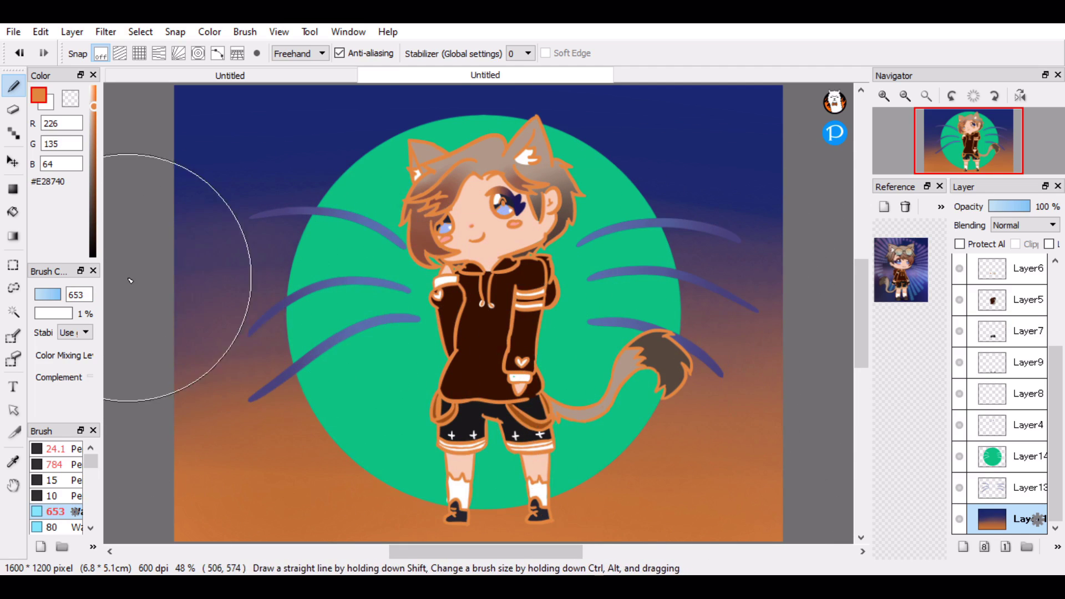
left_click(286, 119, "alt")
mouse_move(286, 119)
left_mouse_down()
mouse_move(366, 230)
mouse_move(482, 330)
left_mouse_up()
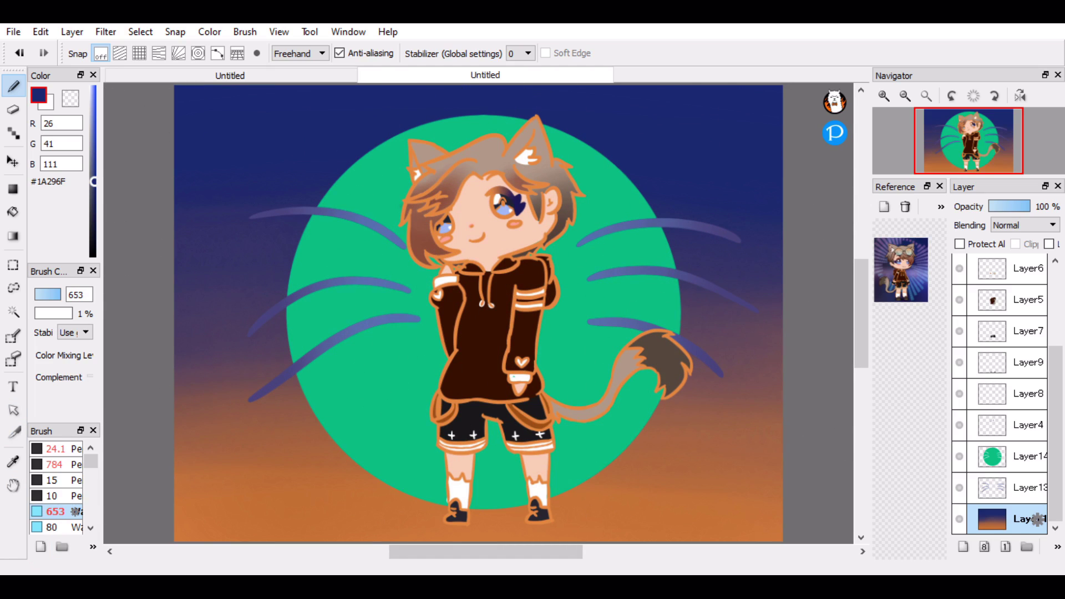
- Make the green circle's layer active and hide all the character layers above it
left_click(1027, 456)
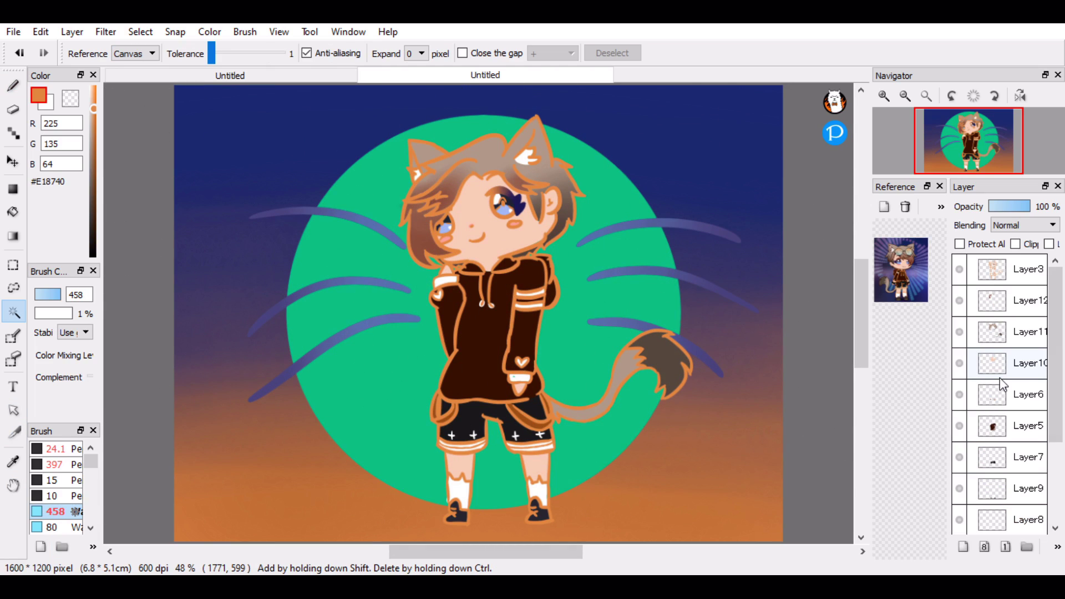
scroll(1047, 304, "down", 3)
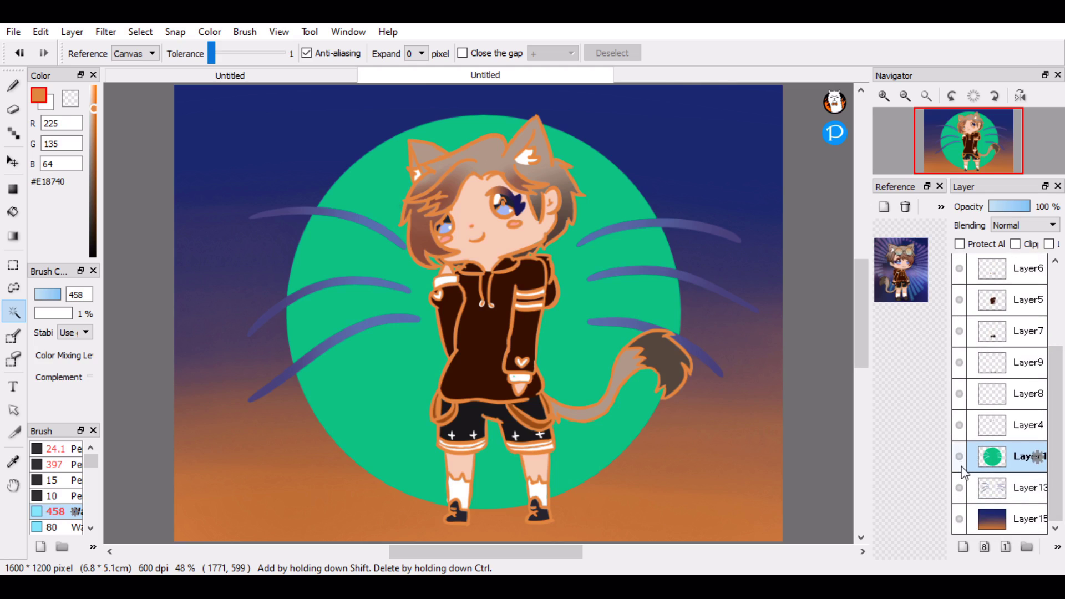
left_click_drag(961, 426, 961, 269)
left_click_drag(1054, 363, 1054, 280)
left_click_drag(961, 363, 960, 269)
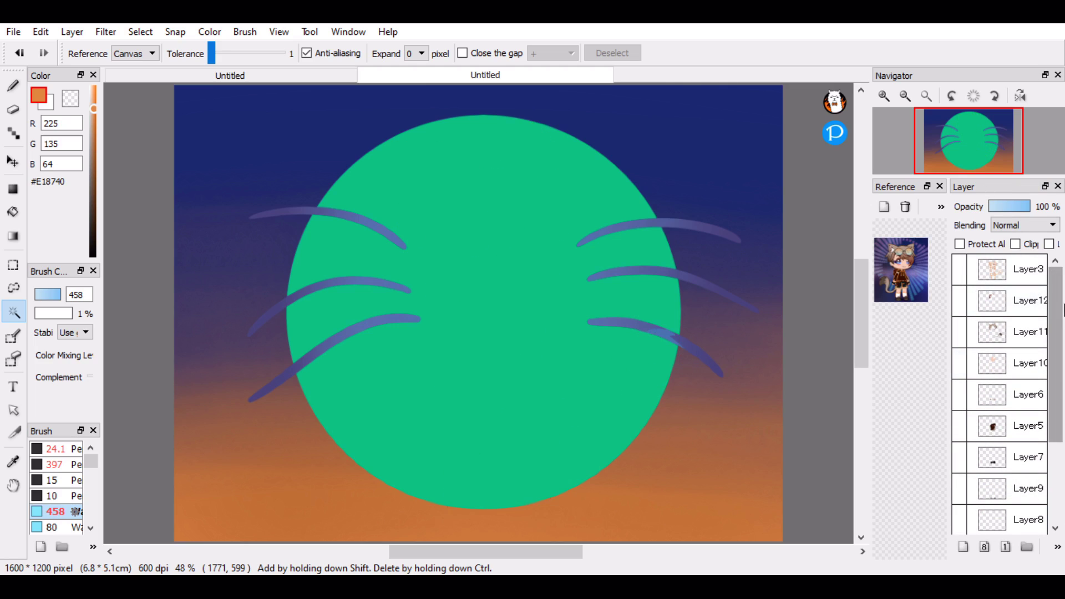
left_click(202, 143)
key("ctrl+z")
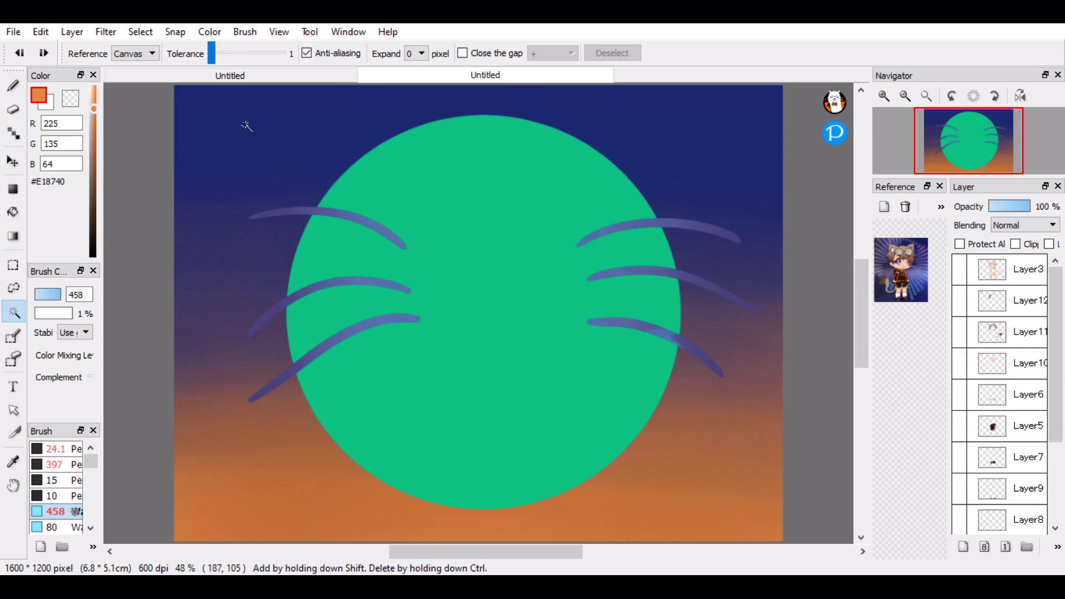
- Sample navy #1A296E from the upper background and select the green circle with the Magic Wand
left_click(12, 462)
left_click(257, 114)
key("b")
left_click(13, 312)
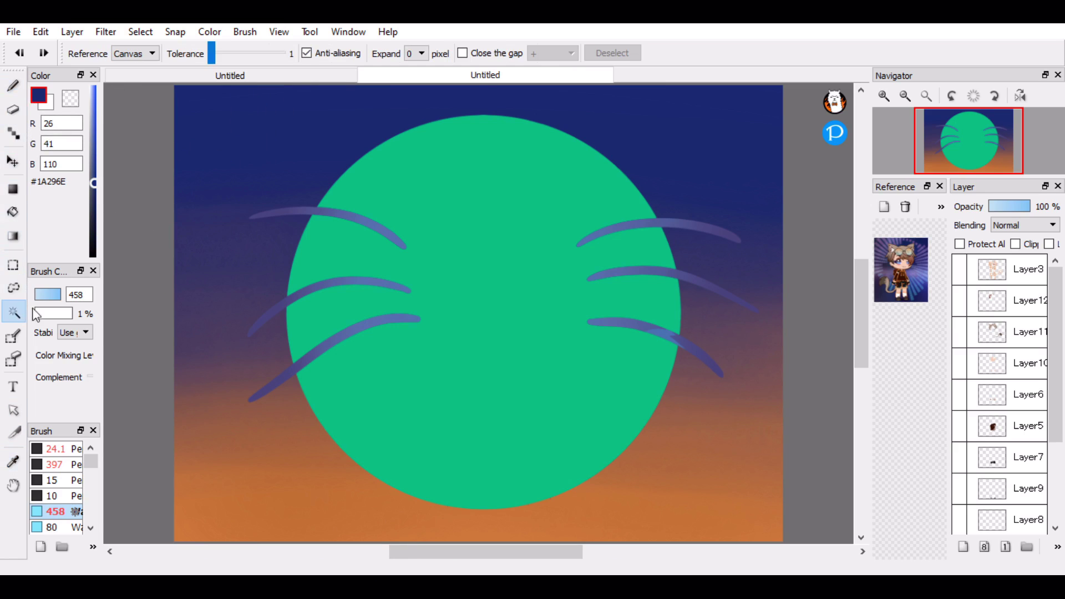
left_click(388, 222)
- Paint the lower half of the selected circle navy #1A296E with the Watercolor brush at size 458
left_click(13, 86)
mouse_move(333, 483)
left_mouse_down()
mouse_move(390, 365)
mouse_move(325, 486)
mouse_move(484, 497)
left_mouse_up()
key("ctrl+z")
left_click(54, 464)
left_click(56, 512)
mouse_move(328, 416)
left_mouse_down()
mouse_move(439, 398)
mouse_move(542, 424)
mouse_move(757, 438)
left_mouse_up()
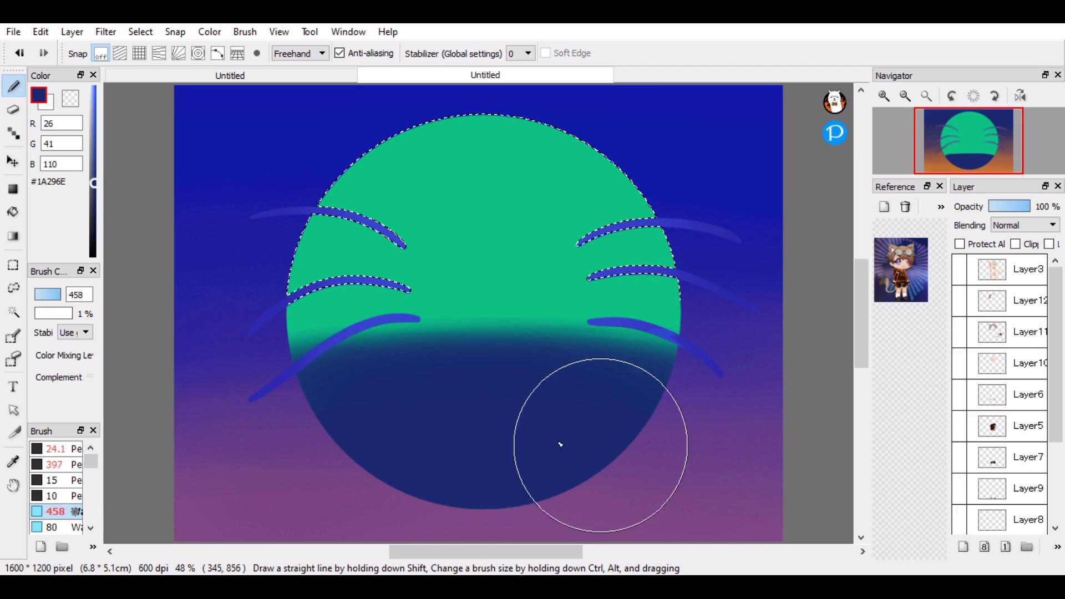
- Blend the circle into a green-to-navy vertical gradient, alternating sampled green with navy #19296E and #18296E at size 458
mouse_move(560, 445)
left_mouse_down()
mouse_move(185, 390)
mouse_move(571, 244)
left_mouse_up()
right_click(498, 143)
left_click_drag(646, 192, 202, 405)
right_click(520, 482)
mouse_move(579, 490)
left_mouse_down()
mouse_move(749, 432)
mouse_move(794, 268)
left_mouse_up()
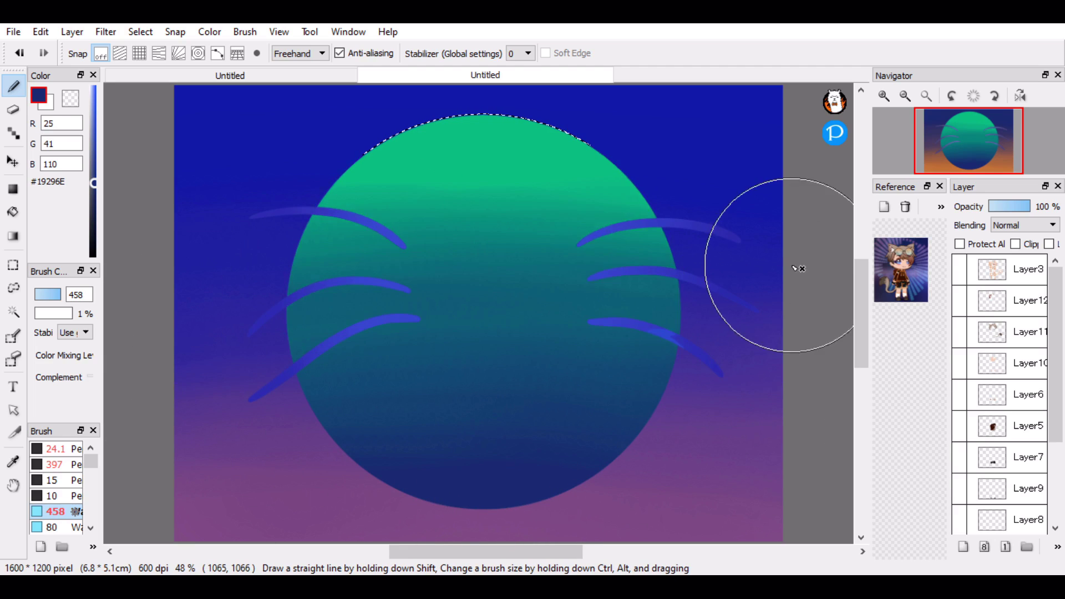
right_click(466, 145)
mouse_move(466, 145)
left_mouse_down()
mouse_move(493, 133)
mouse_move(430, 205)
mouse_move(61, 335)
mouse_move(554, 333)
left_mouse_up()
mouse_move(654, 465)
left_mouse_down()
mouse_move(639, 422)
mouse_move(381, 416)
mouse_move(262, 368)
mouse_move(148, 293)
left_mouse_up()
left_click(642, 426, "alt")
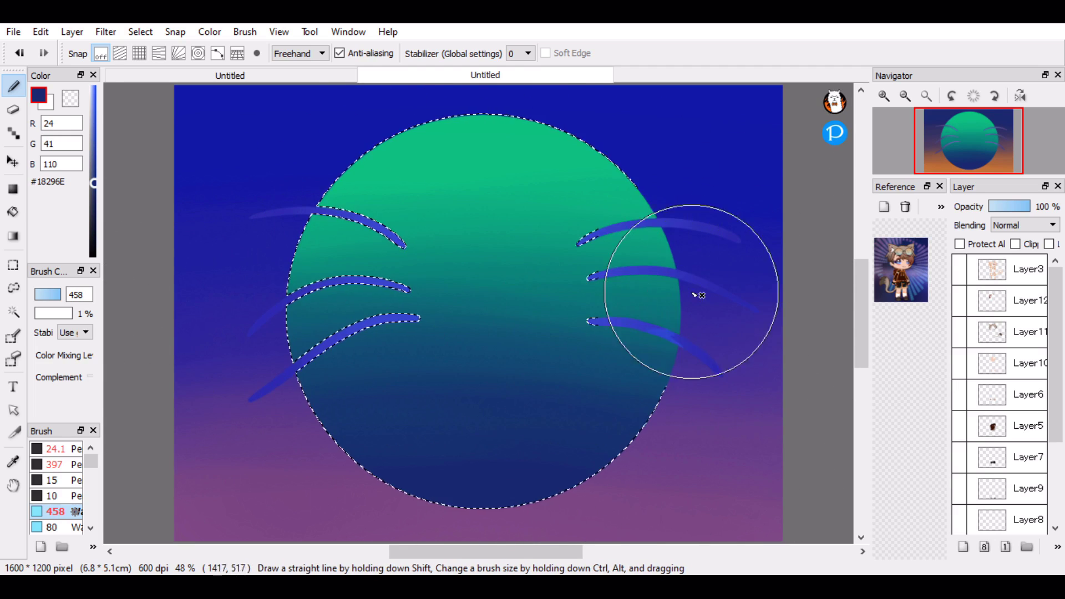
- Show all the hidden character layers again and clear the selection around the circle
left_click_drag(1055, 397, 1056, 479)
left_click_drag(959, 424, 960, 270)
left_click_drag(1057, 412, 1057, 332)
left_click_drag(958, 375, 959, 269)
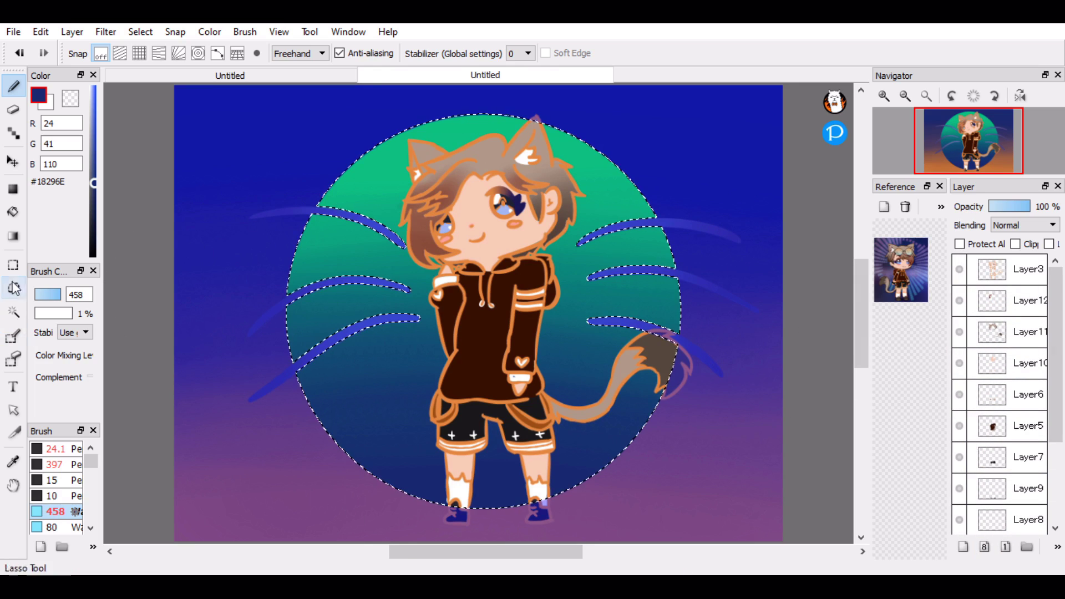
left_click(13, 312)
key("ctrl+d")
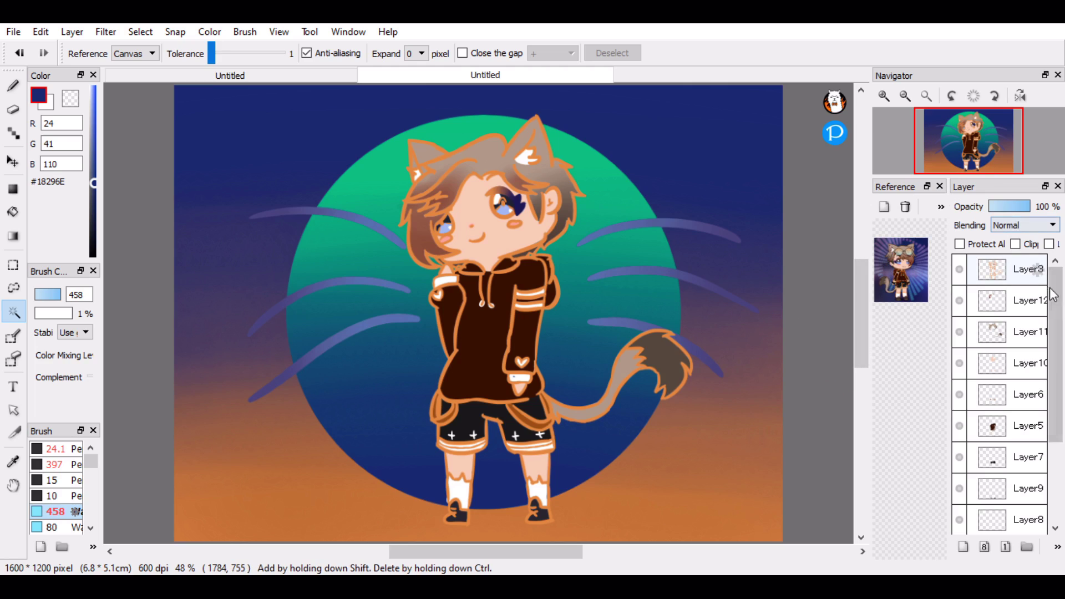
- Make the whisker layer between the circle and the background active and ready the Watercolor brush at size 458
scroll(1054, 390, "down", 4)
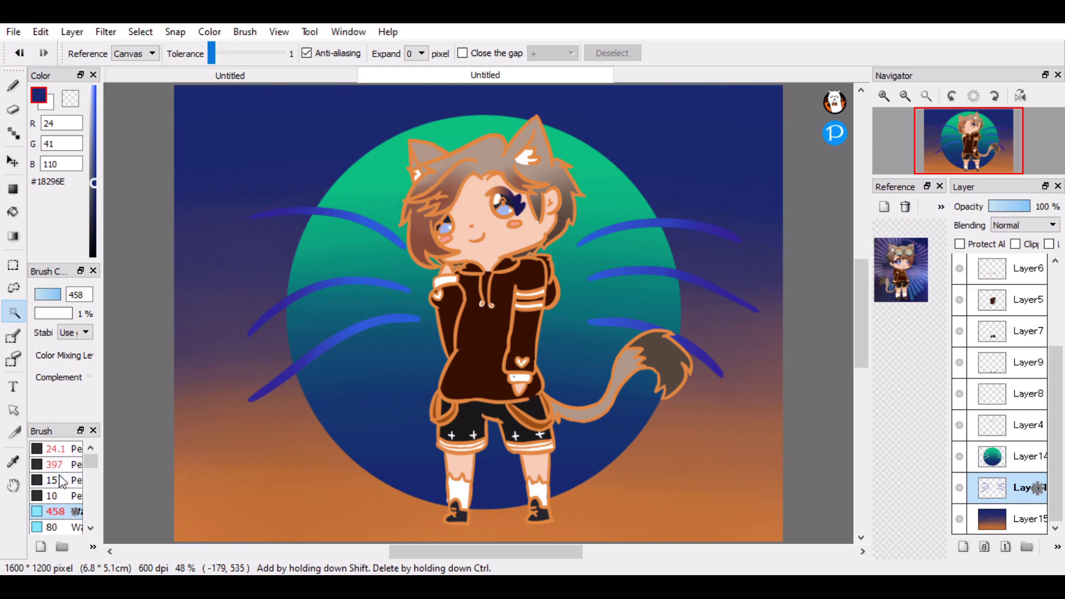
left_click(19, 92)
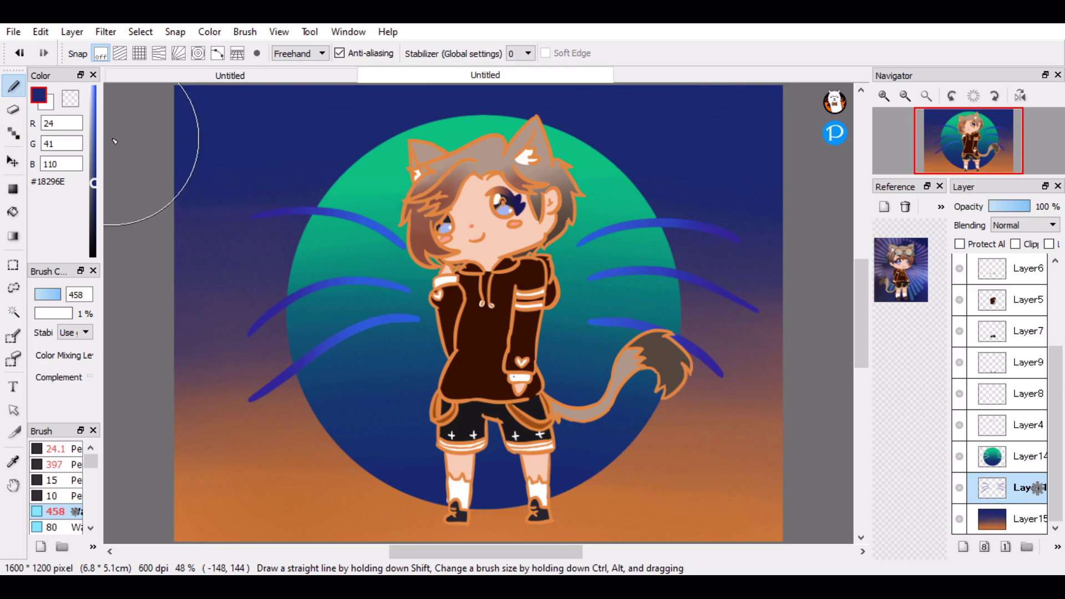